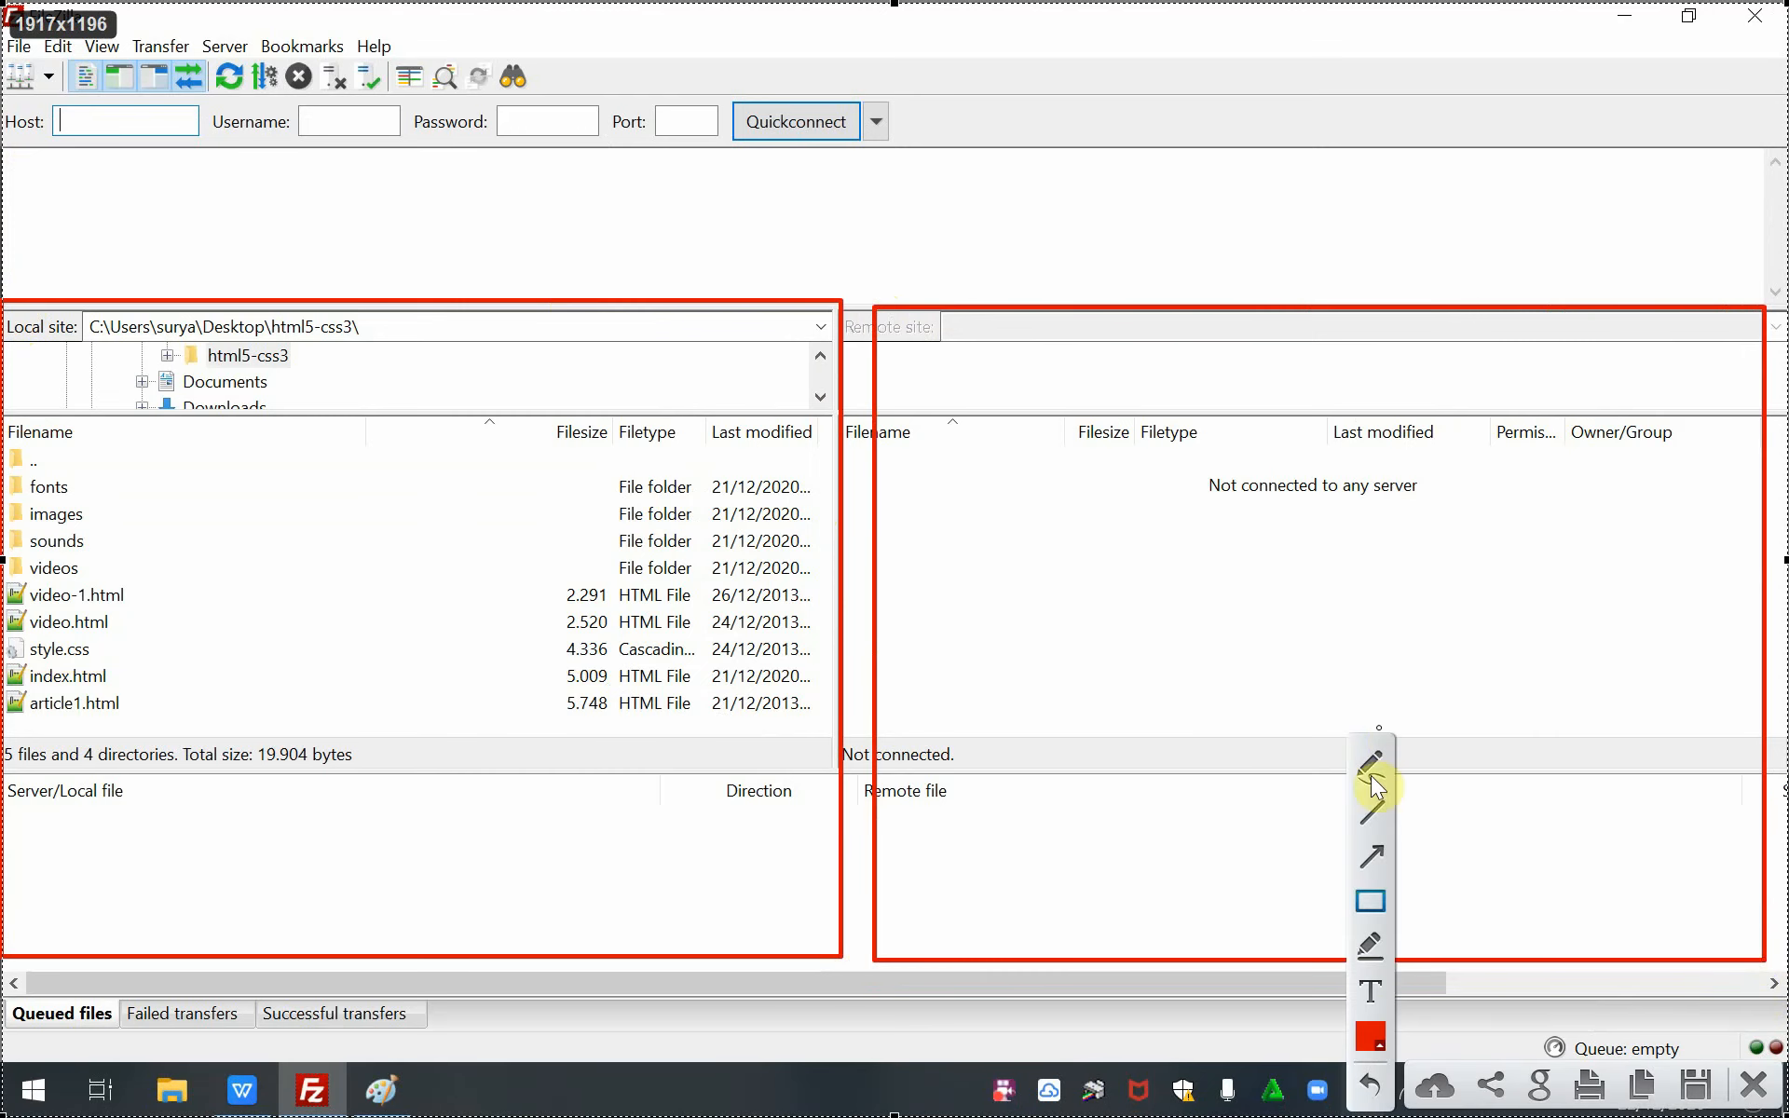
- Draw freehand arrows in both directions between the local and remote file panes on the screen capture, and discard the capture
left_click(1368, 776)
mouse_move(566, 643)
left_mouse_down()
mouse_move(930, 550)
mouse_move(1075, 601)
mouse_move(1040, 646)
left_mouse_up()
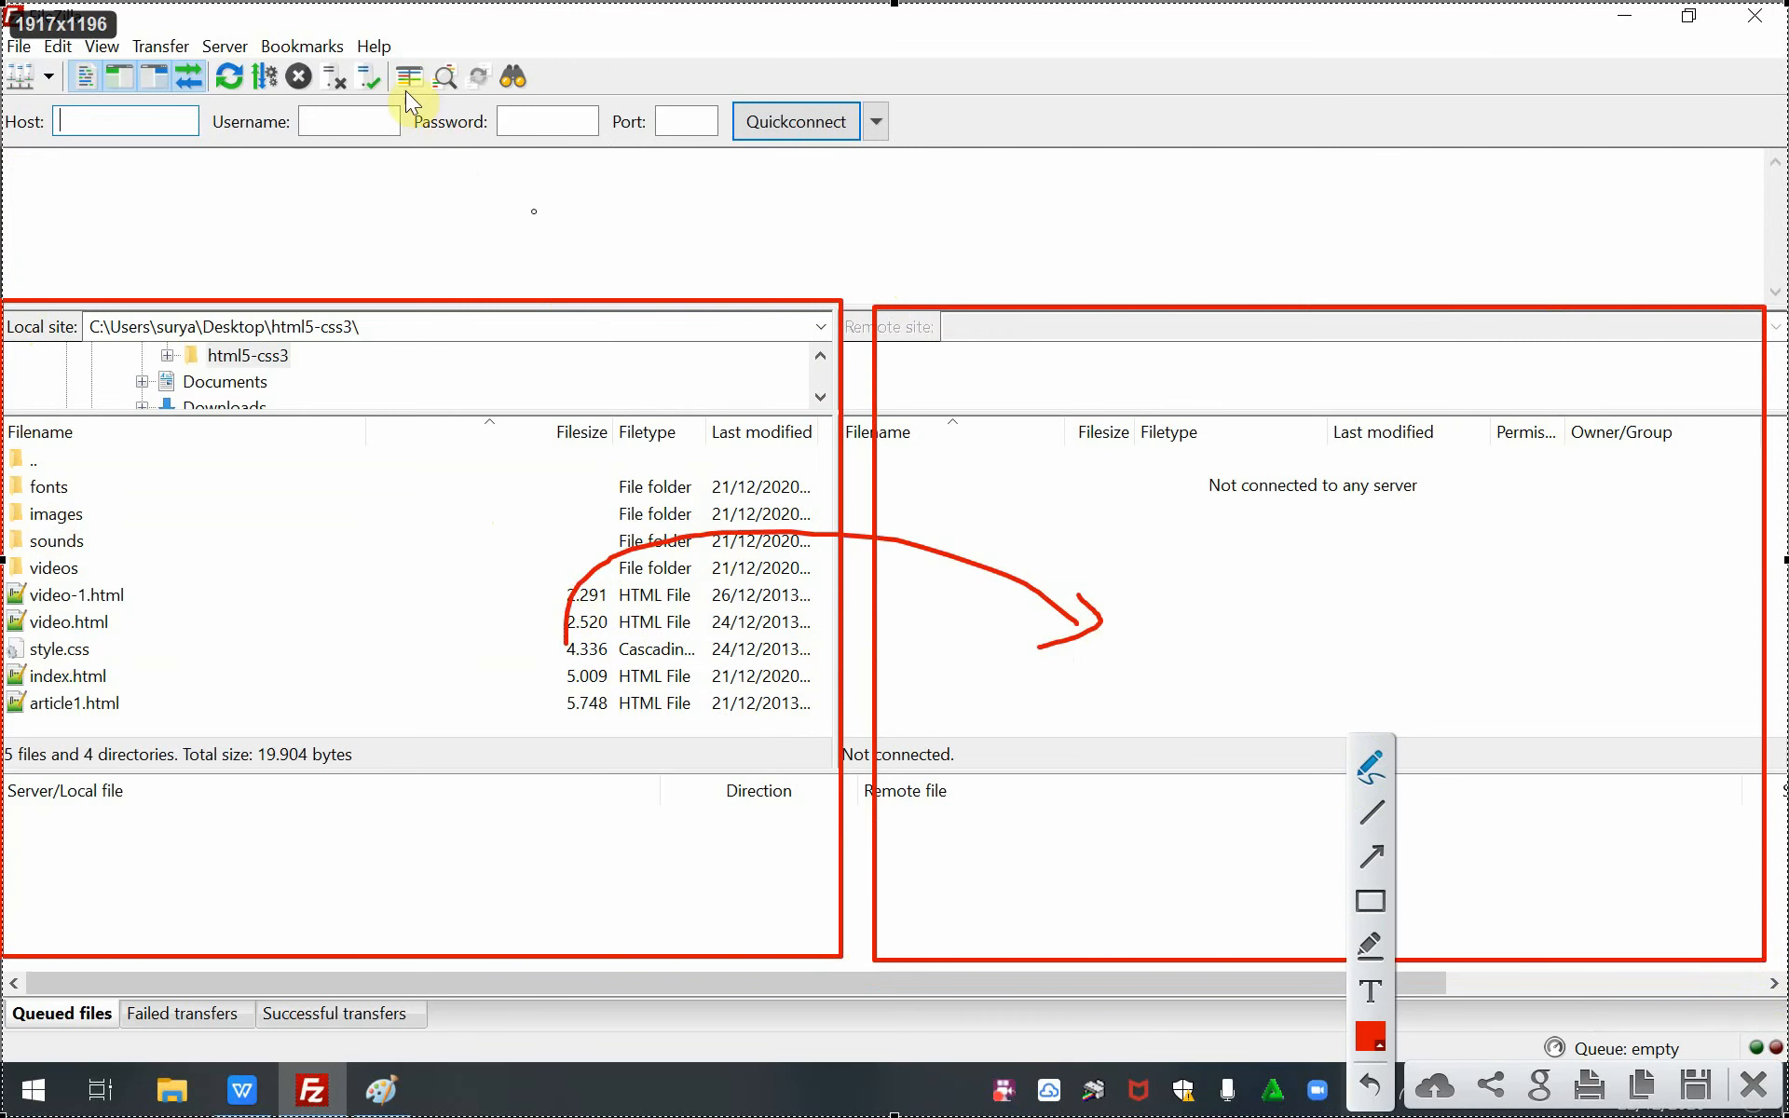
mouse_move(1081, 749)
left_mouse_down()
mouse_move(1070, 730)
mouse_move(690, 663)
mouse_move(638, 700)
mouse_move(622, 690)
mouse_move(657, 701)
left_mouse_up()
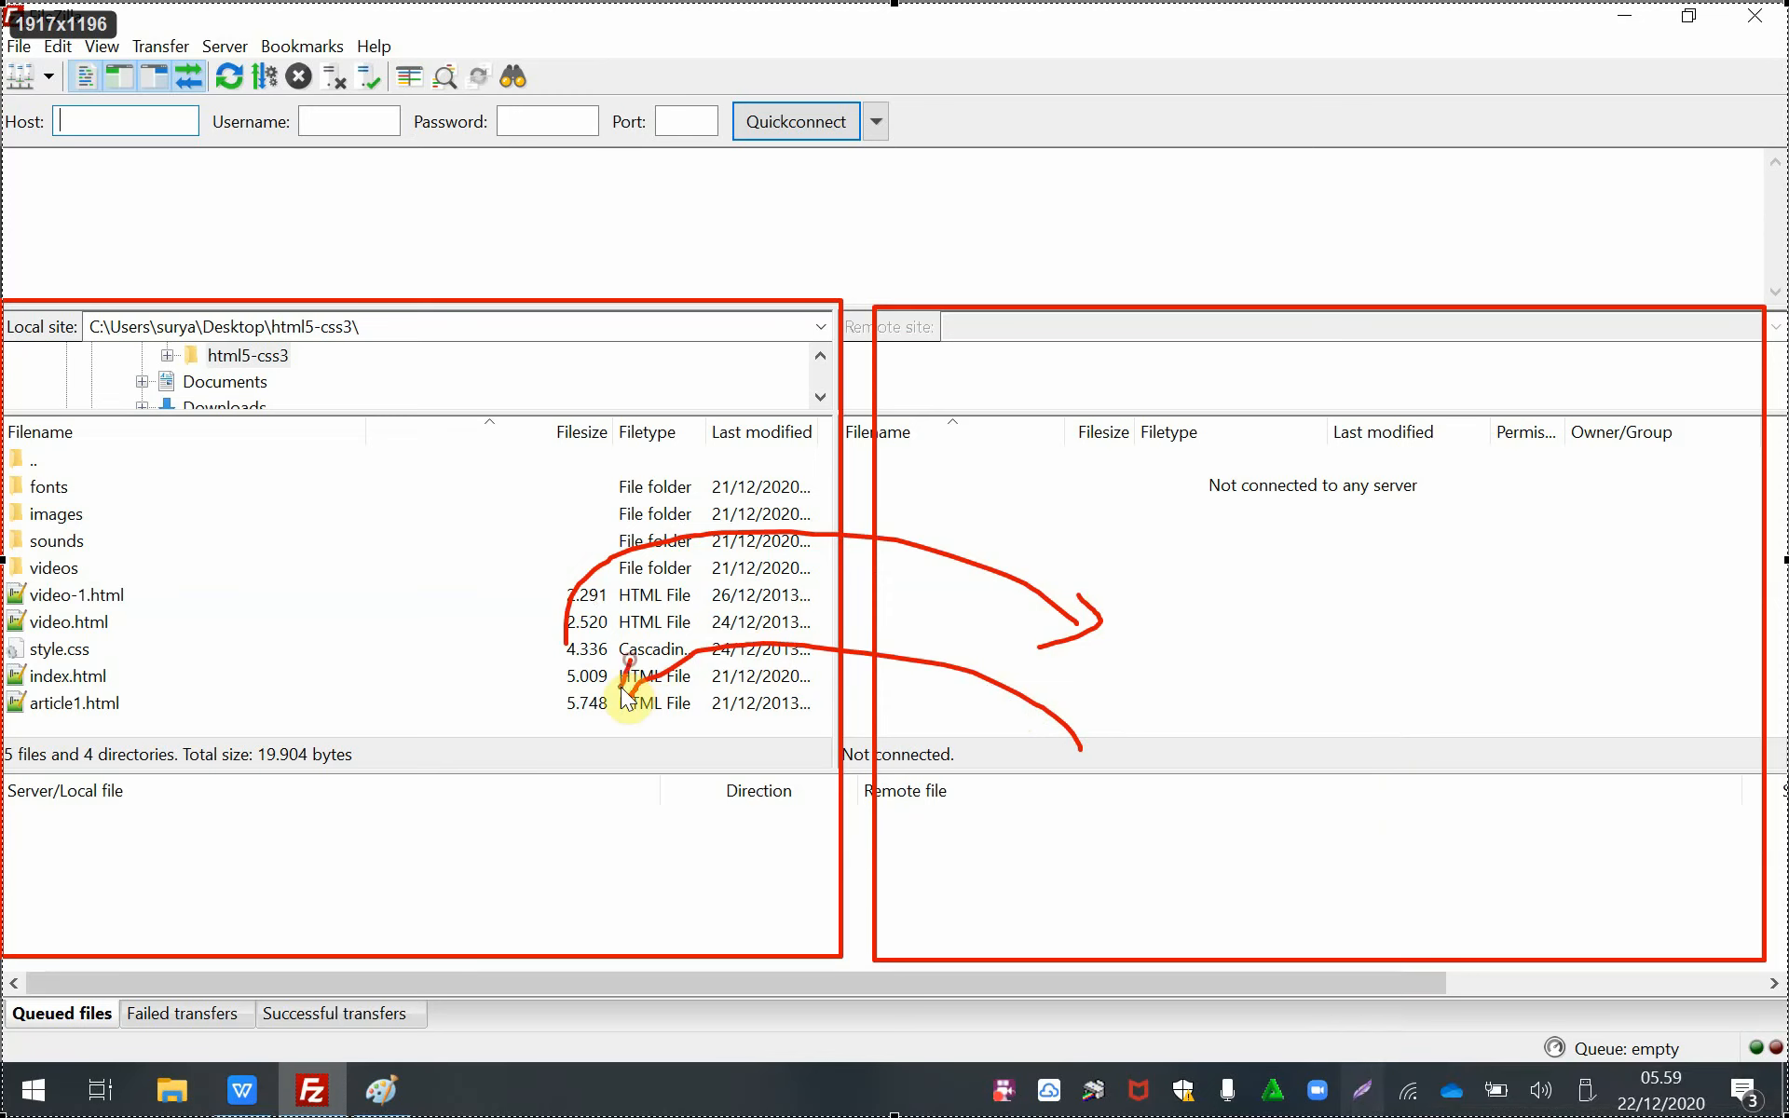
left_click(1752, 1084)
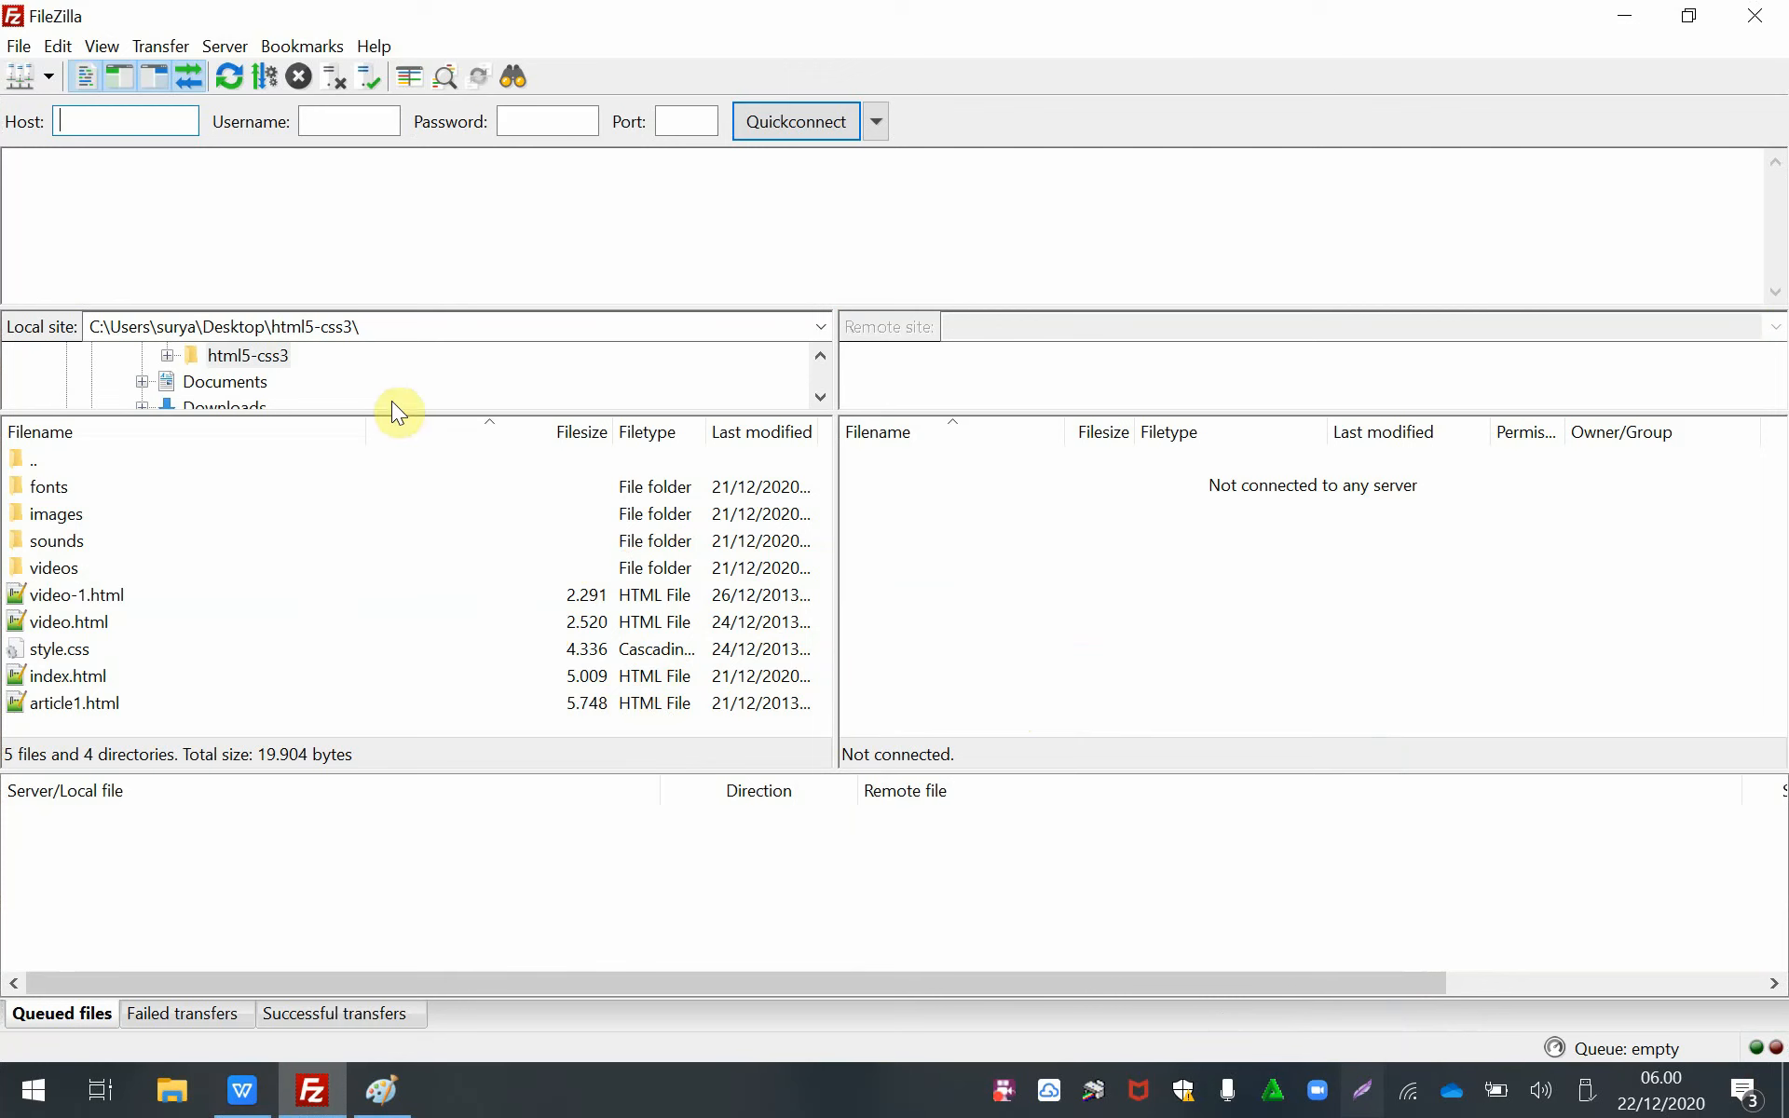
- Capture the quick connection bar and mark the Host, Username, Password and Port fields with freehand arrows, writing 21 in the Port field
key("Print")
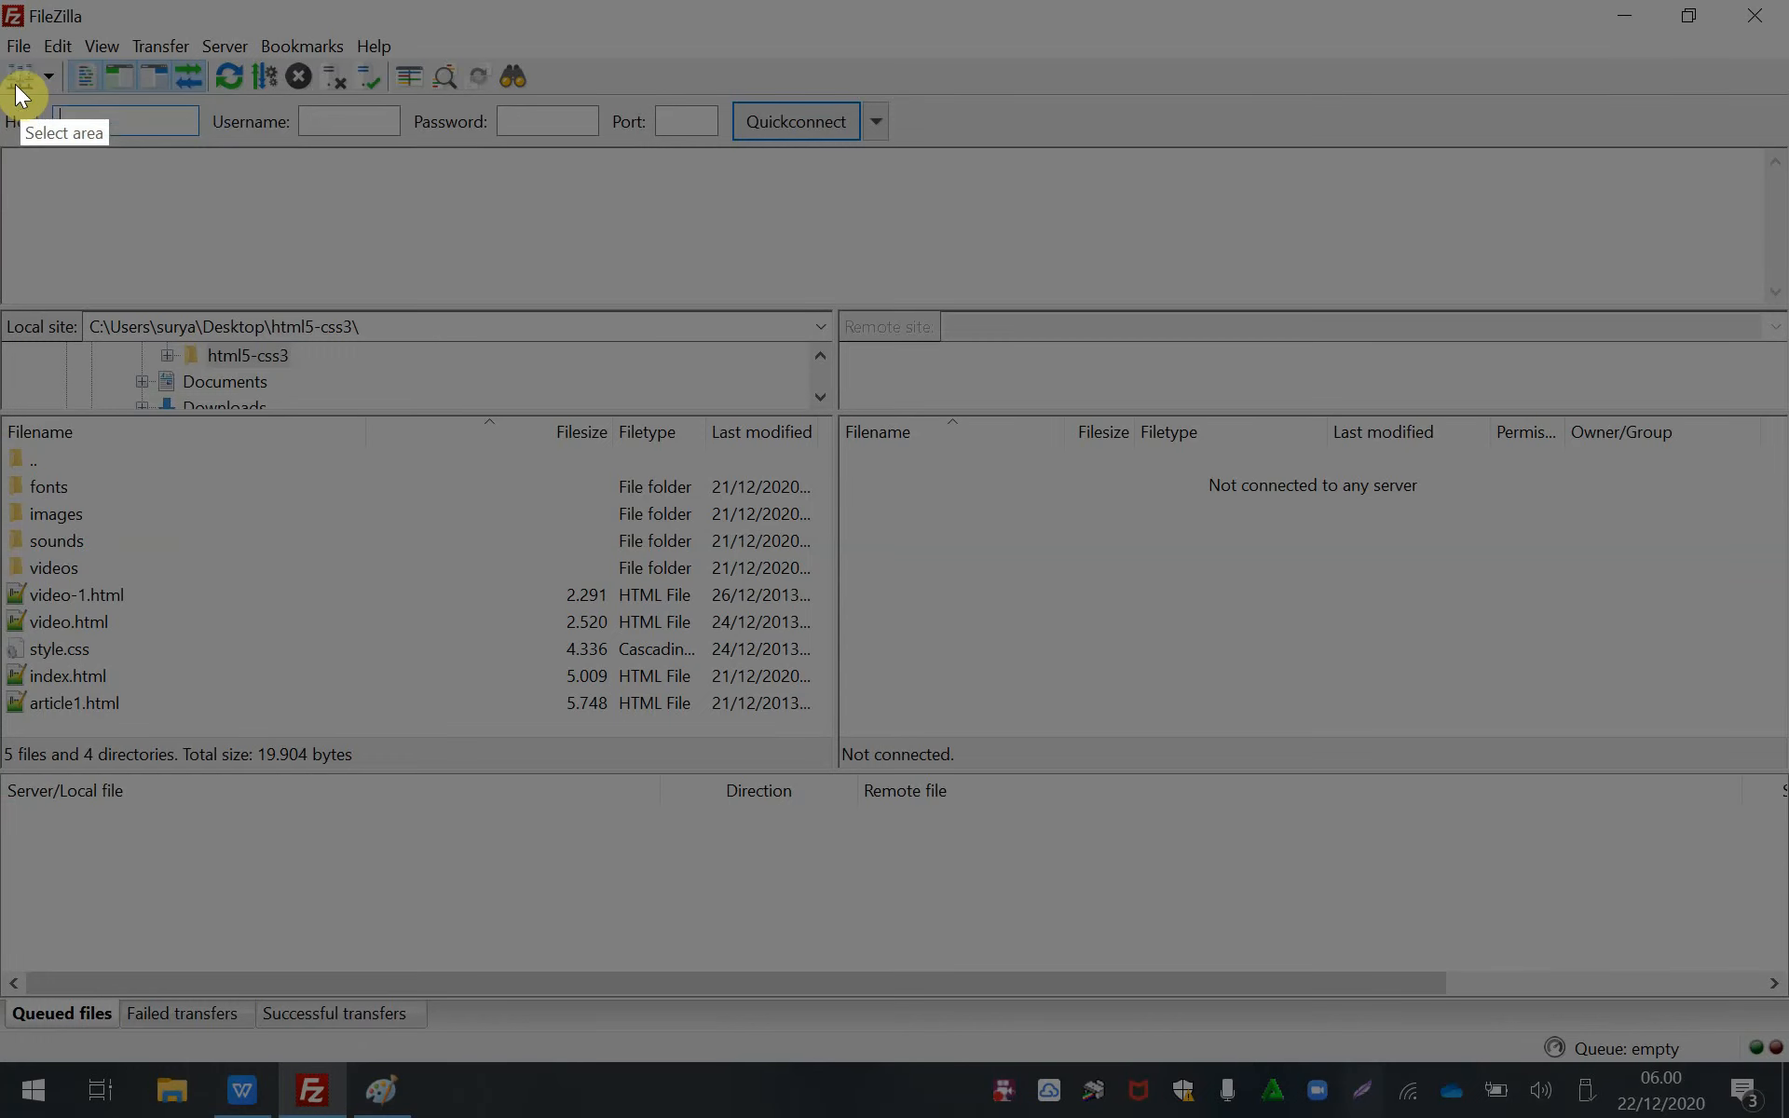
mouse_move(2, 89)
left_mouse_down()
mouse_move(813, 231)
mouse_move(957, 212)
left_mouse_up()
left_click(992, 35)
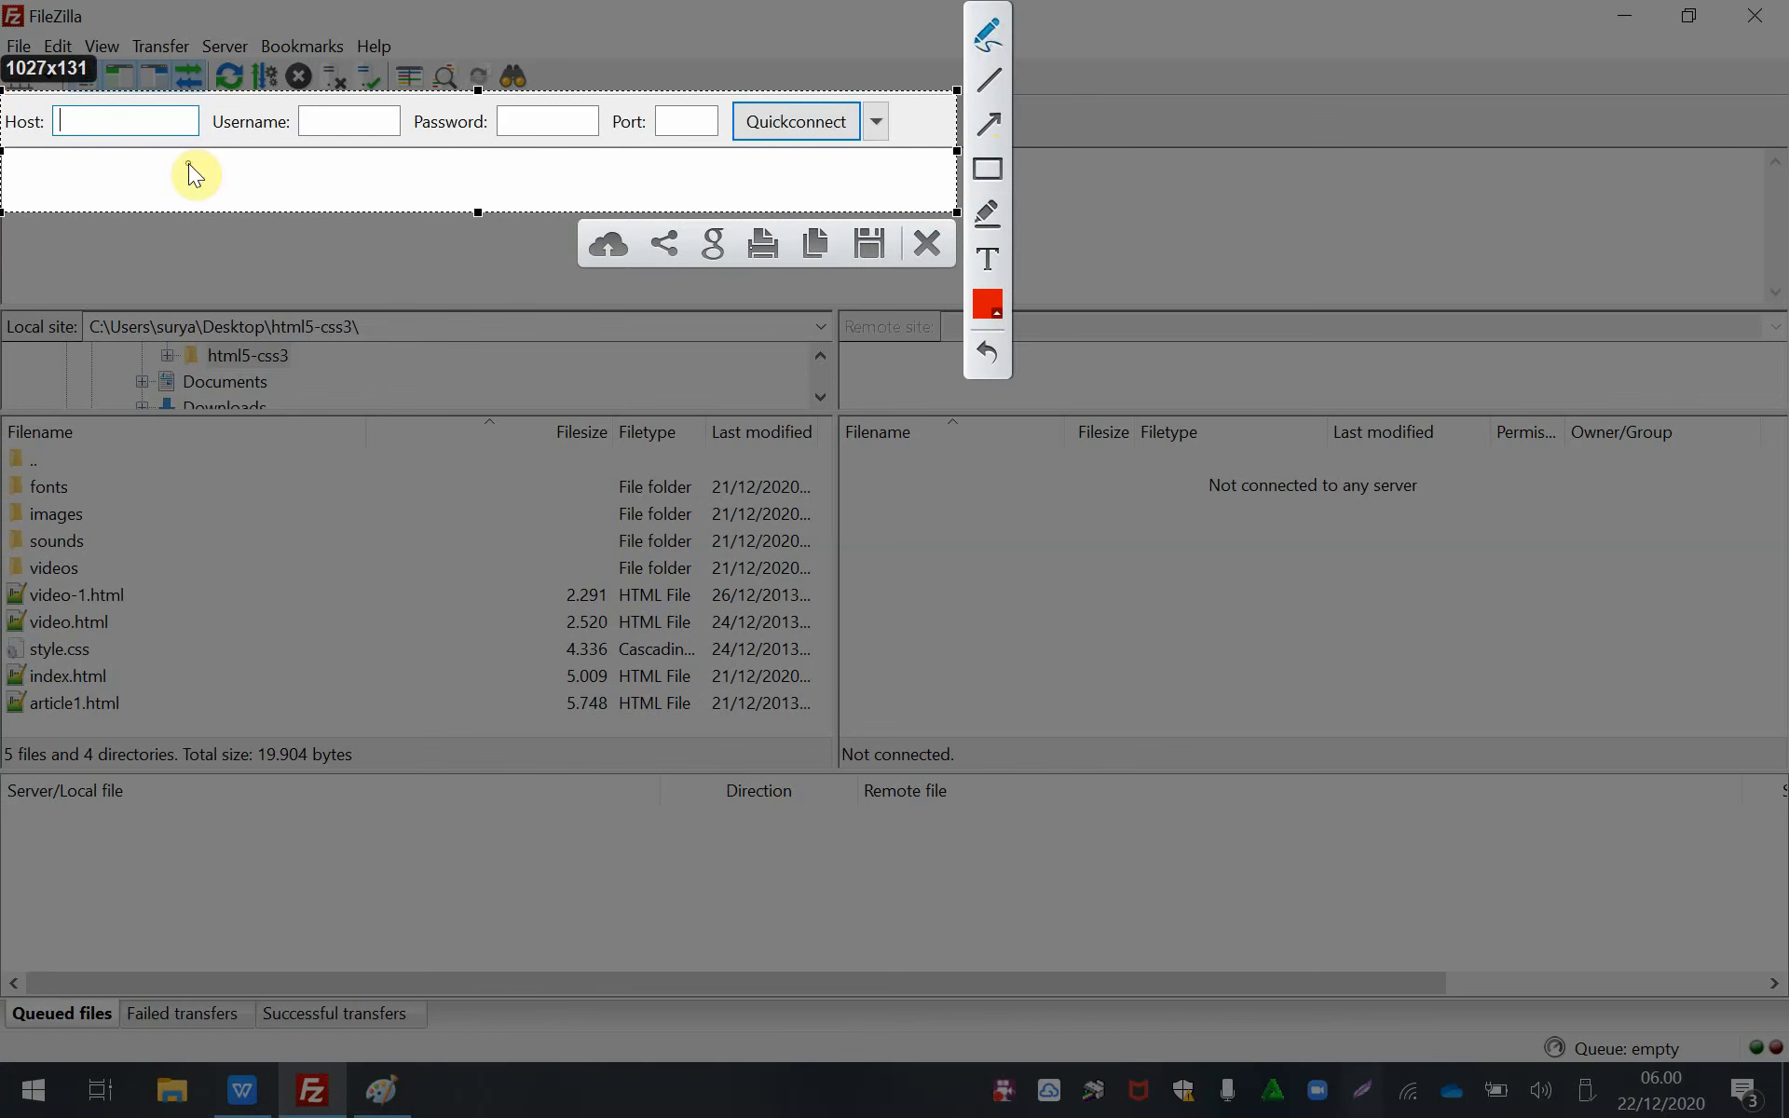
mouse_move(196, 192)
left_mouse_down()
mouse_move(113, 136)
mouse_move(158, 148)
mouse_move(142, 170)
left_mouse_up()
mouse_move(283, 191)
left_mouse_down()
mouse_move(306, 149)
mouse_move(340, 175)
left_mouse_up()
mouse_move(518, 195)
left_mouse_down()
mouse_move(556, 142)
mouse_move(570, 165)
mouse_move(674, 172)
mouse_move(691, 141)
mouse_move(701, 163)
mouse_move(674, 104)
mouse_move(675, 129)
mouse_move(704, 123)
left_mouse_up()
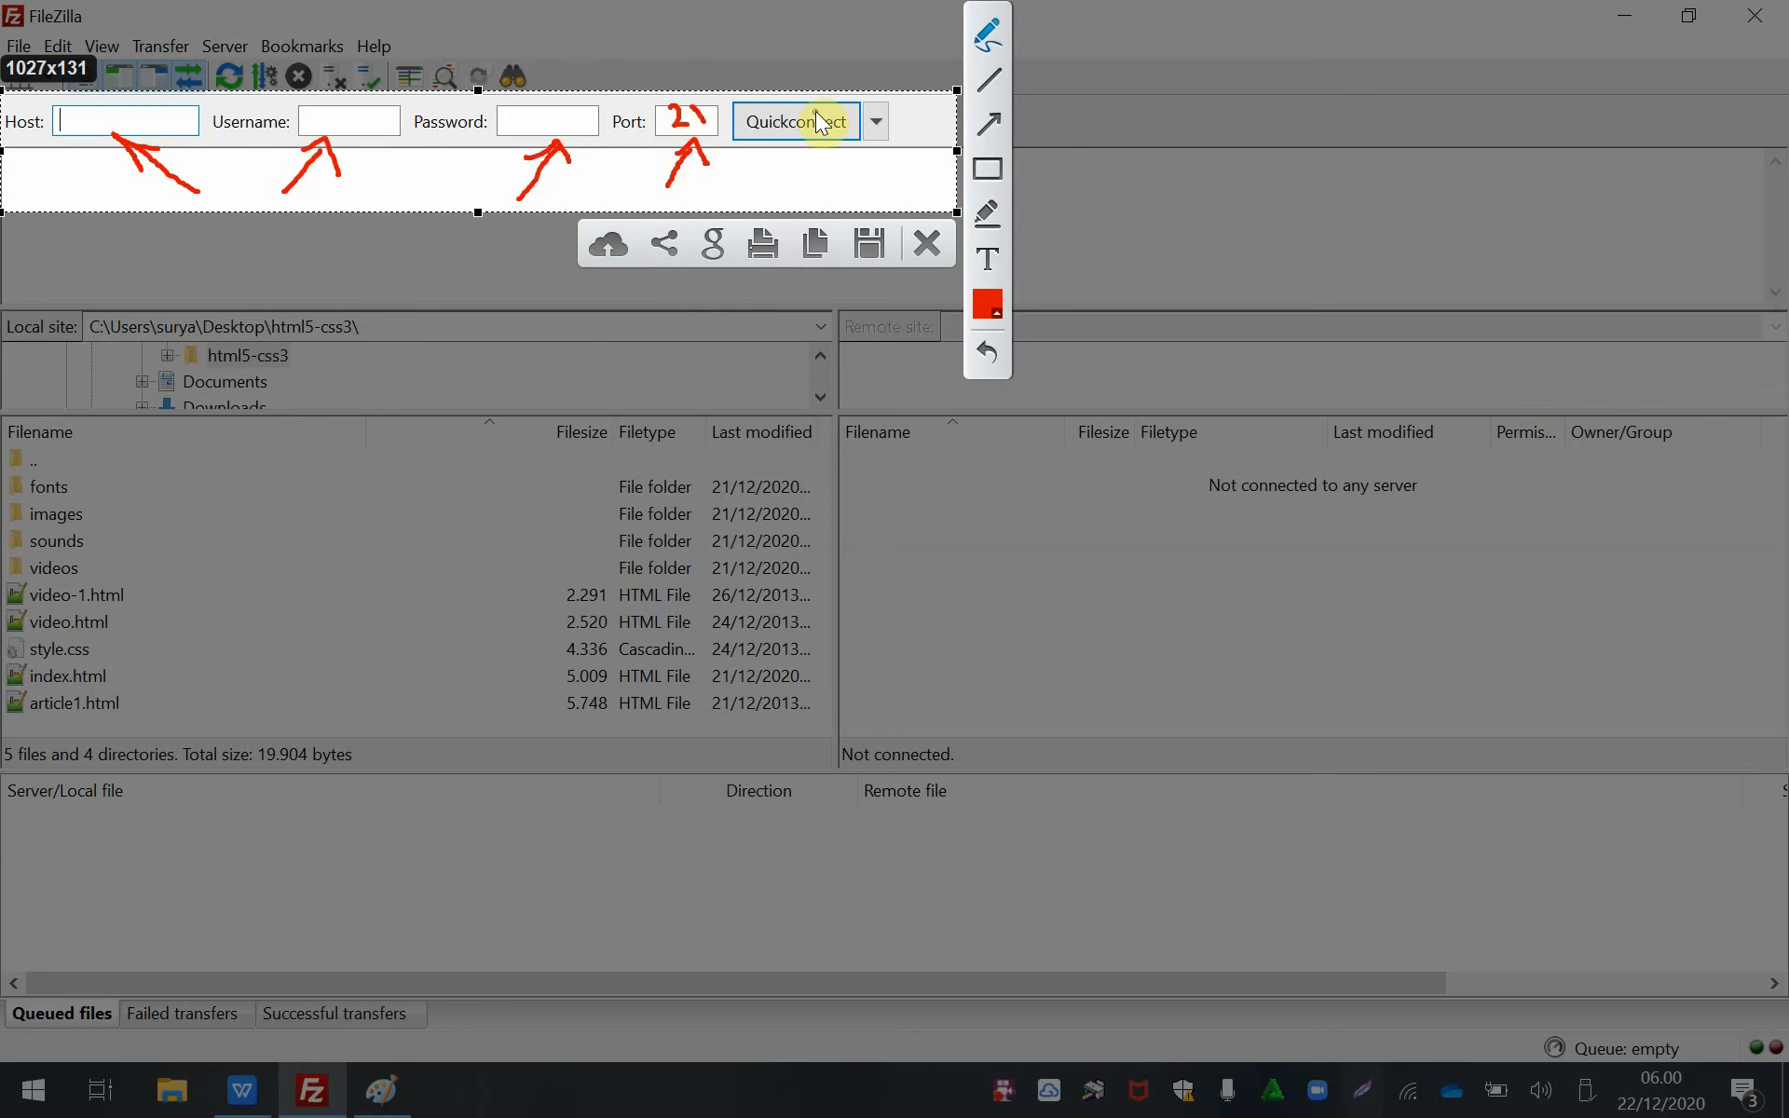
- Mark Quickconnect with a freehand tick, circle the port number 21, and discard the screen capture
left_click_drag(799, 116, 839, 108)
mouse_move(693, 109)
left_mouse_down()
mouse_move(711, 103)
mouse_move(653, 117)
left_mouse_up()
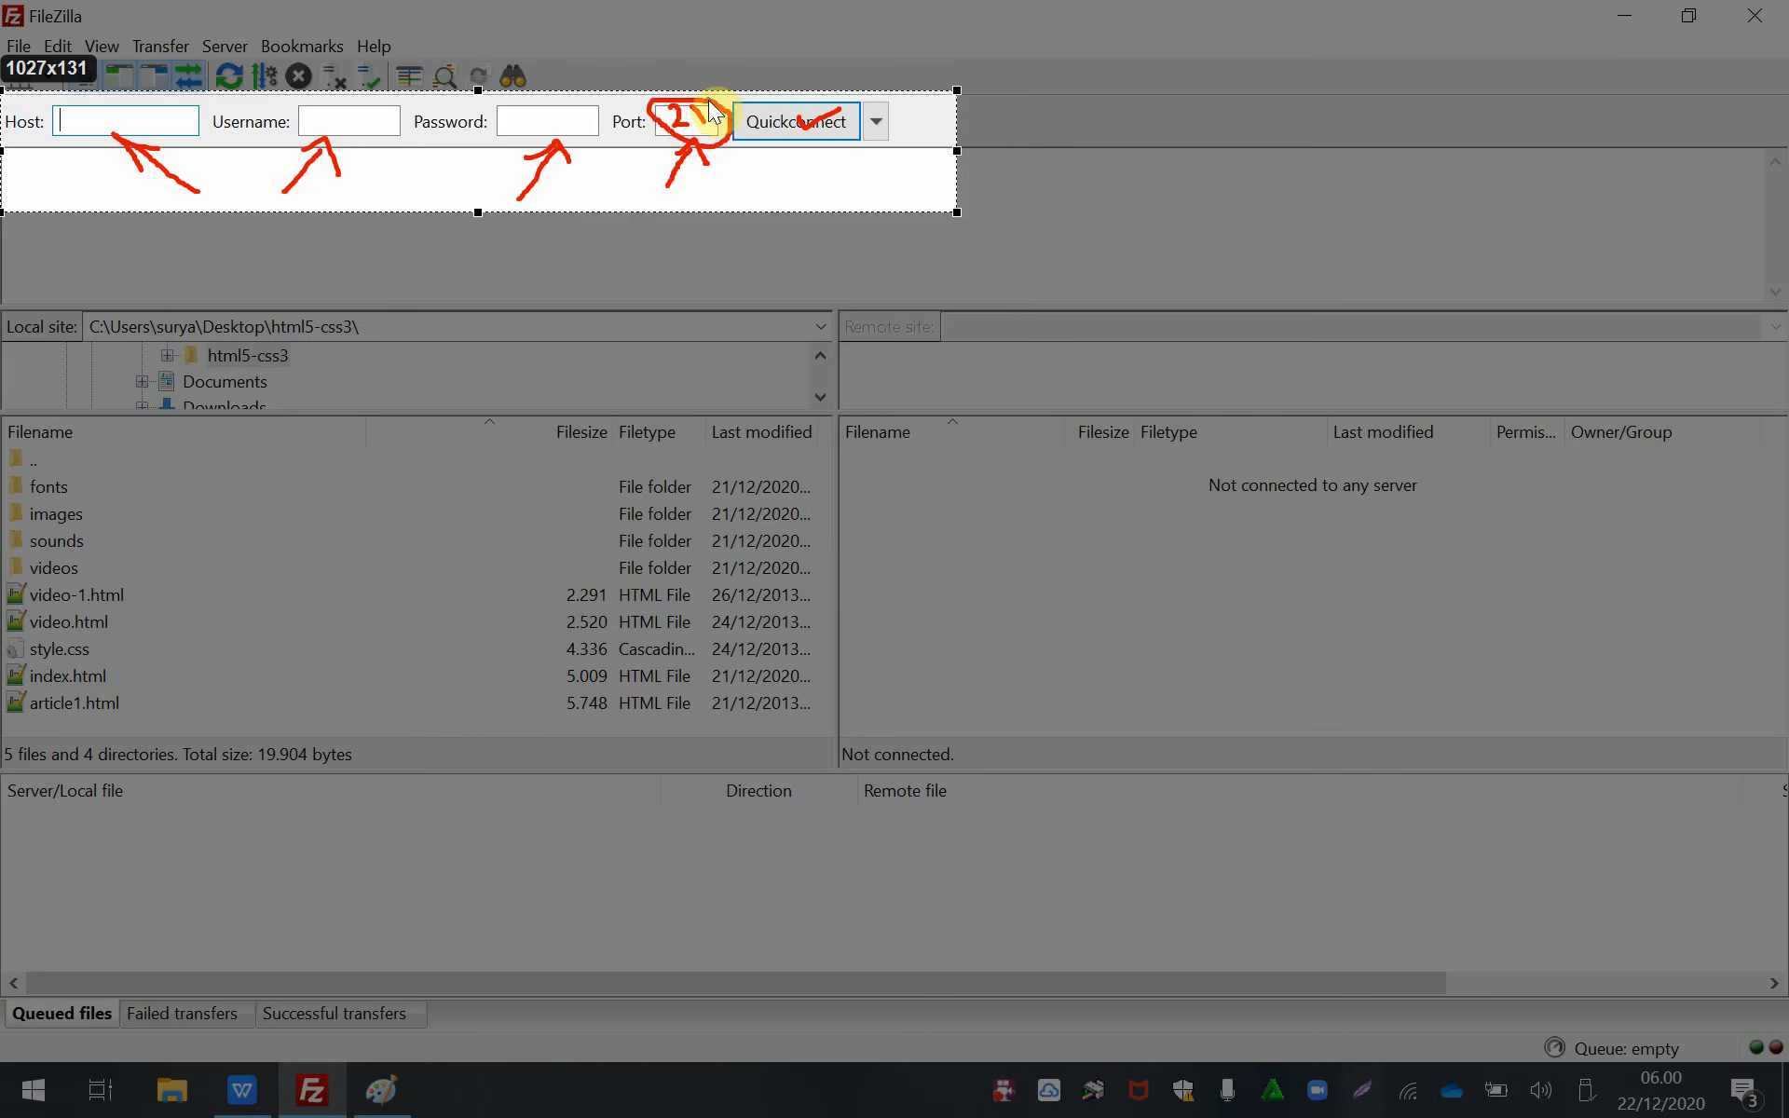
left_click_drag(711, 110, 712, 105)
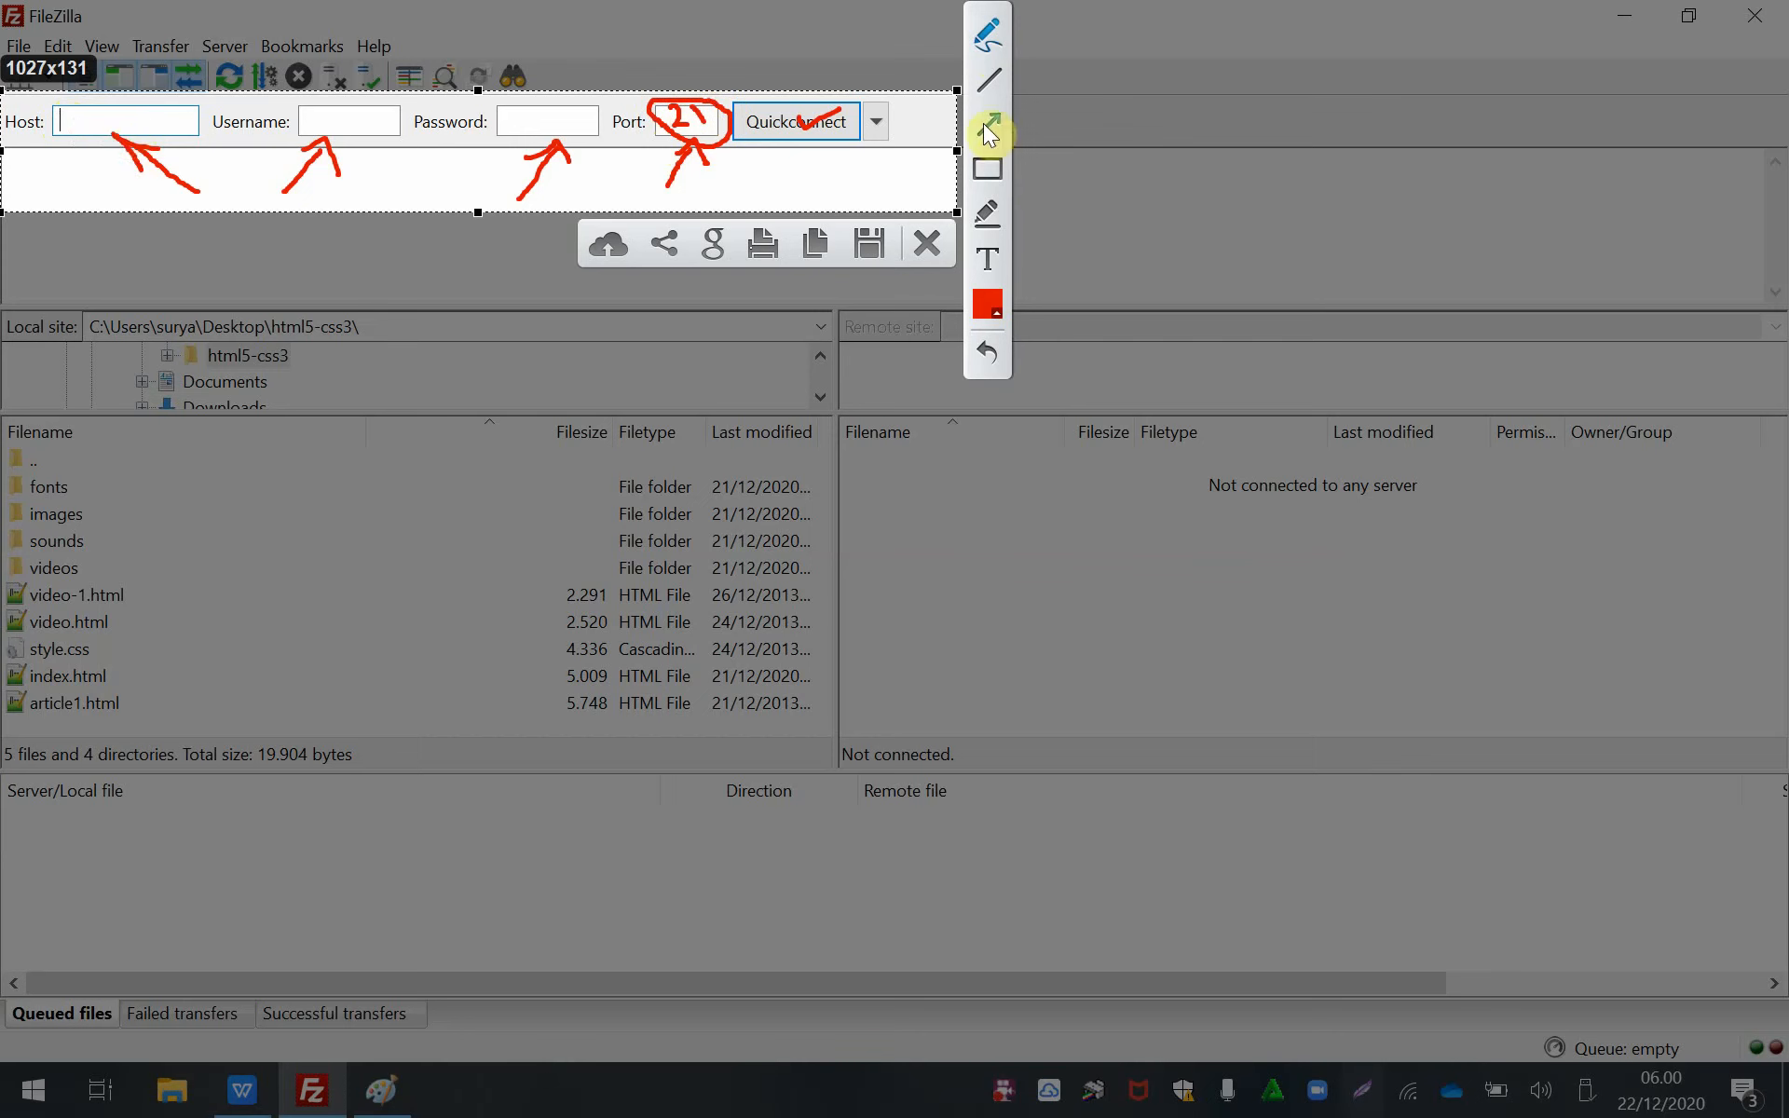
left_click(992, 41)
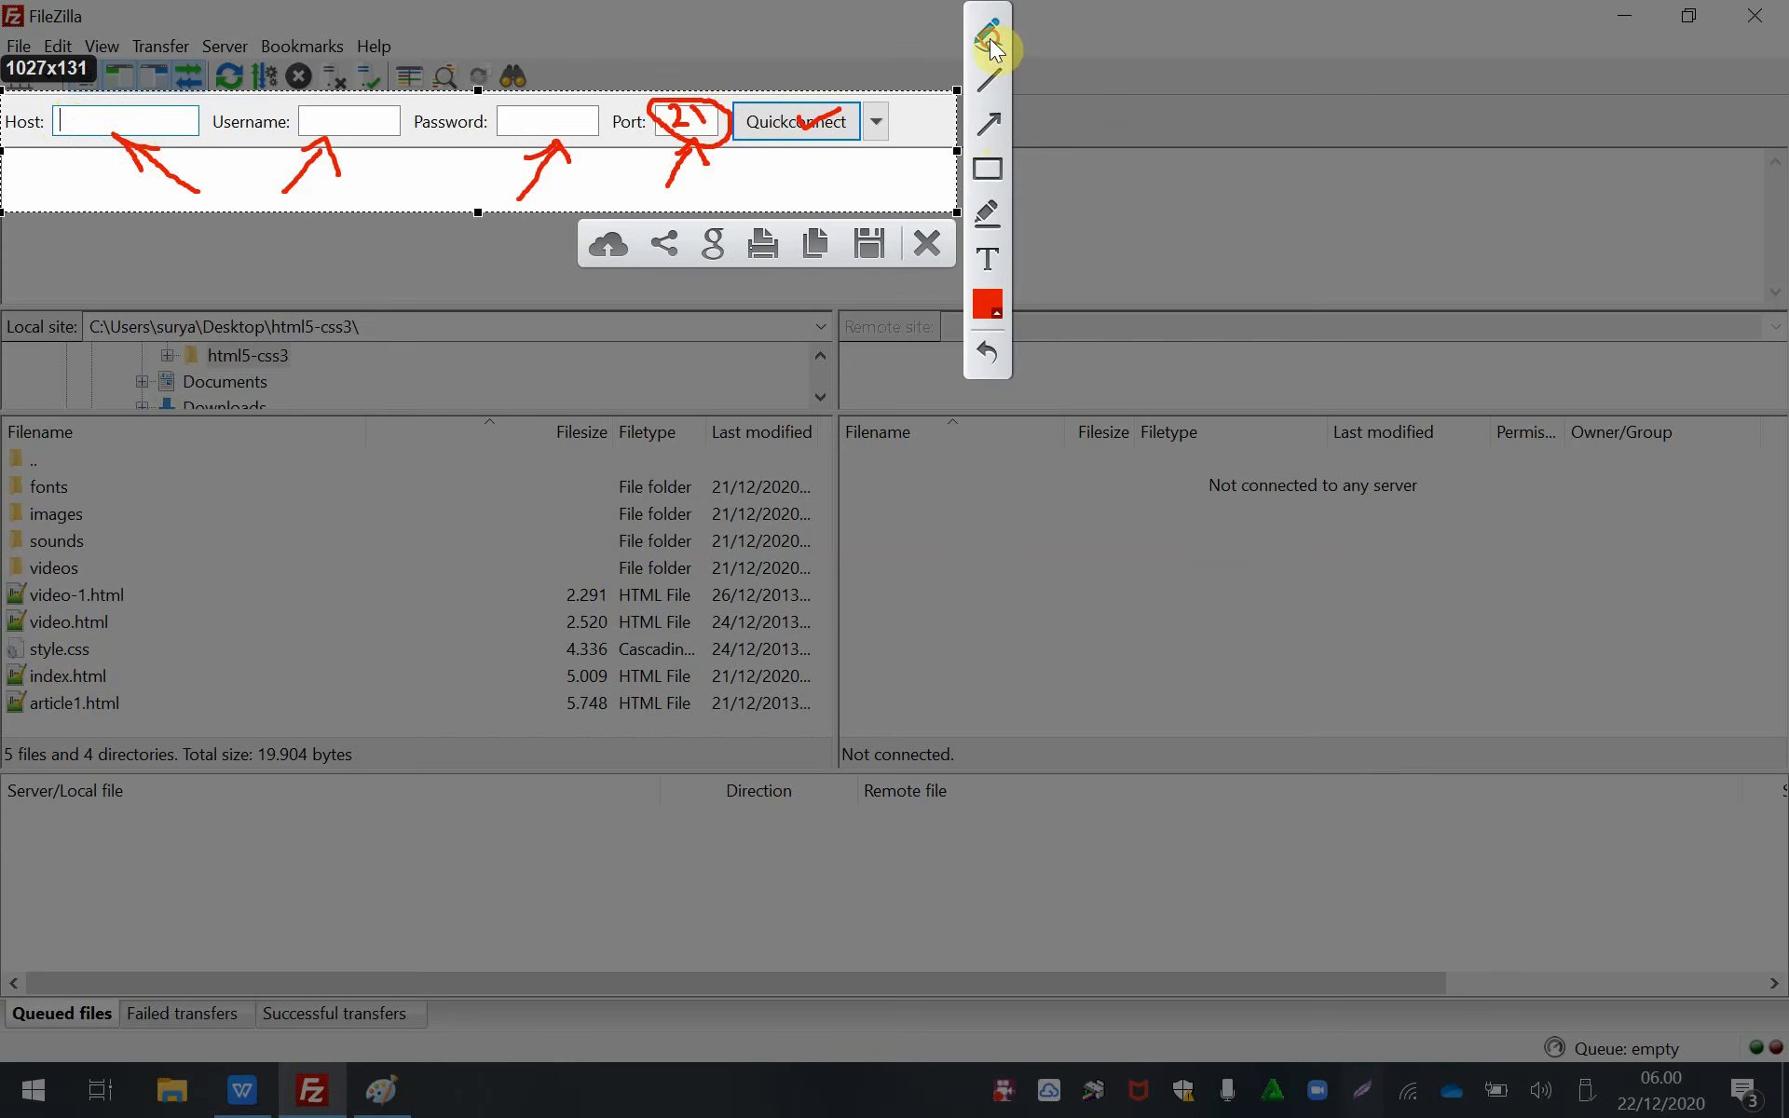
left_click(929, 246)
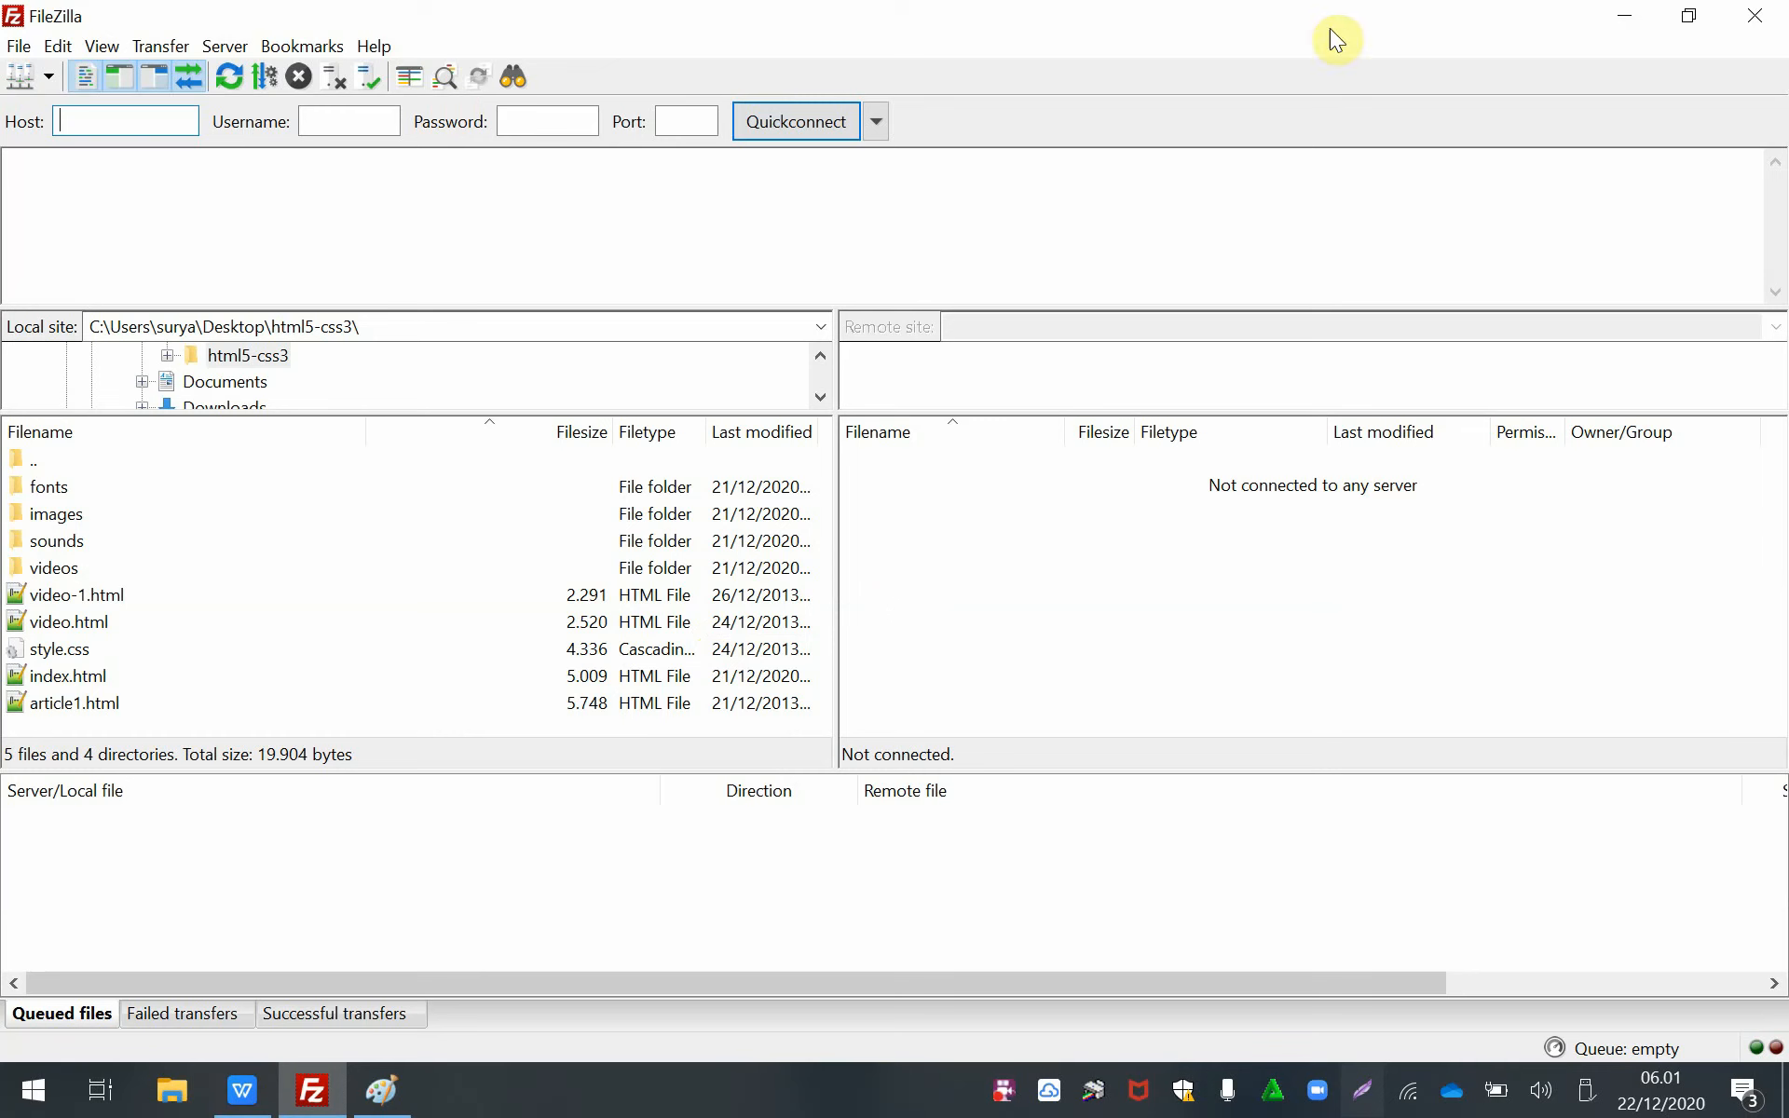
- Switch to the network diagram in Paint and draw a pencil check mark in each of the three local computers
mouse_move(358, 1104)
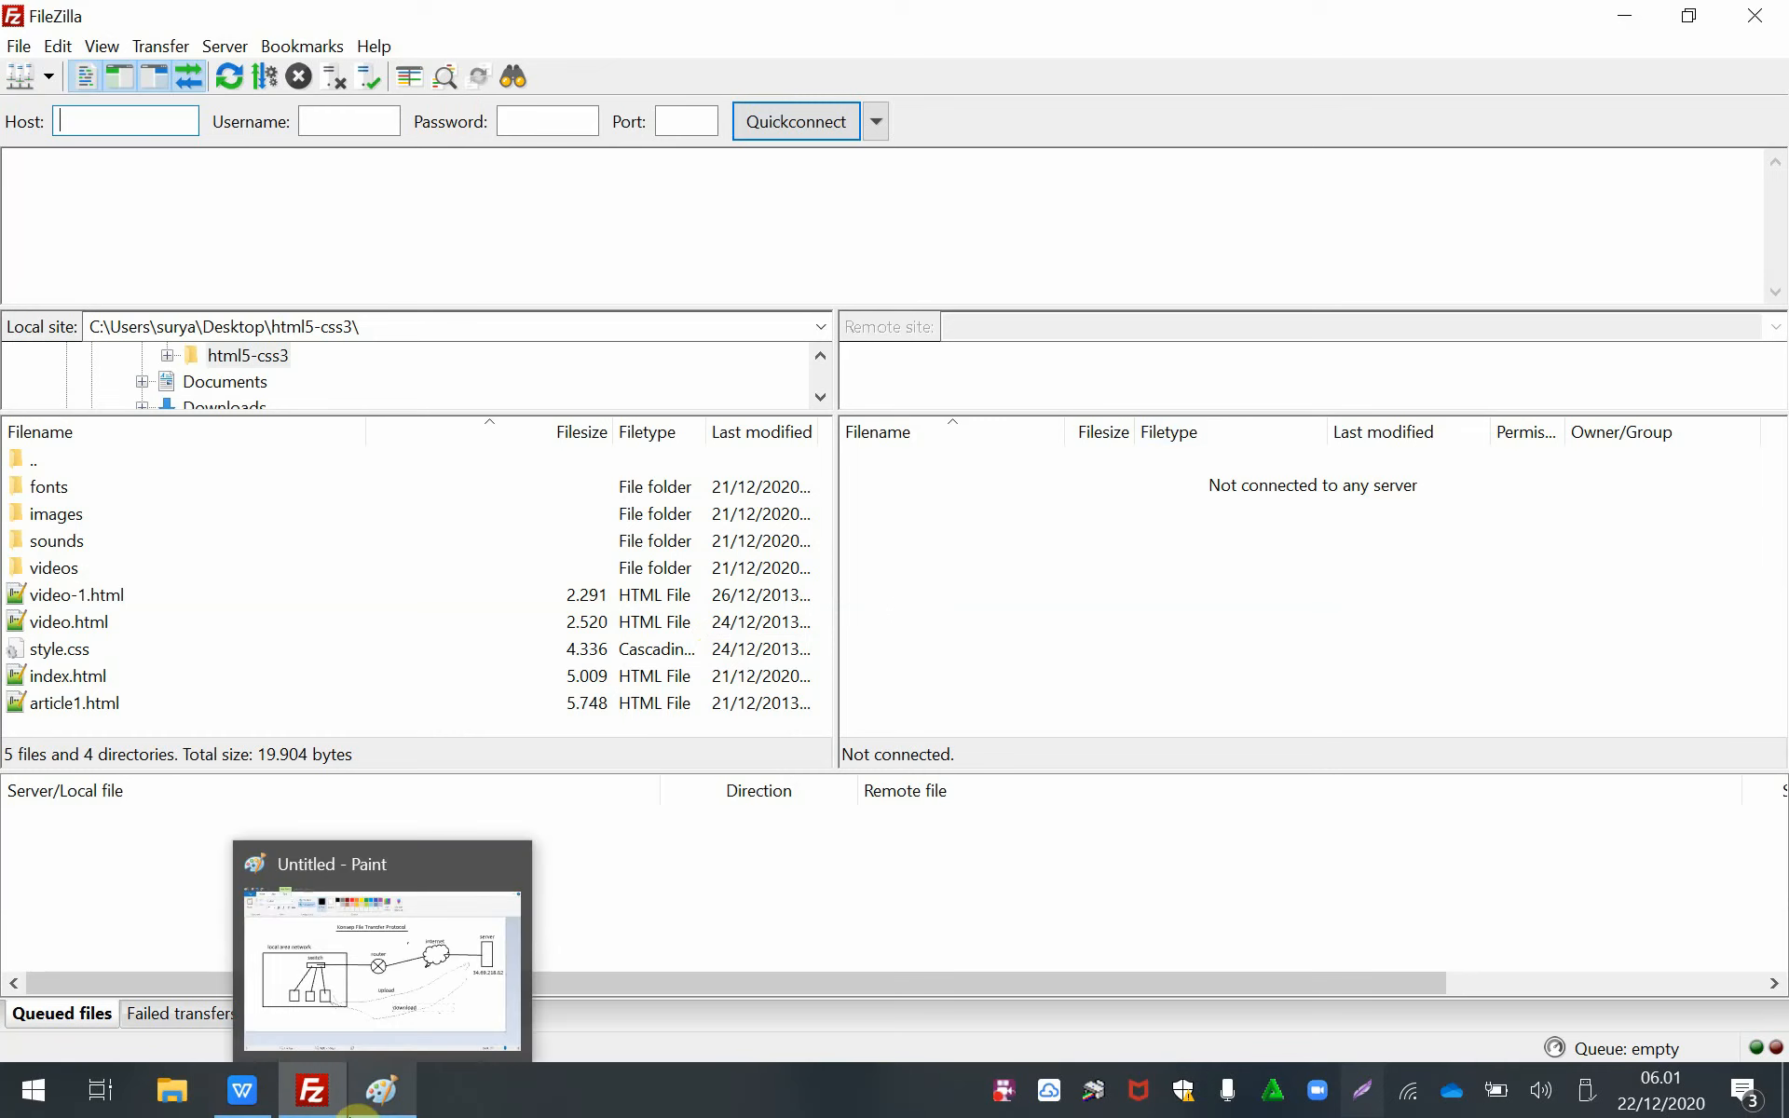
left_click(382, 1093)
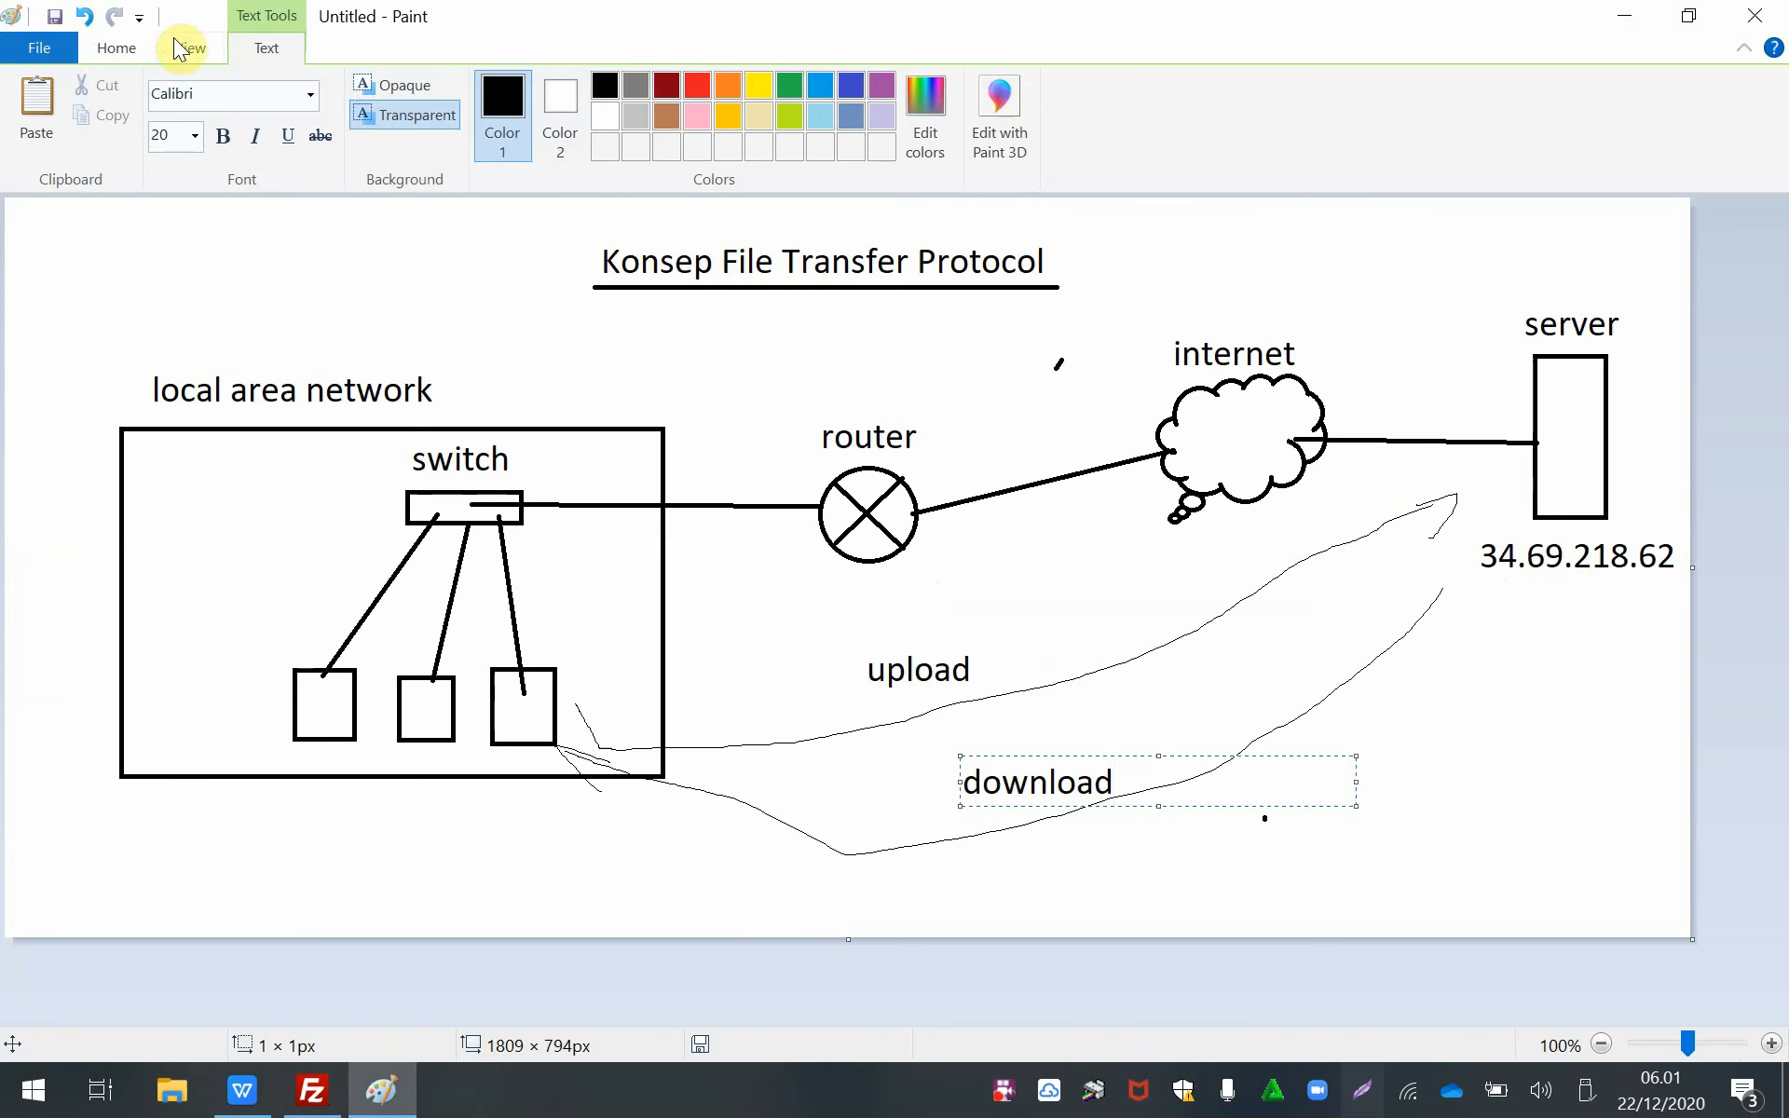
left_click(114, 48)
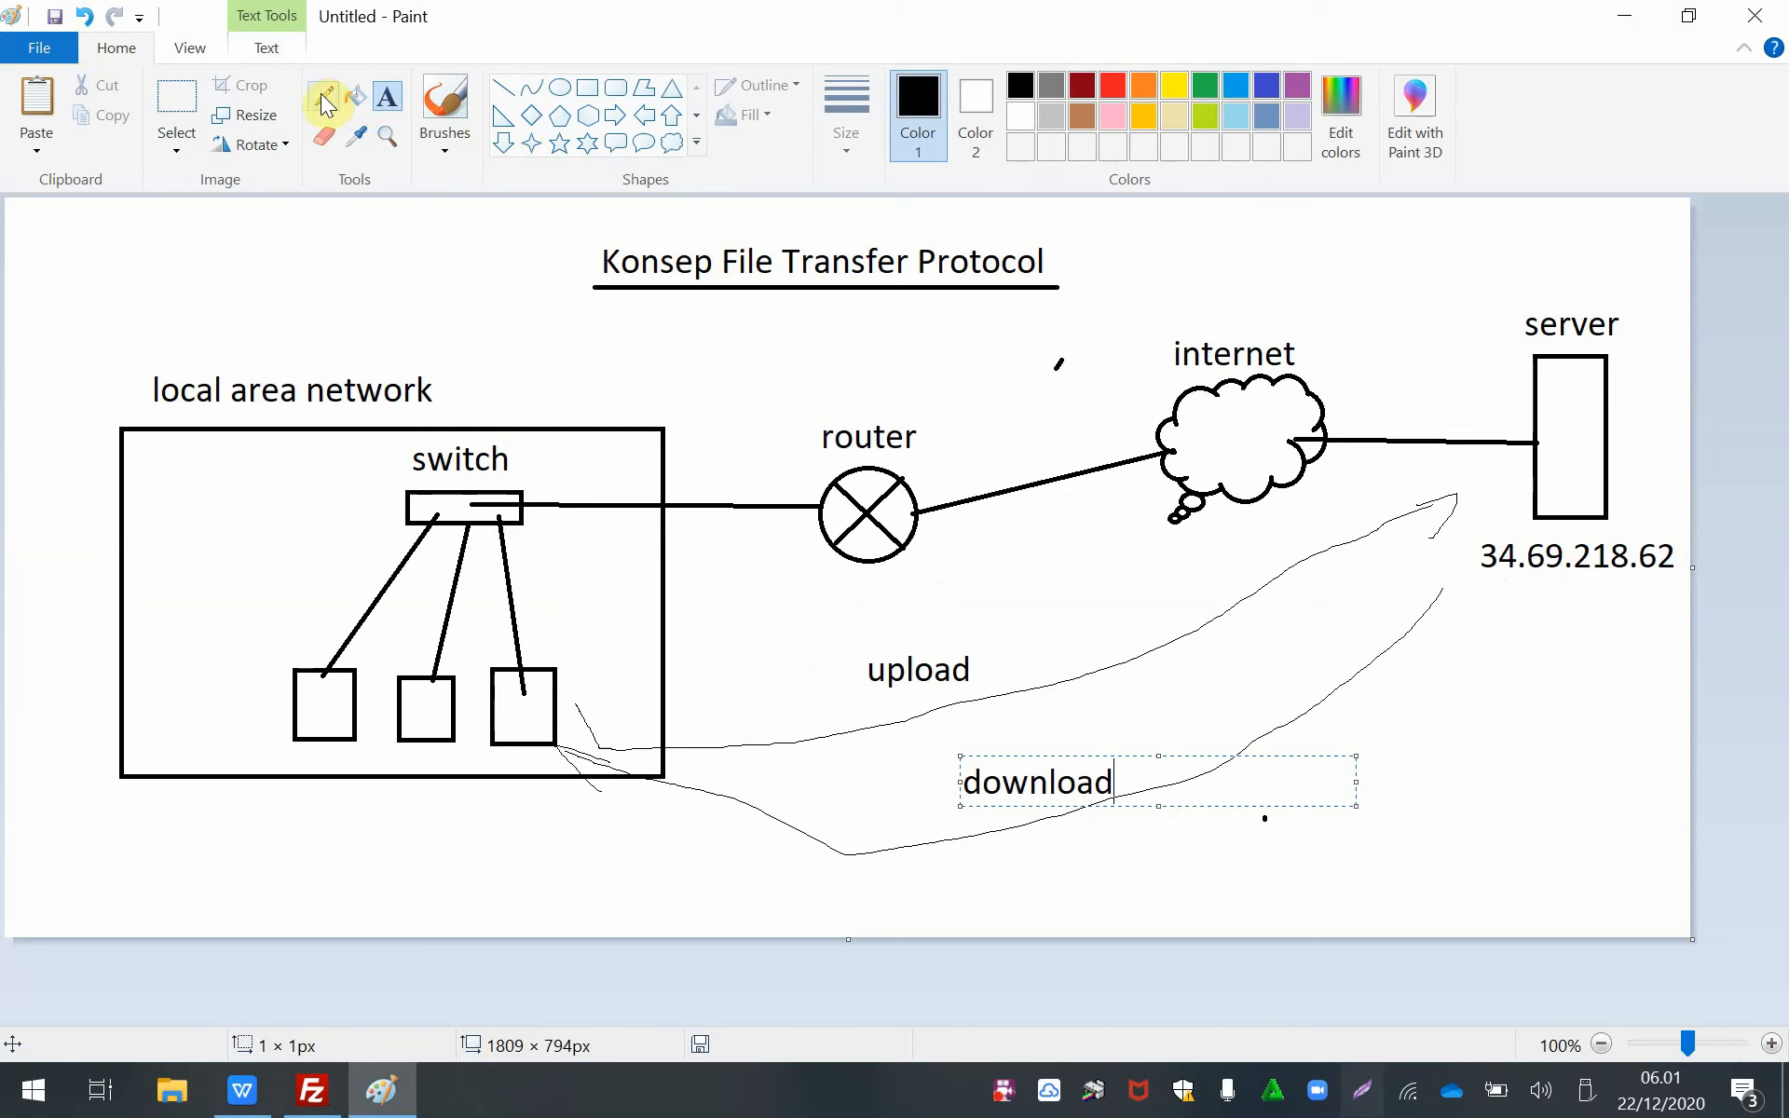
left_click(322, 94)
mouse_move(322, 699)
left_mouse_down()
mouse_move(519, 720)
mouse_move(592, 705)
left_mouse_up()
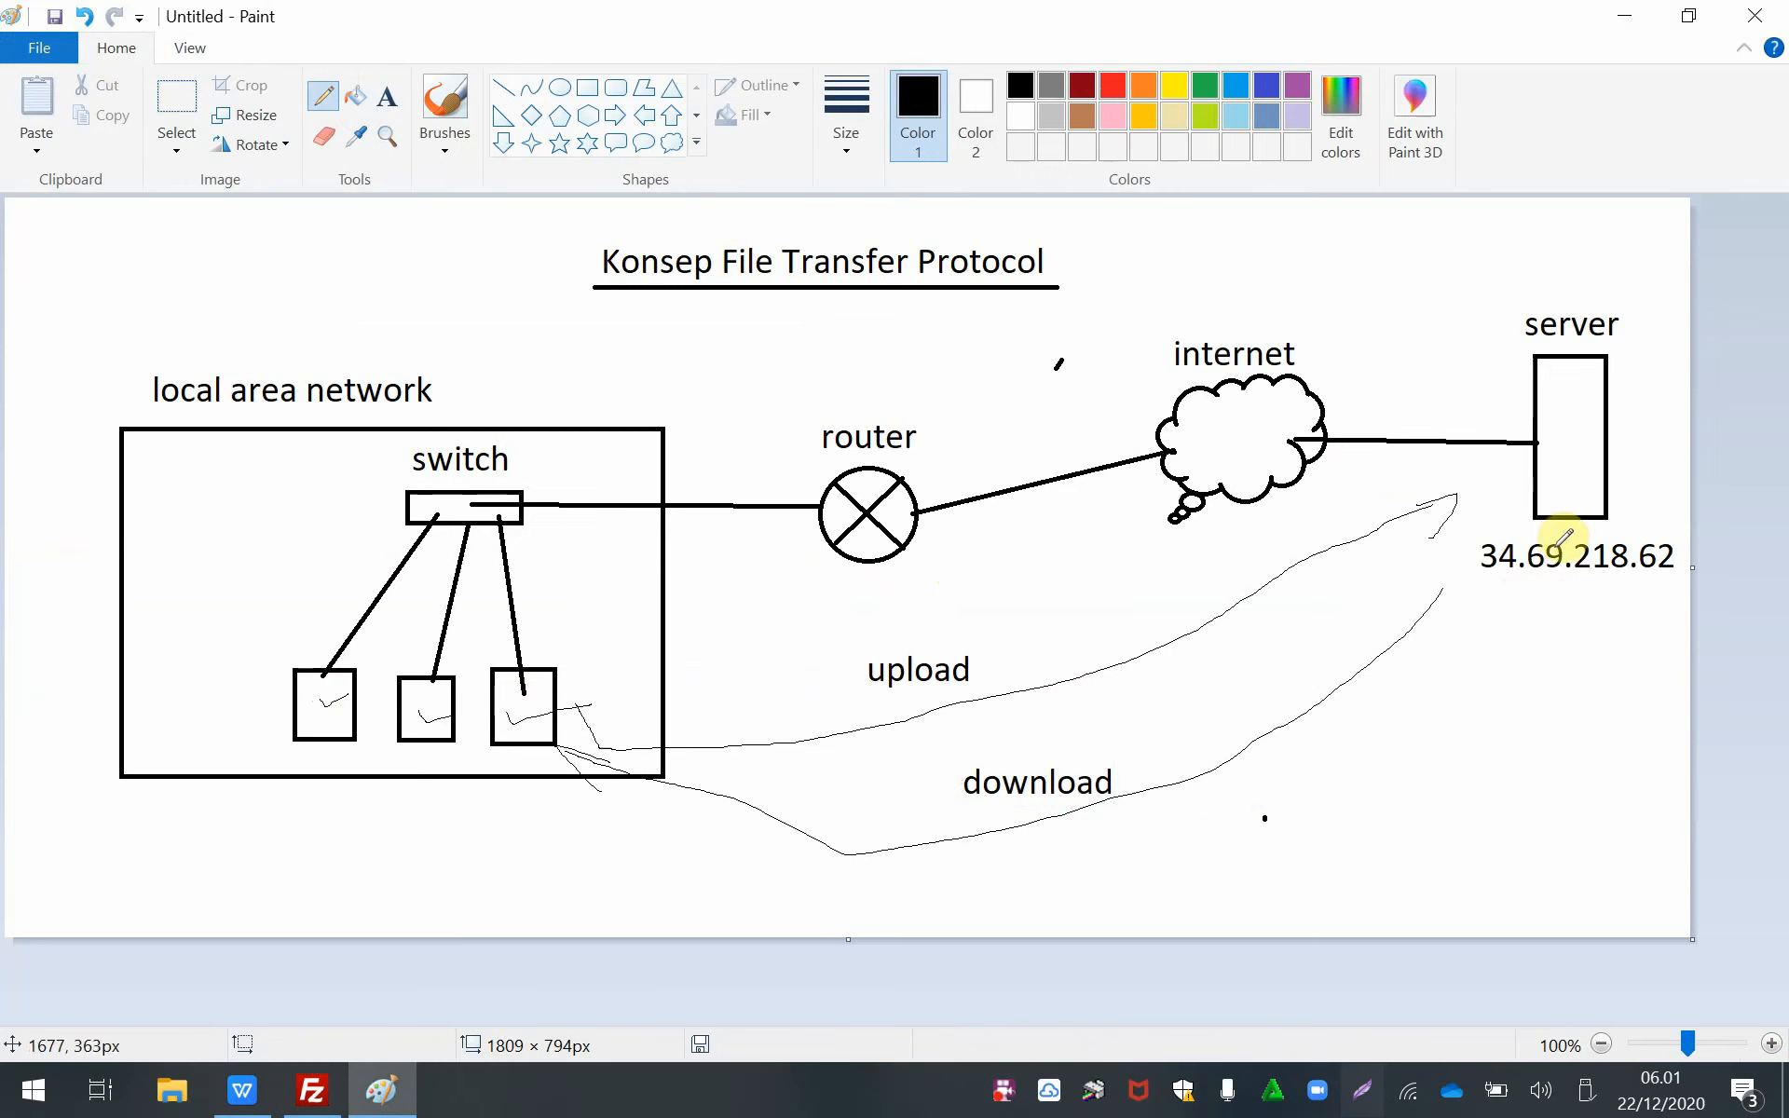
- Switch to FileZilla and enter the server address 34.69.218.62 from the Paint diagram as the host
left_click(312, 1091)
type("3")
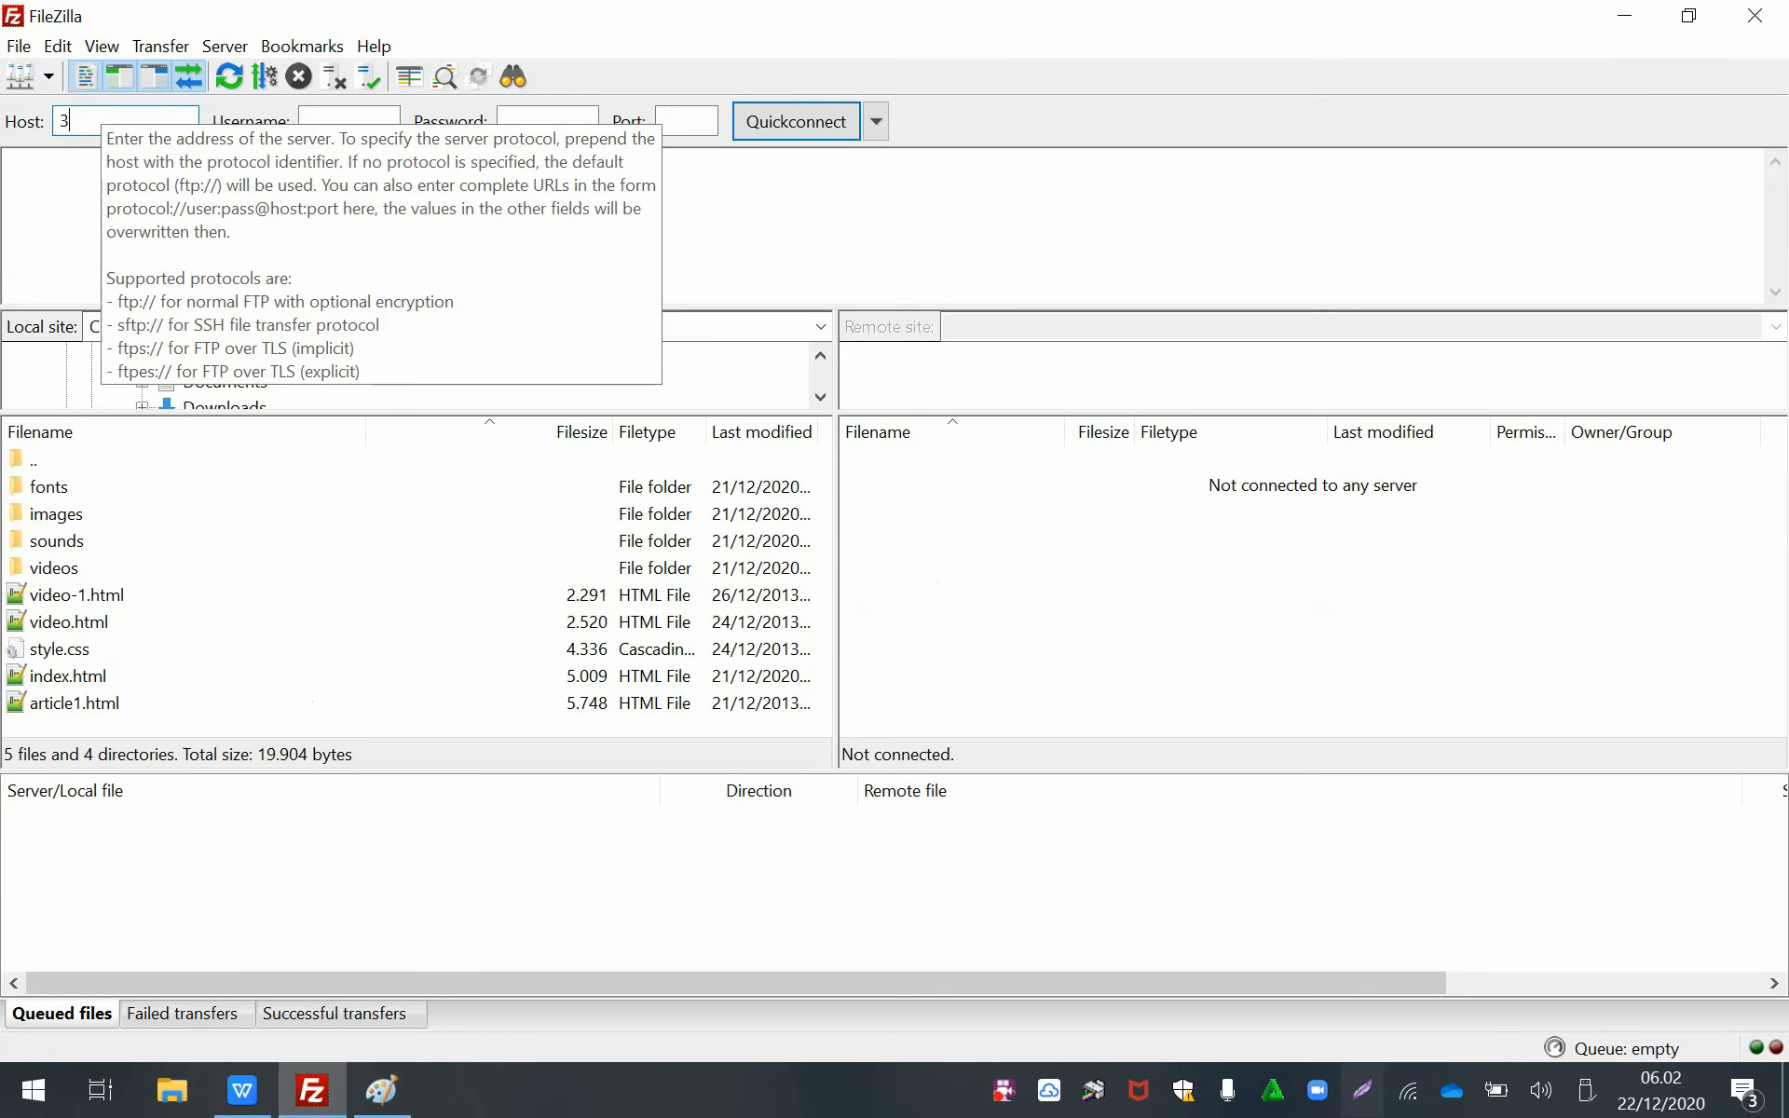
type("4.69.")
left_click(379, 1098)
left_click(380, 1098)
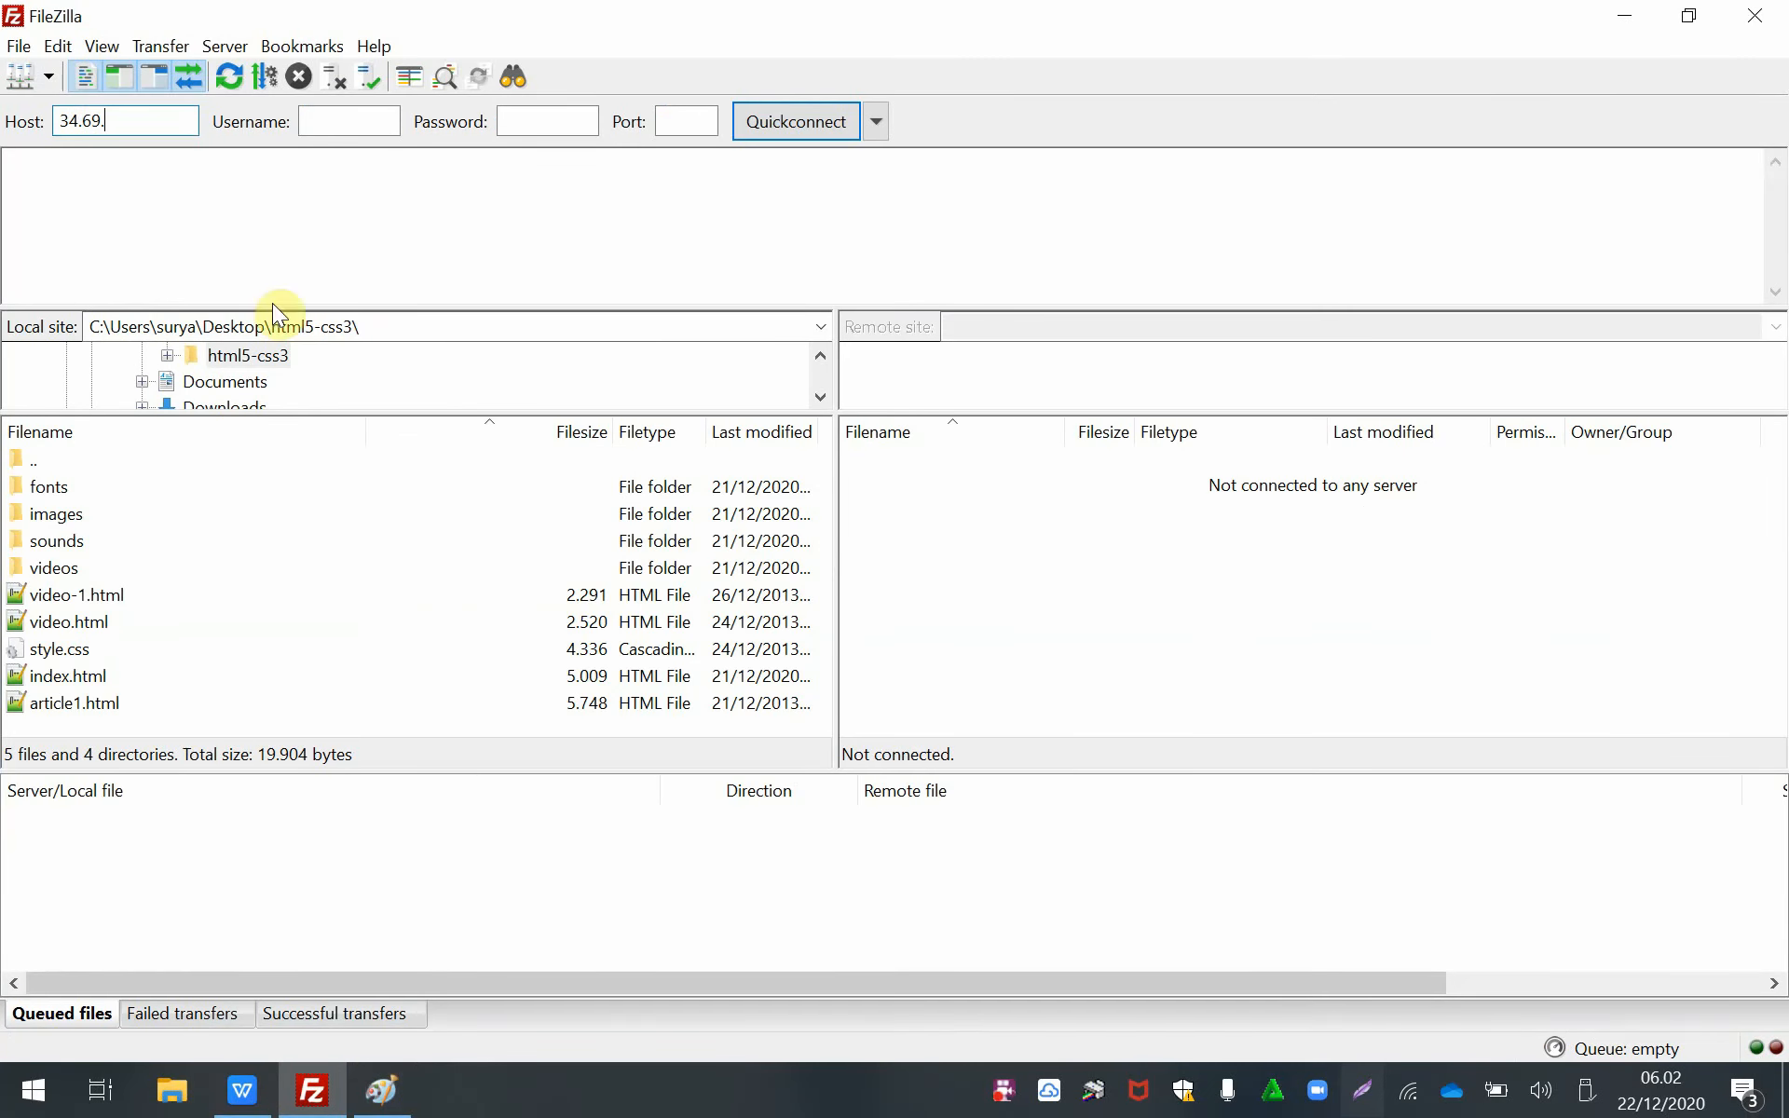
type("218.")
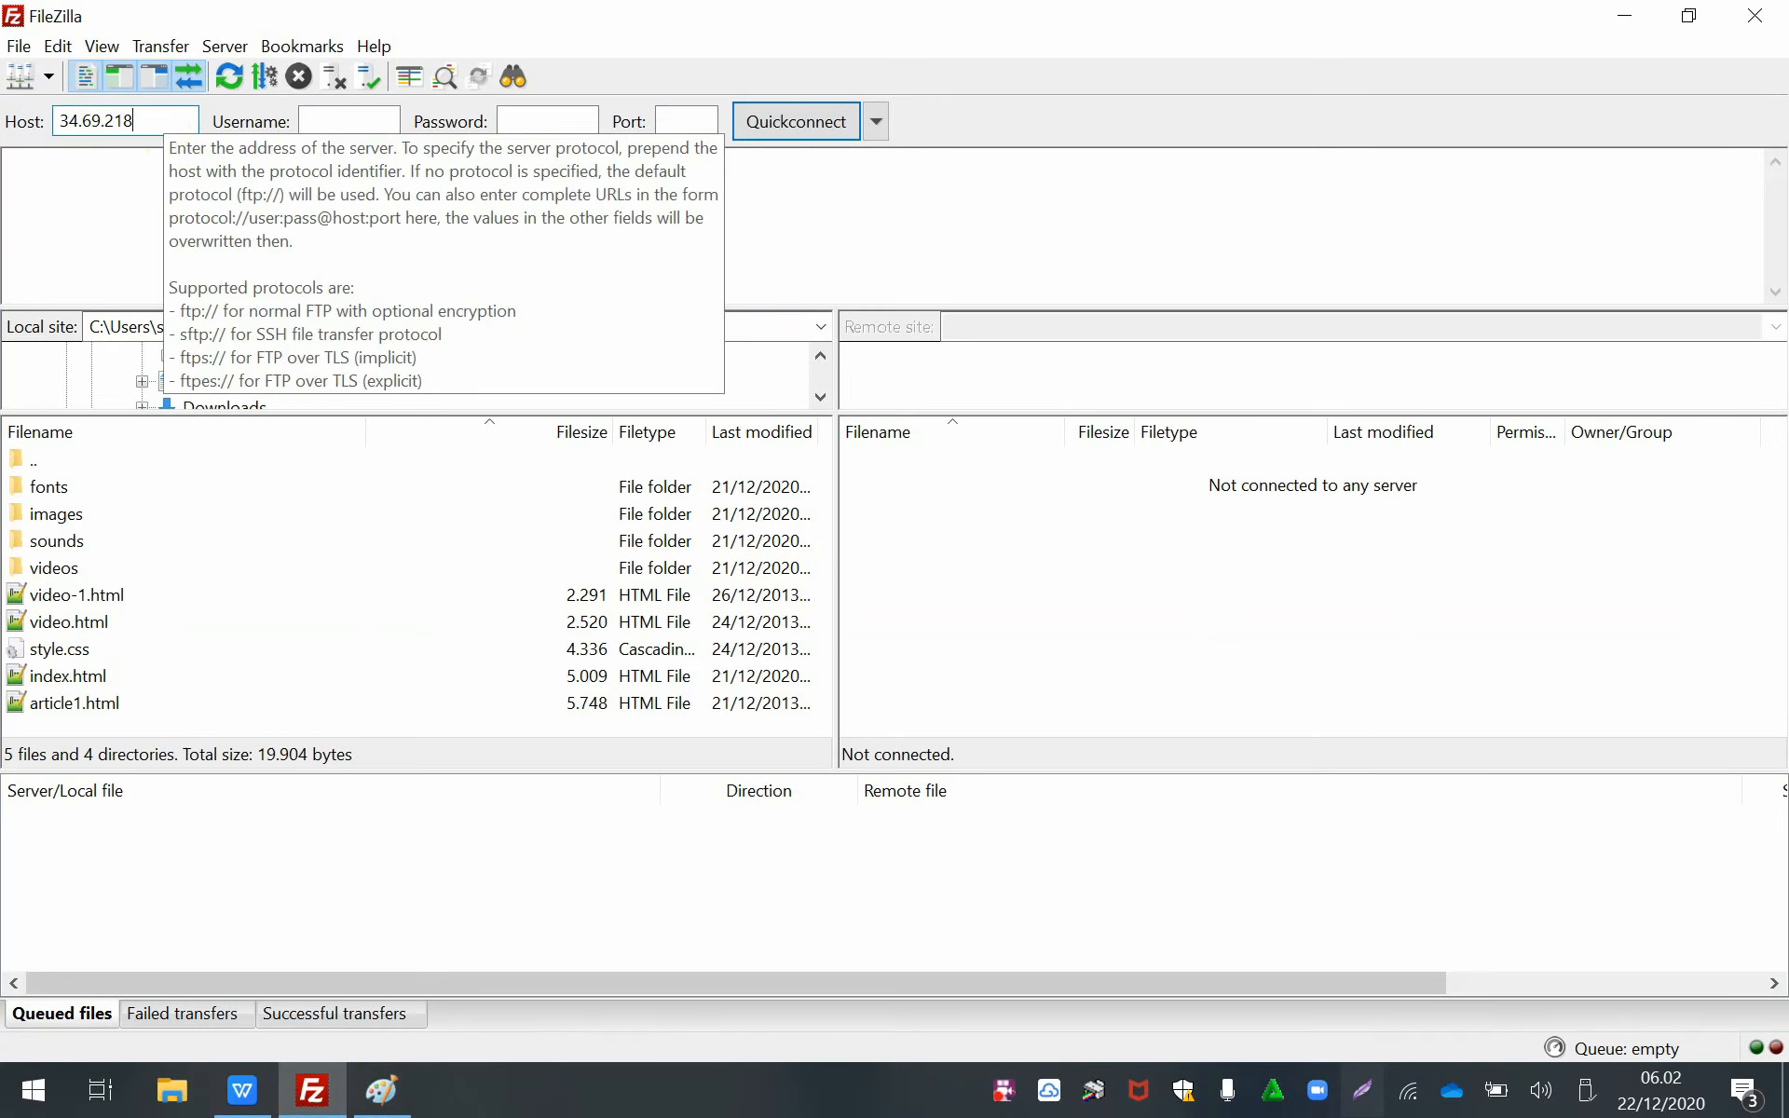
left_click(410, 1098)
left_click(401, 1088)
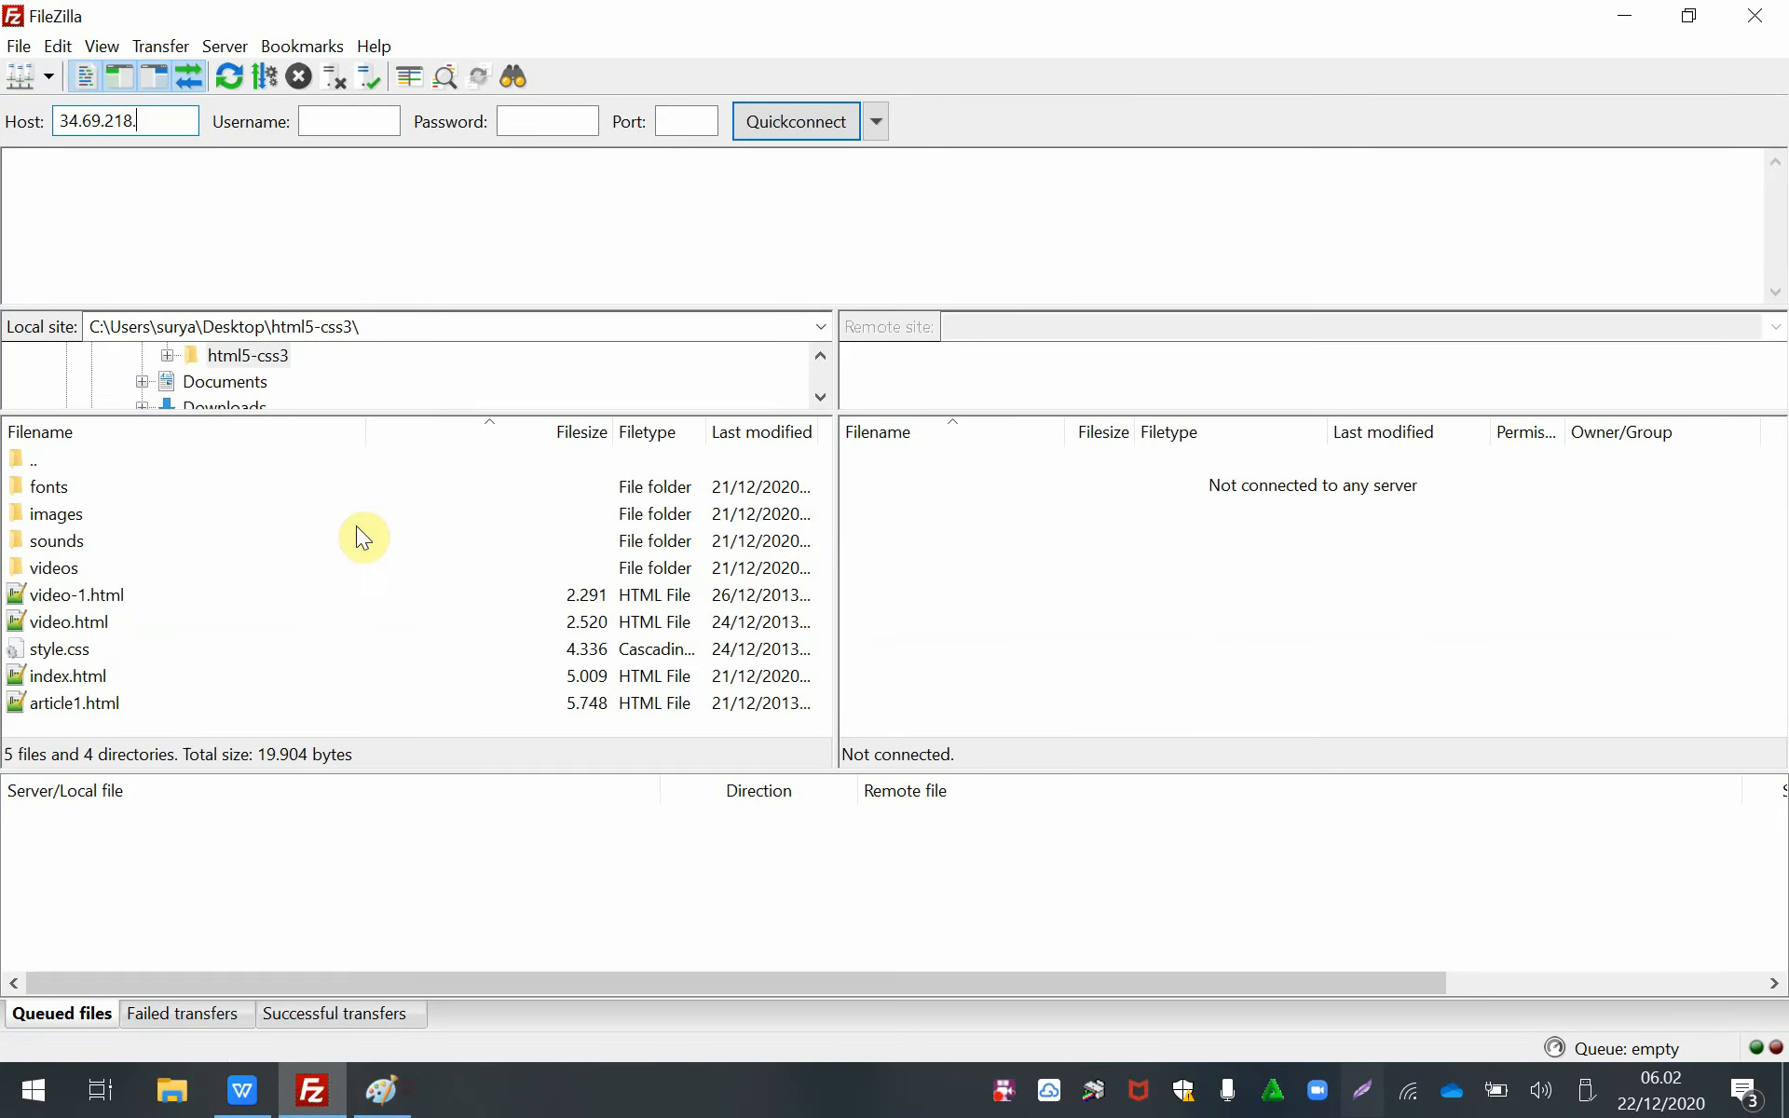
type("62")
- Enter the account username and password, set the port to 22, and connect to the server
left_click(349, 121)
type("adi")
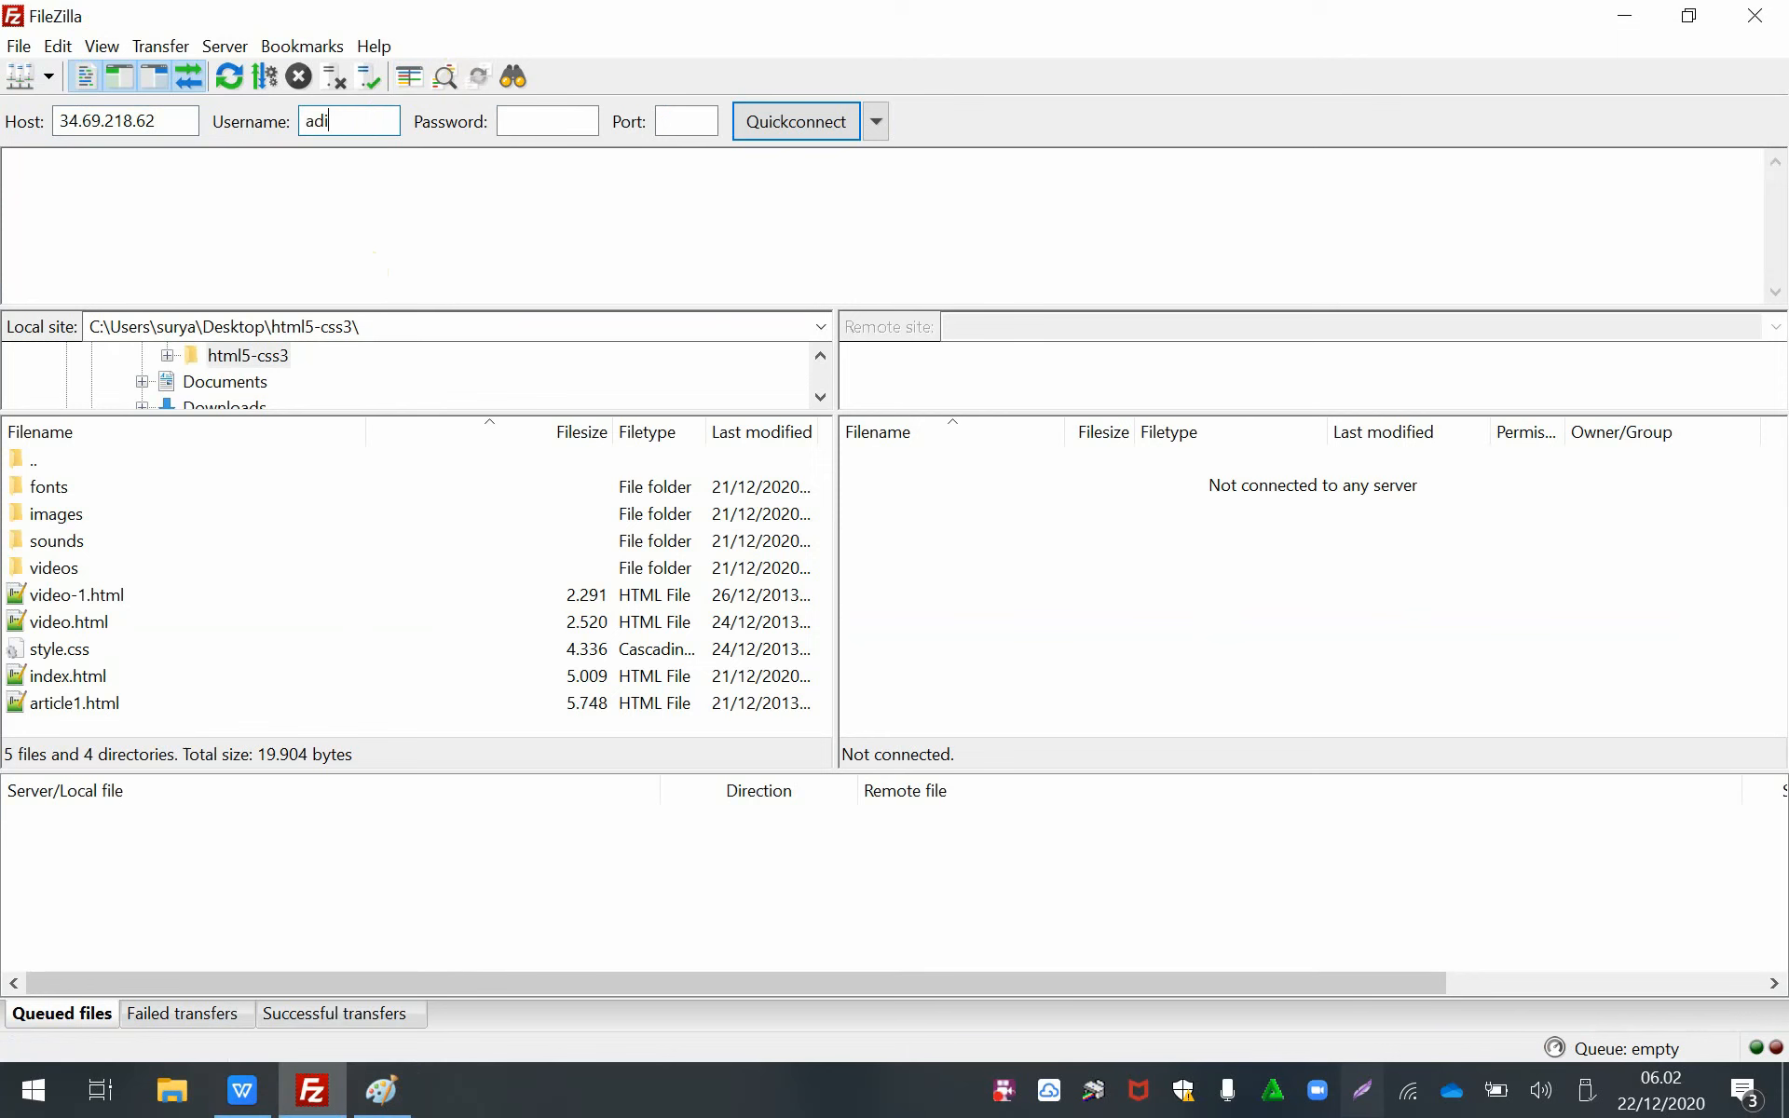
key("Tab")
type("•••••••")
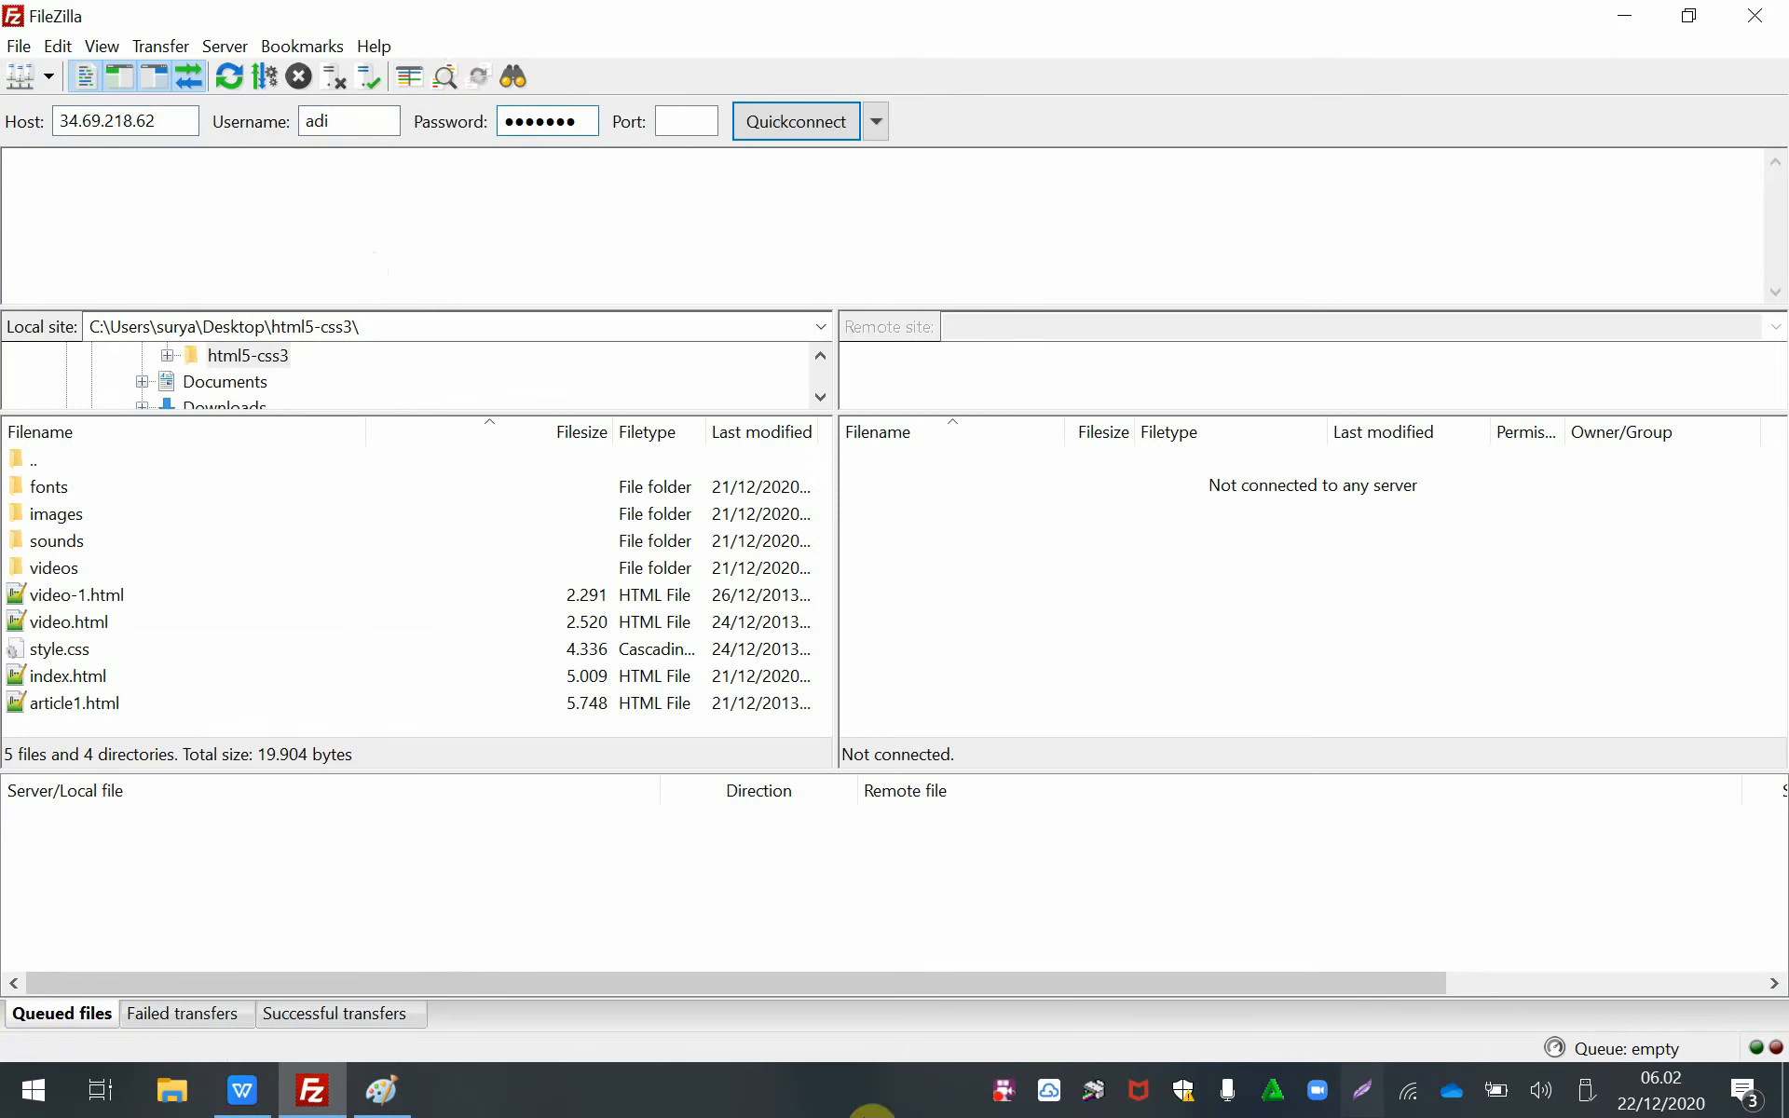
left_click(693, 121)
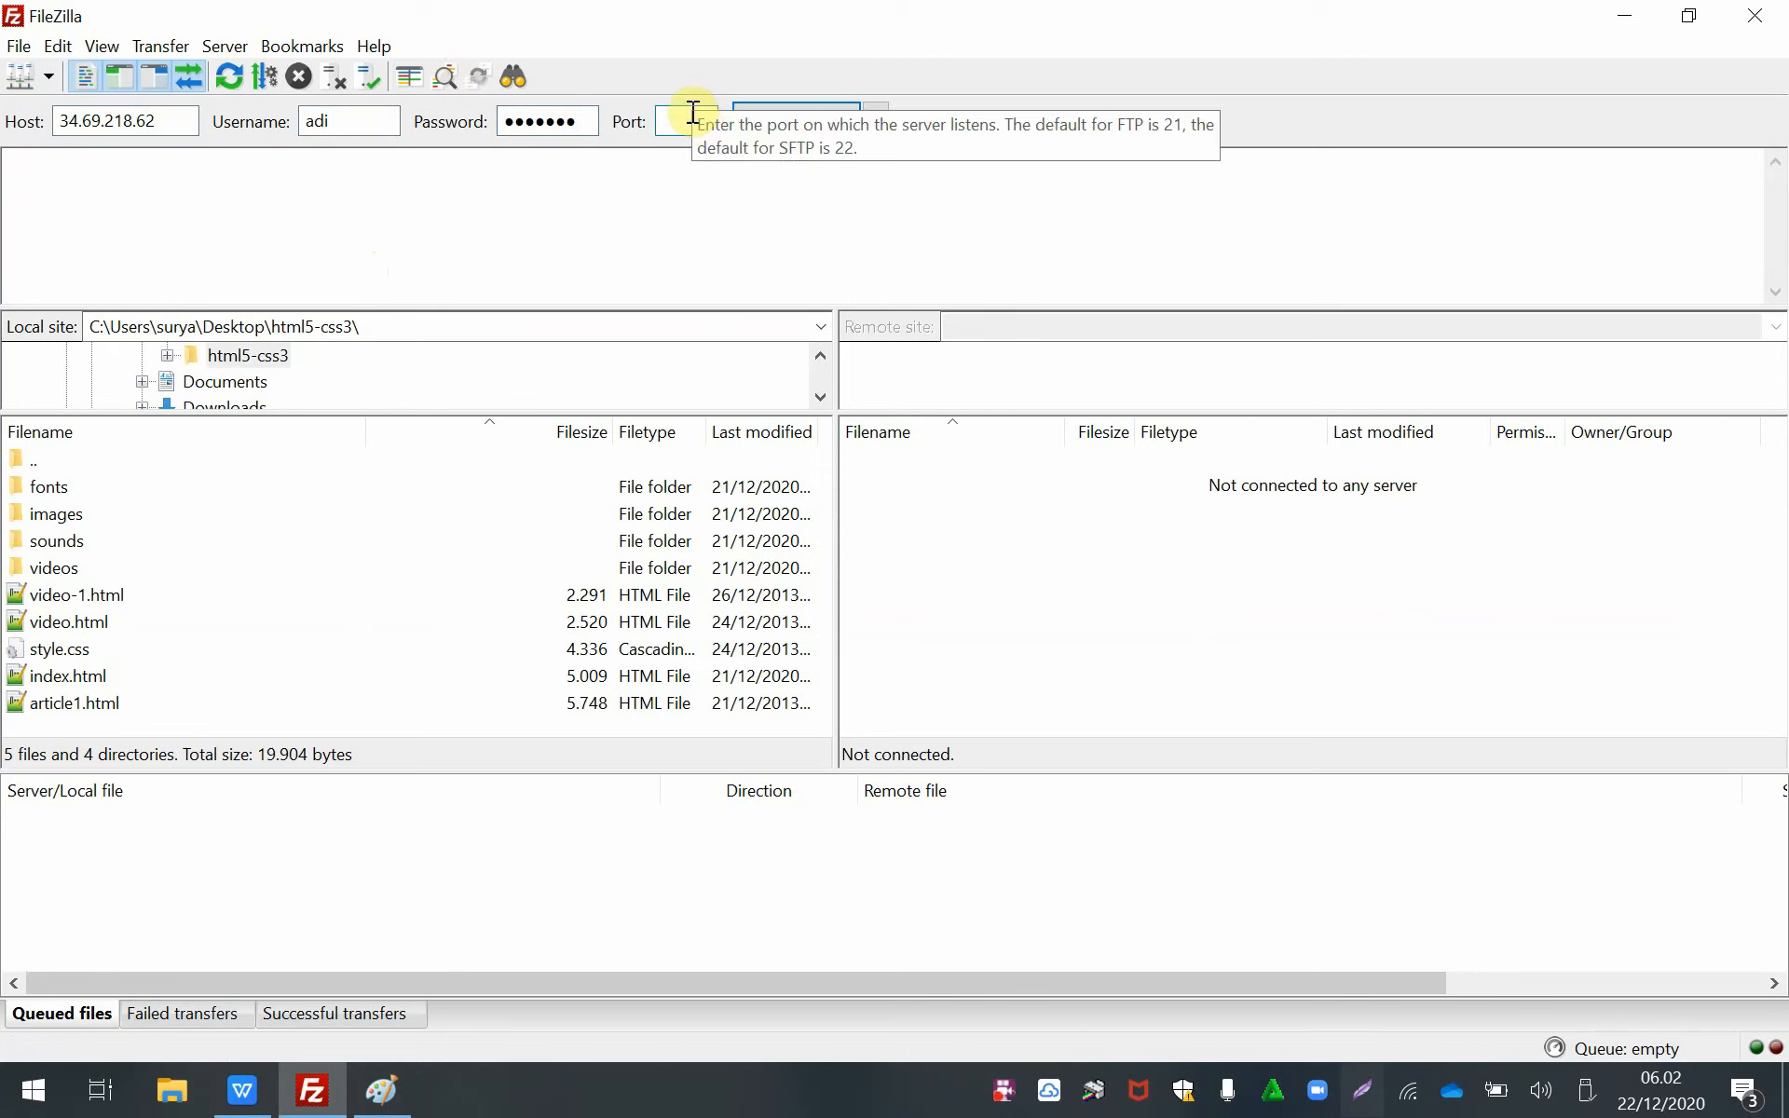
type("22")
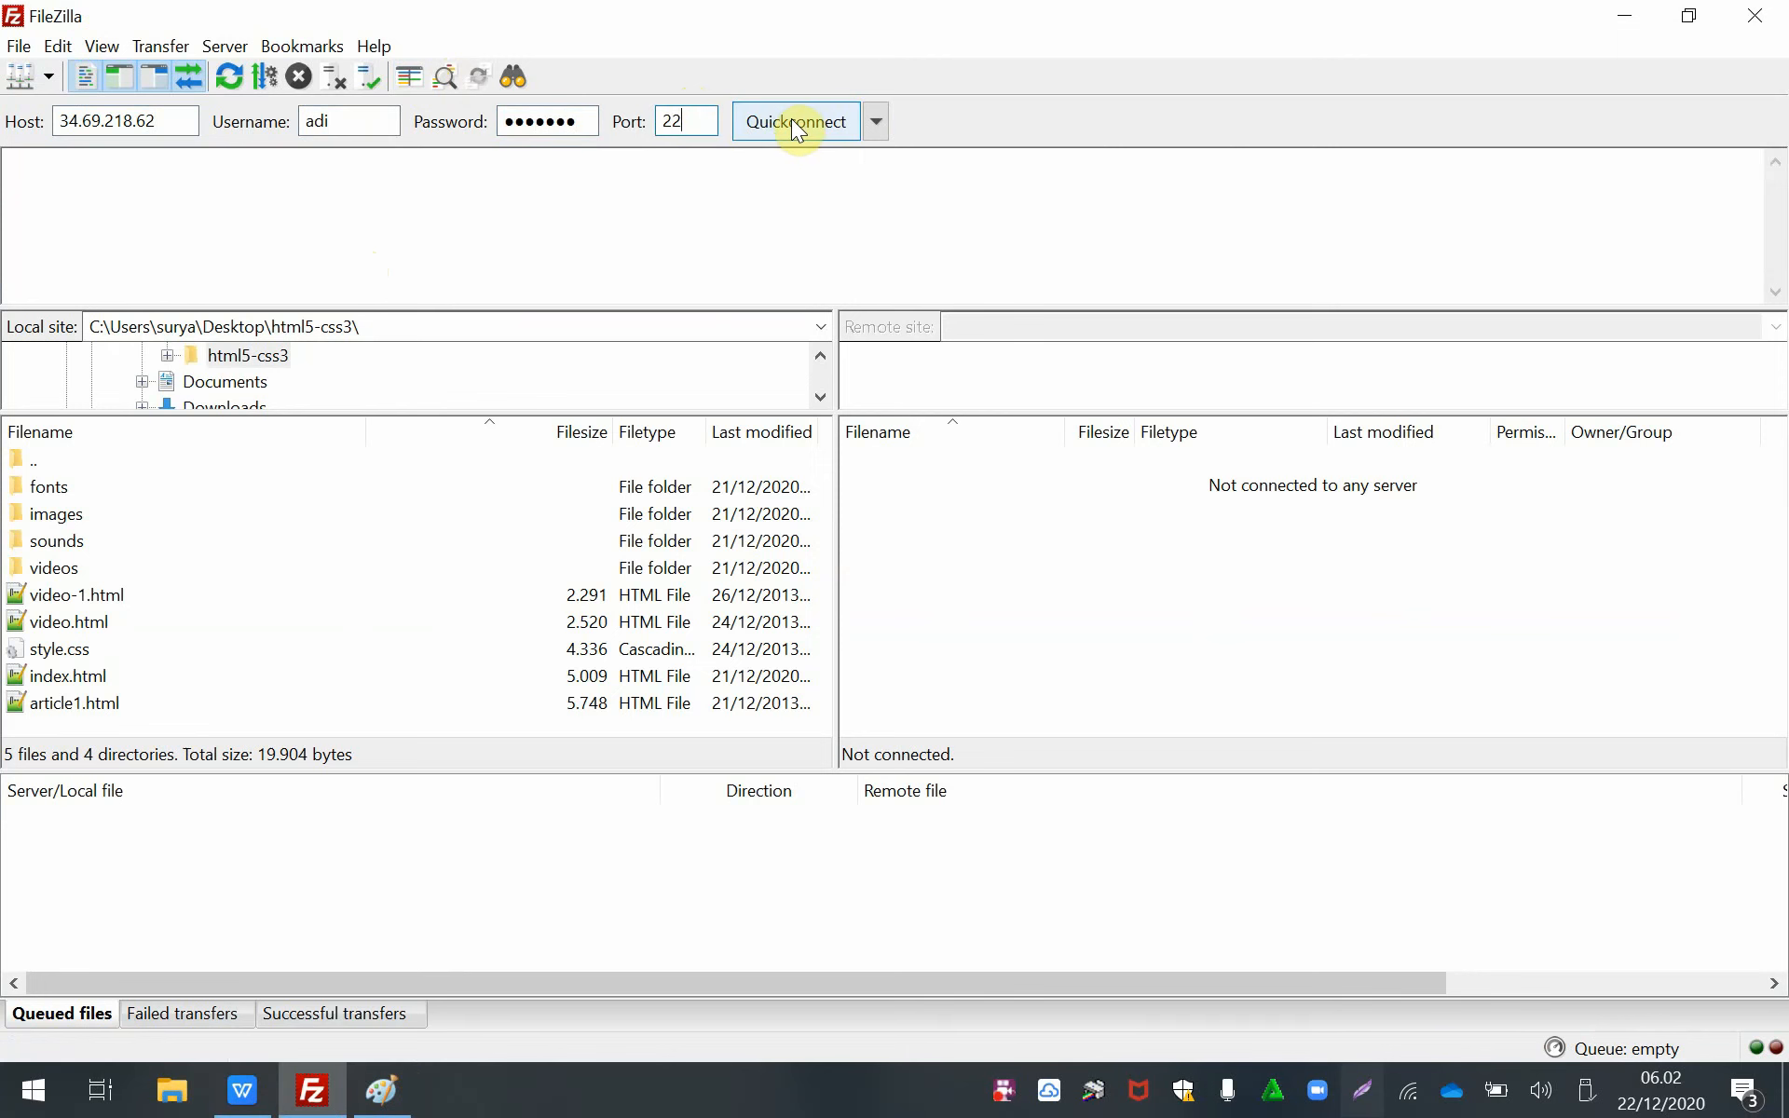
left_click(793, 122)
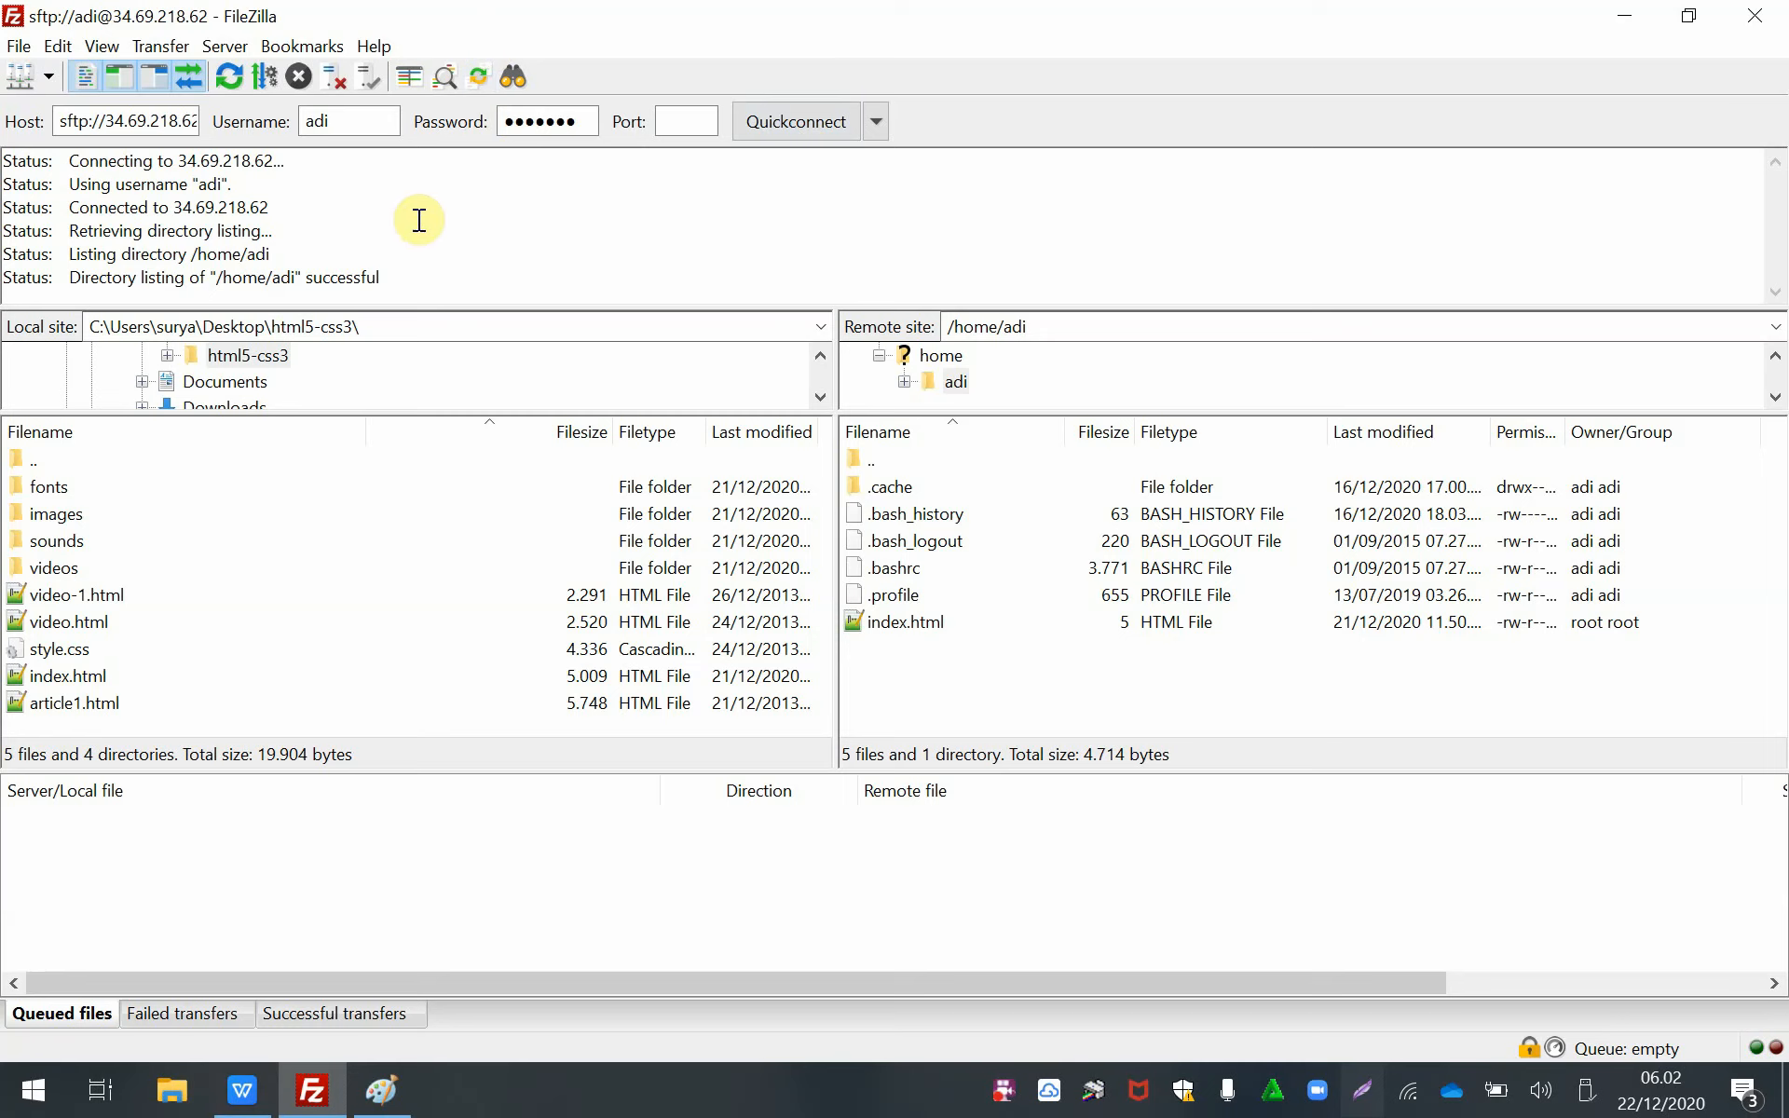
- Capture the FileZilla window, draw red rectangles around the last status message and the remote site pane, and close the capture
key("Print")
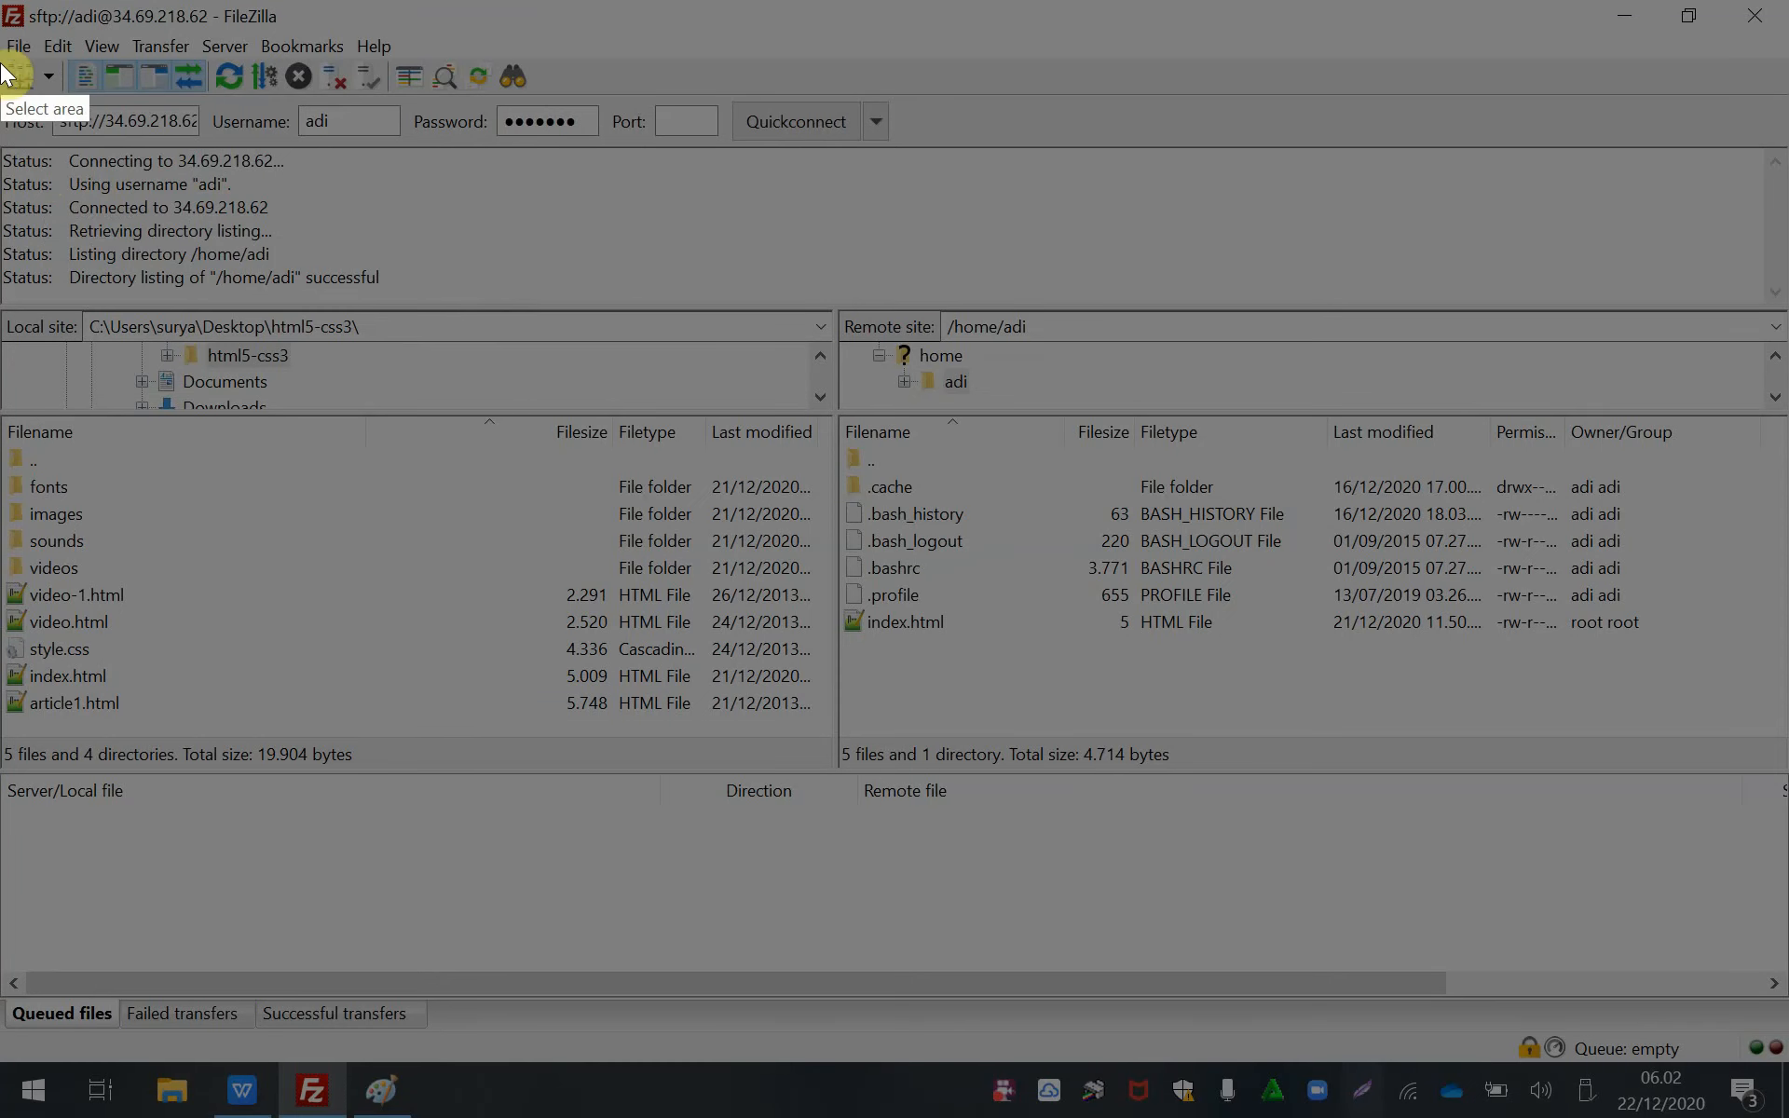
left_click_drag(1, 42, 1781, 1056)
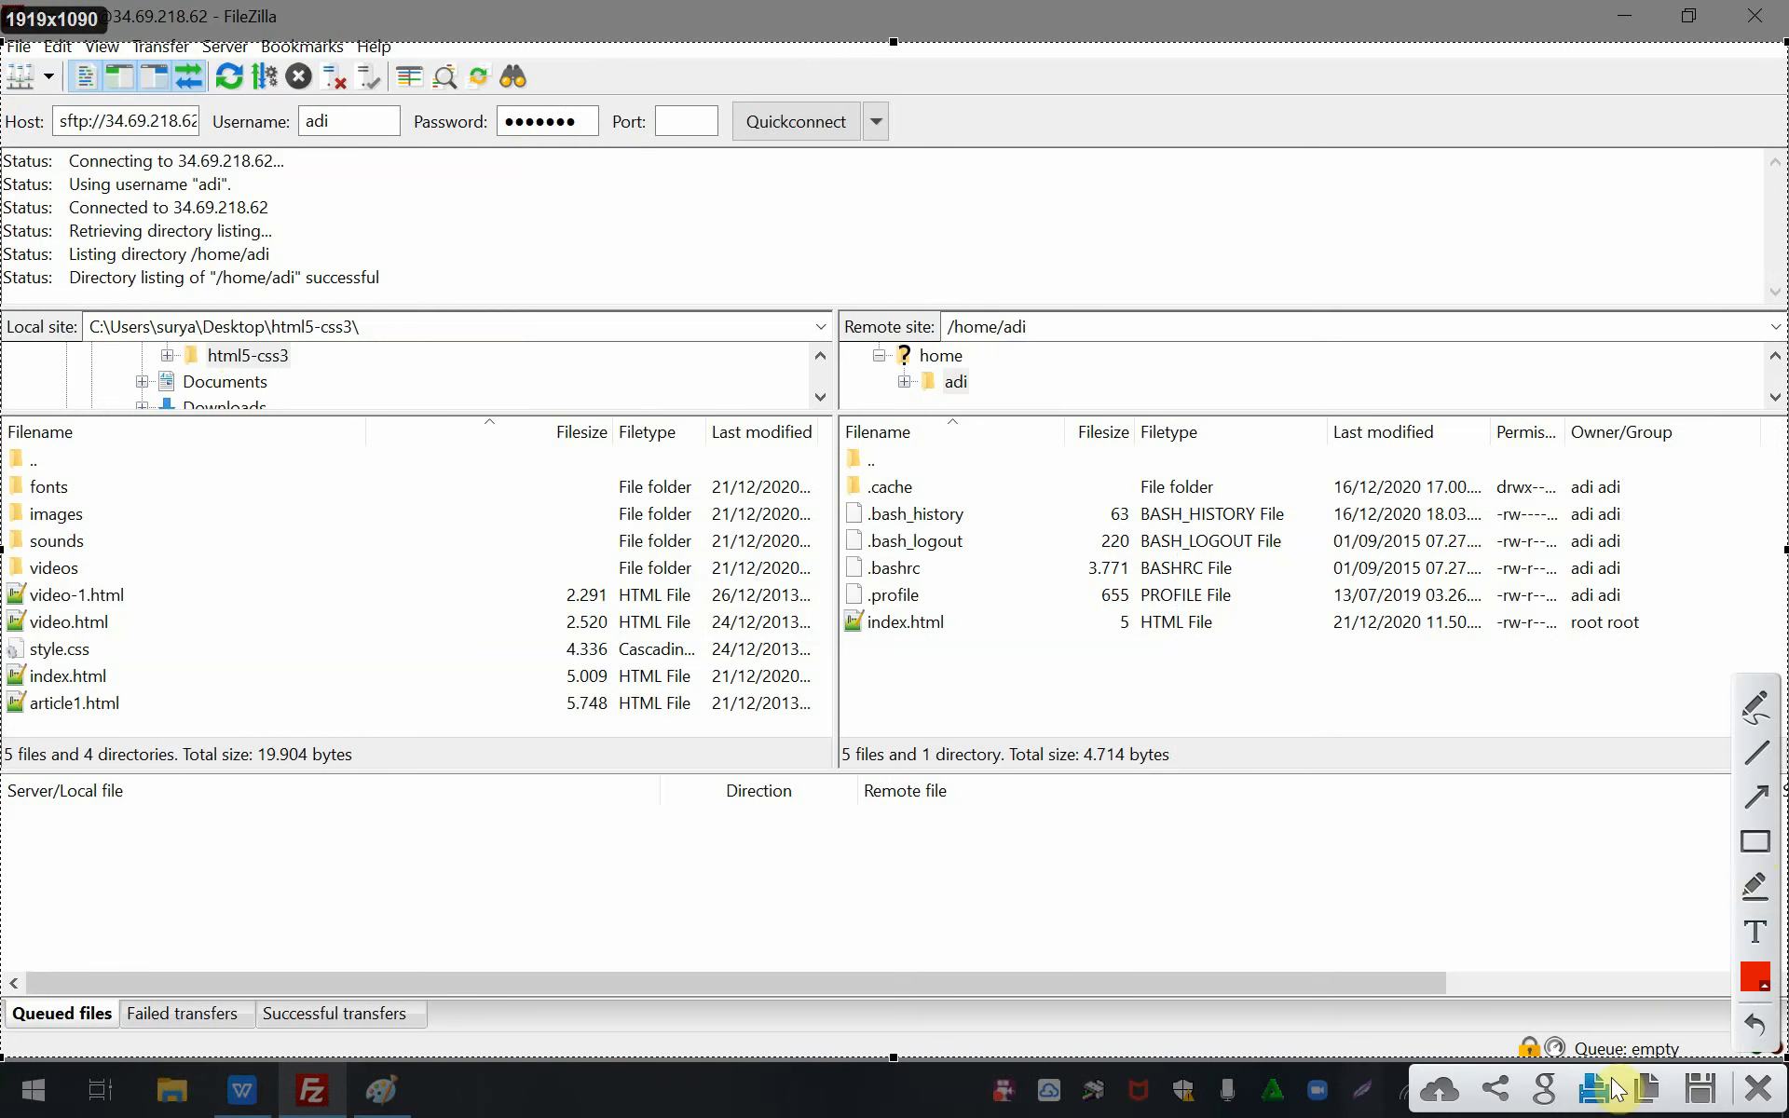
left_click(1755, 842)
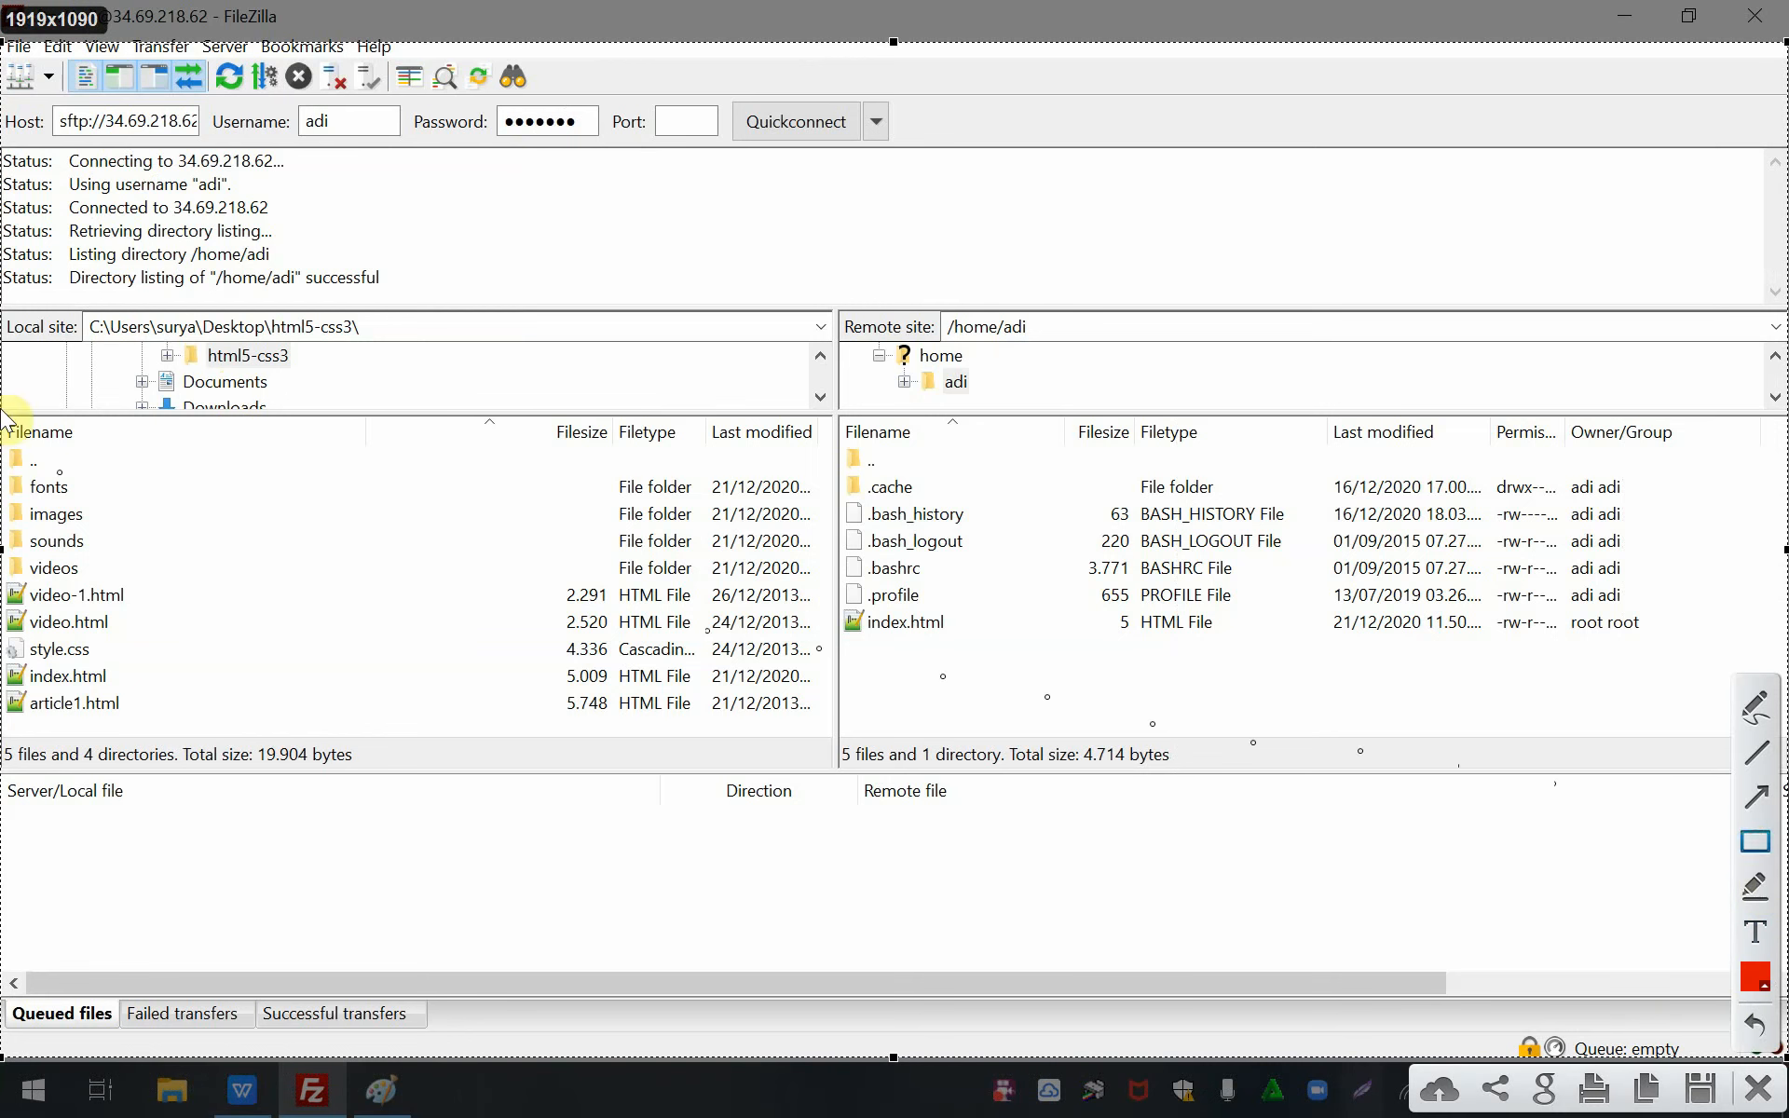
mouse_move(2, 255)
left_mouse_down()
mouse_move(182, 296)
mouse_move(424, 296)
left_mouse_up()
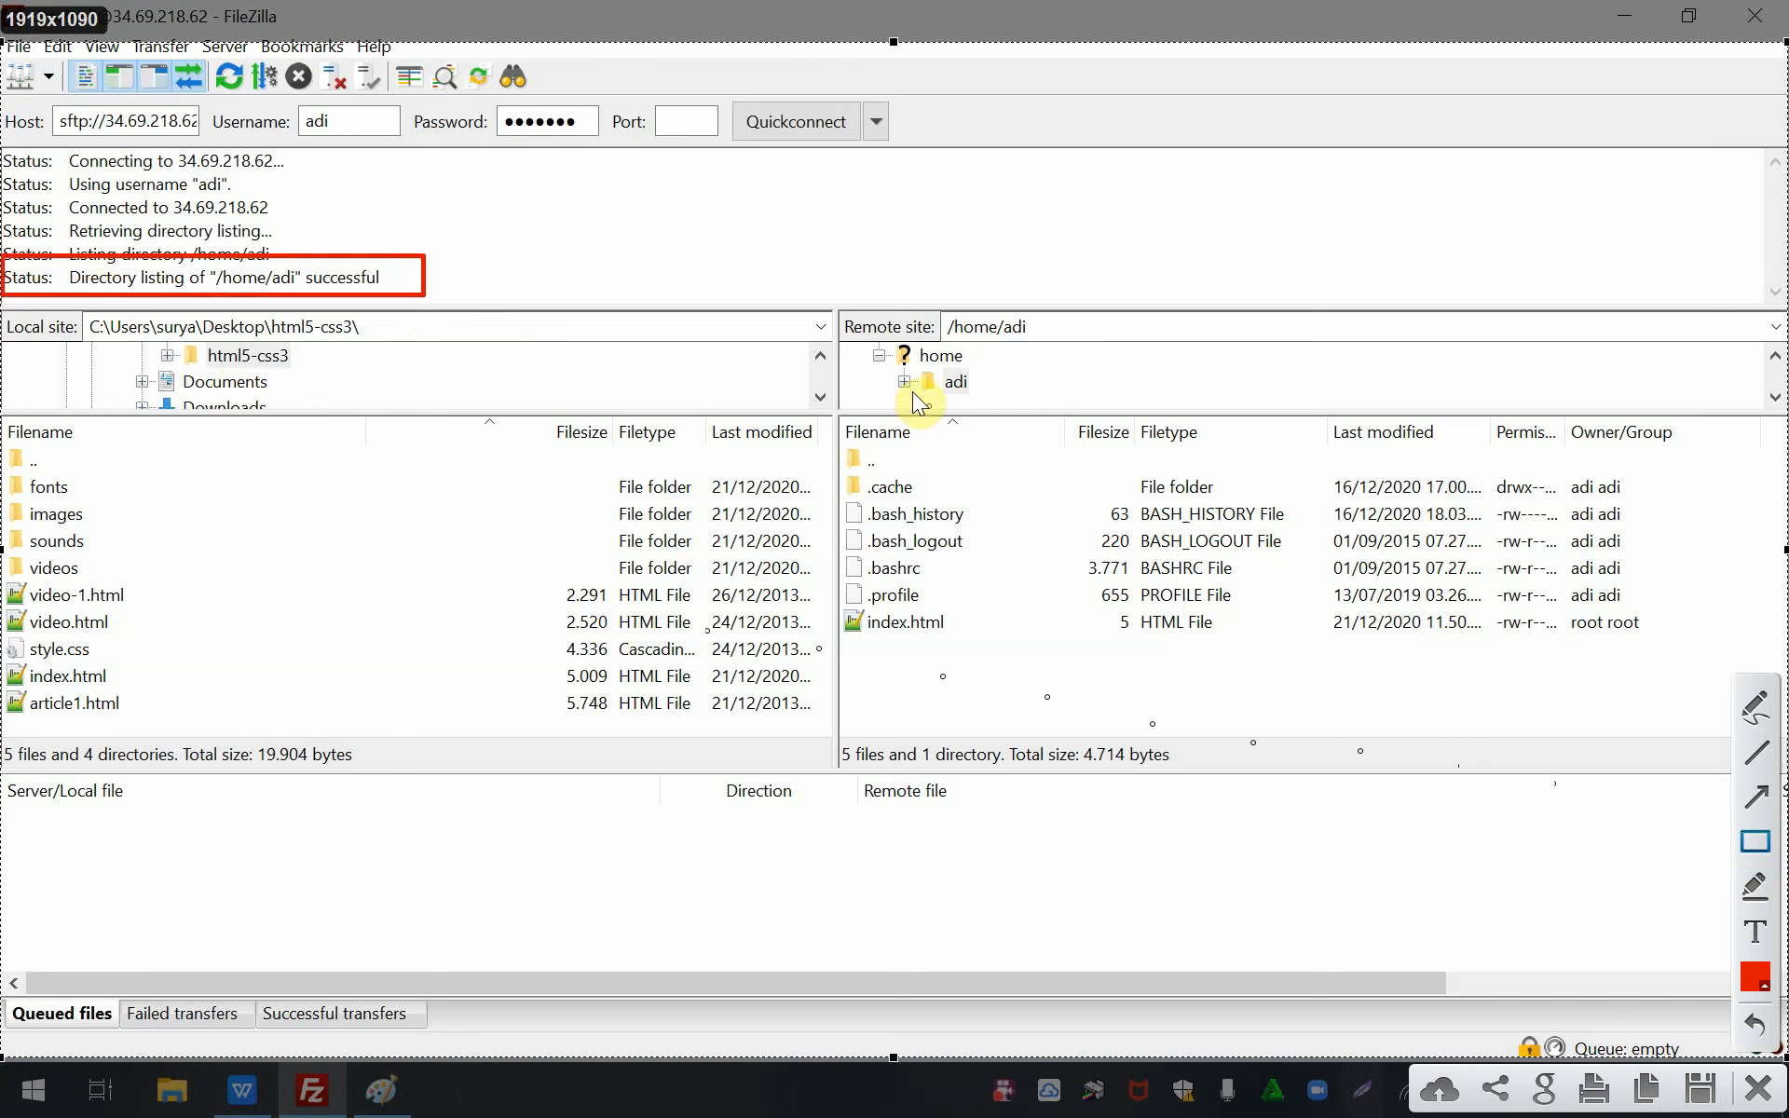
left_click_drag(845, 308, 1738, 715)
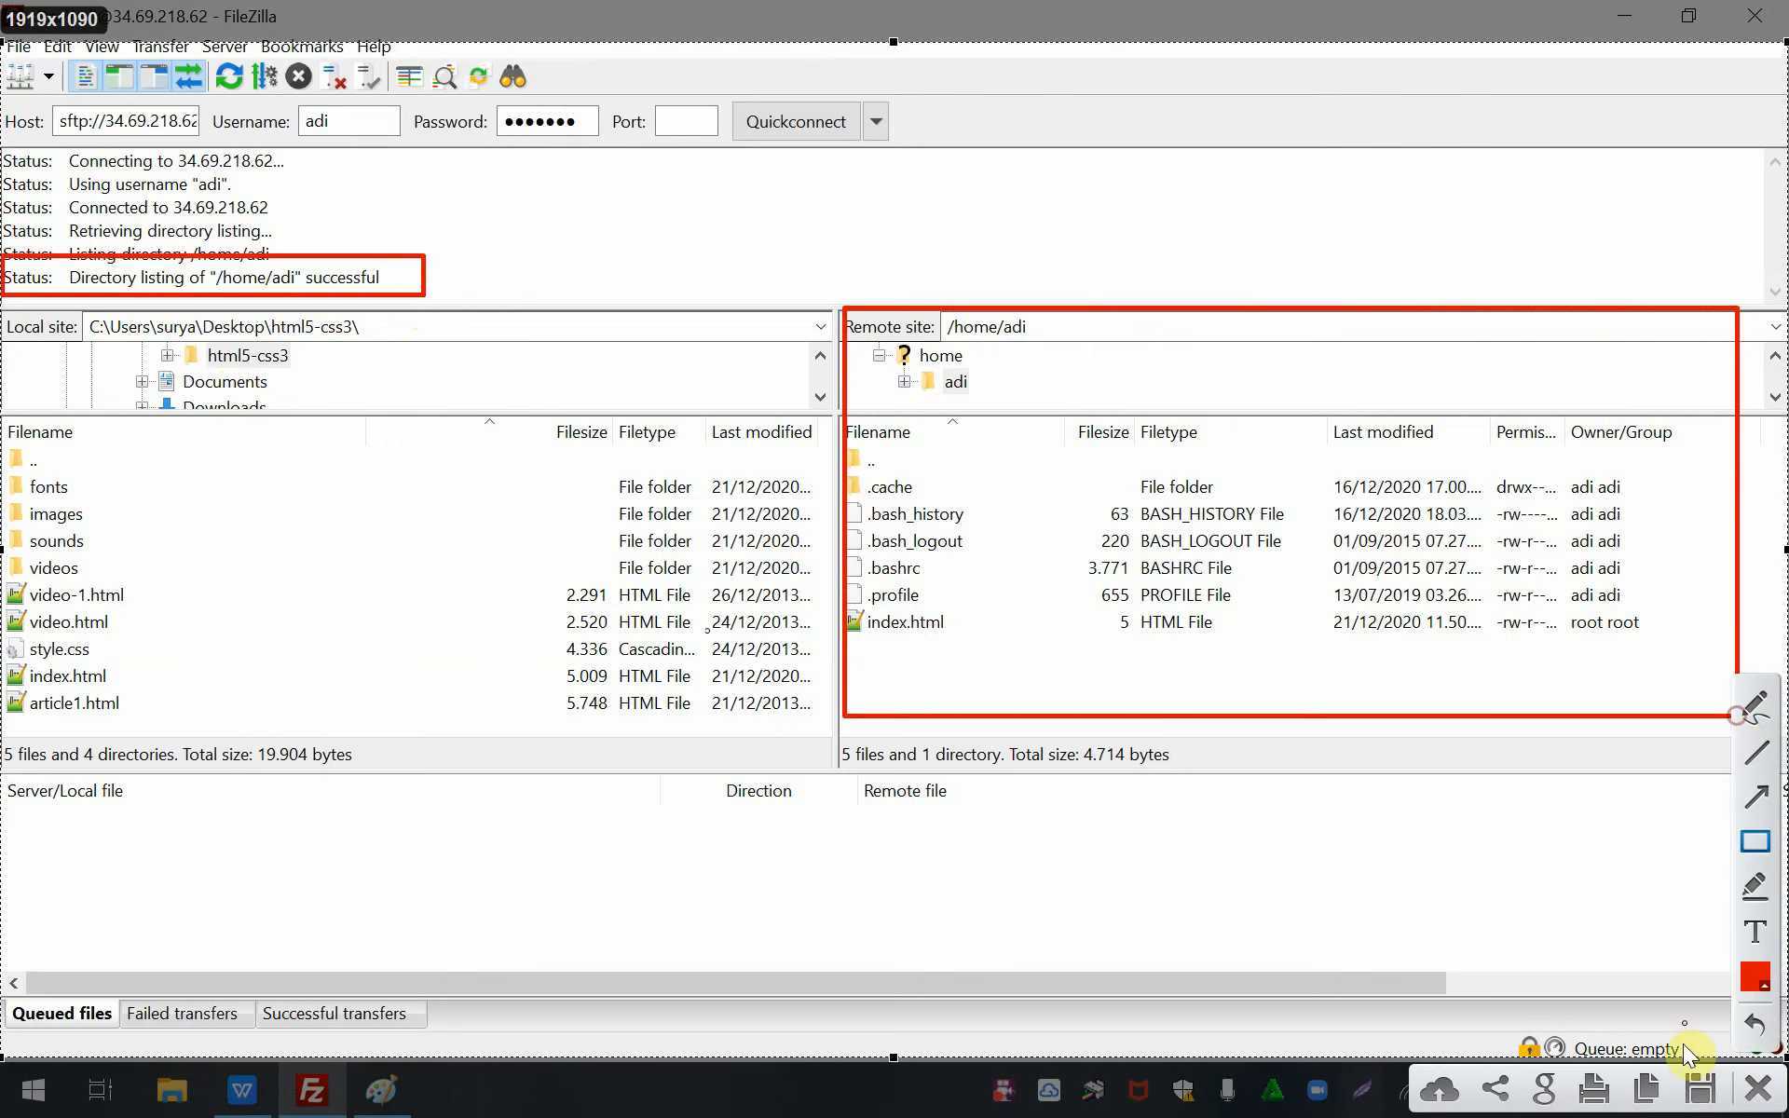
left_click(1712, 1087)
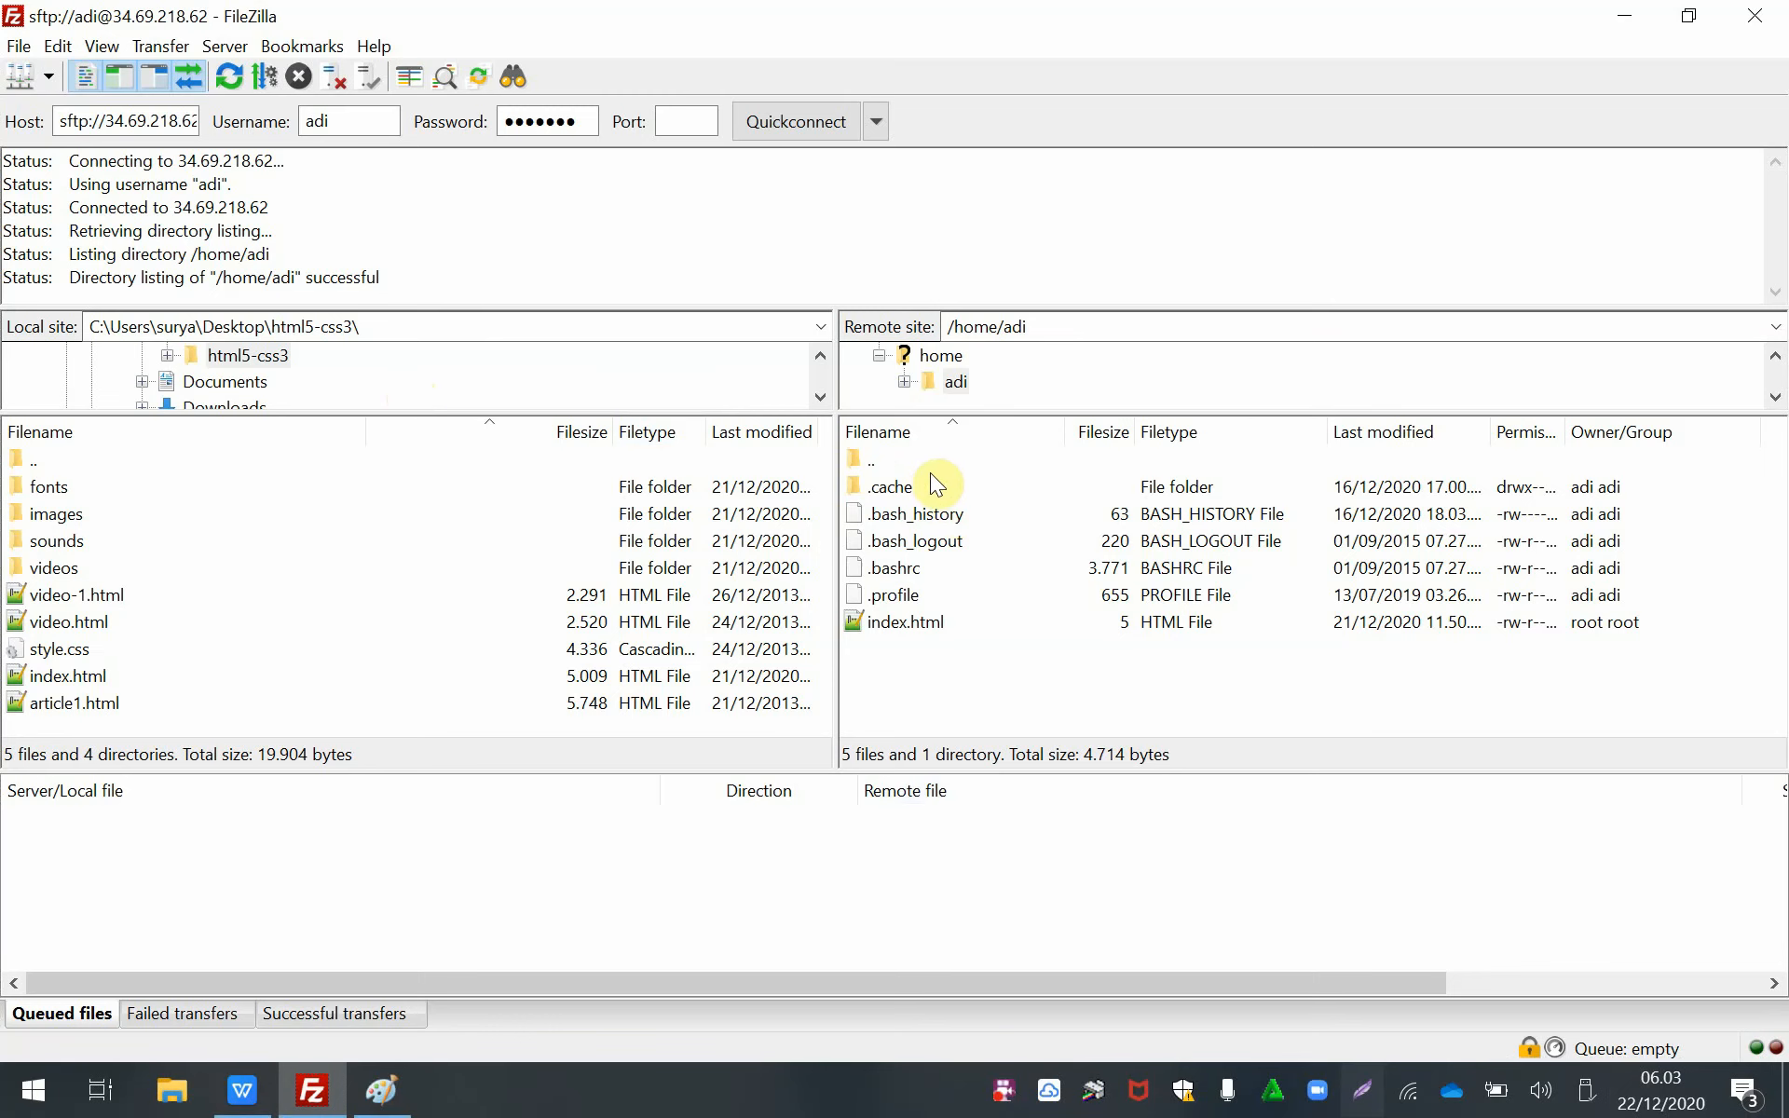
- Capture the FileZilla window again, draw a red rectangle around the local file list, and discard the capture
double_click(35, 459)
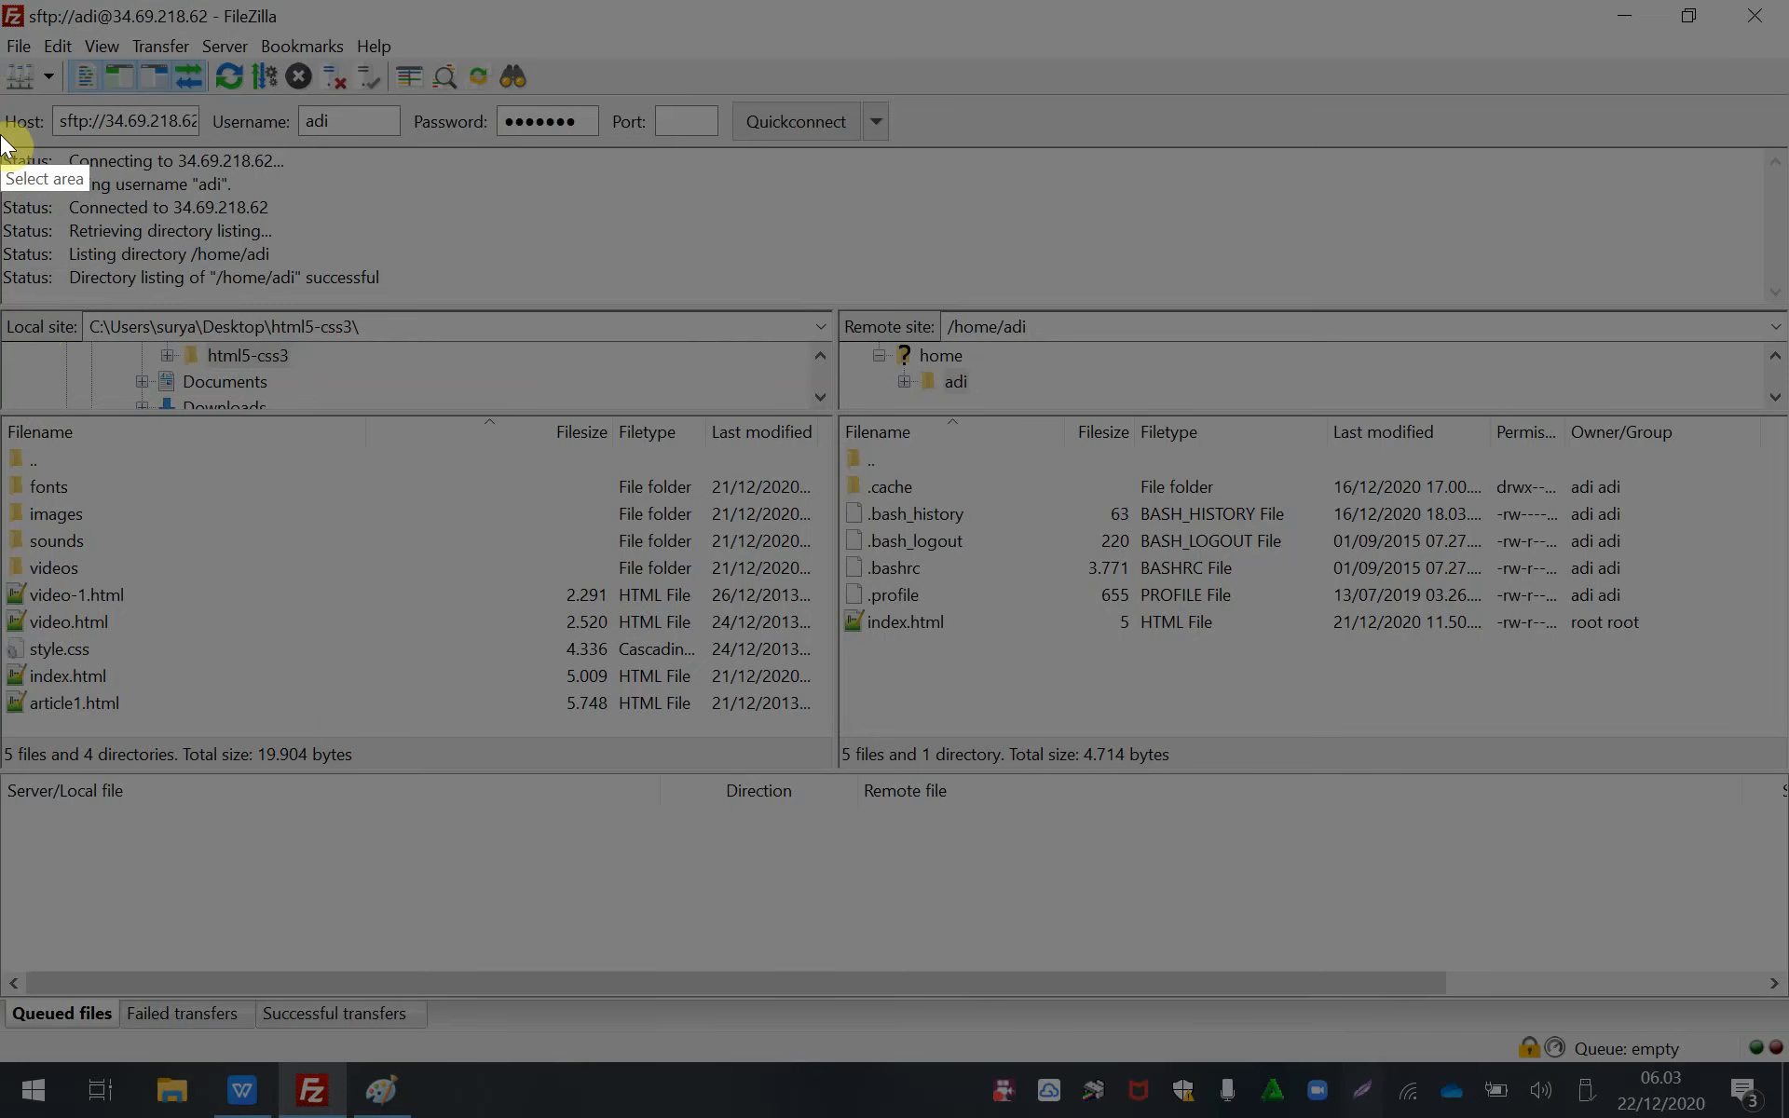
mouse_move(3, 64)
left_mouse_down()
mouse_move(1212, 978)
mouse_move(1780, 1053)
mouse_move(1788, 1102)
left_mouse_up()
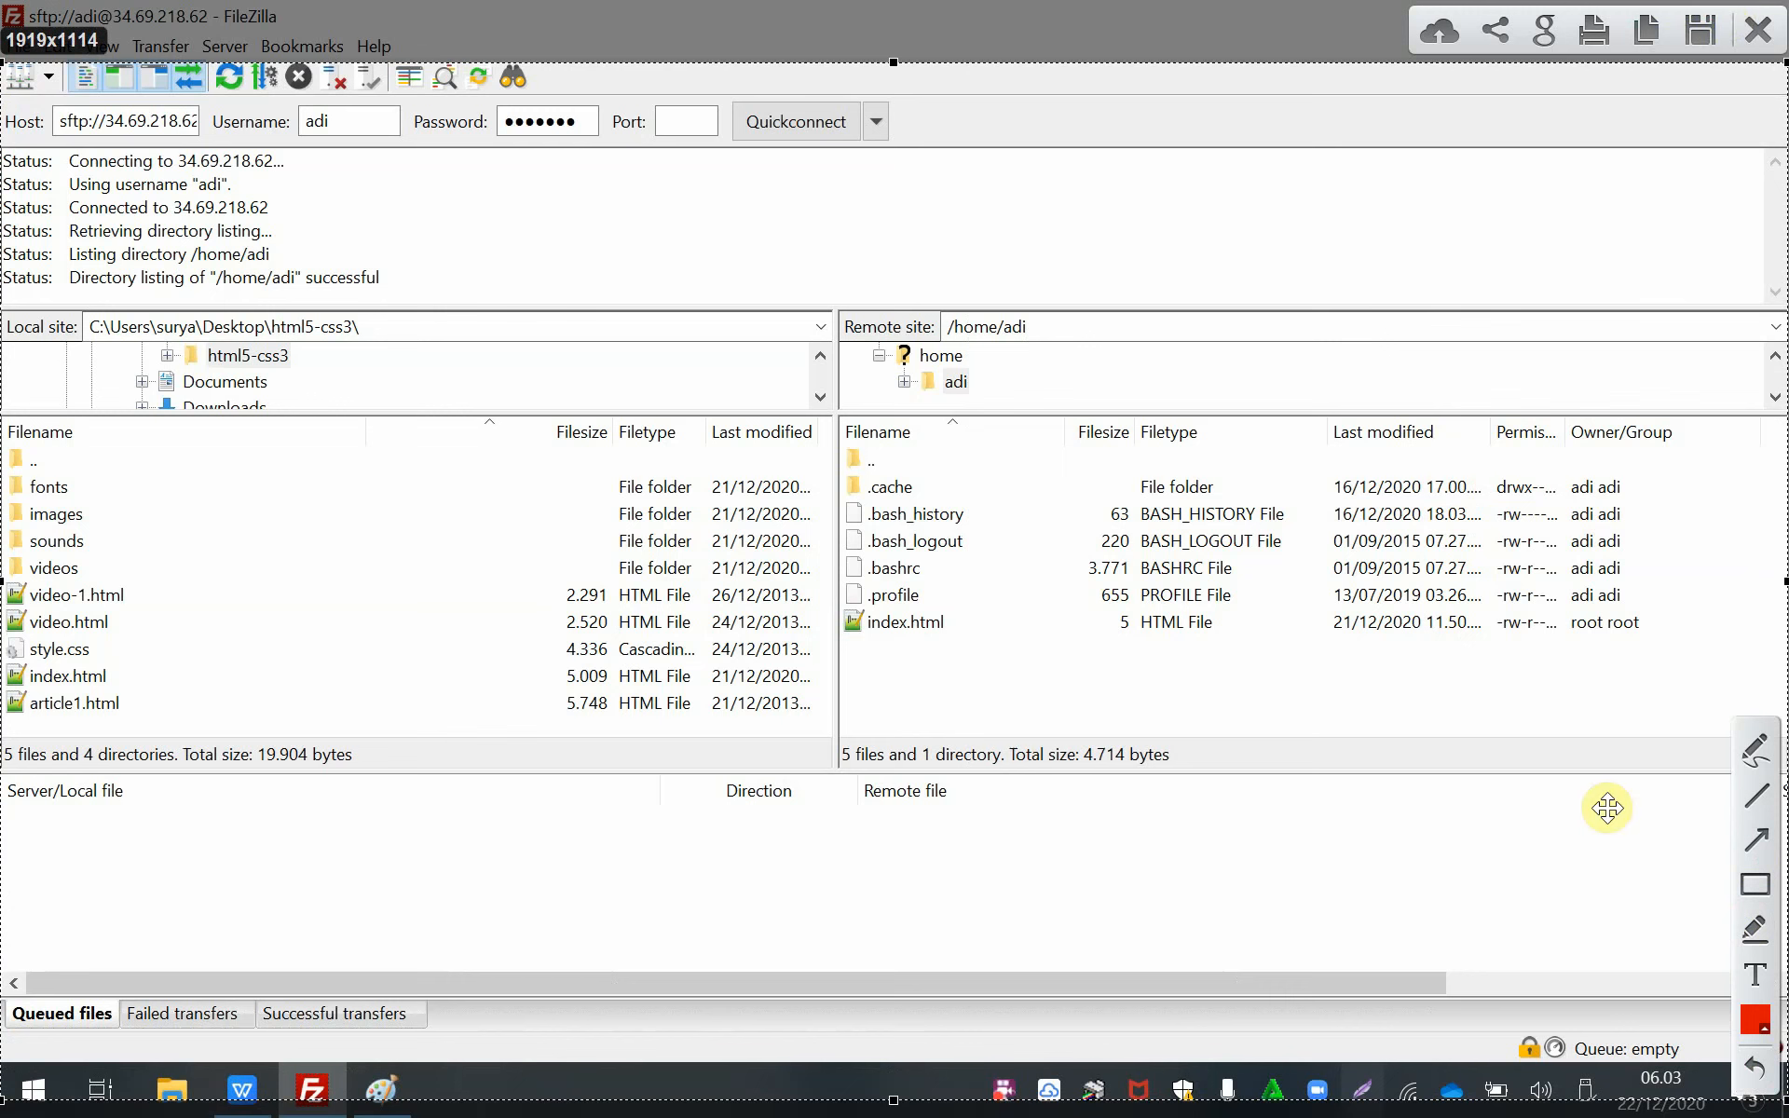
left_click(1756, 884)
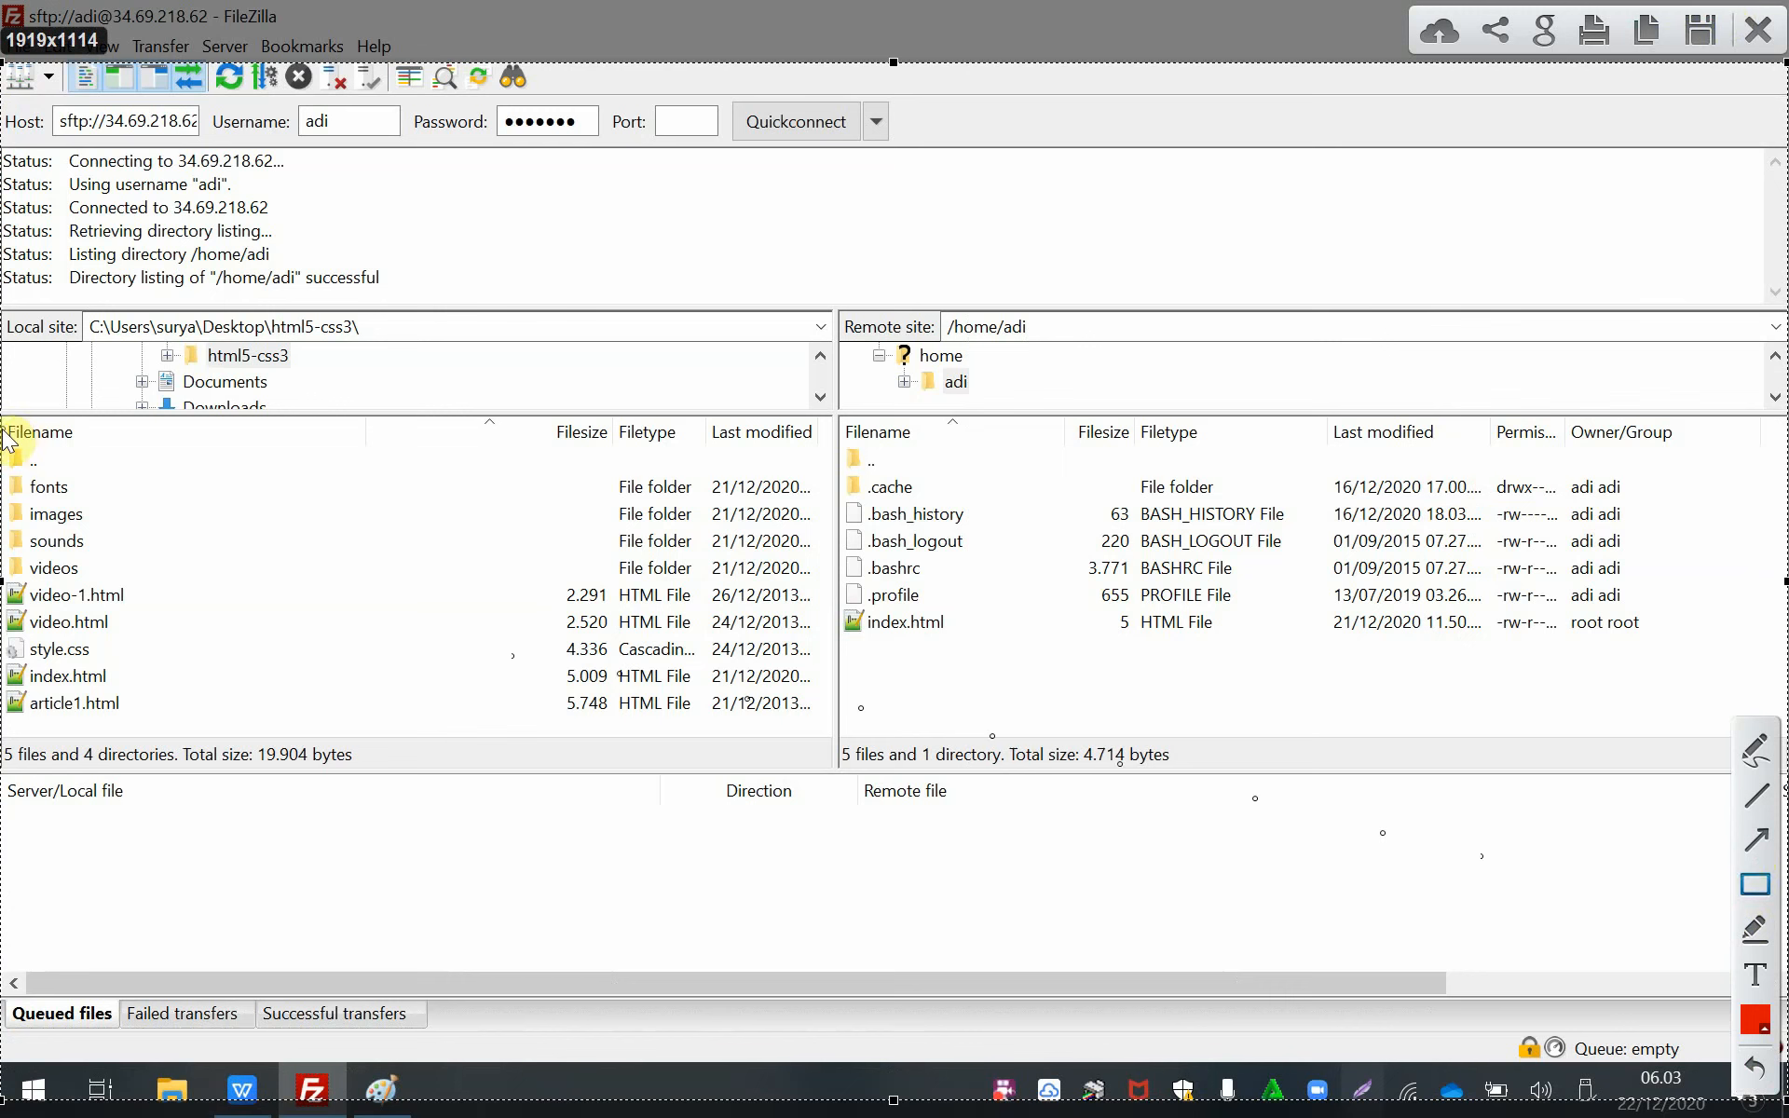
mouse_move(5, 429)
left_mouse_down()
mouse_move(419, 739)
mouse_move(557, 803)
left_mouse_up()
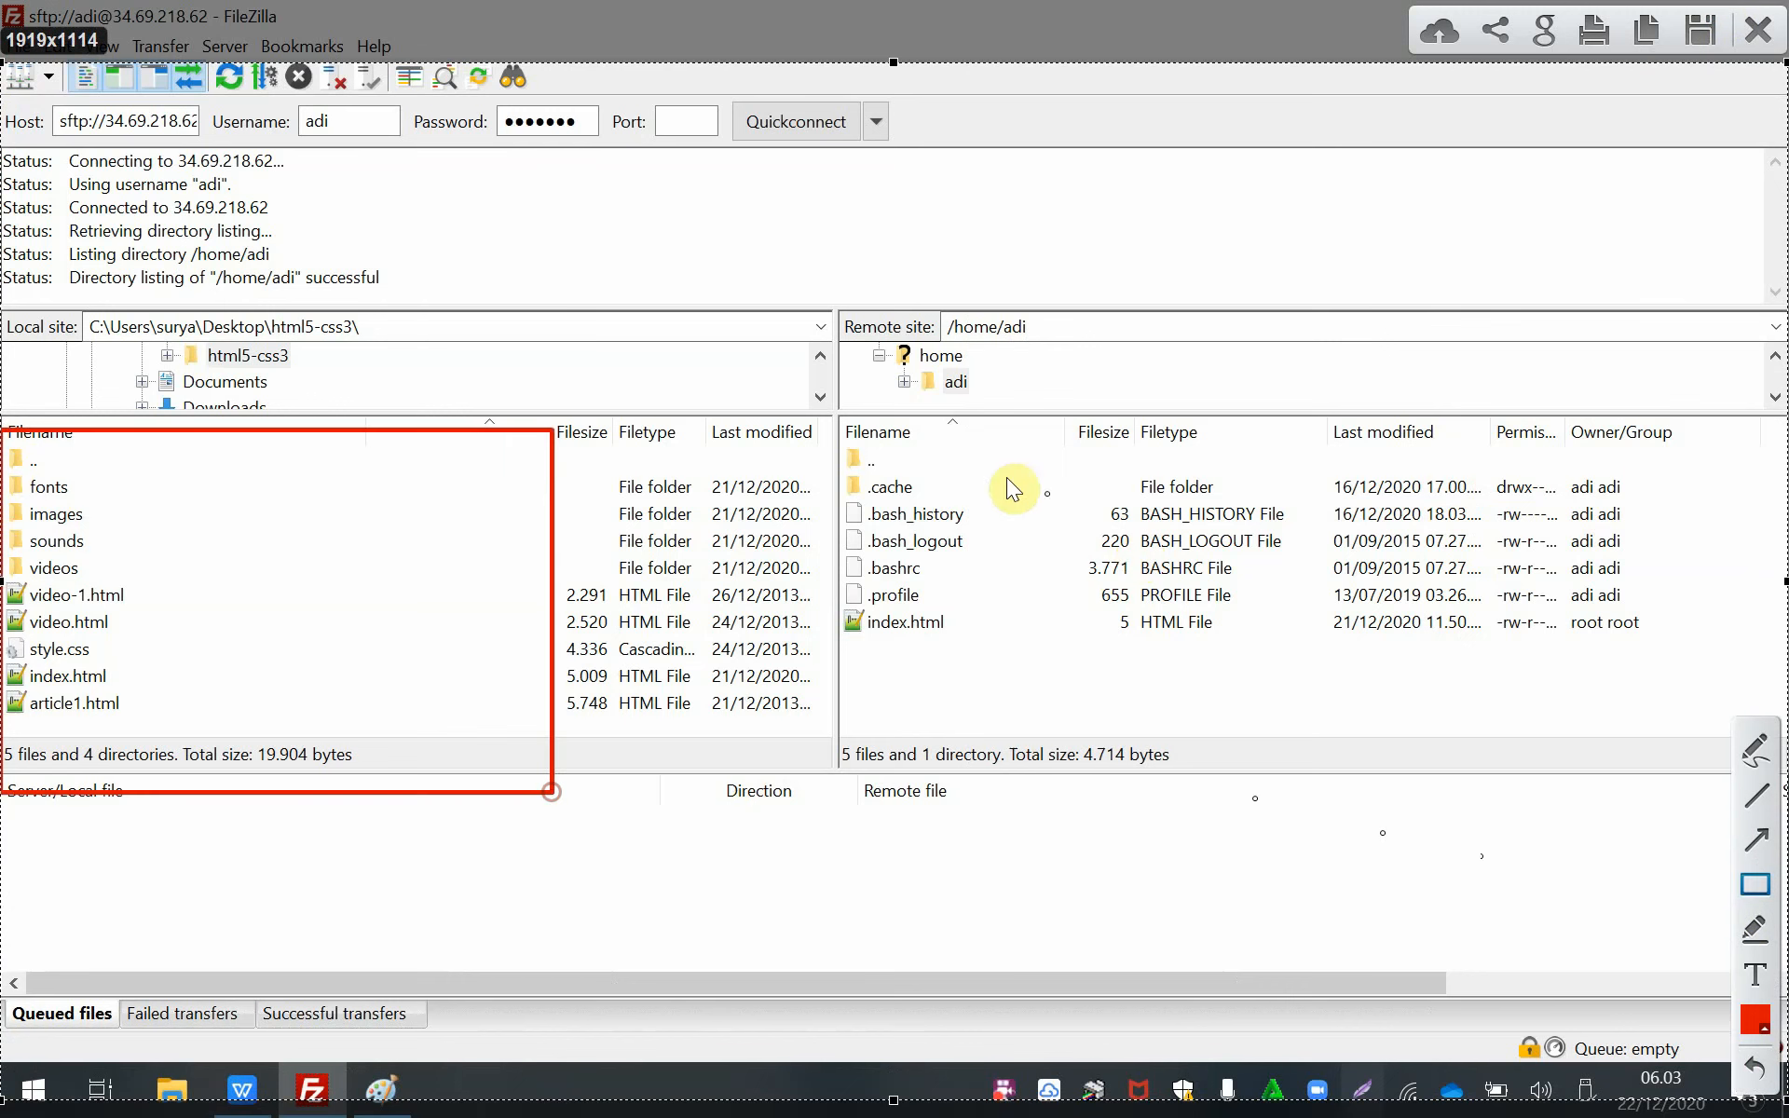
left_click(1759, 30)
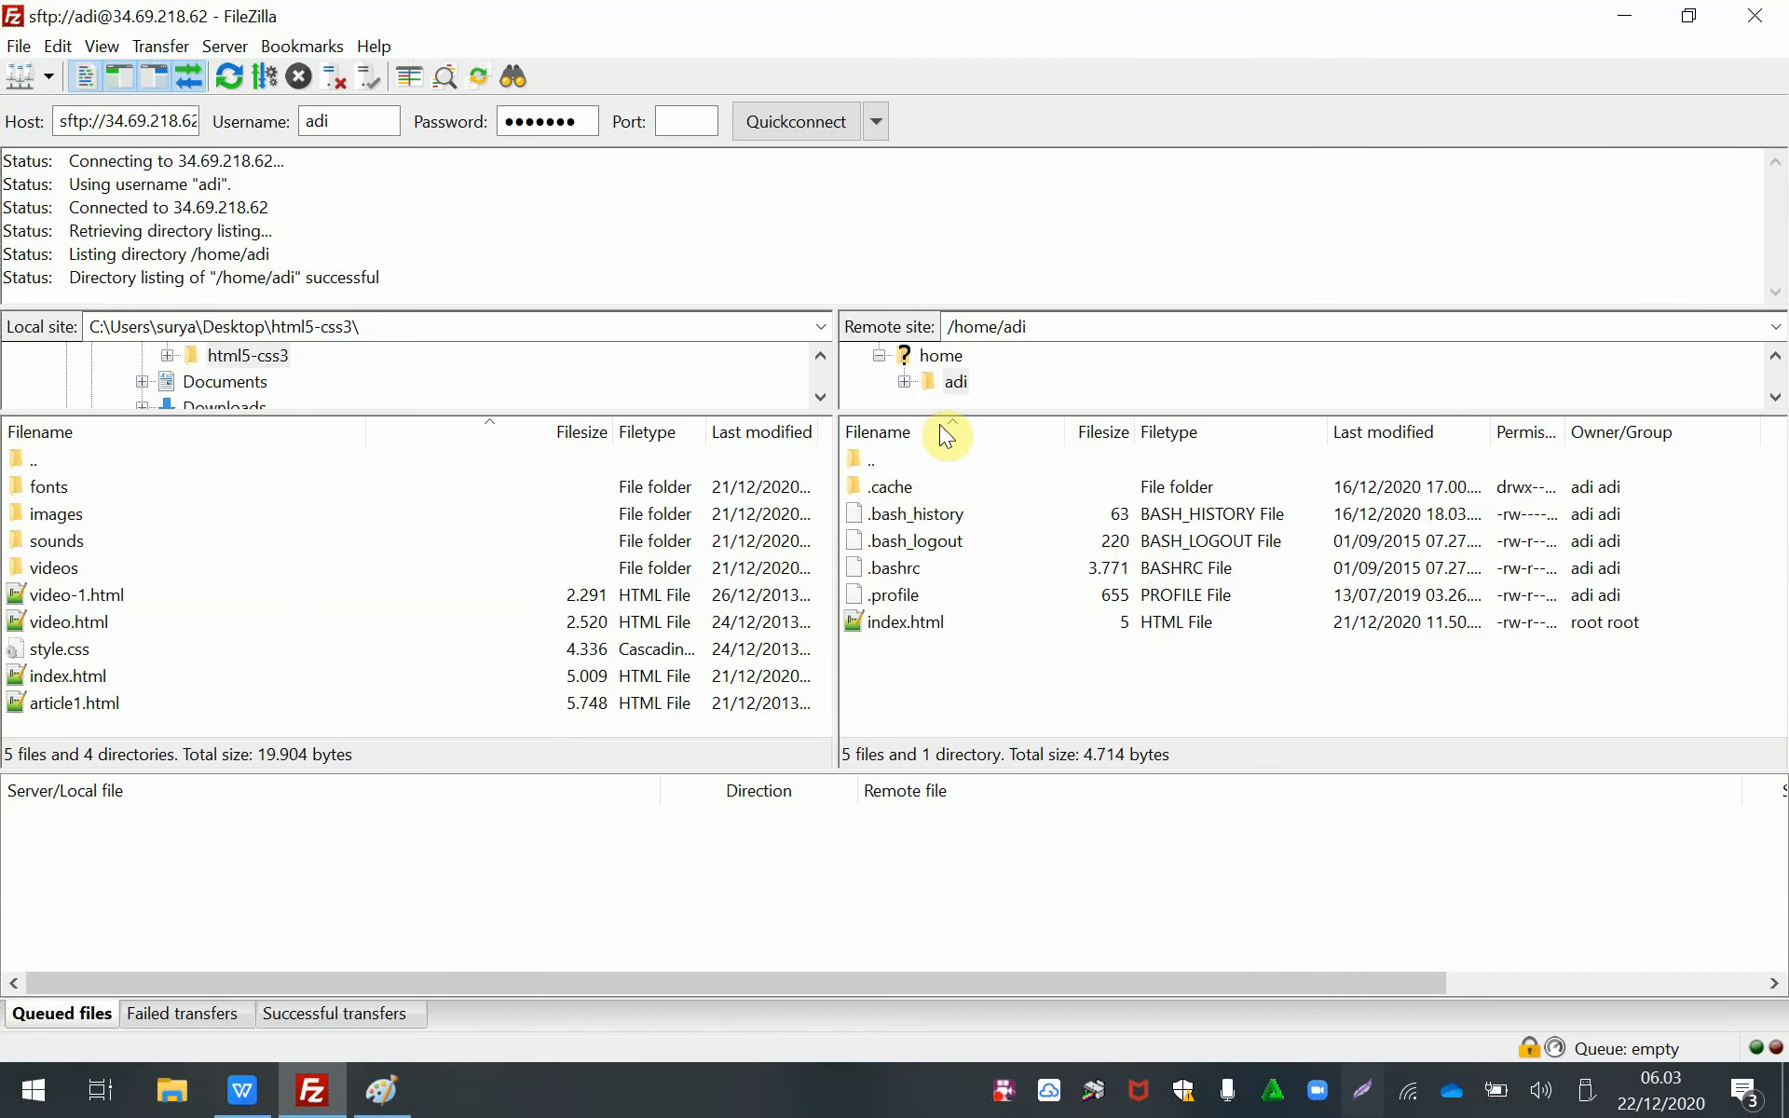
- Upload every folder and file in the local html5-css3 directory, from fonts through article1.html, to the remote home directory
left_click(930, 626)
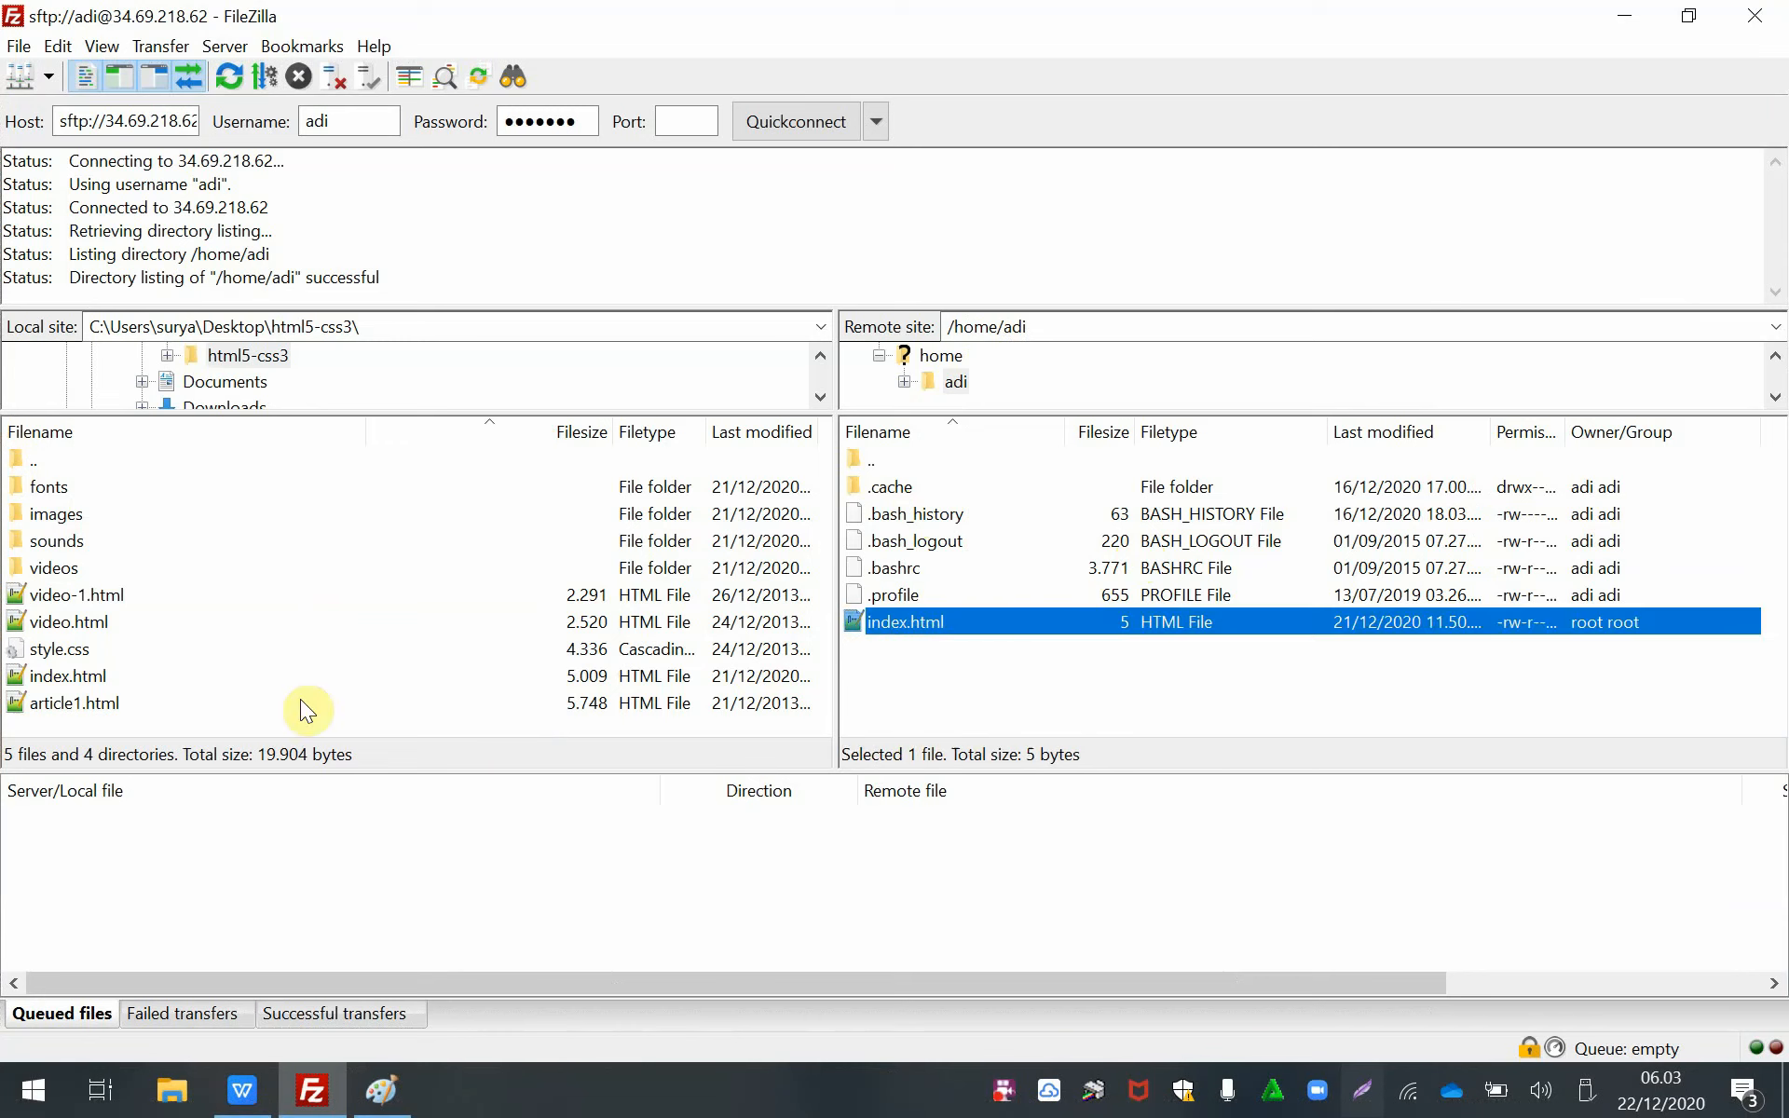
left_click(60, 492)
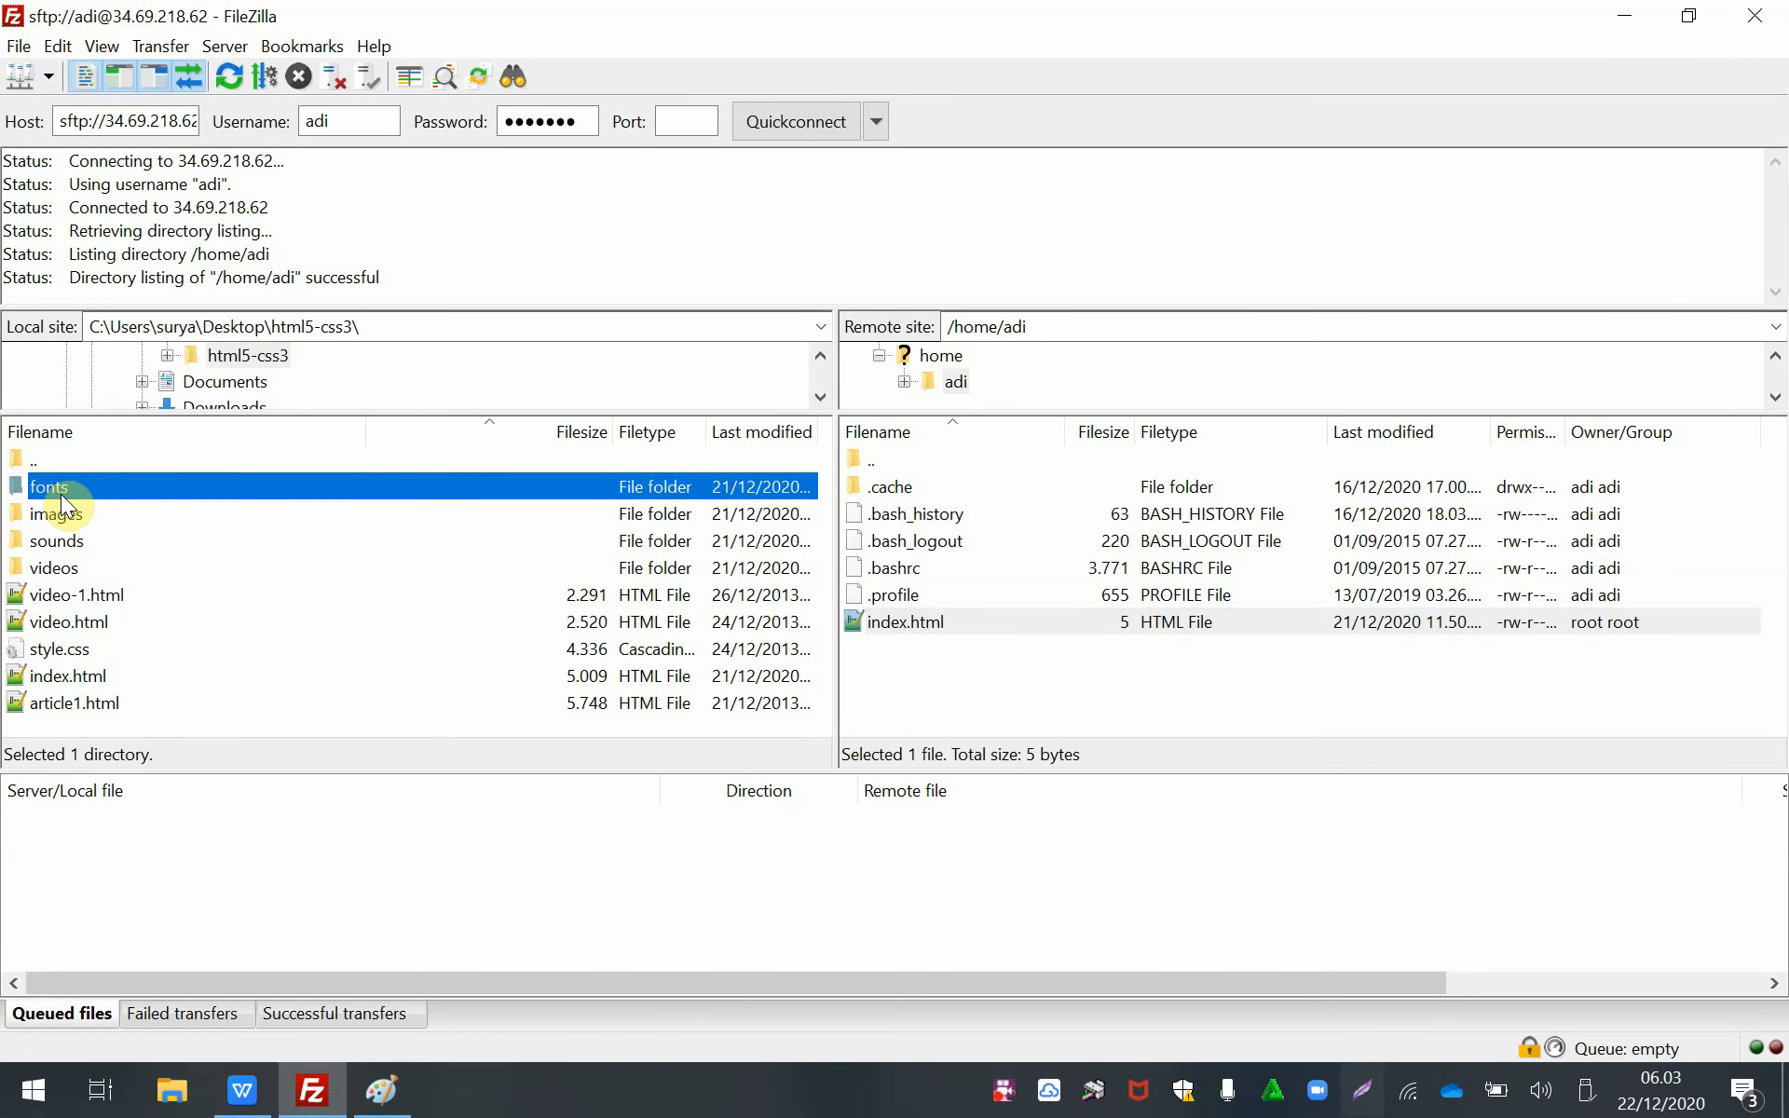
left_click(101, 700, "shift")
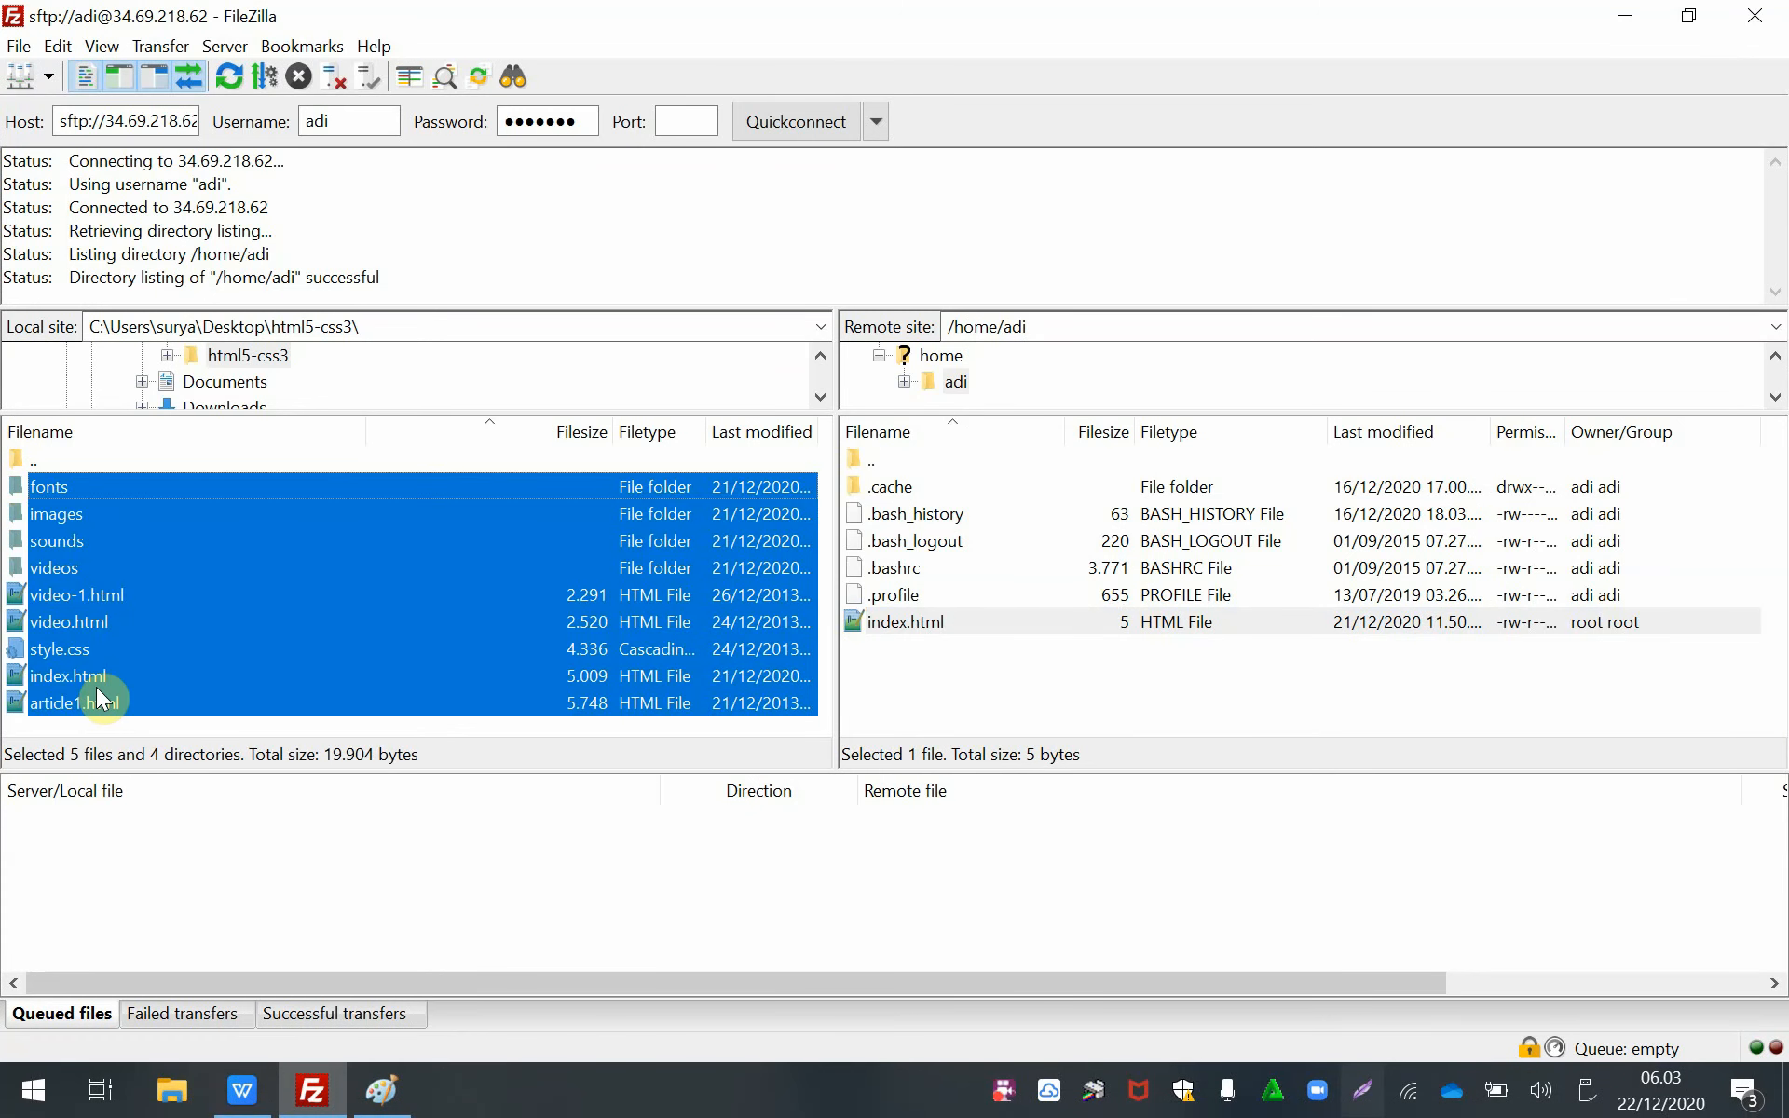
right_click(259, 598)
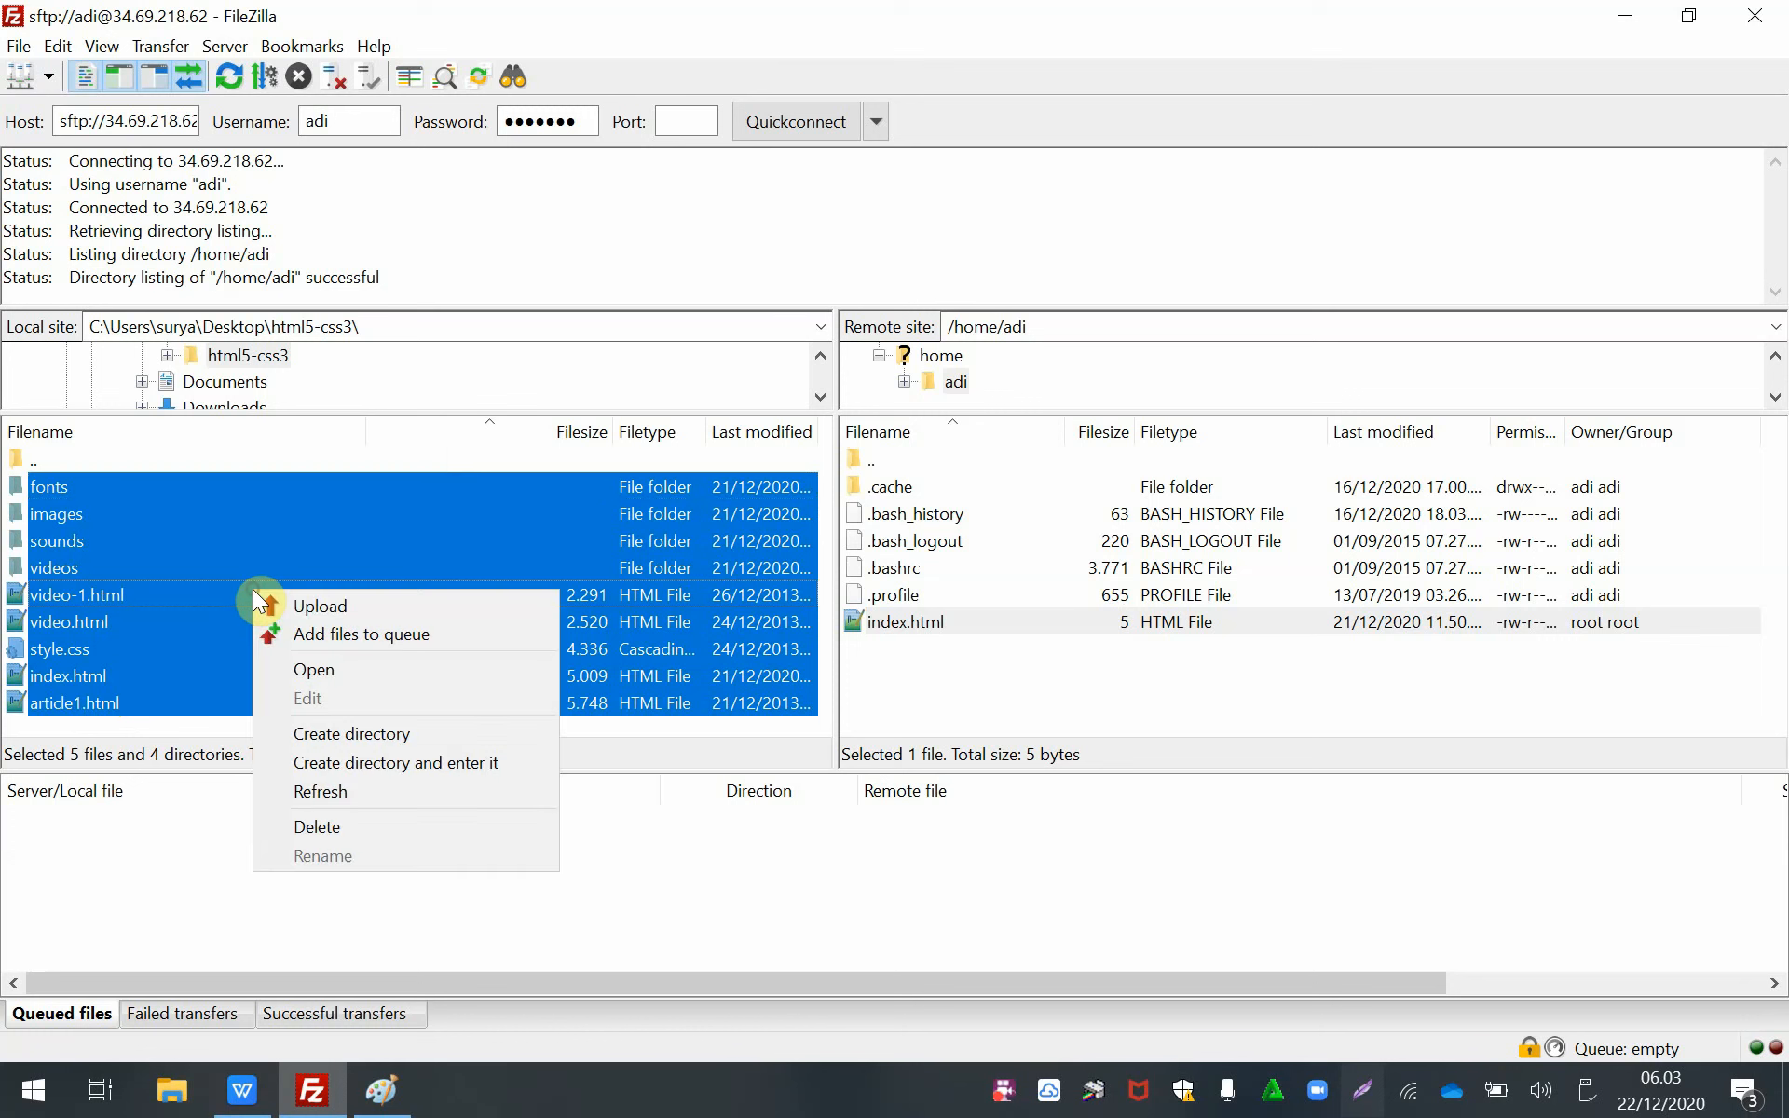
left_click(382, 610)
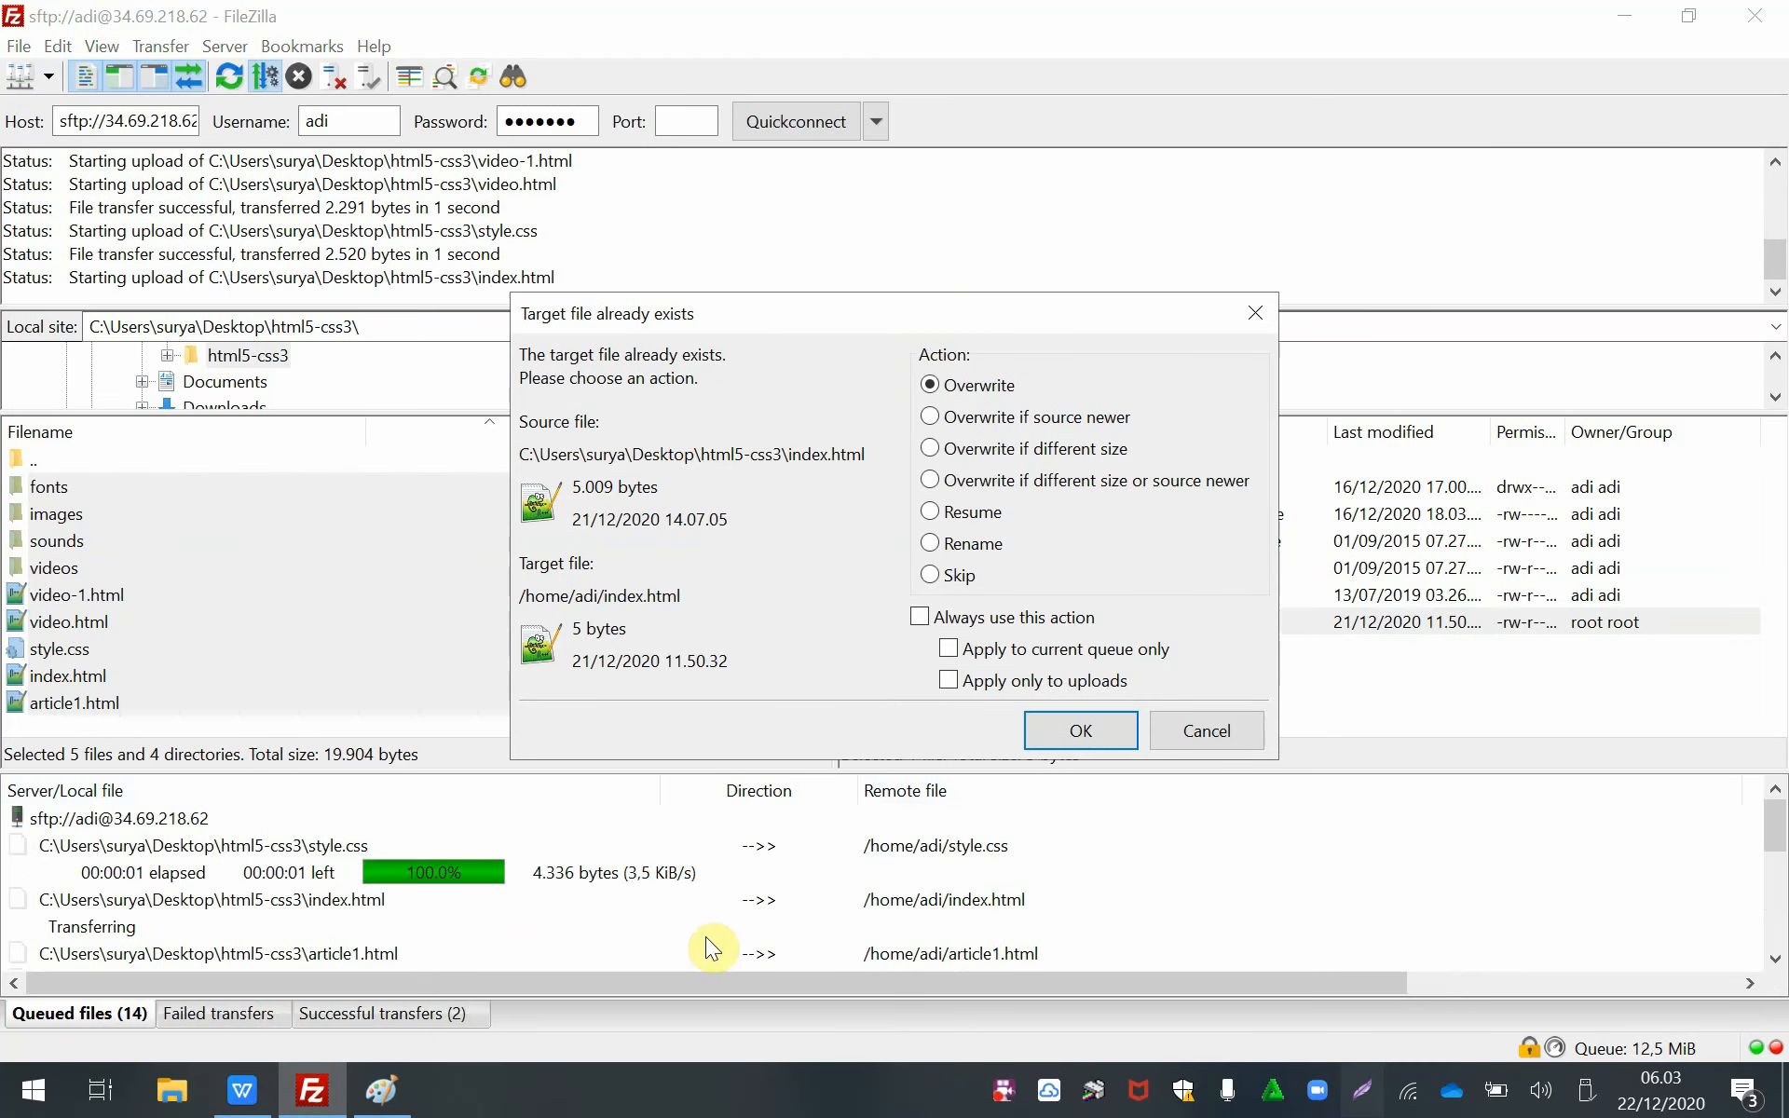
- Resolve the existing index.html conflict by choosing Overwrite and always using this action
left_click_drag(889, 317, 823, 117)
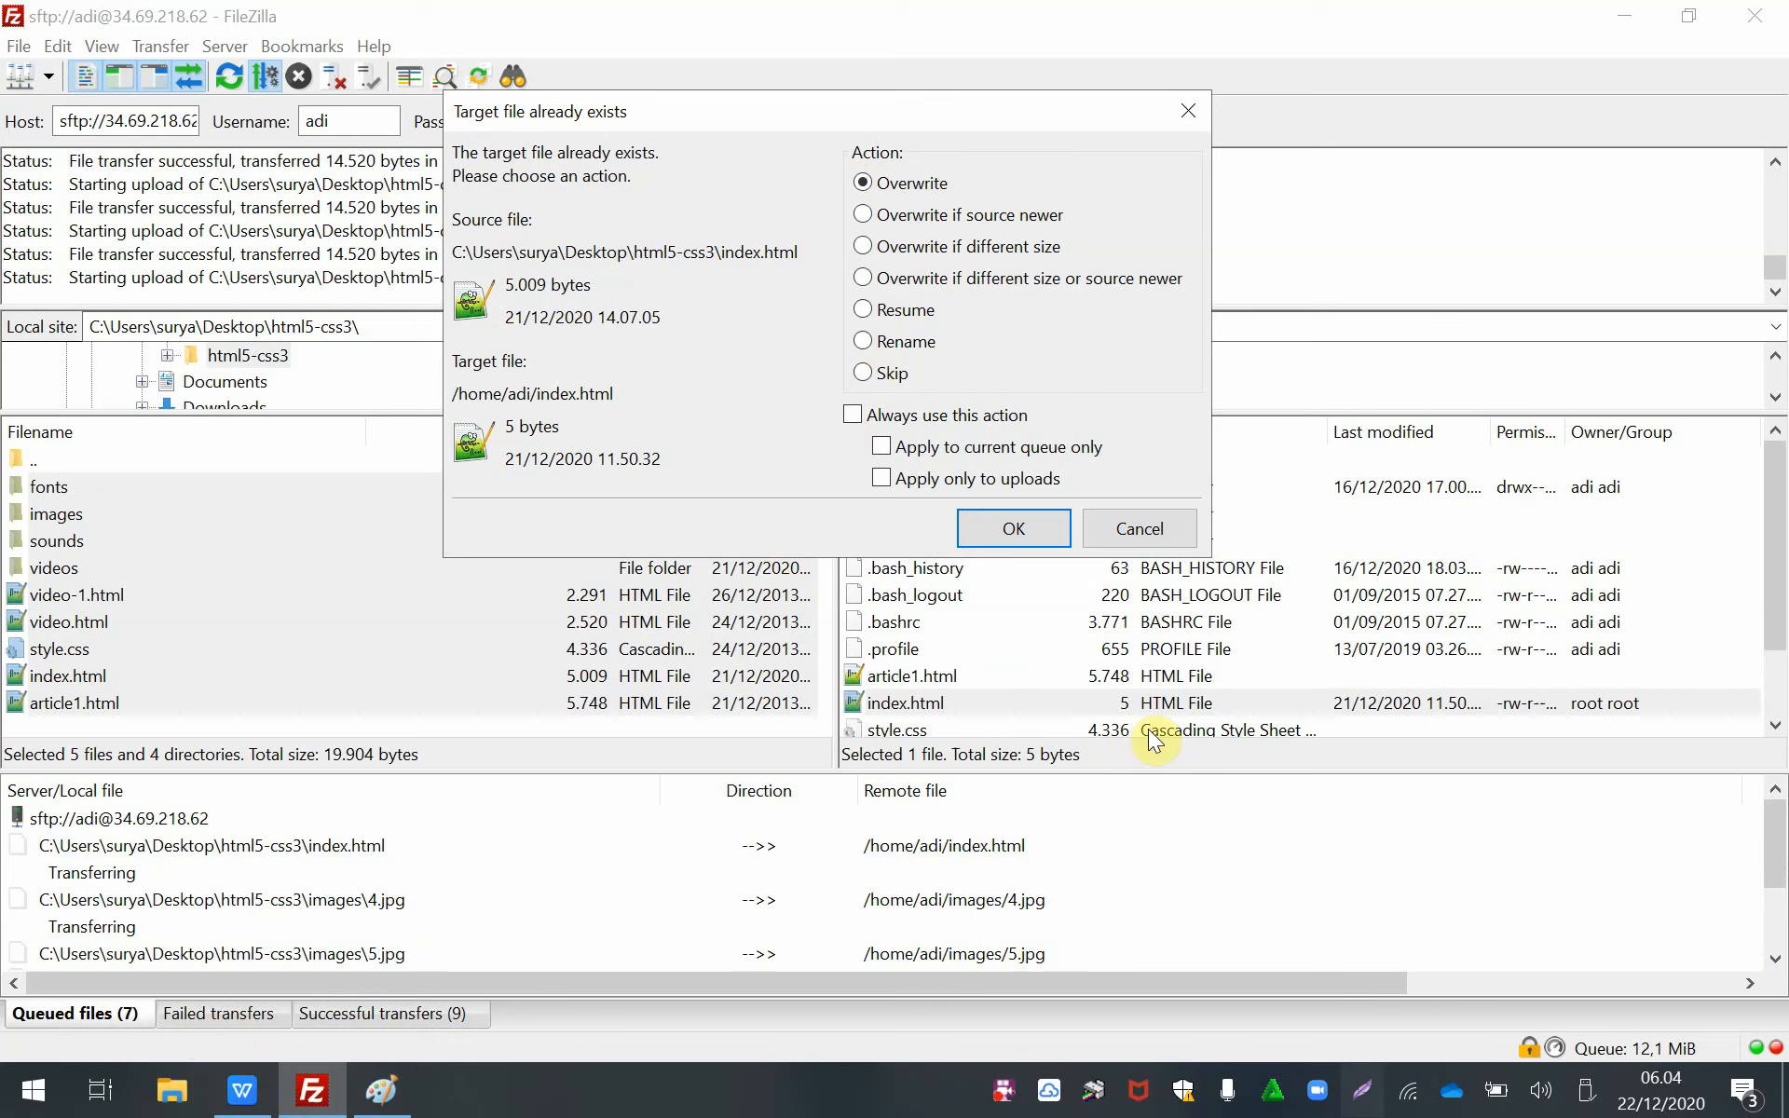
left_click_drag(759, 114, 707, 122)
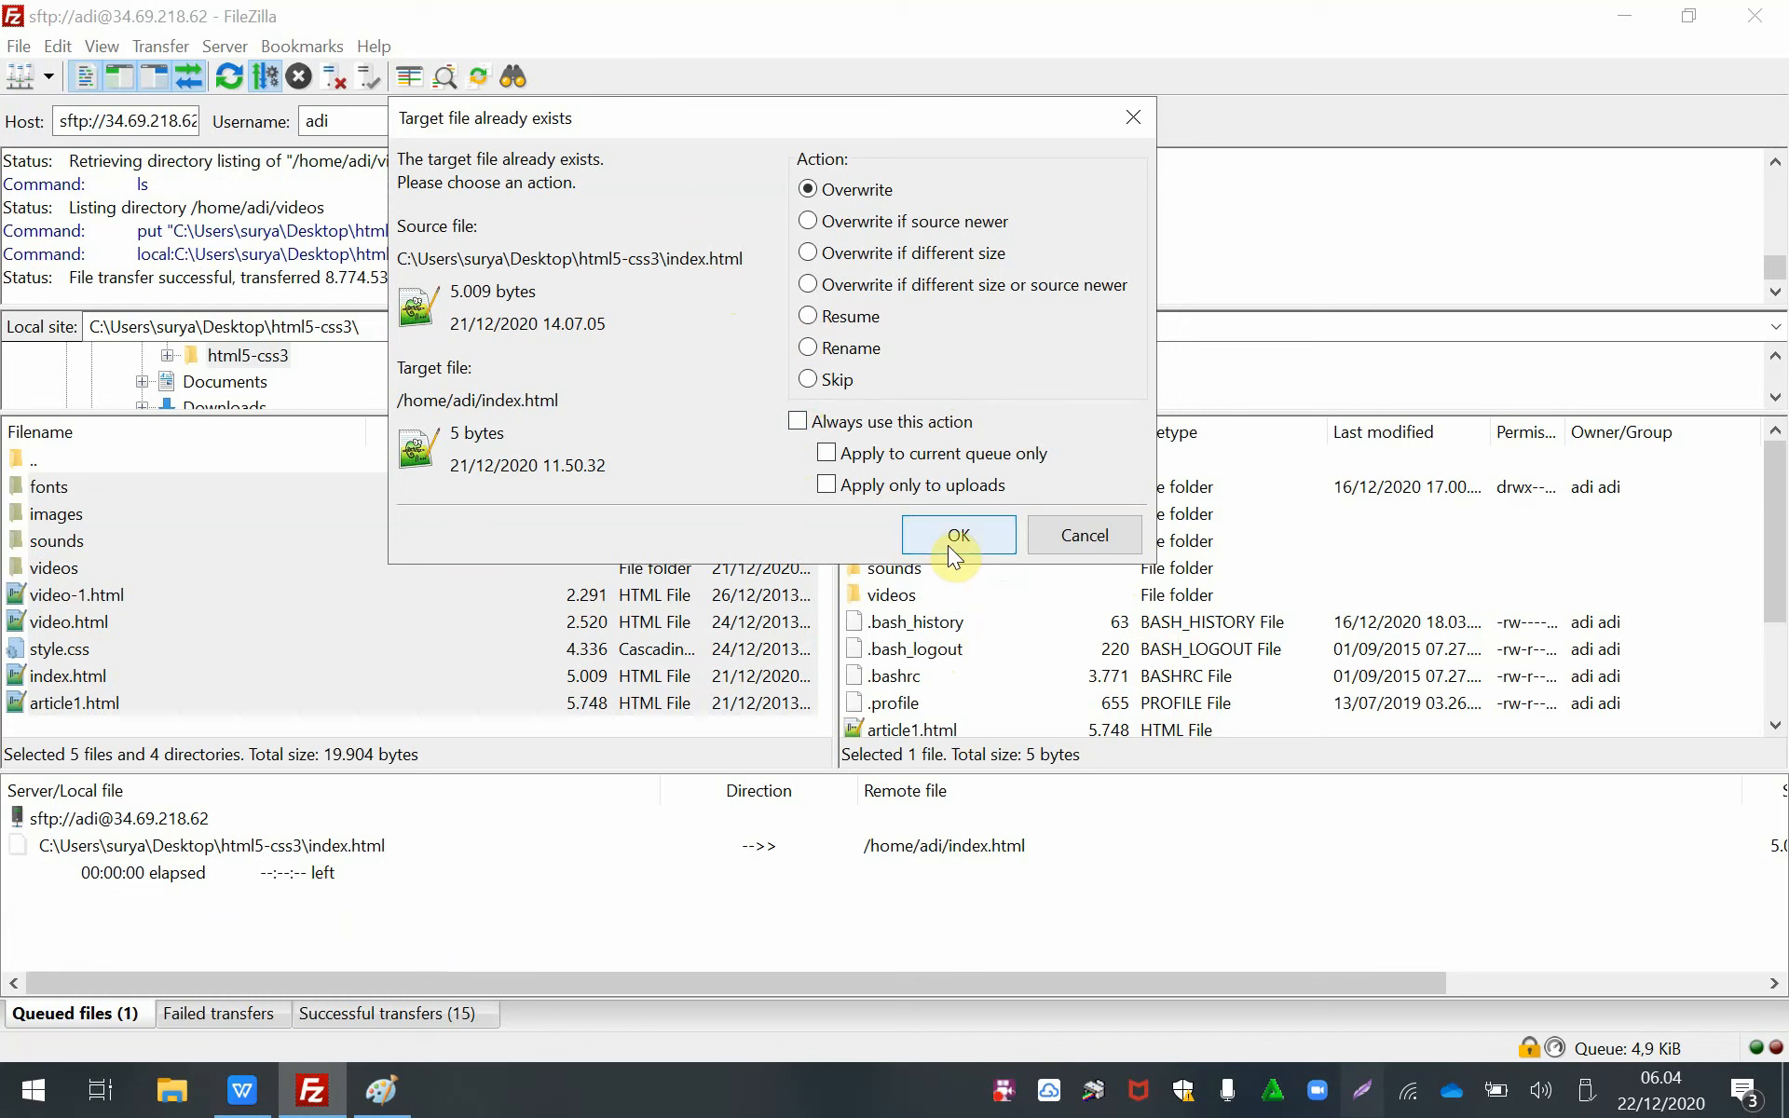
left_click(851, 424)
left_click(947, 535)
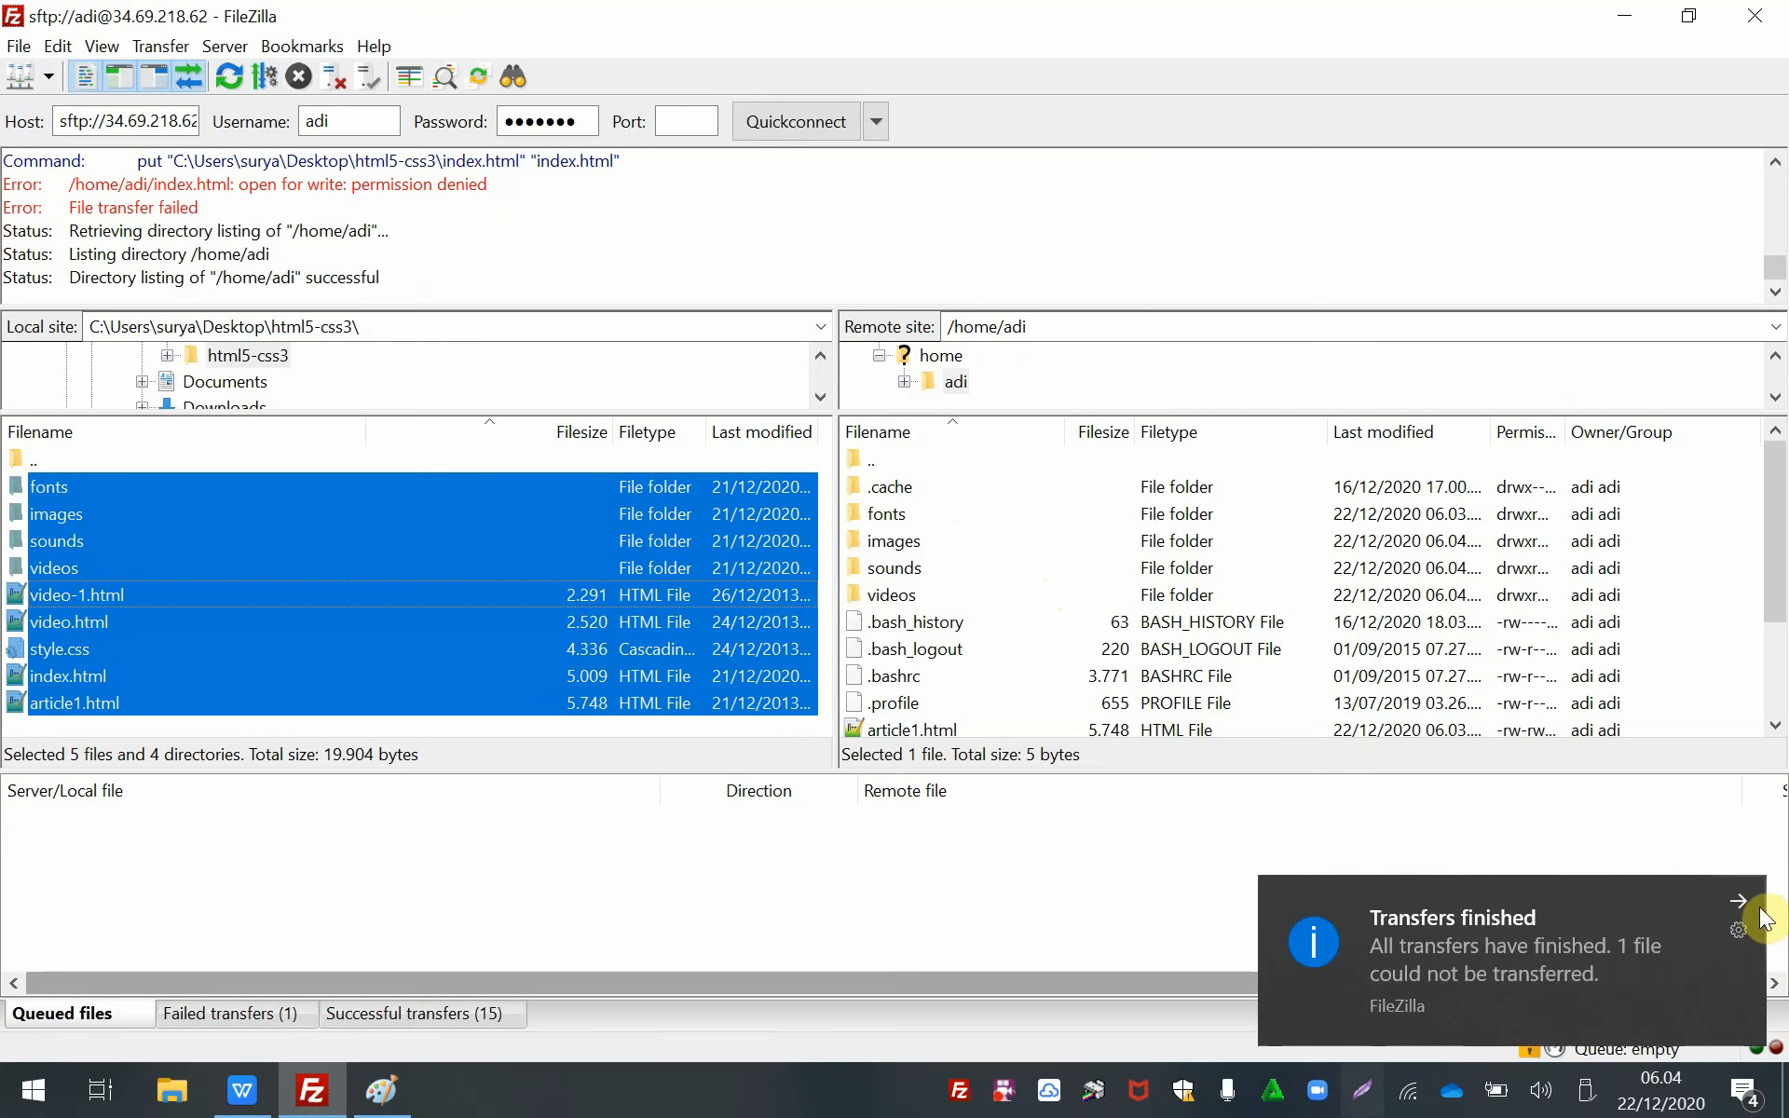
- Dismiss the transfer notification, view the failed transfers, and examine the remote index.html entry in the file list
left_click(1744, 908)
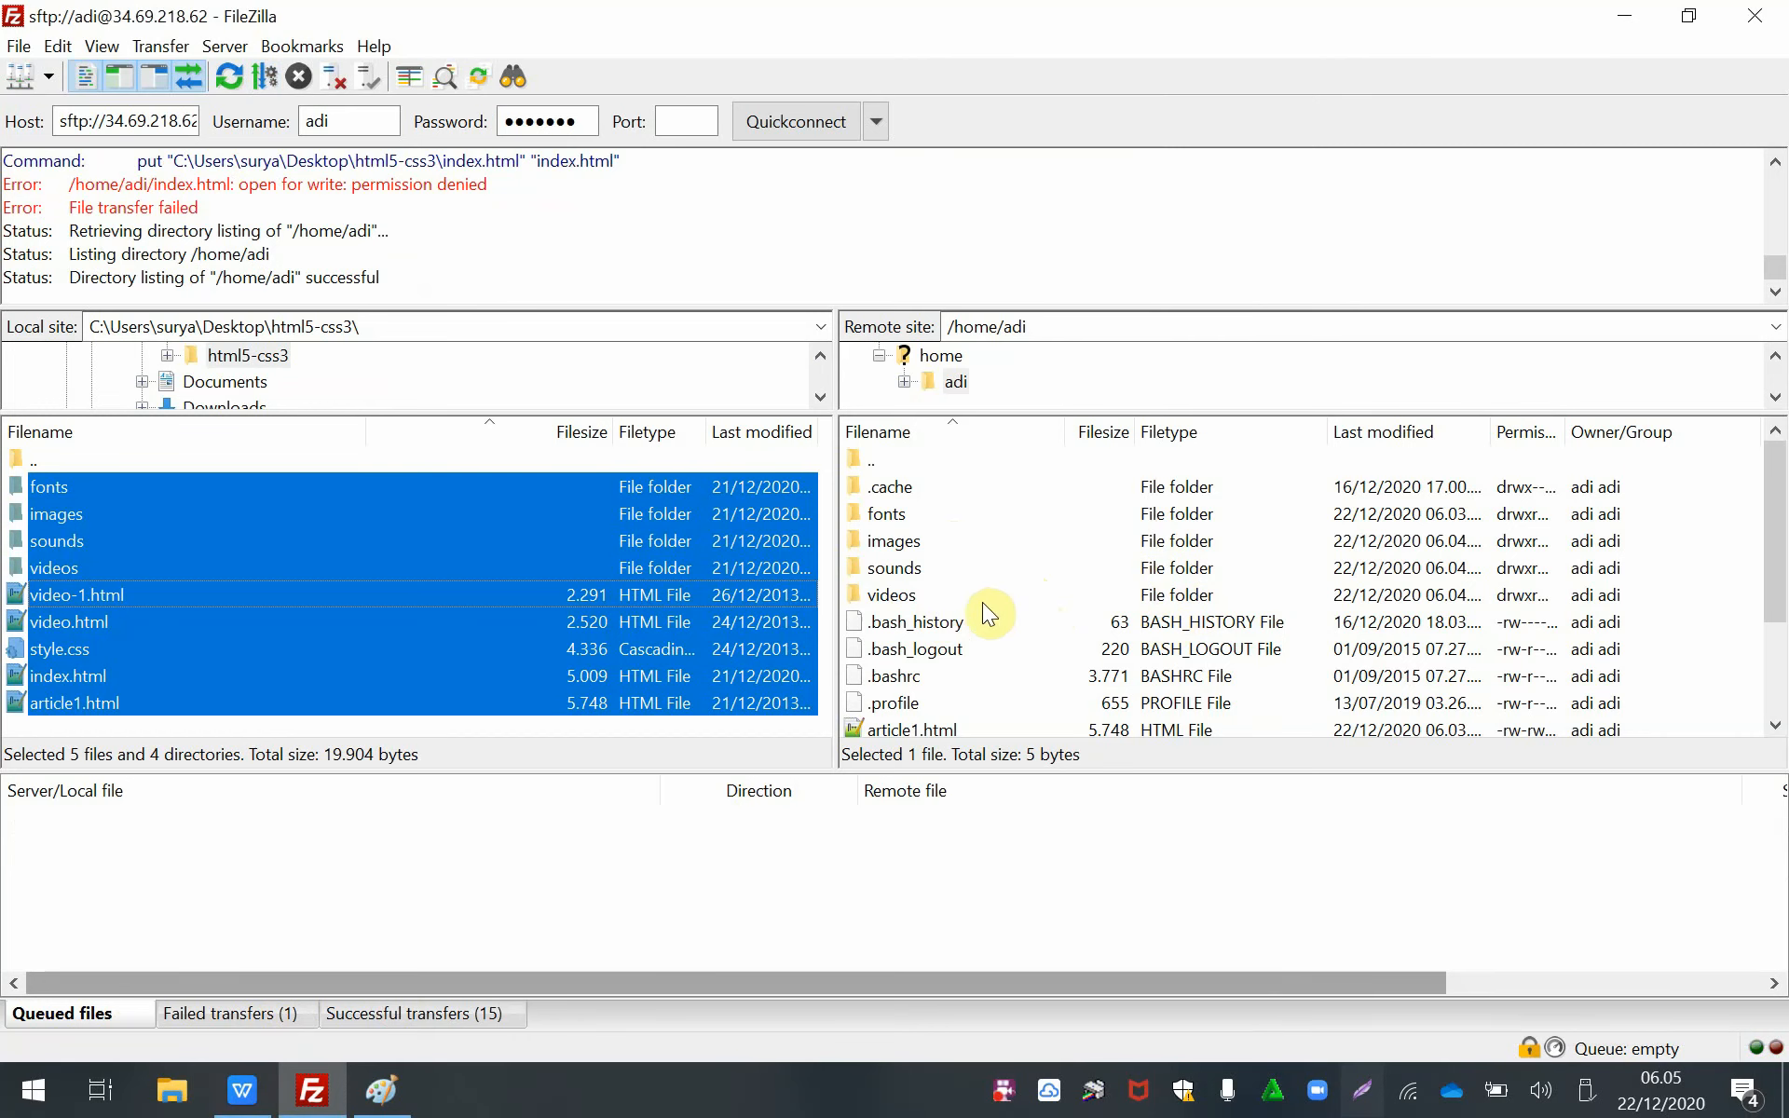
scroll(976, 619, "down", 1)
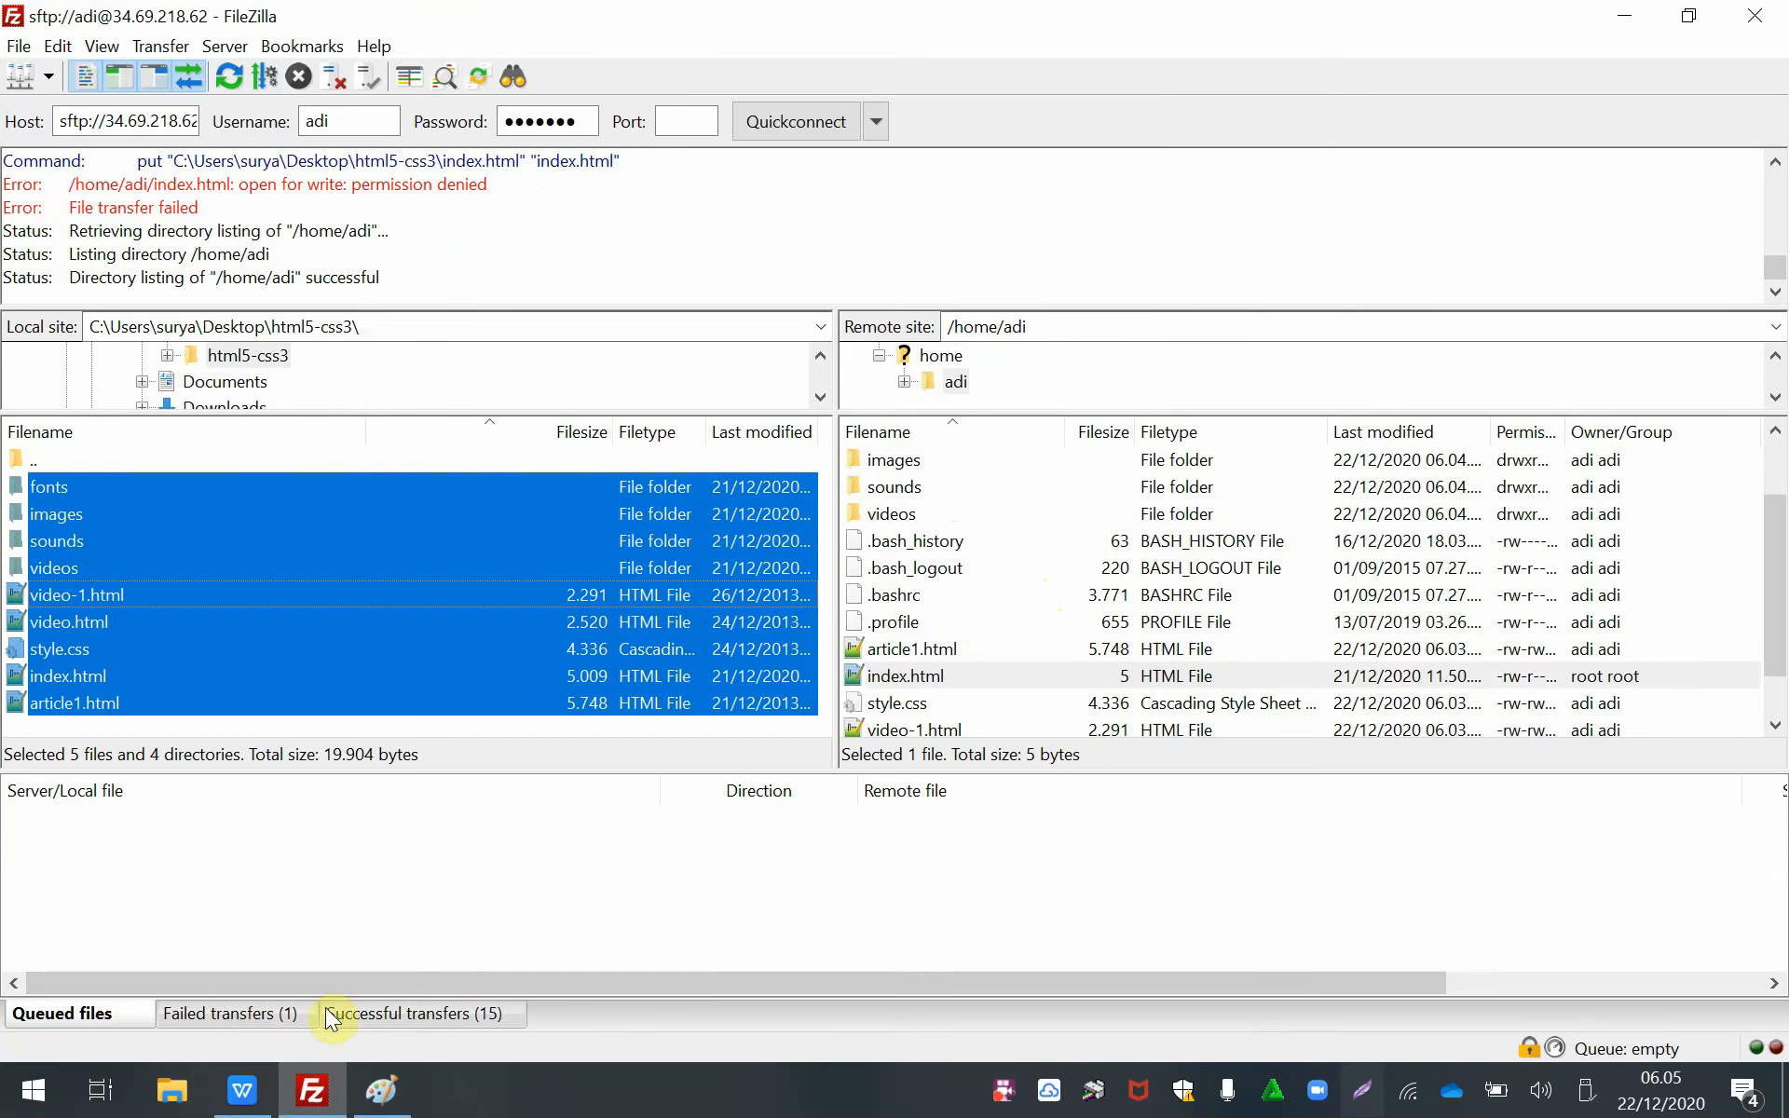
left_click(204, 1014)
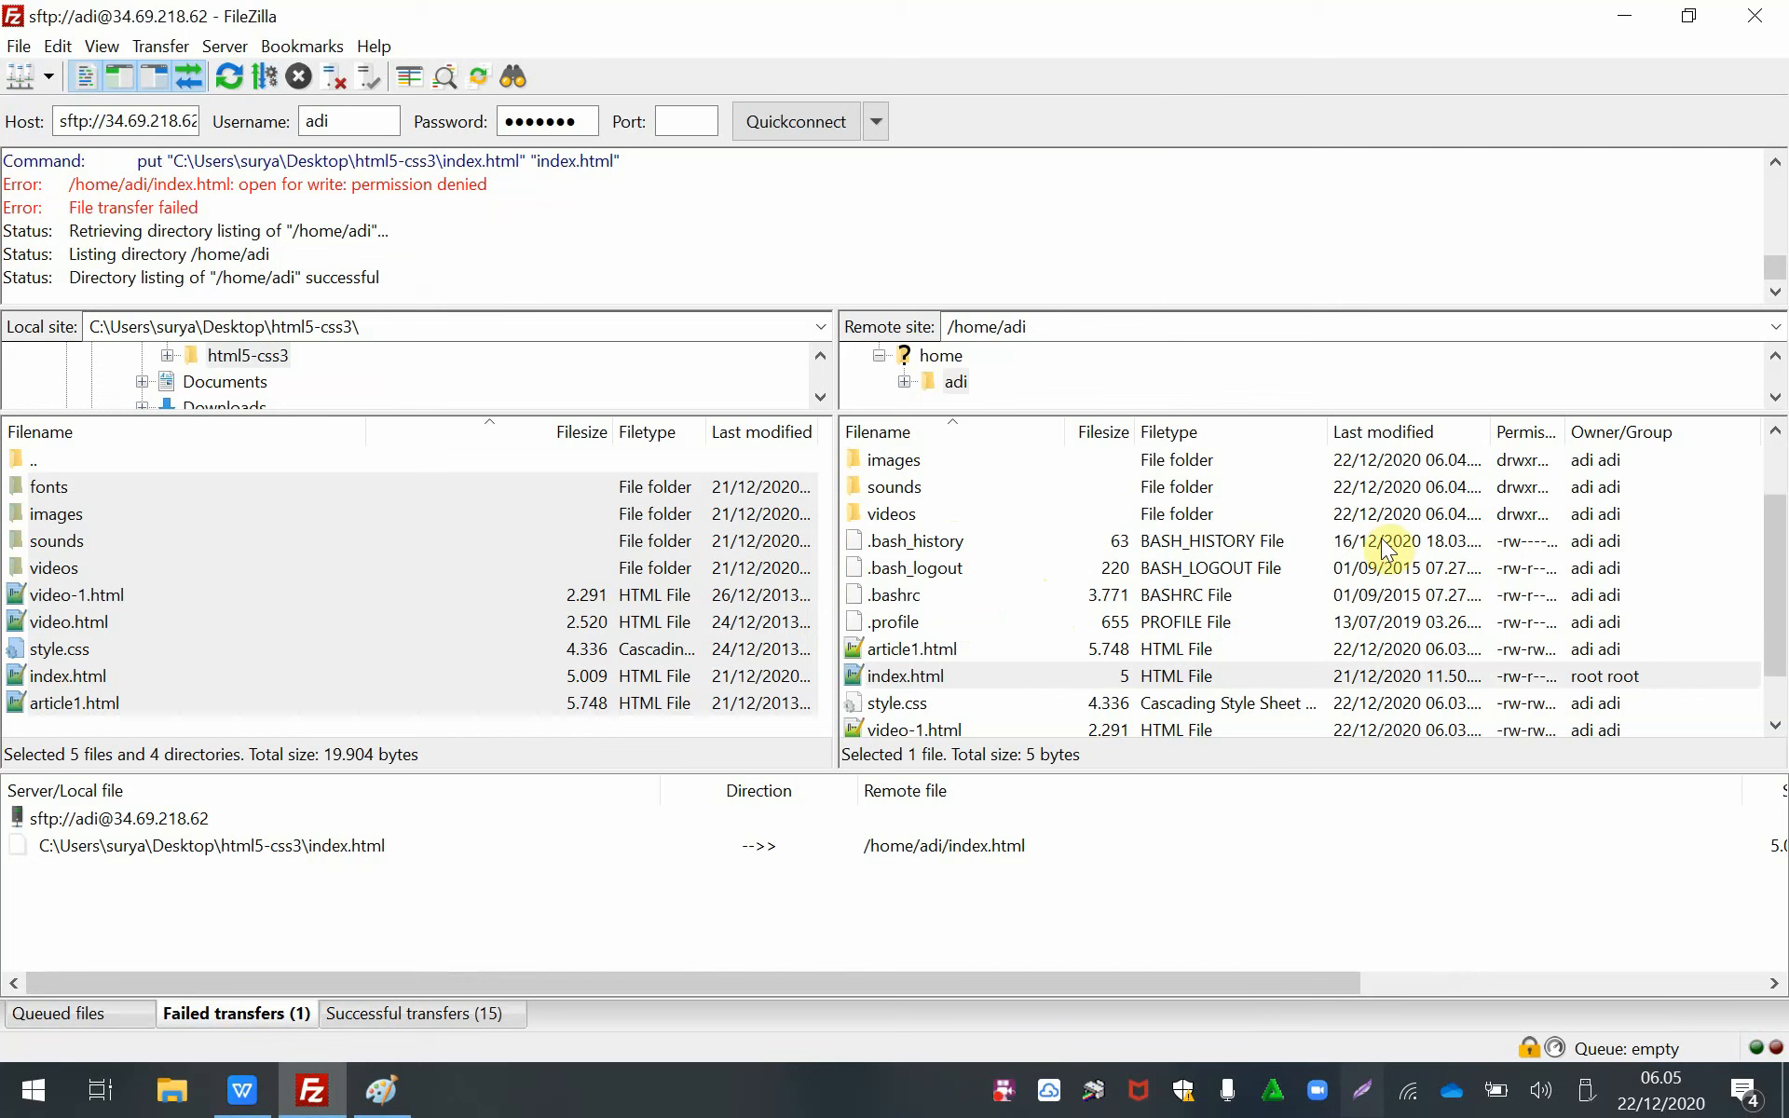
left_click_drag(1780, 566, 1782, 626)
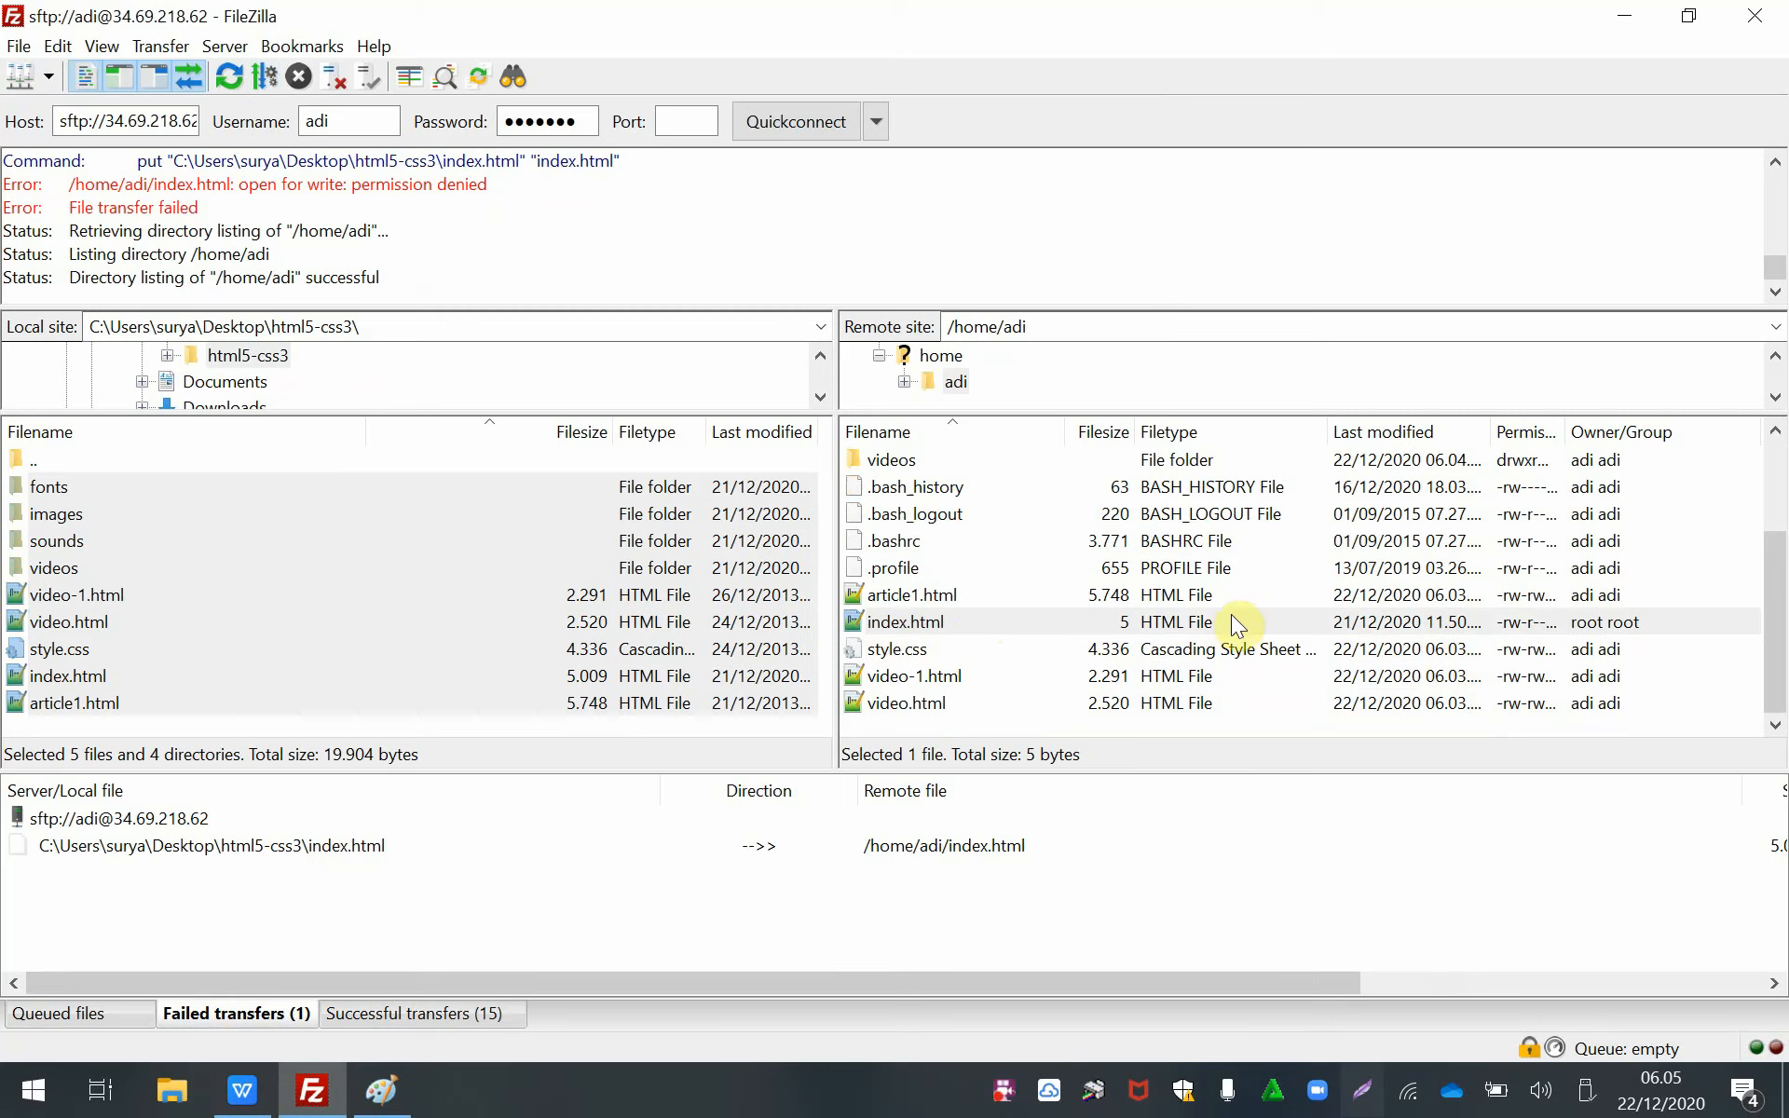
- Capture the remote site pane, draw a red rectangle around the owner of index.html, and discard the capture
key("Print")
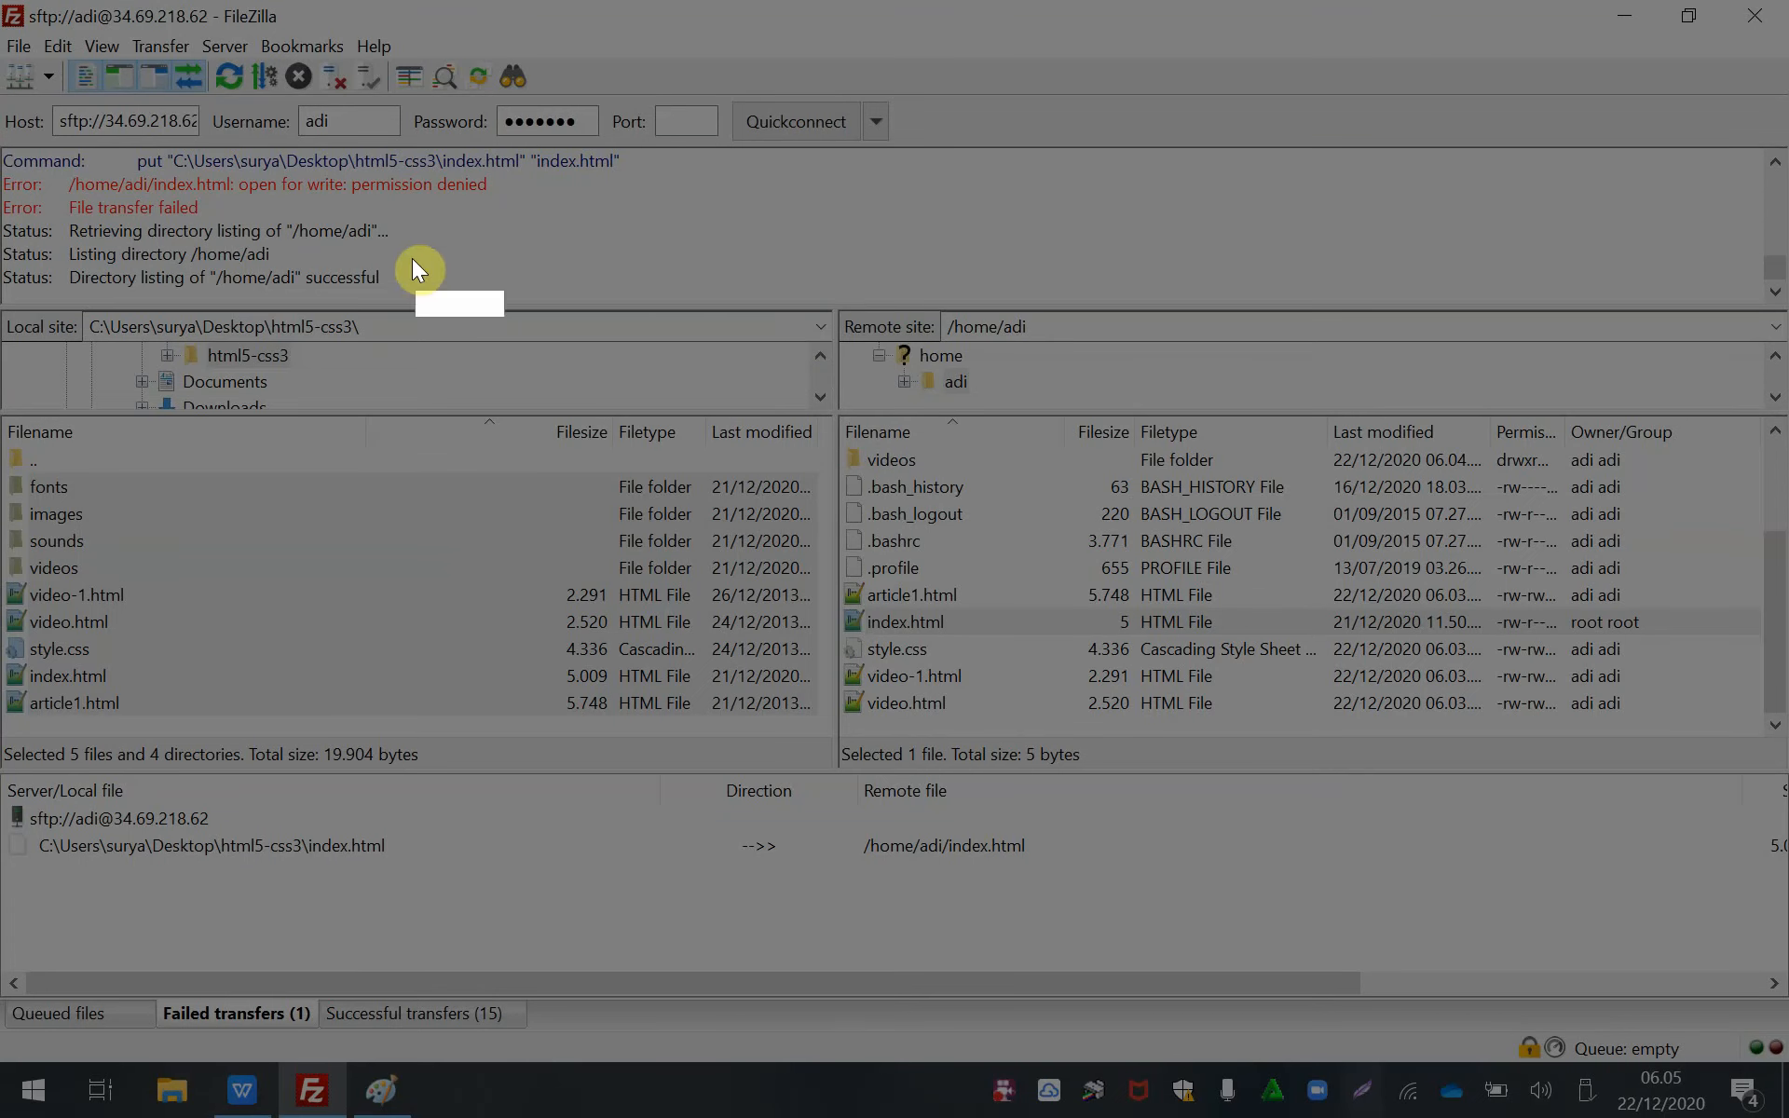
left_click_drag(837, 322, 1787, 852)
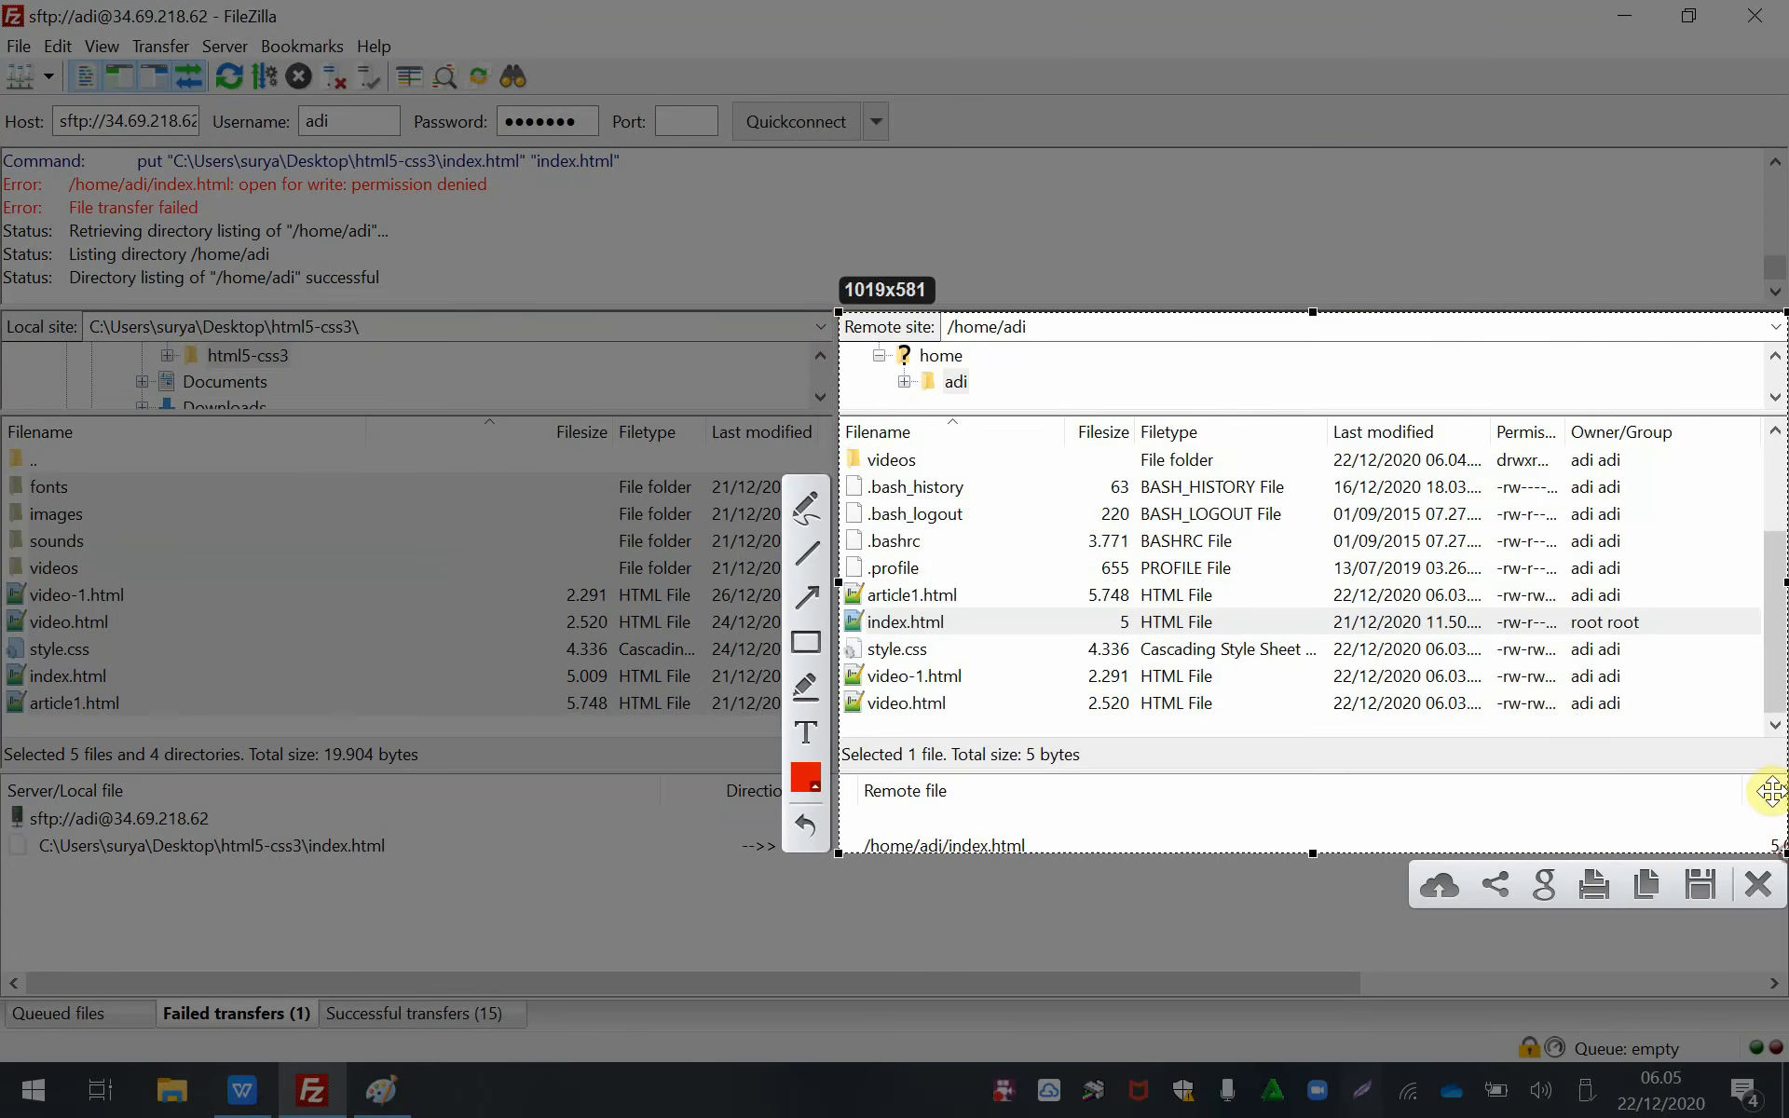
left_click(807, 641)
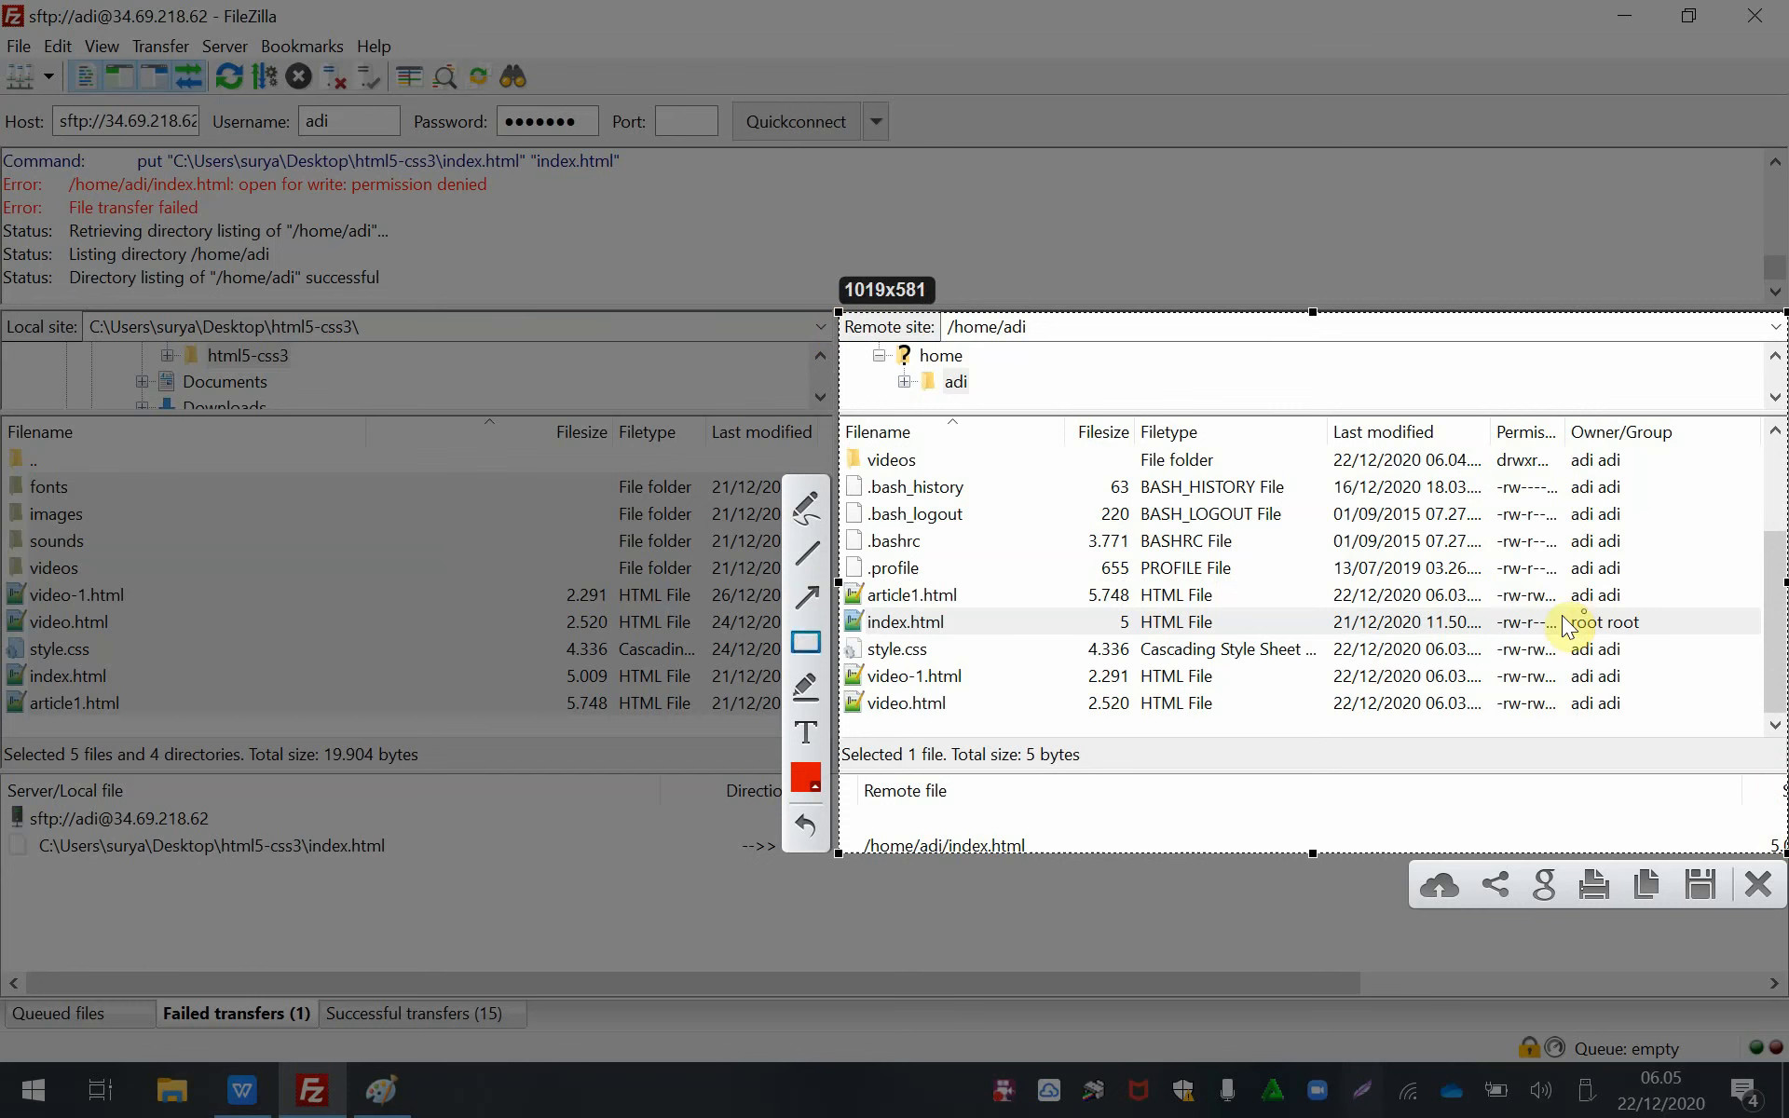
left_click_drag(1552, 615, 1689, 636)
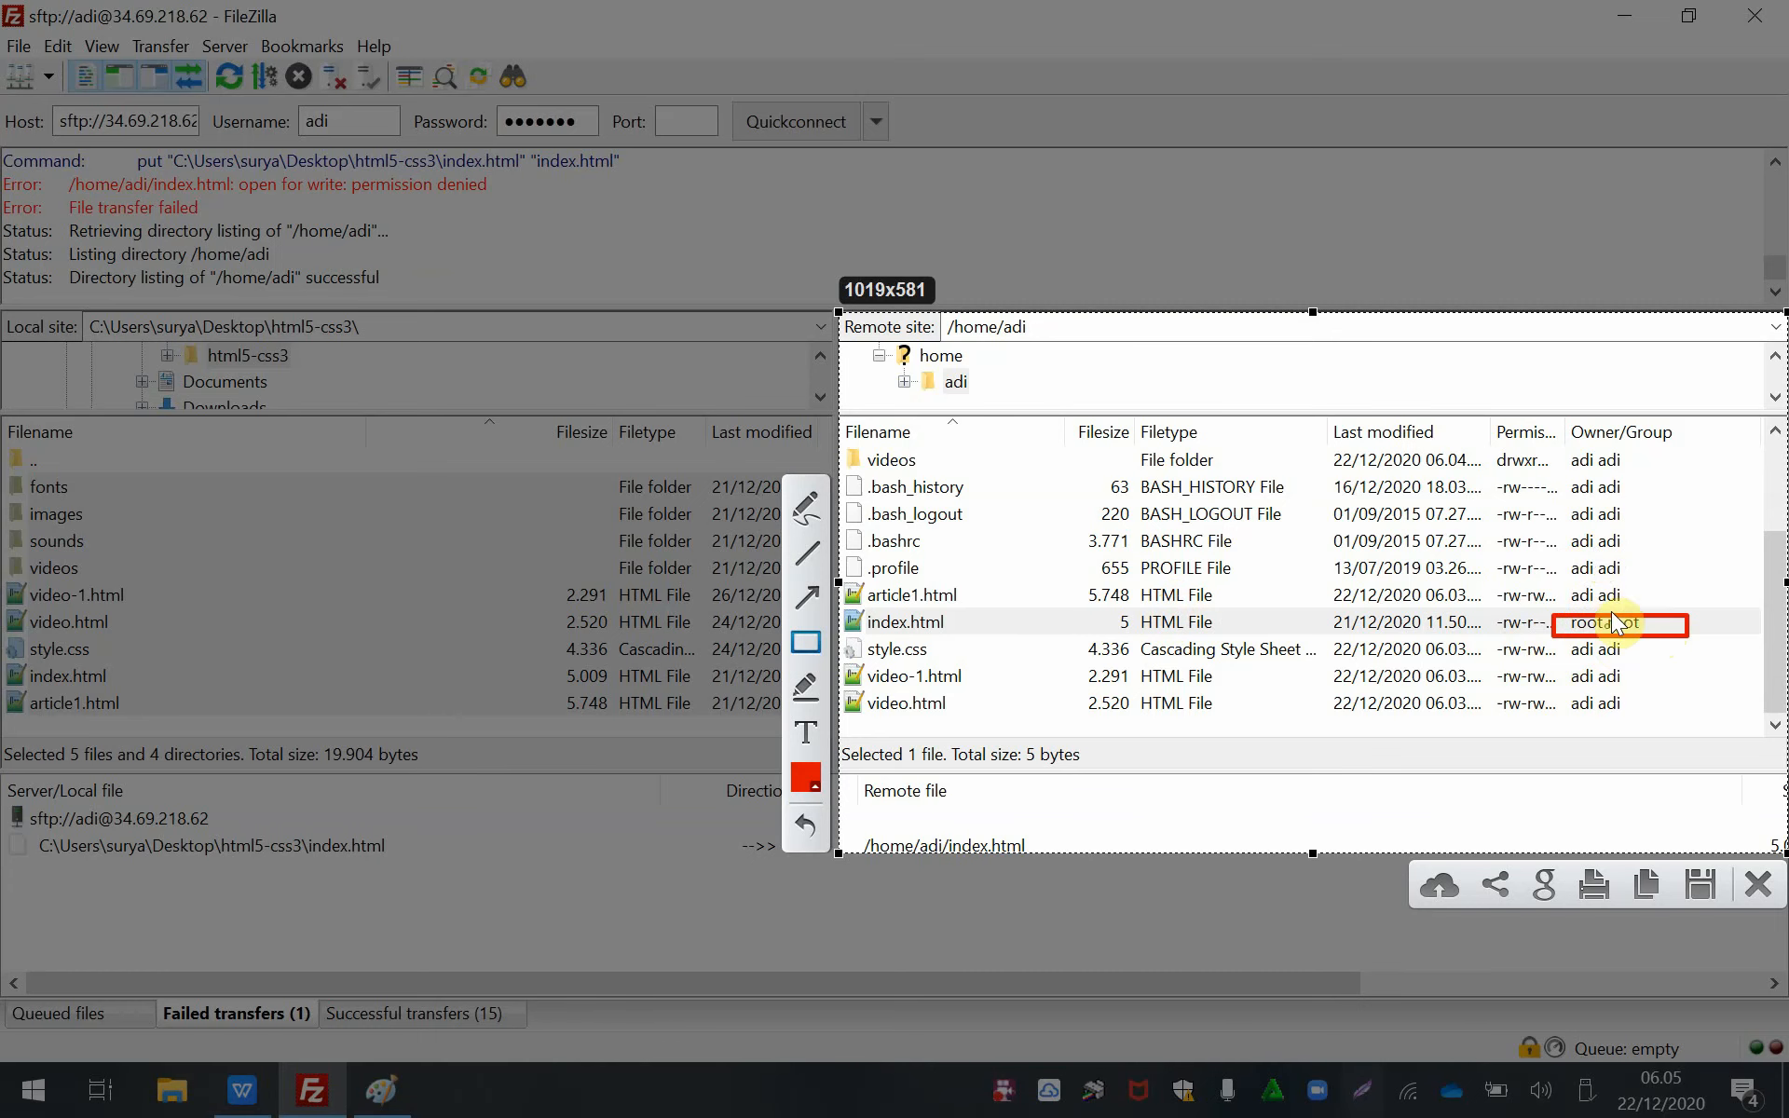
left_click(1759, 883)
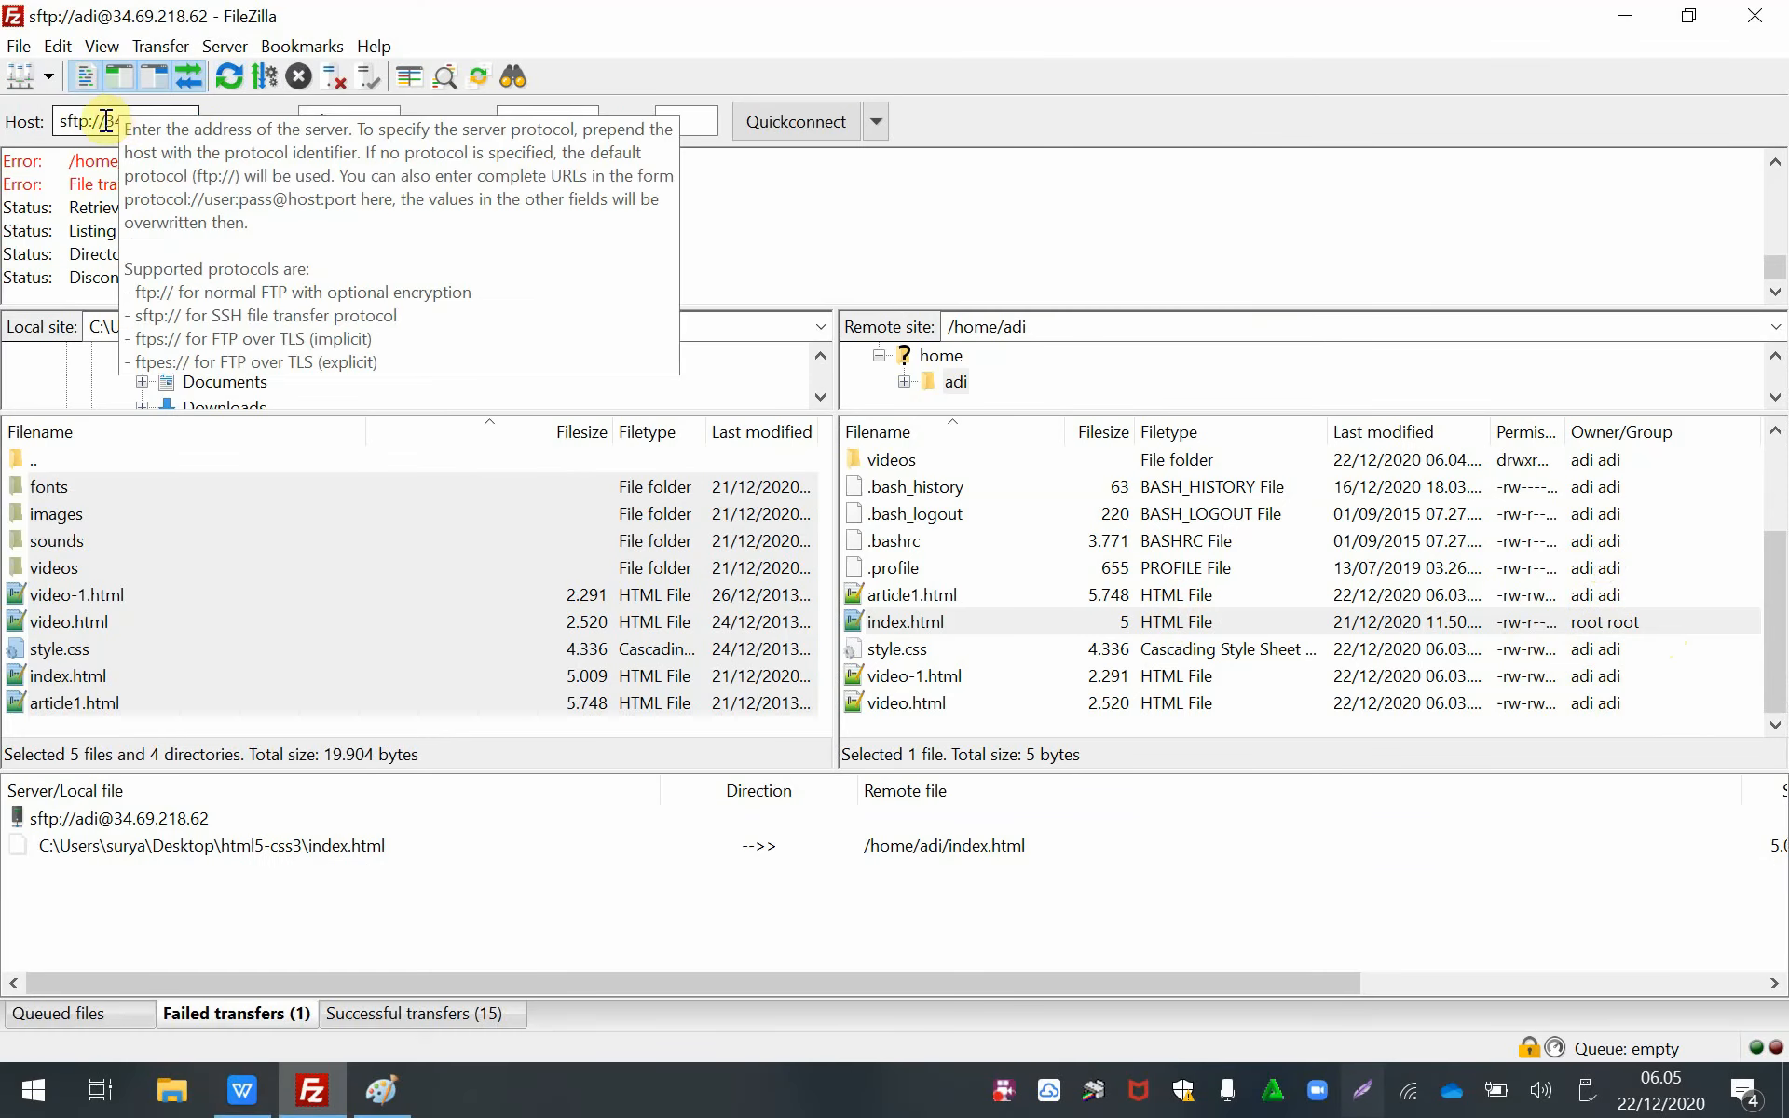
- Copy the server address from the host field, switch to PuTTY, and open an SSH session to 34.69.218.62 on port 22
left_click_drag(103, 120, 208, 120)
key("ctrl+c")
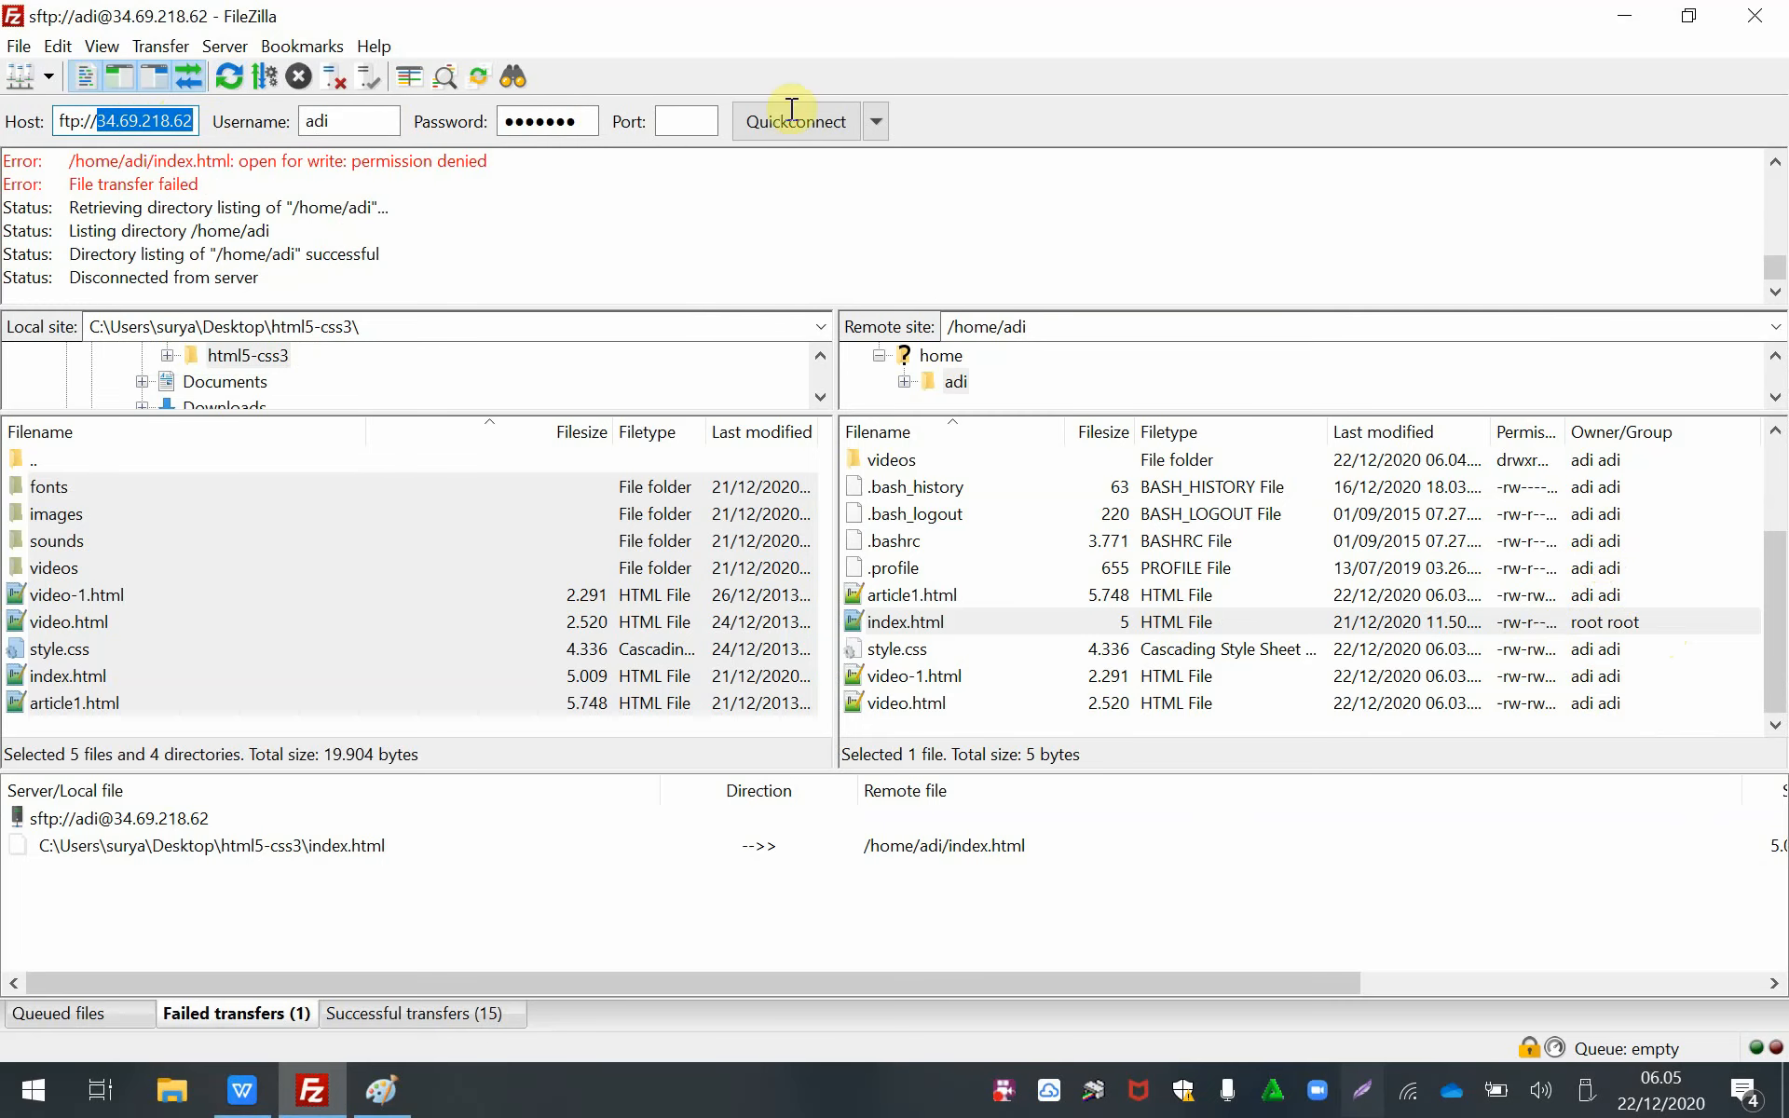
left_click(1627, 15)
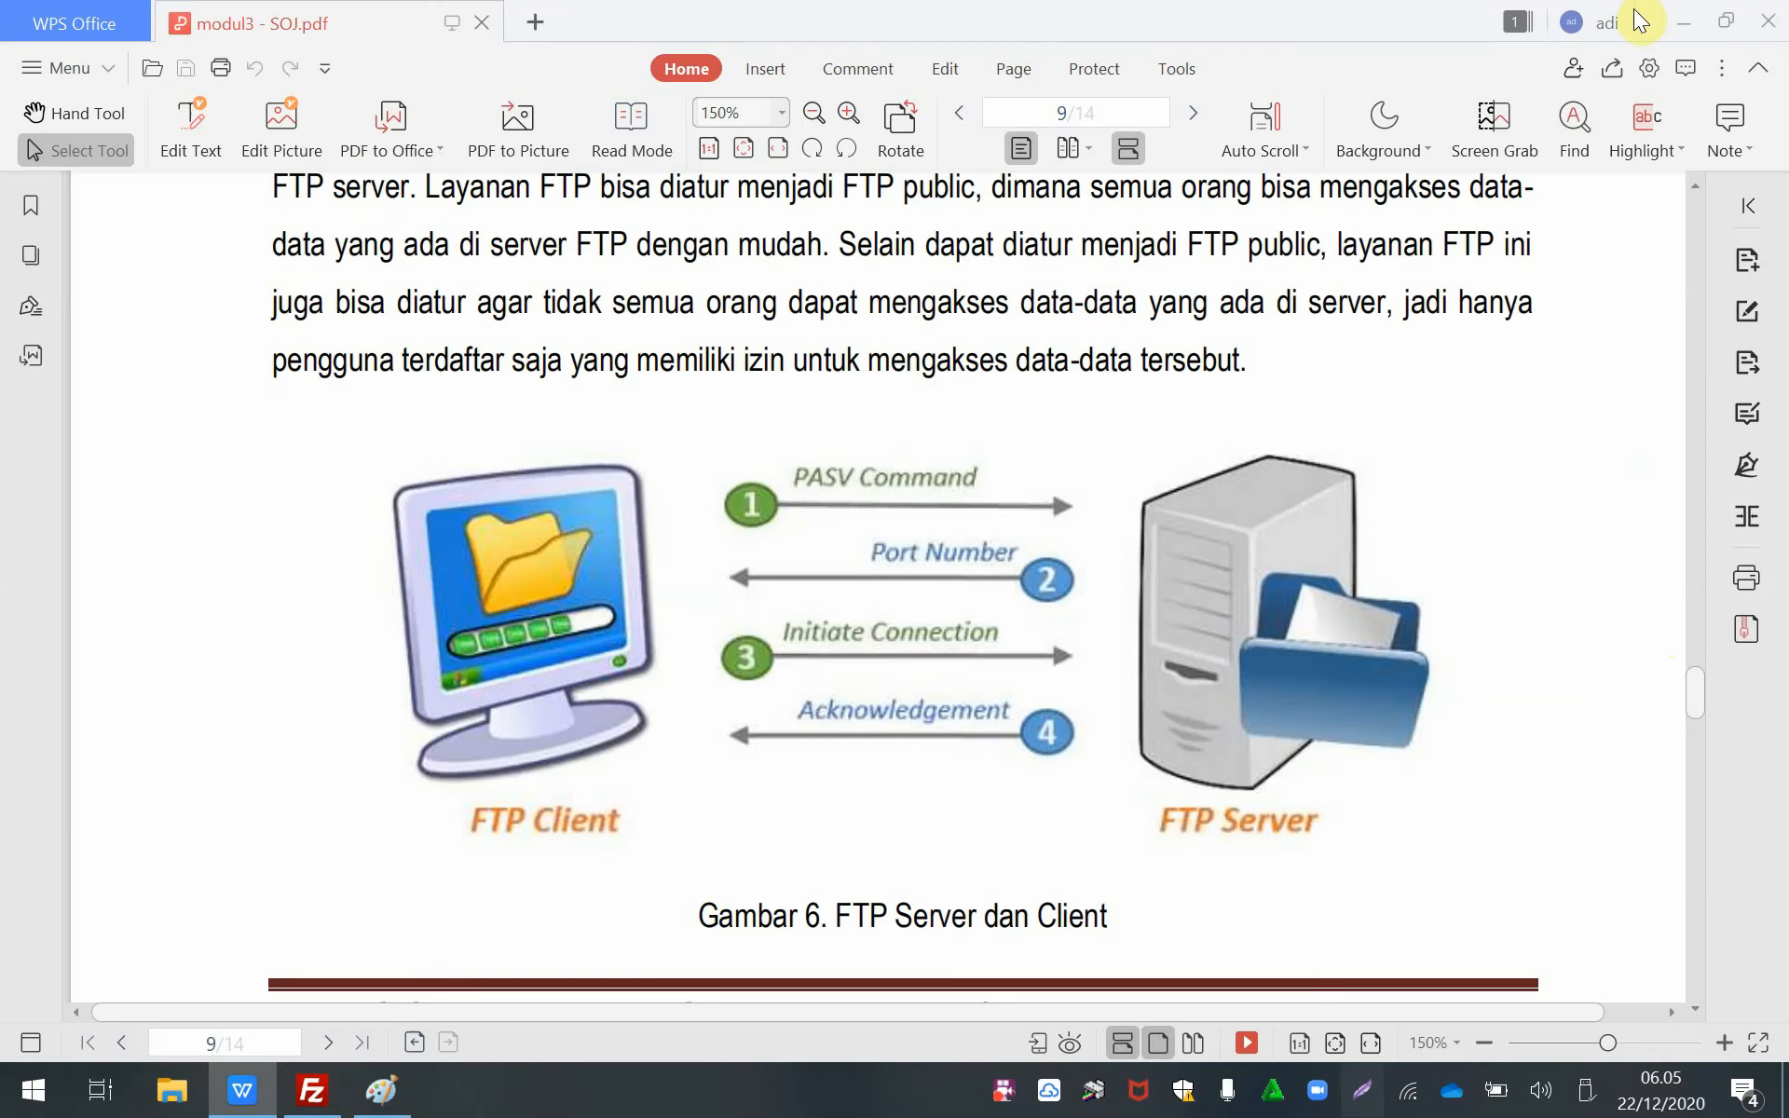
left_click(1694, 24)
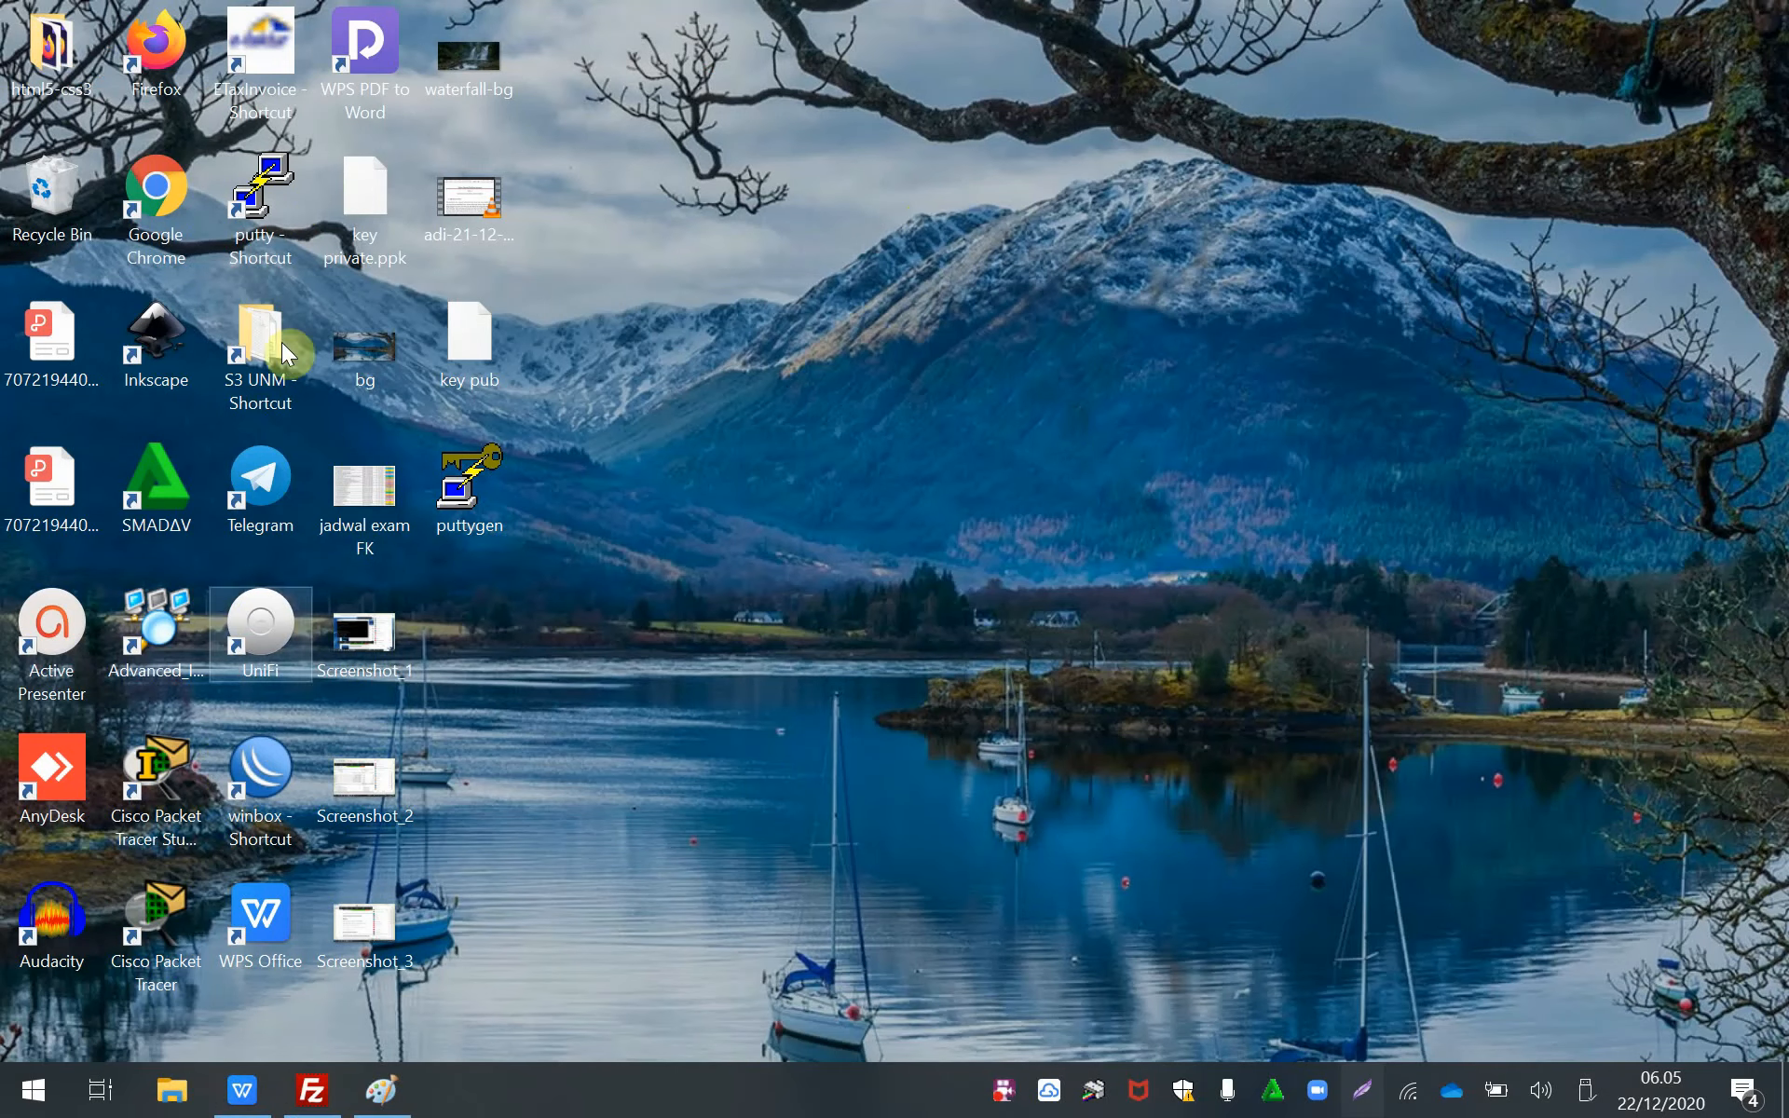
left_click(274, 238)
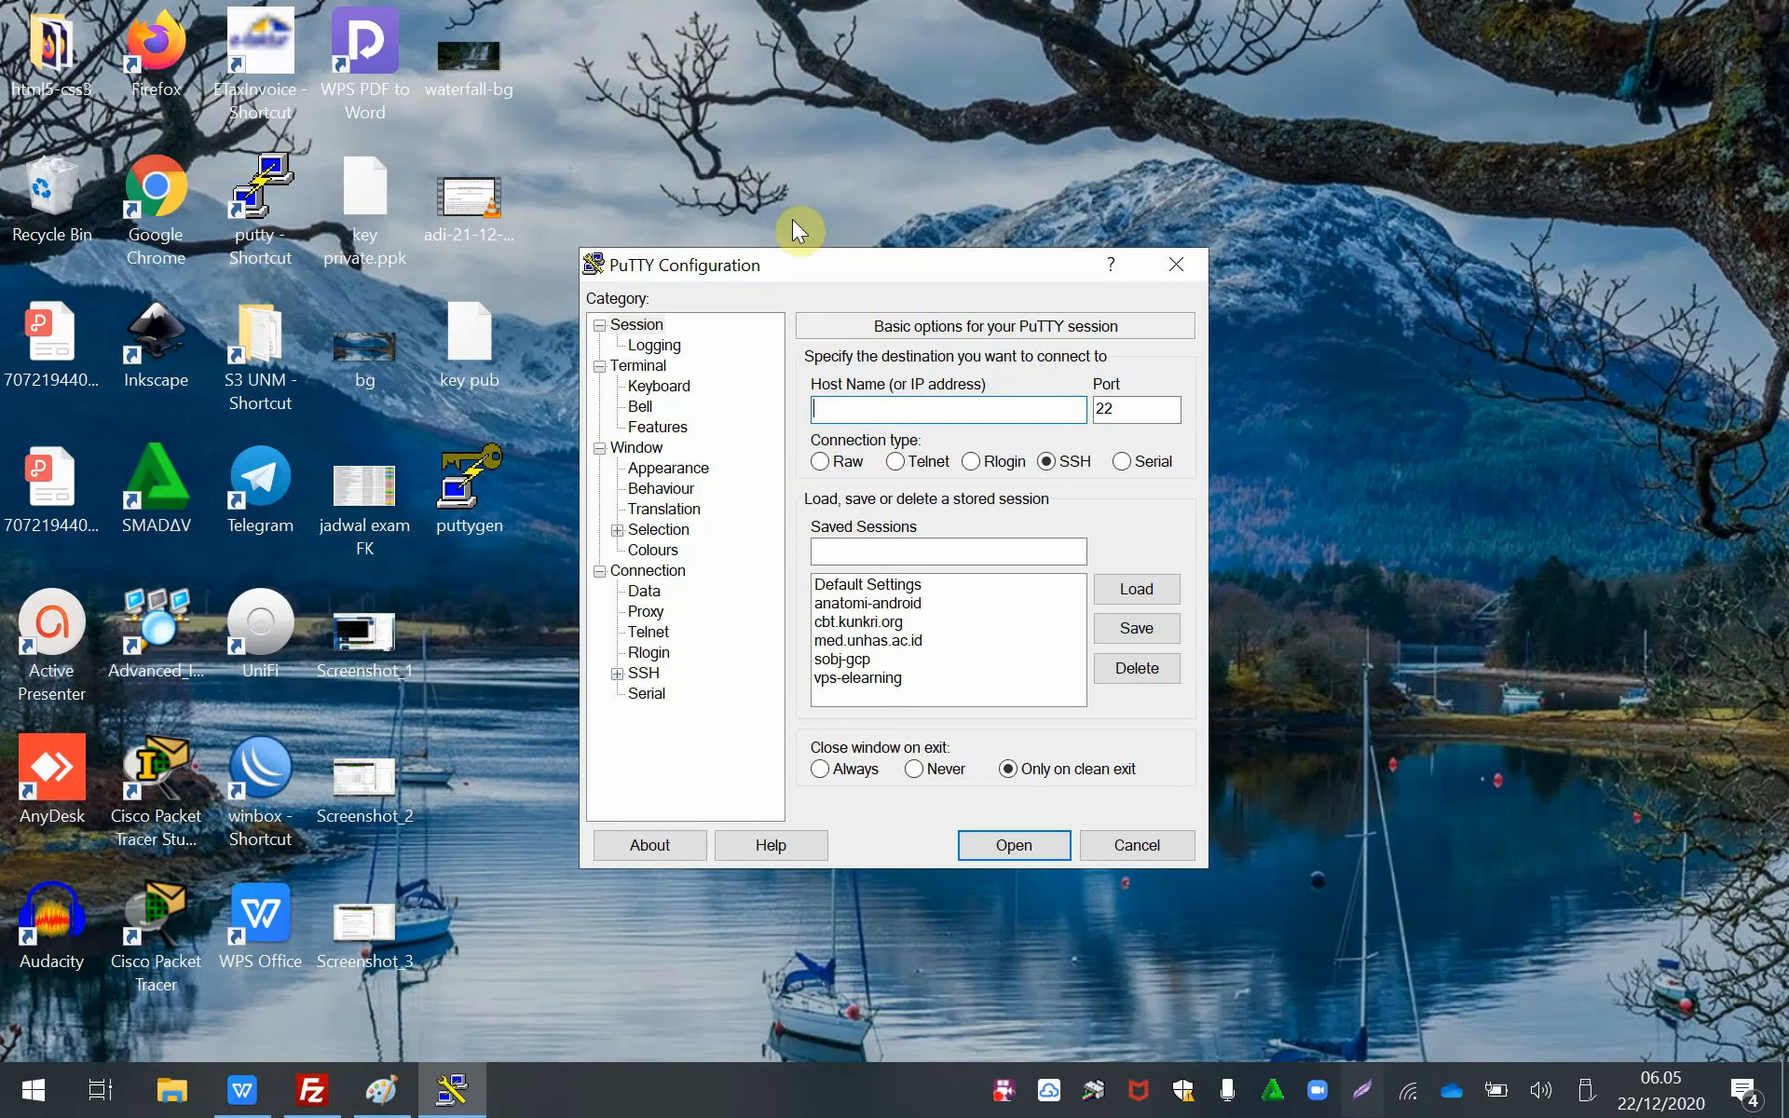
key("ctrl+v")
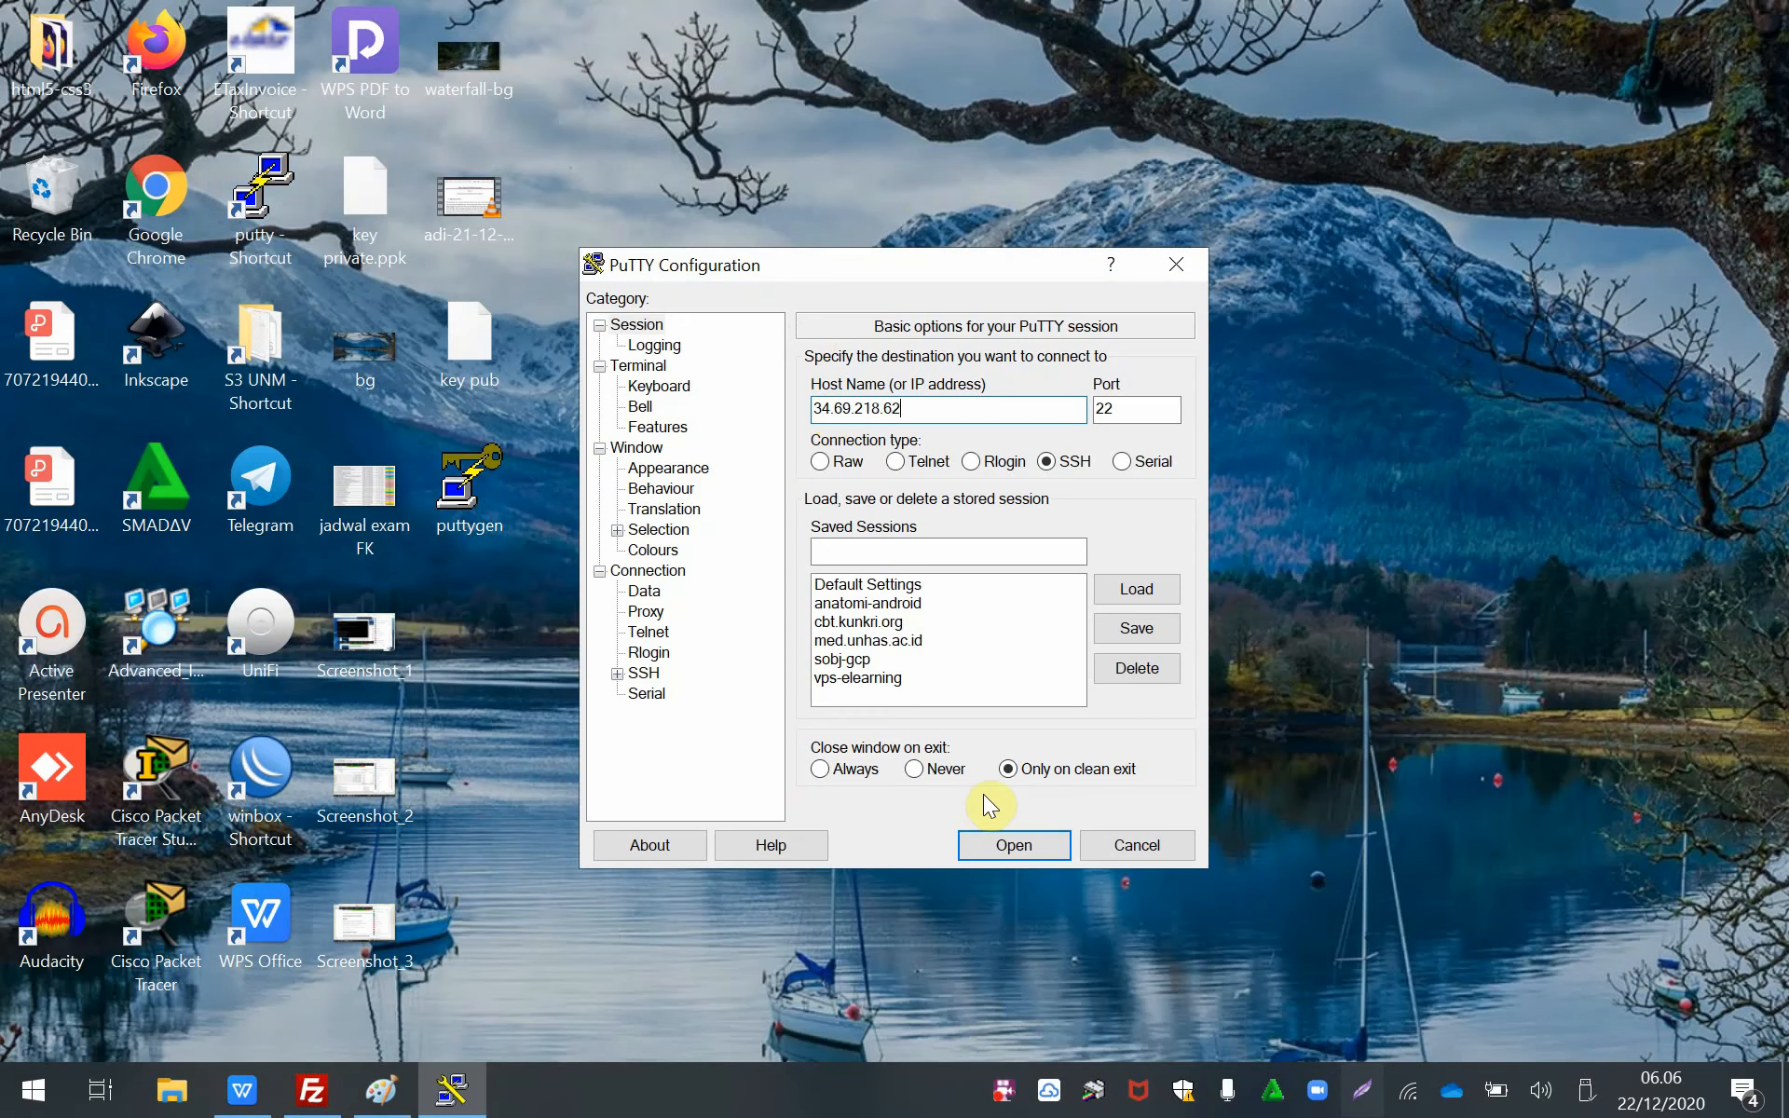
left_click(1018, 842)
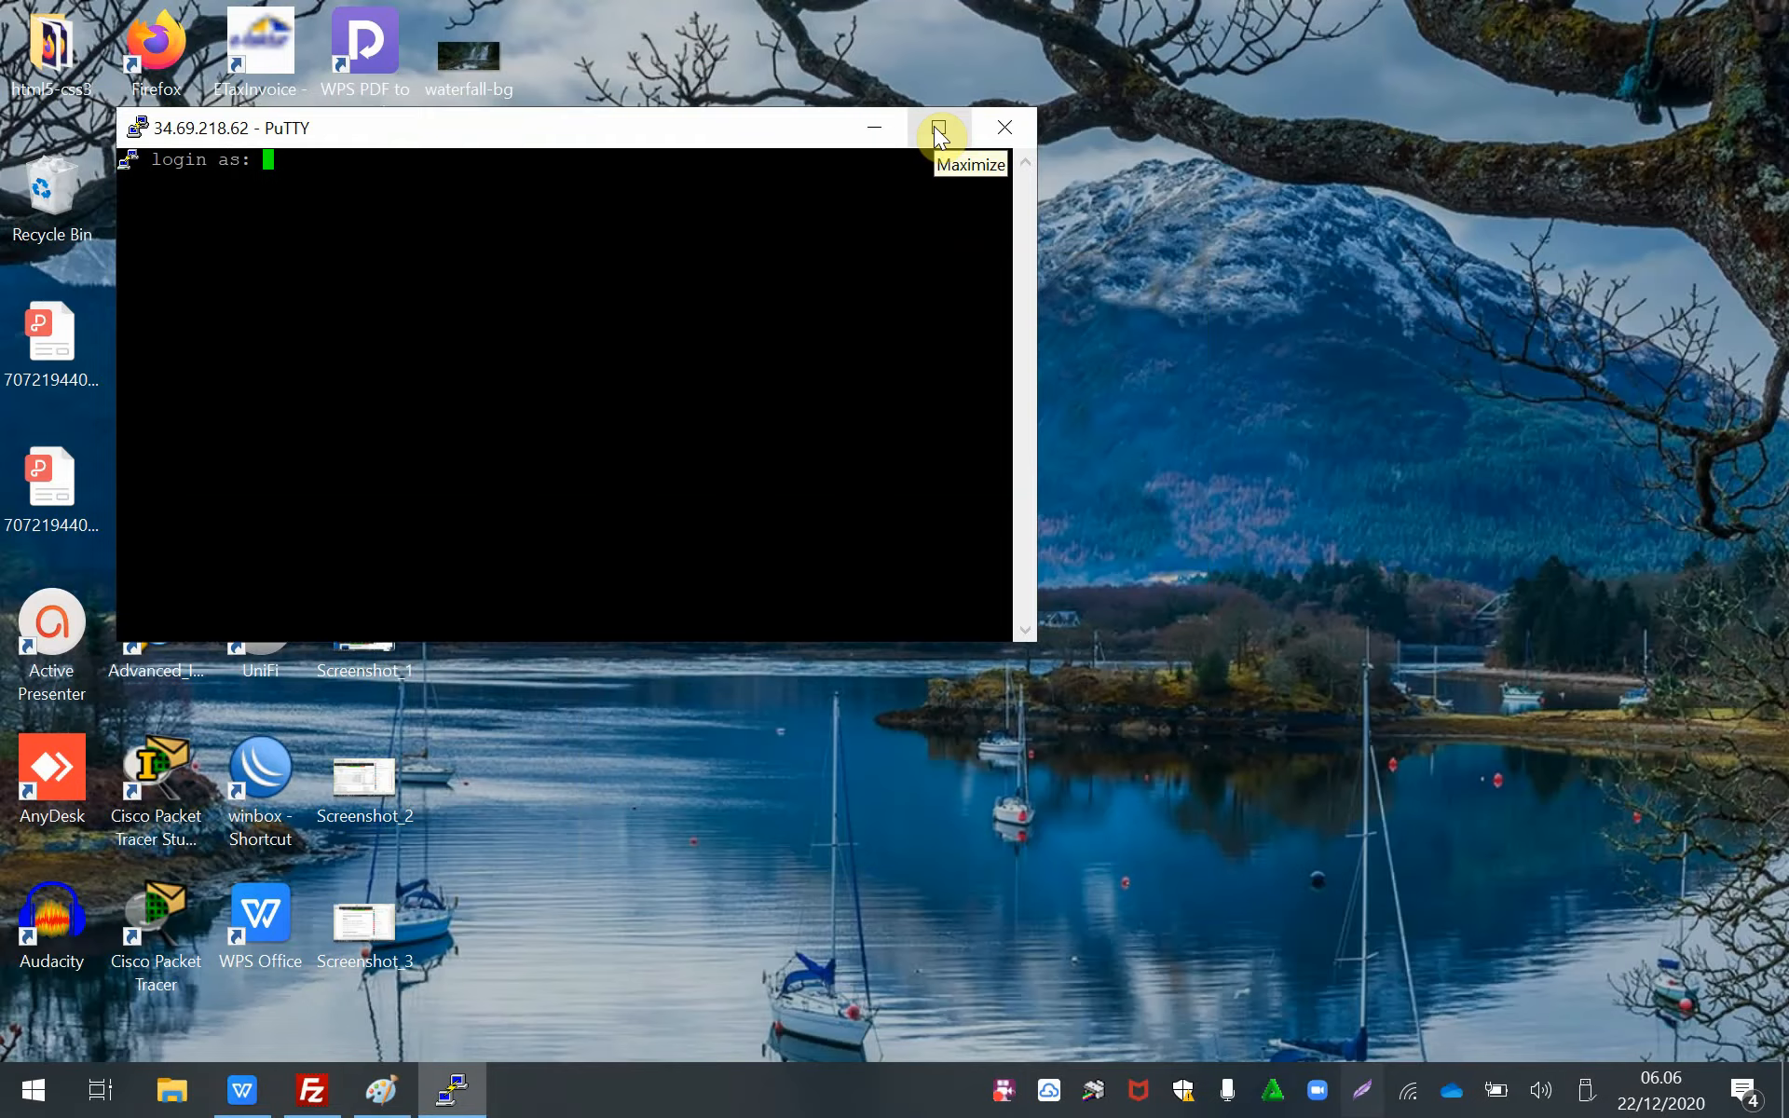
- Maximize the terminal window and log in to the server with the account username and password
left_click(938, 130)
type("adi")
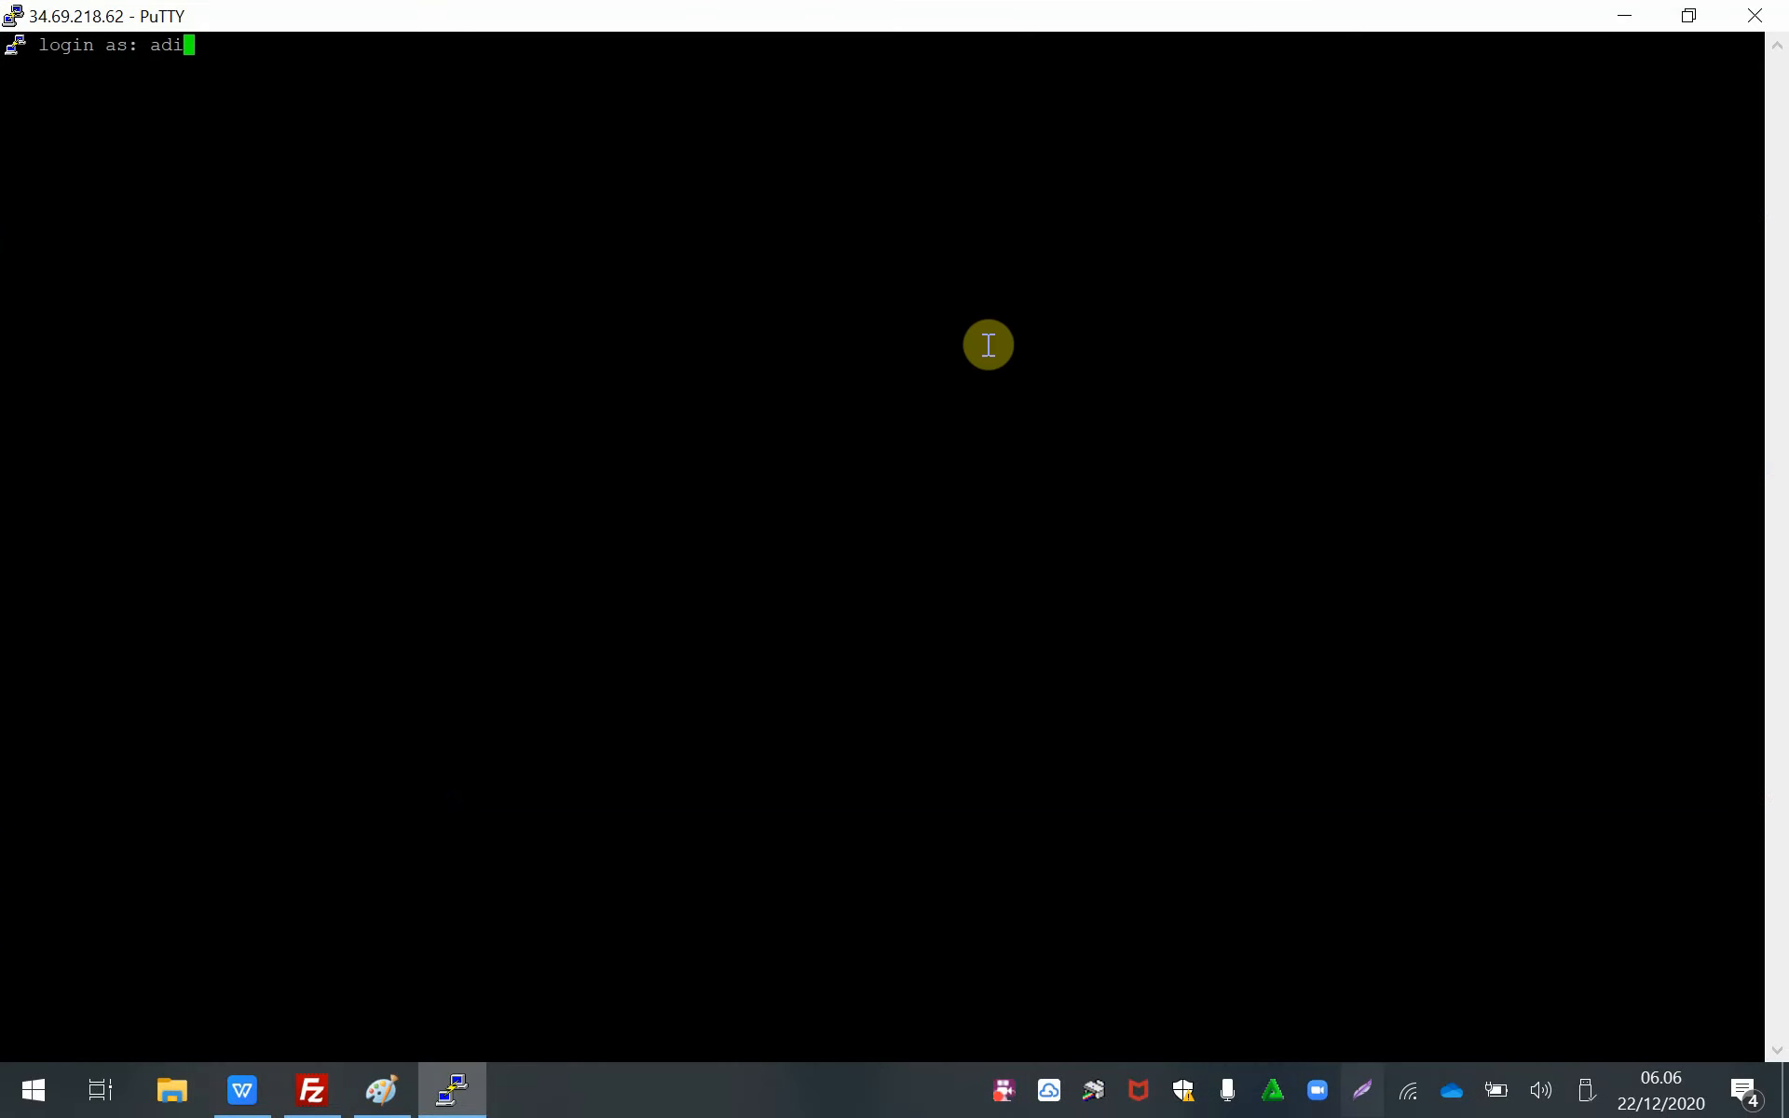
key("Return")
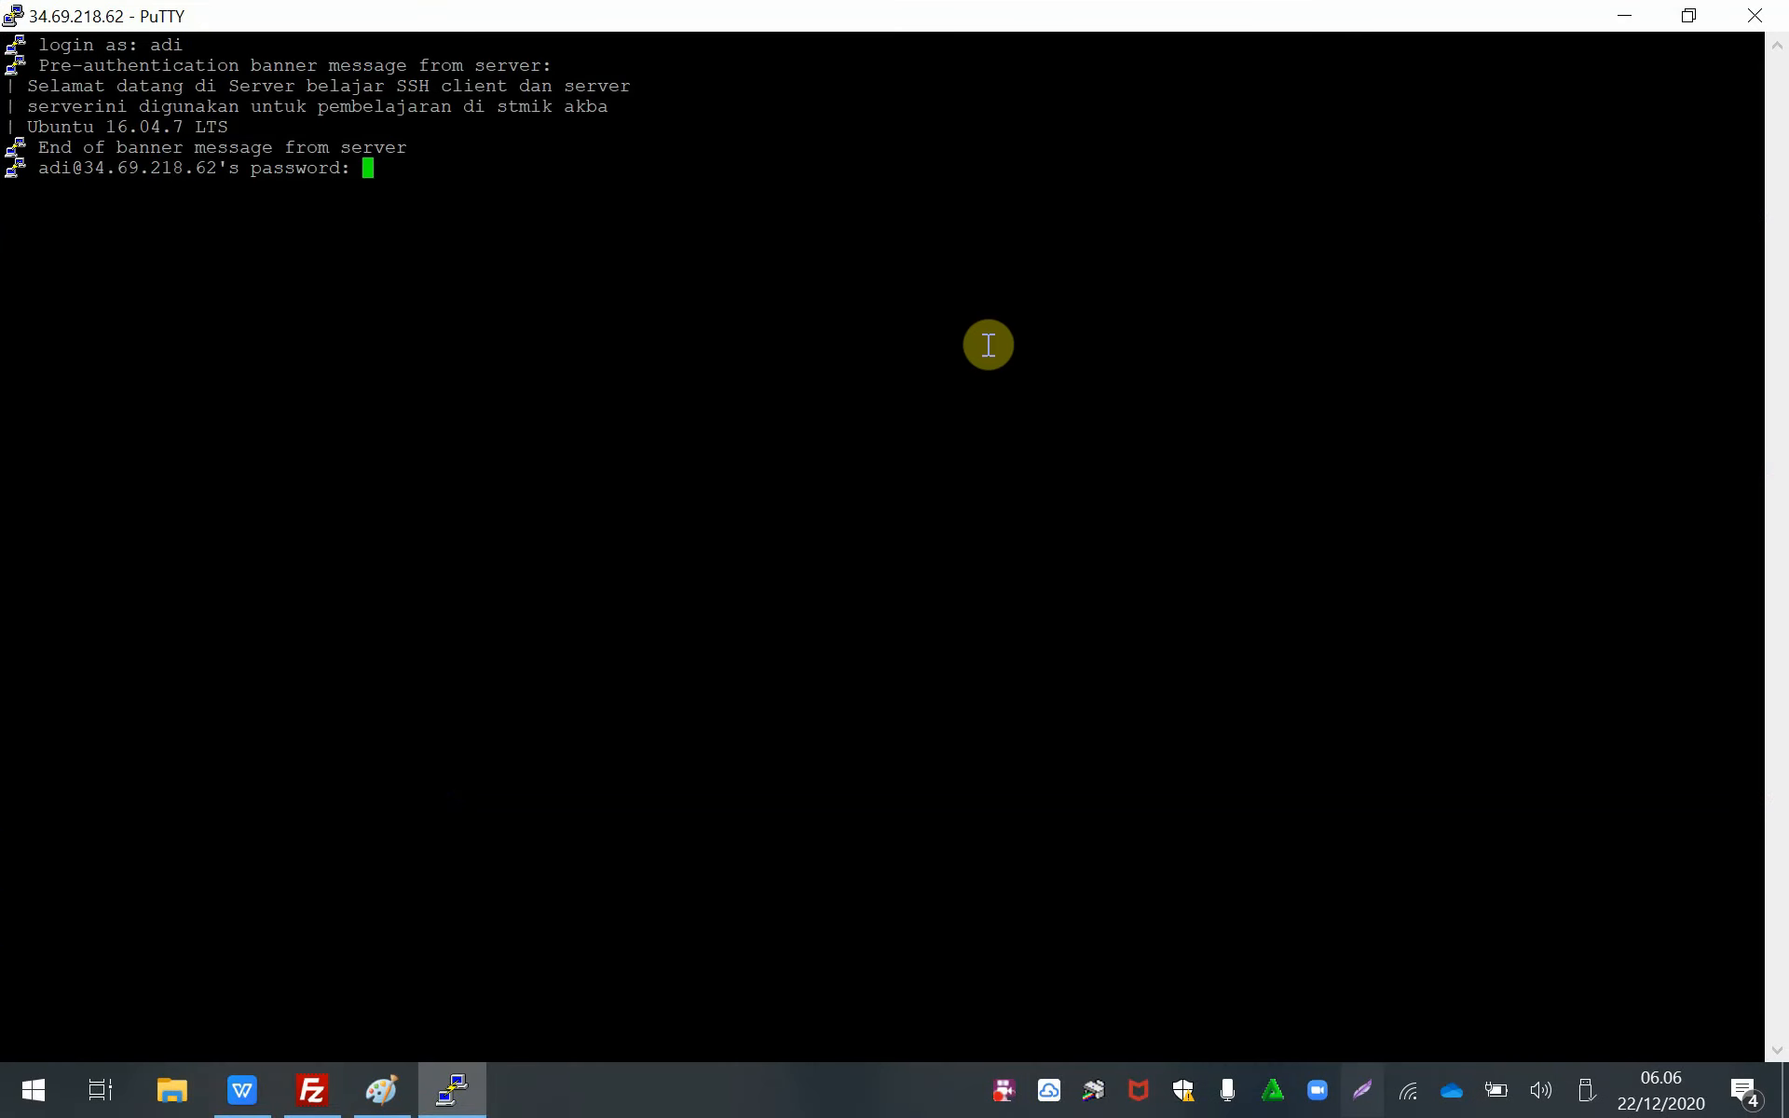
key("Return")
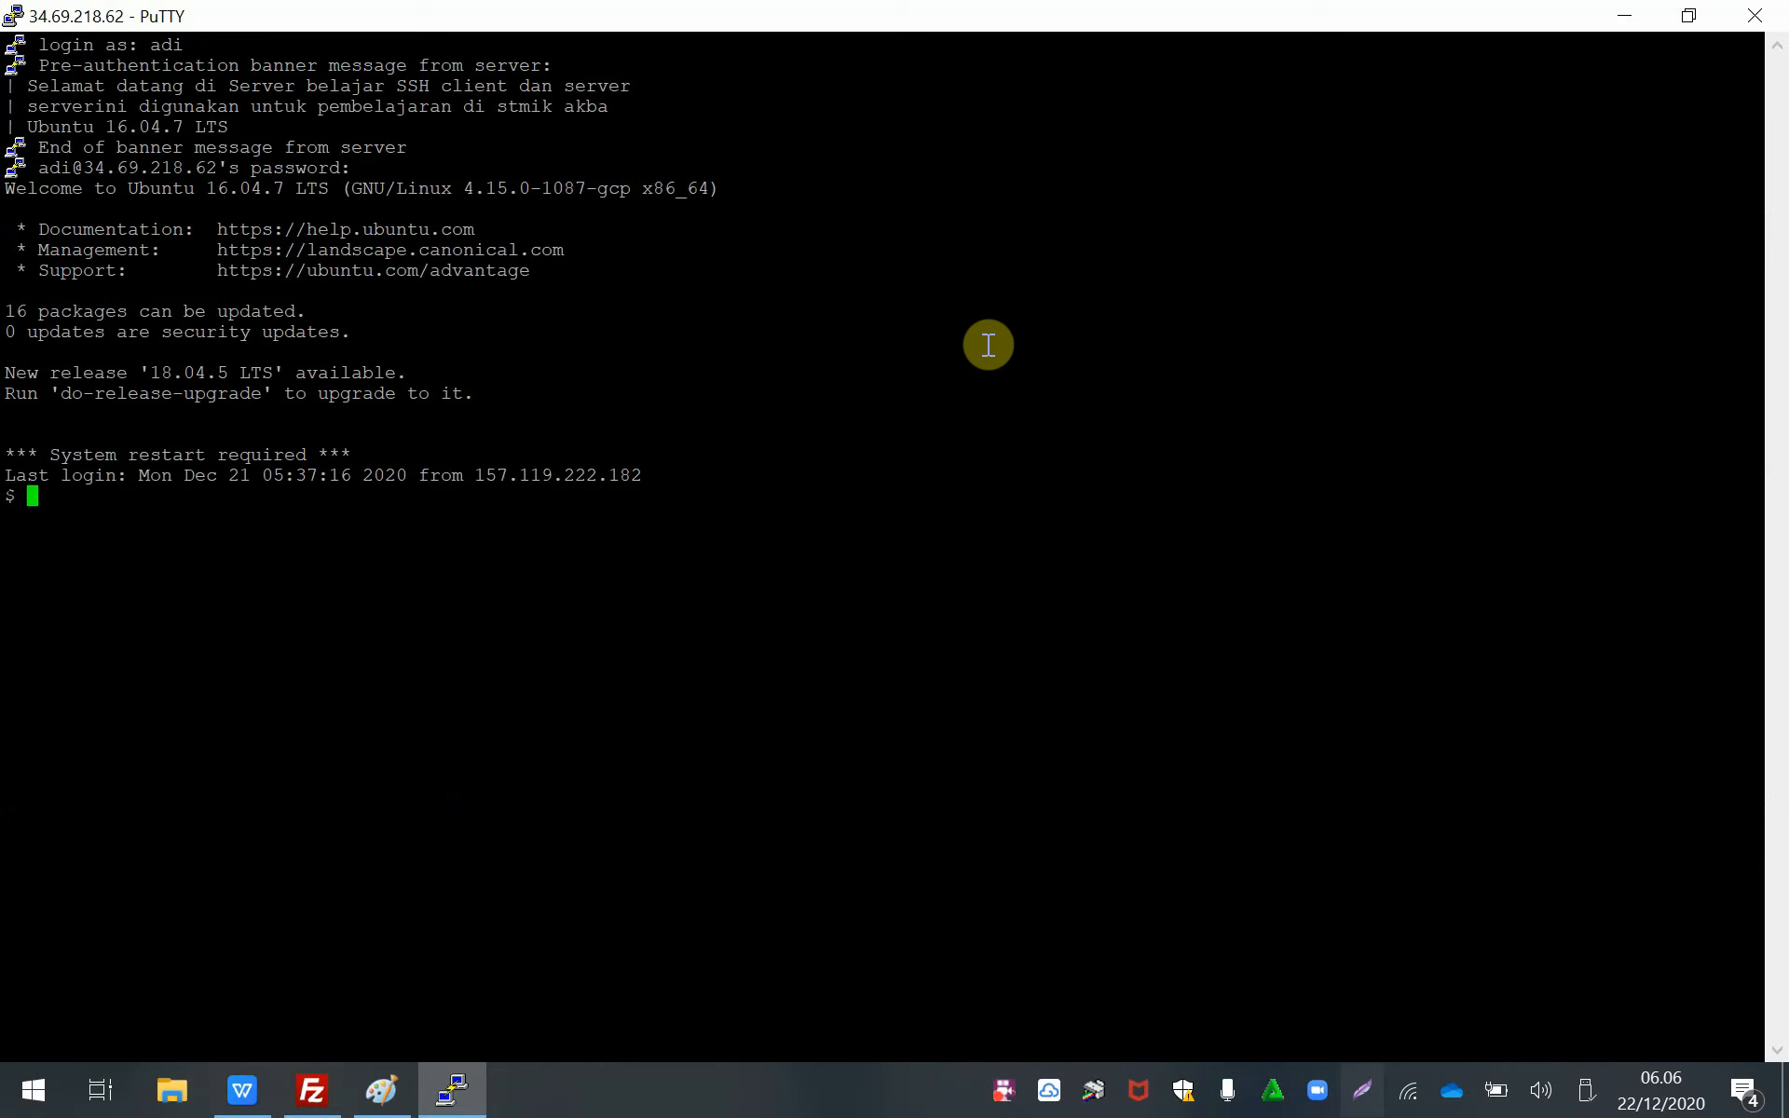
- Switch to the root user with sudo su and enter the account password
type("sudo su")
key("Return")
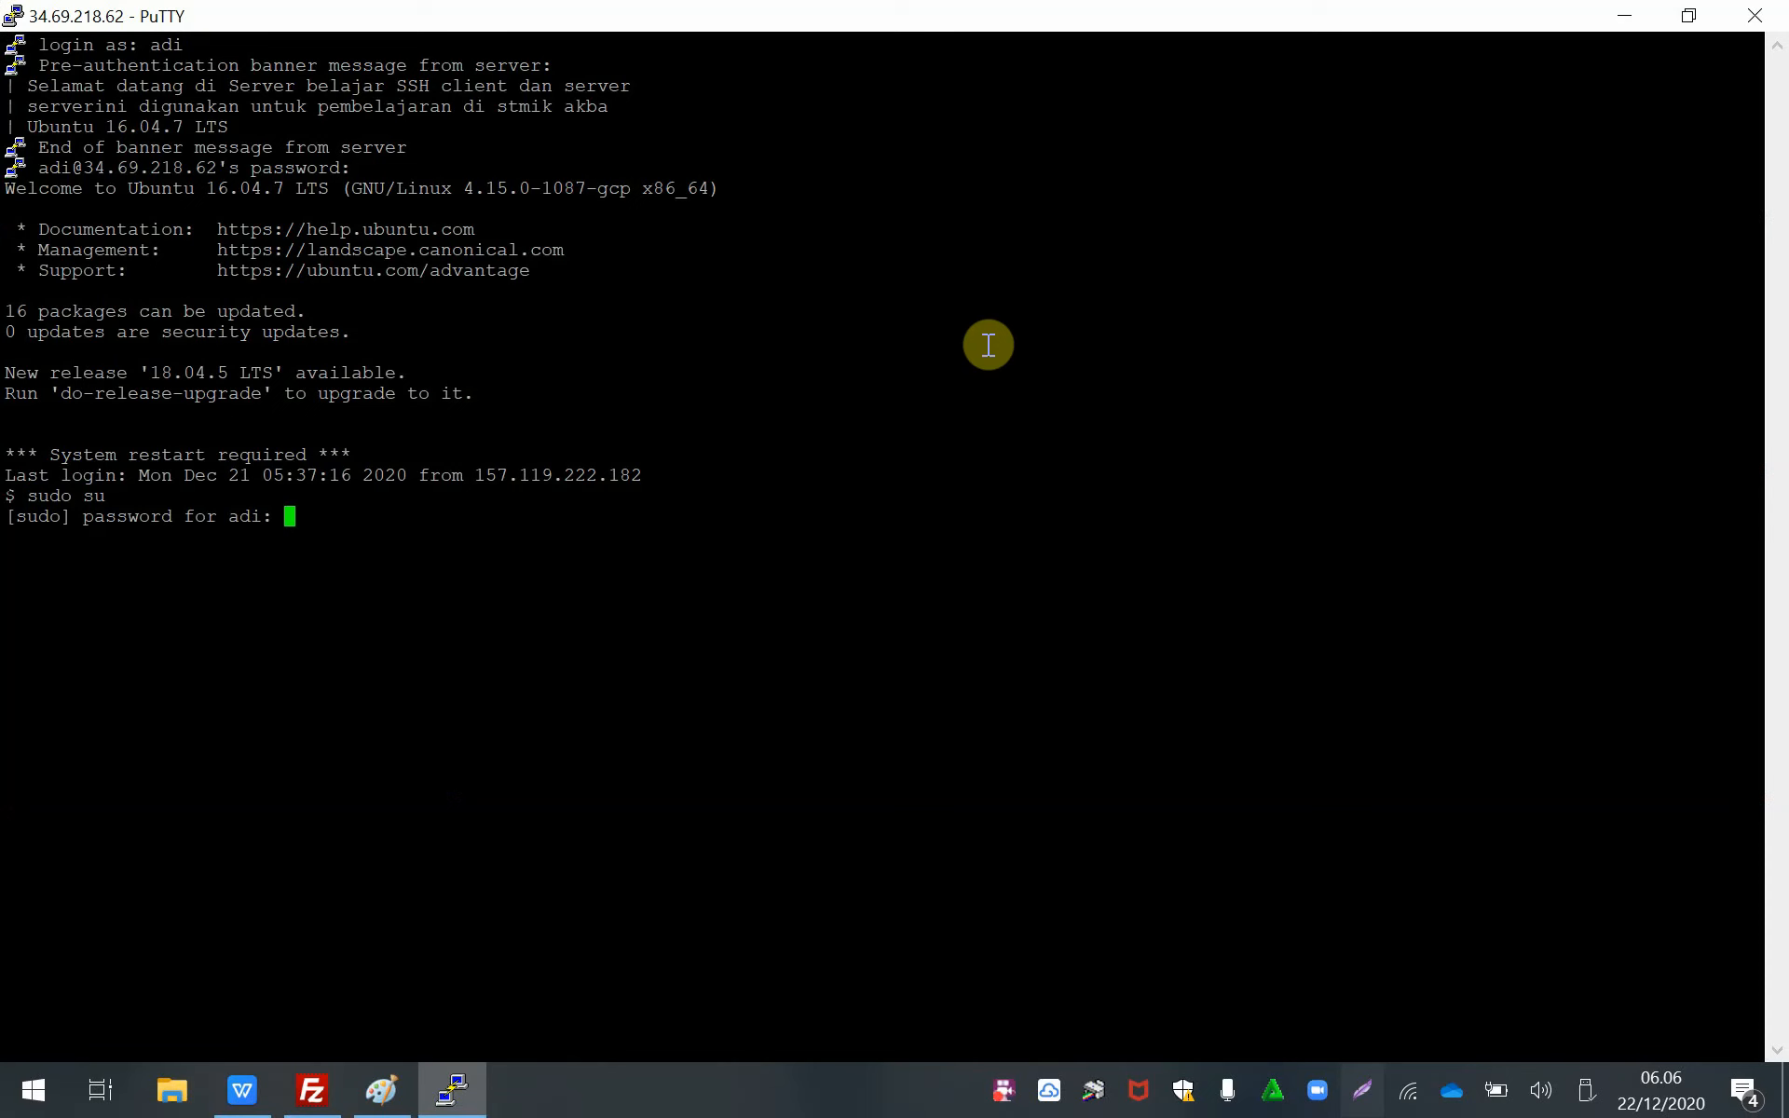
key("Return")
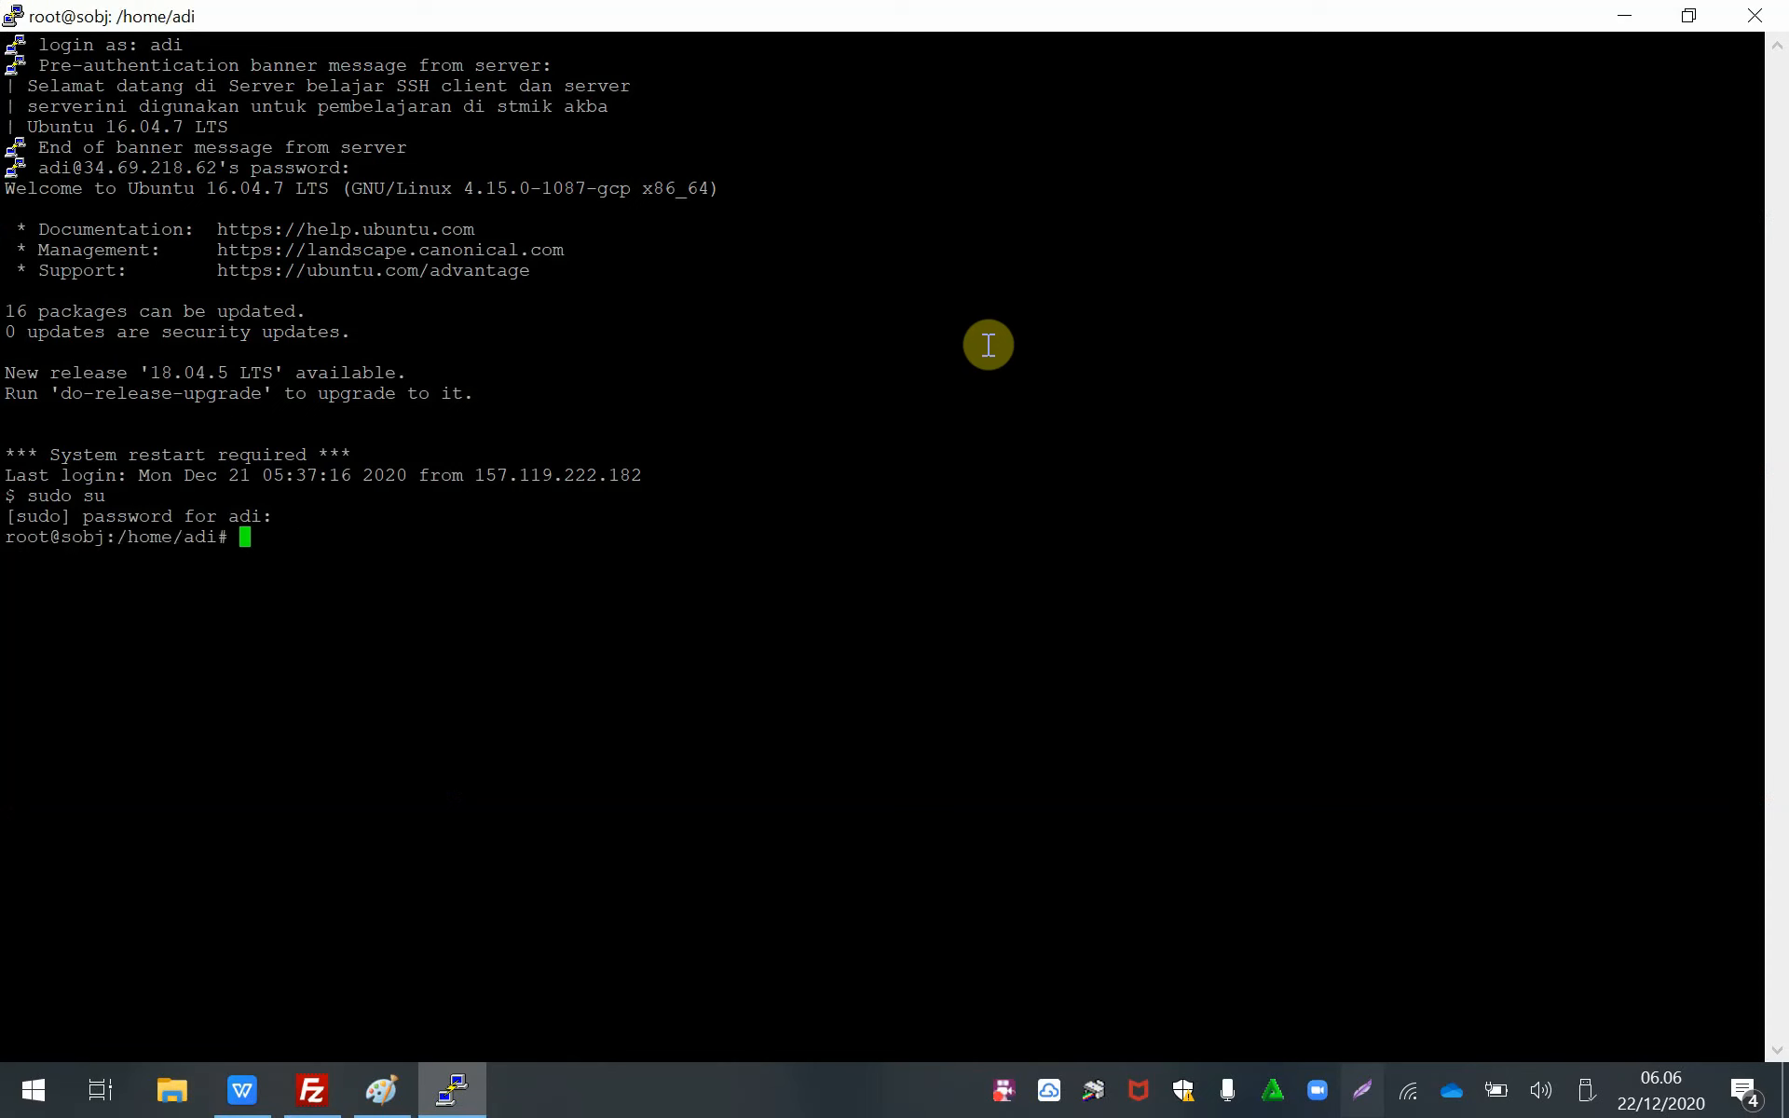
- List the home directory with ls -la and compare its path with the remote site path in FileZilla
type("-la")
key("Return")
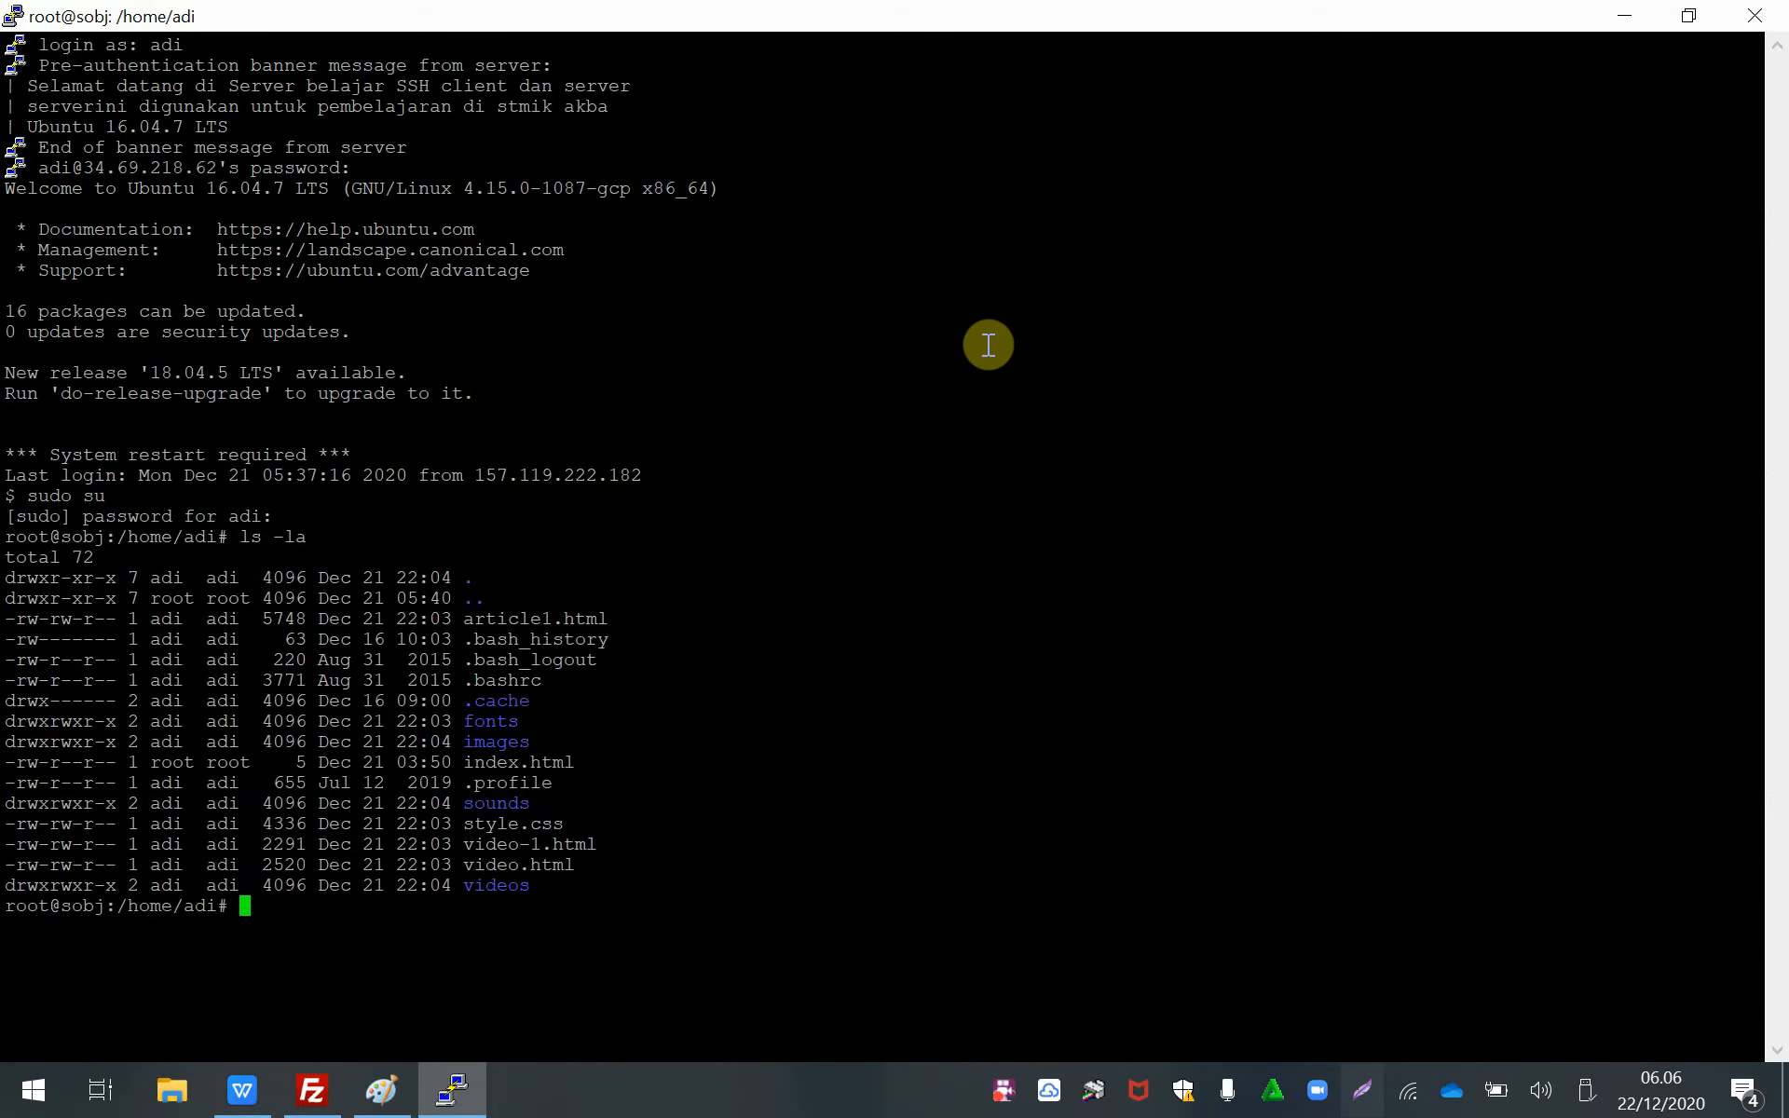
left_click_drag(118, 537, 228, 537)
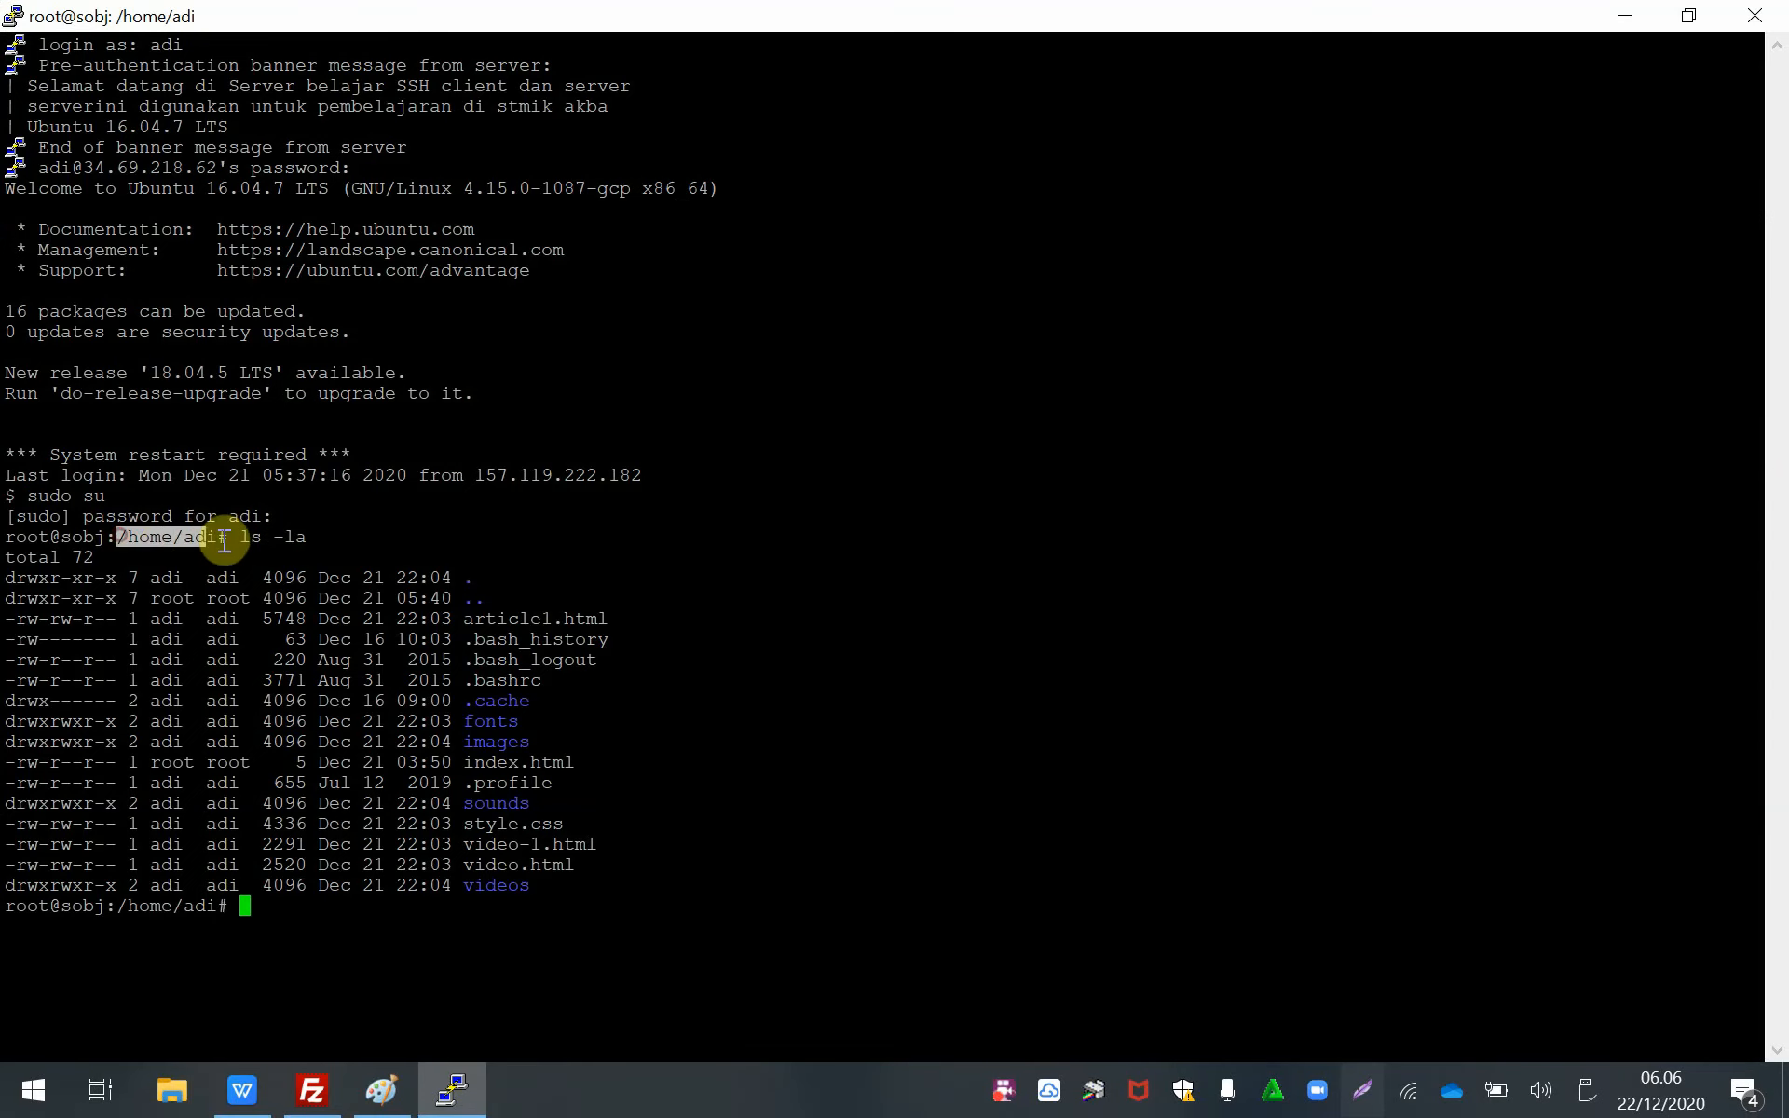
left_click(313, 1090)
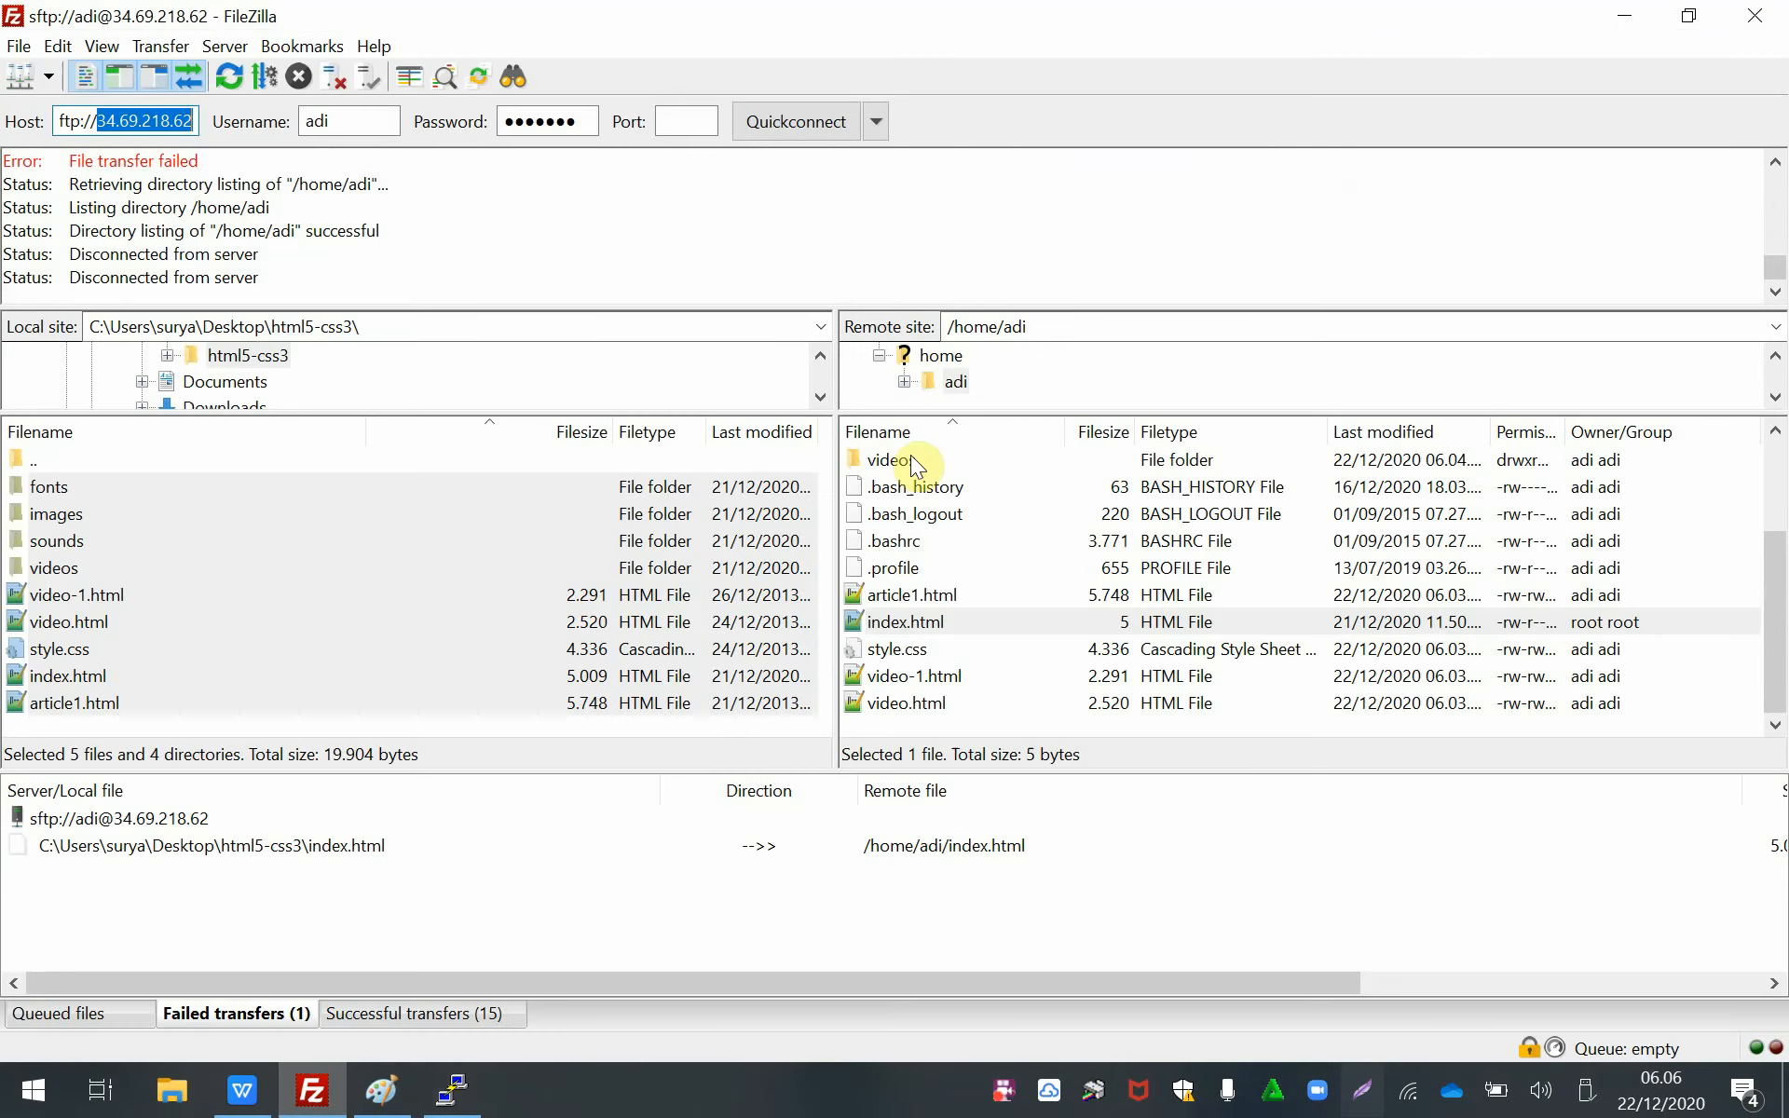
left_click(1053, 328)
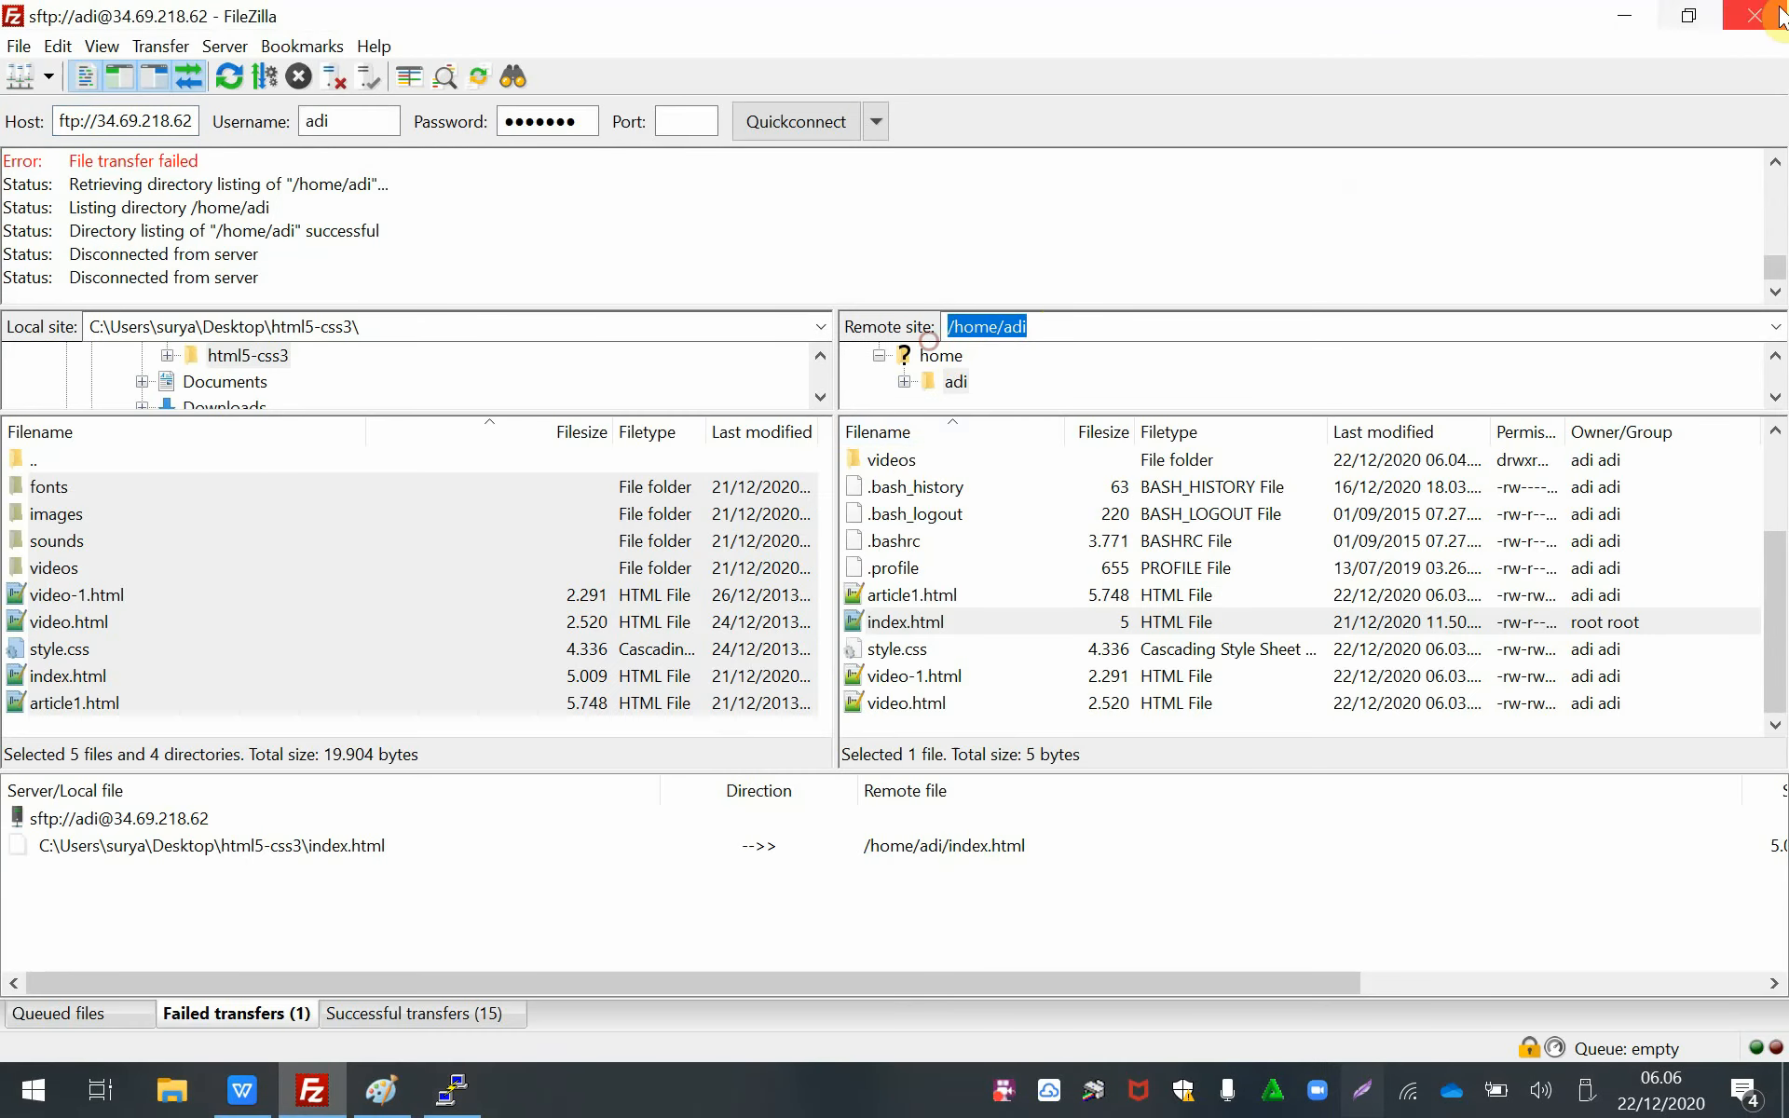
left_click(1631, 27)
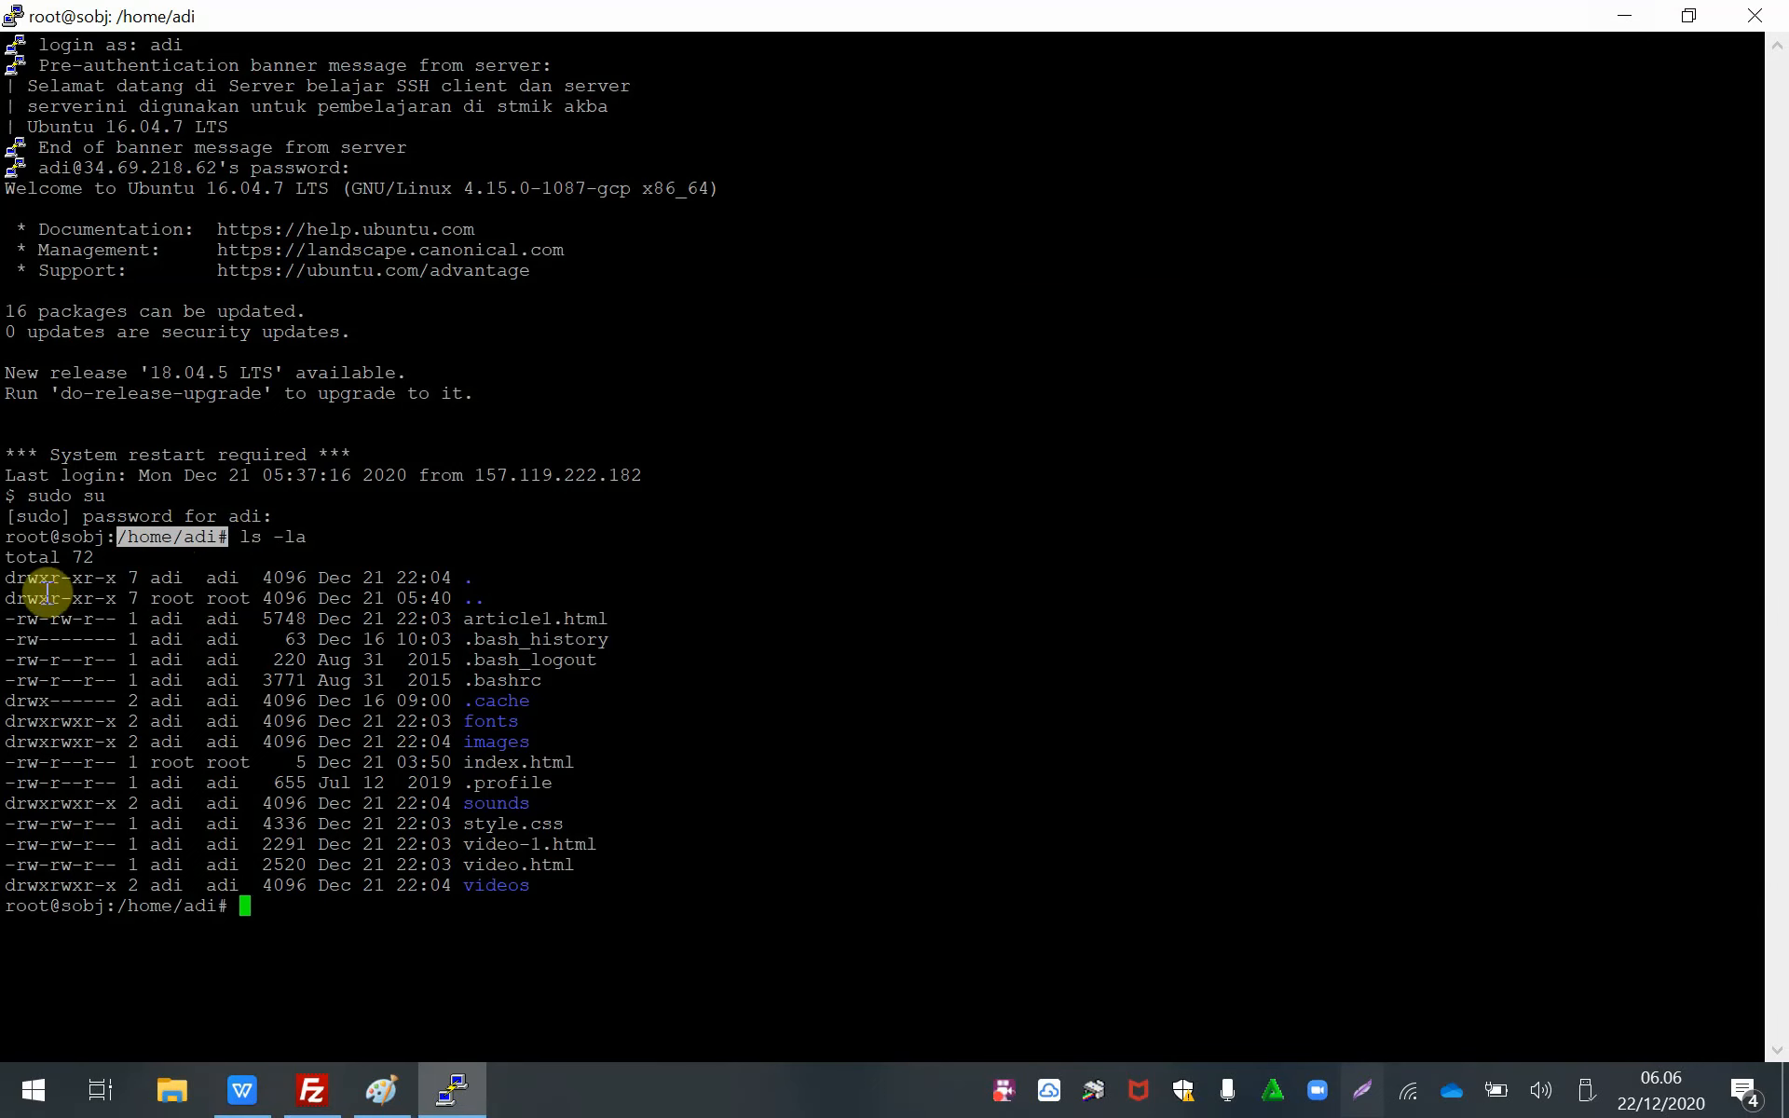
- Capture the terminal's directory listing, outline the index.html permissions and owner with a red rectangle, and discard the capture
key("Print")
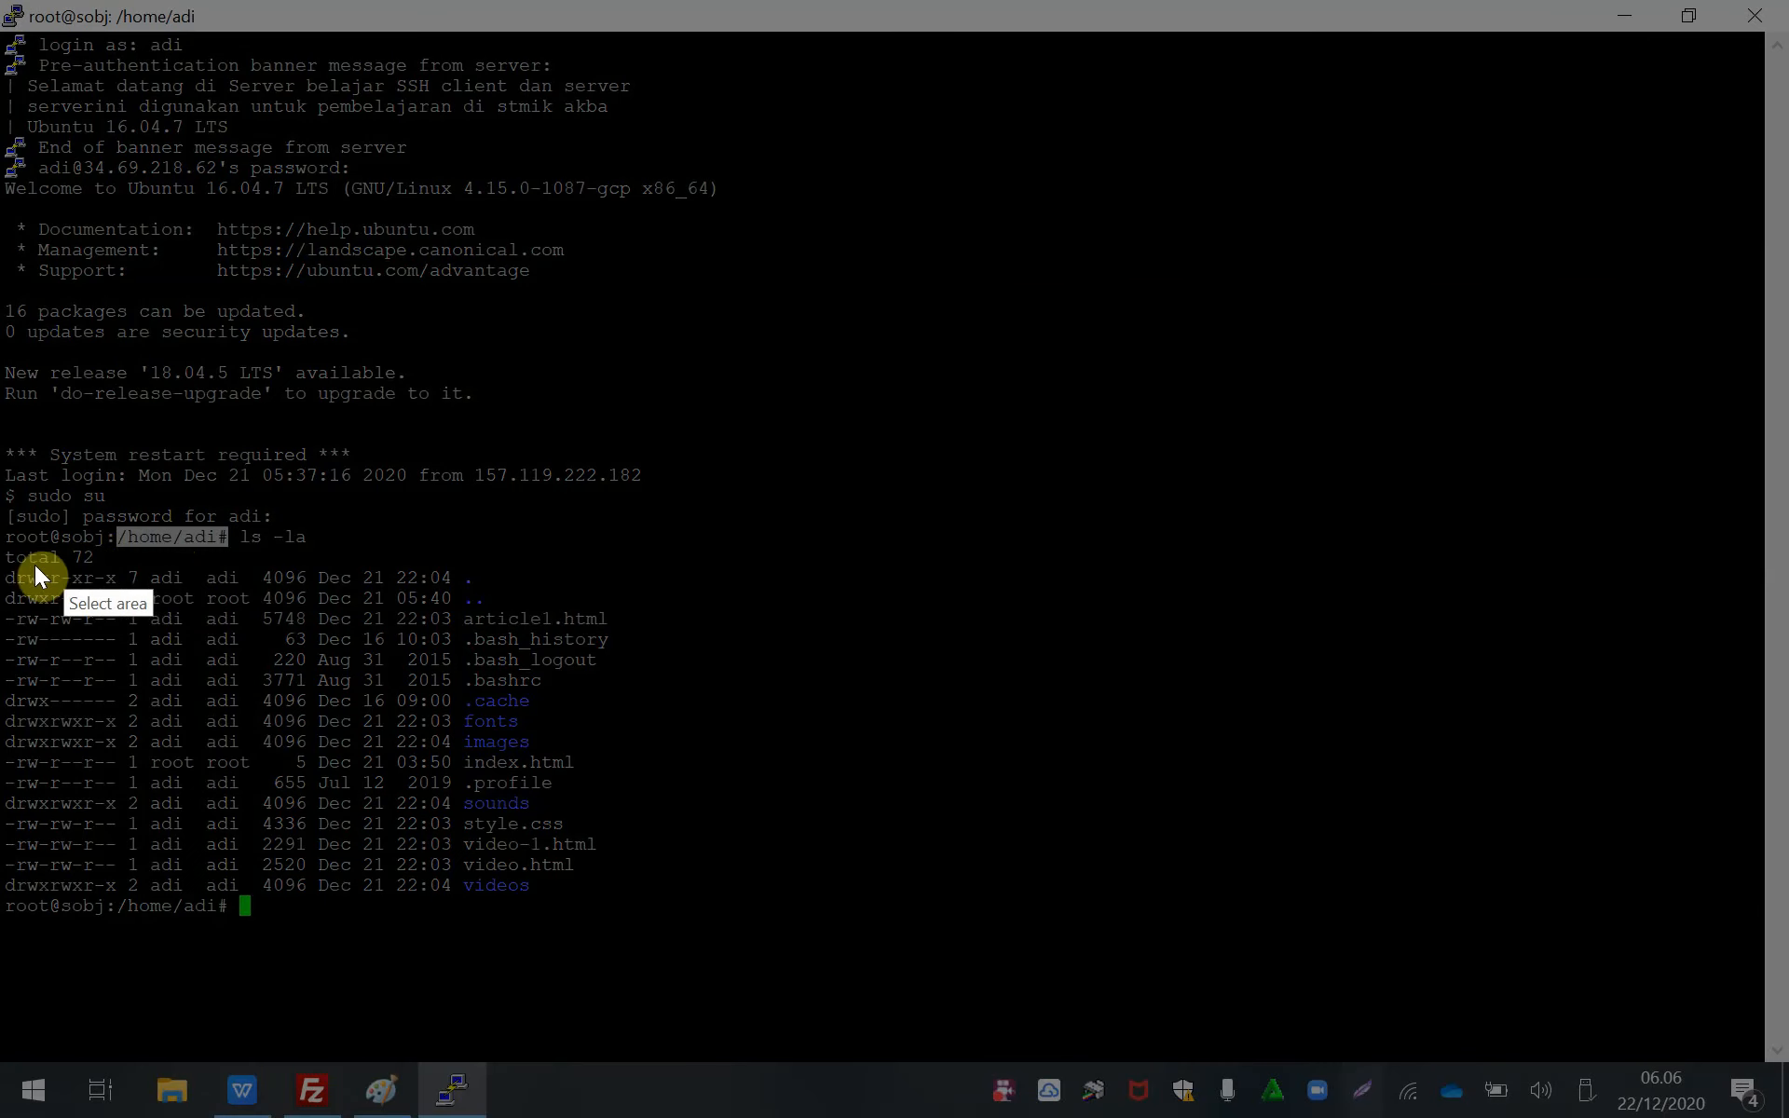
mouse_move(3, 563)
left_mouse_down()
mouse_move(232, 663)
mouse_move(627, 914)
mouse_move(824, 983)
left_mouse_up()
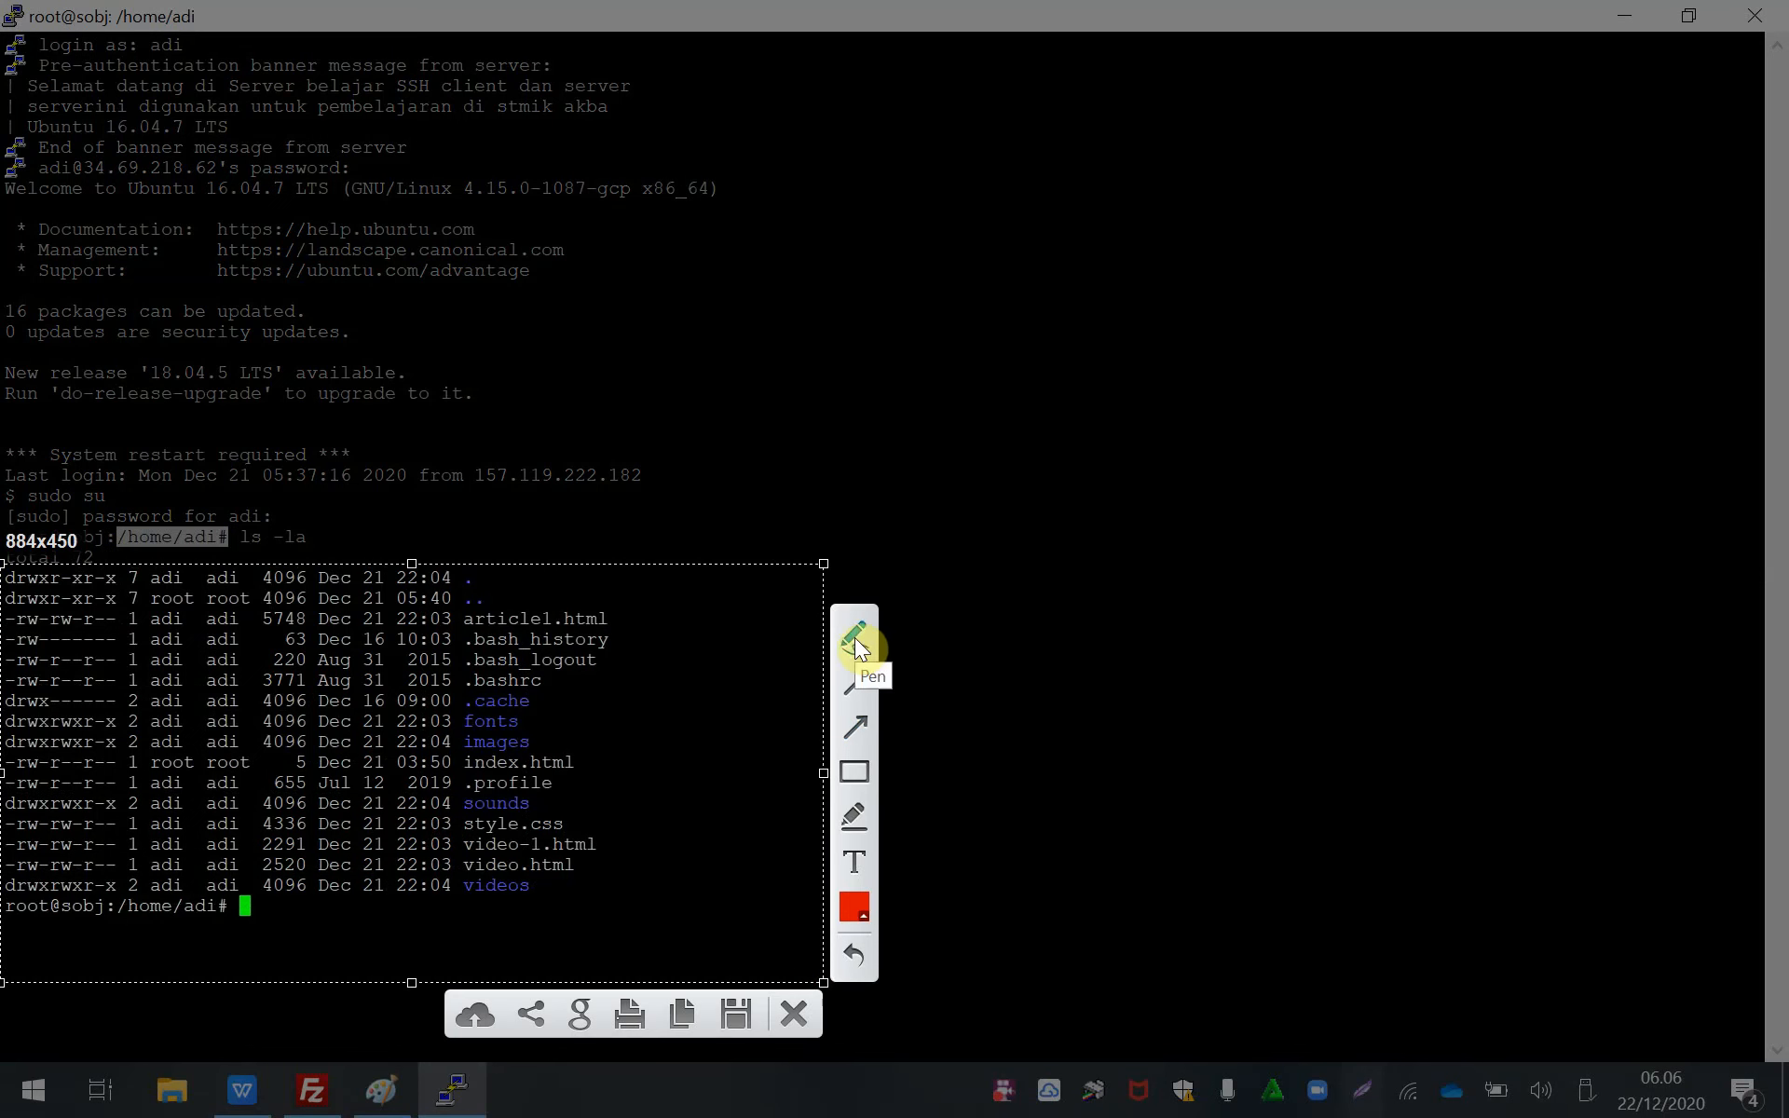
left_click(853, 775)
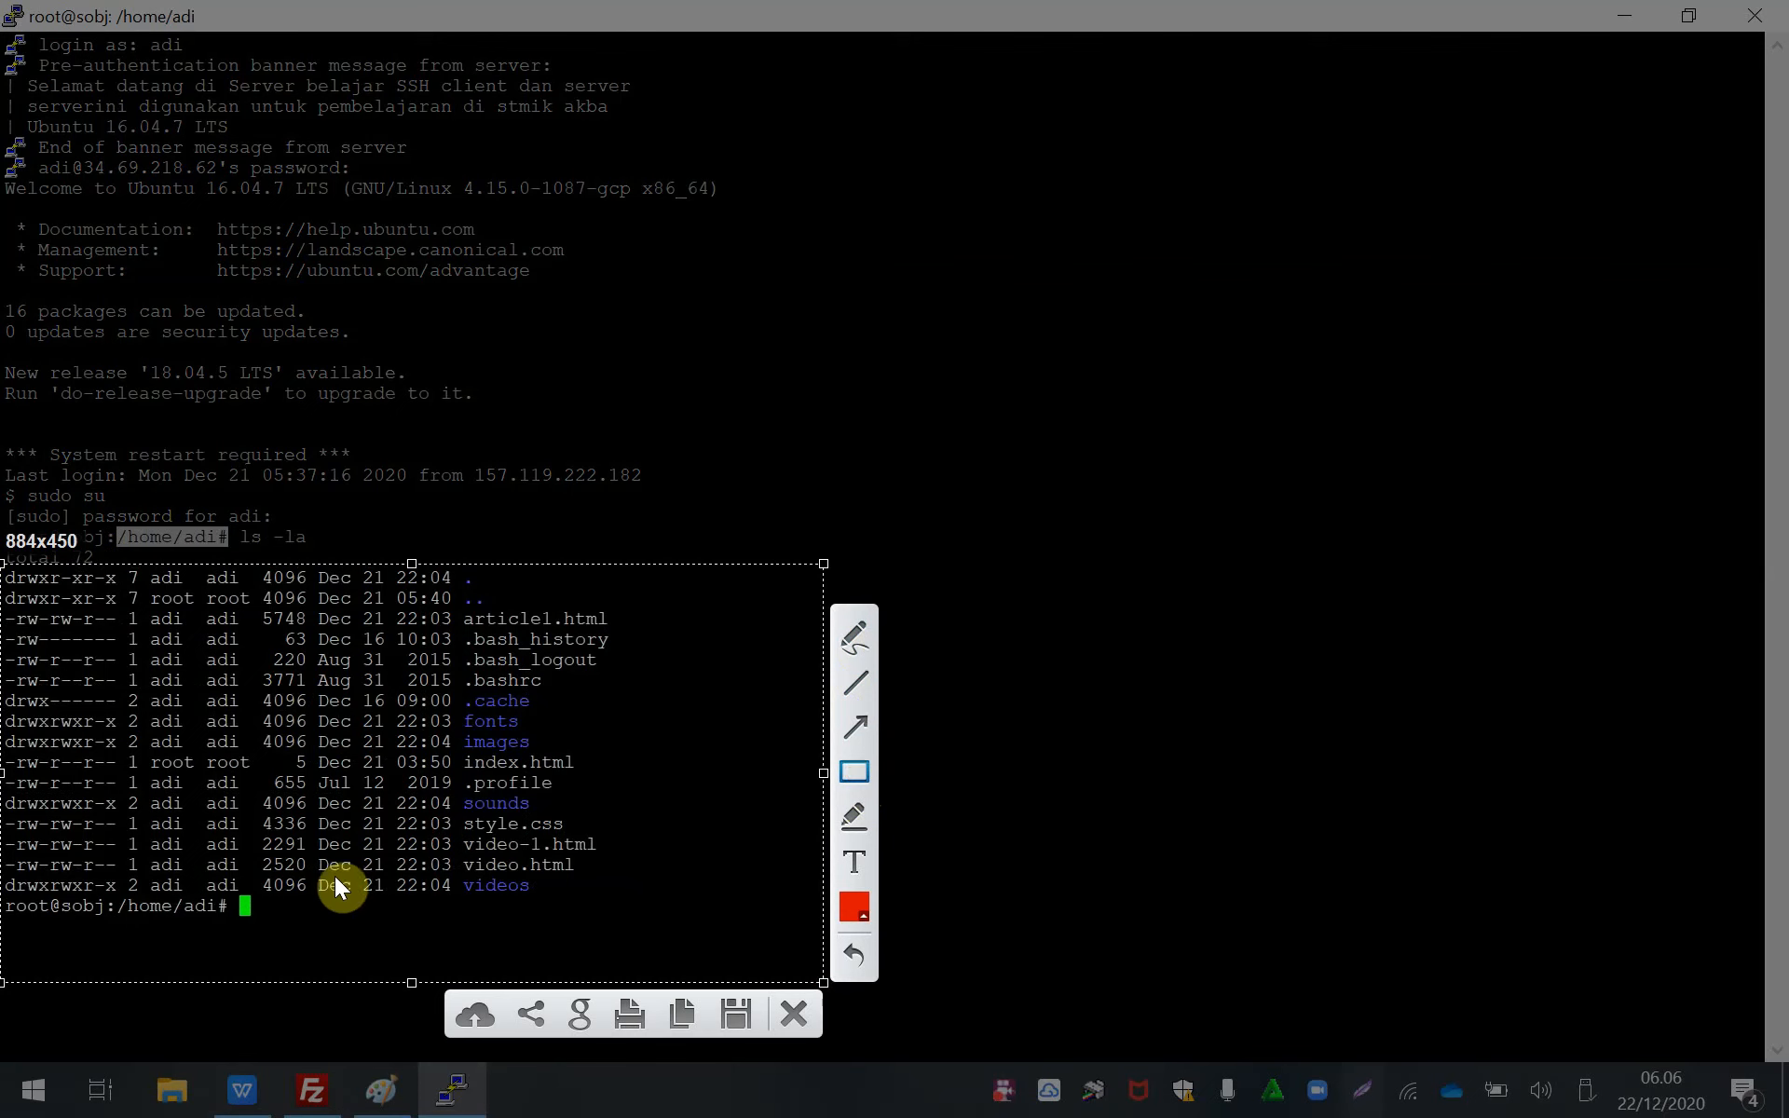
left_click_drag(4, 751, 294, 773)
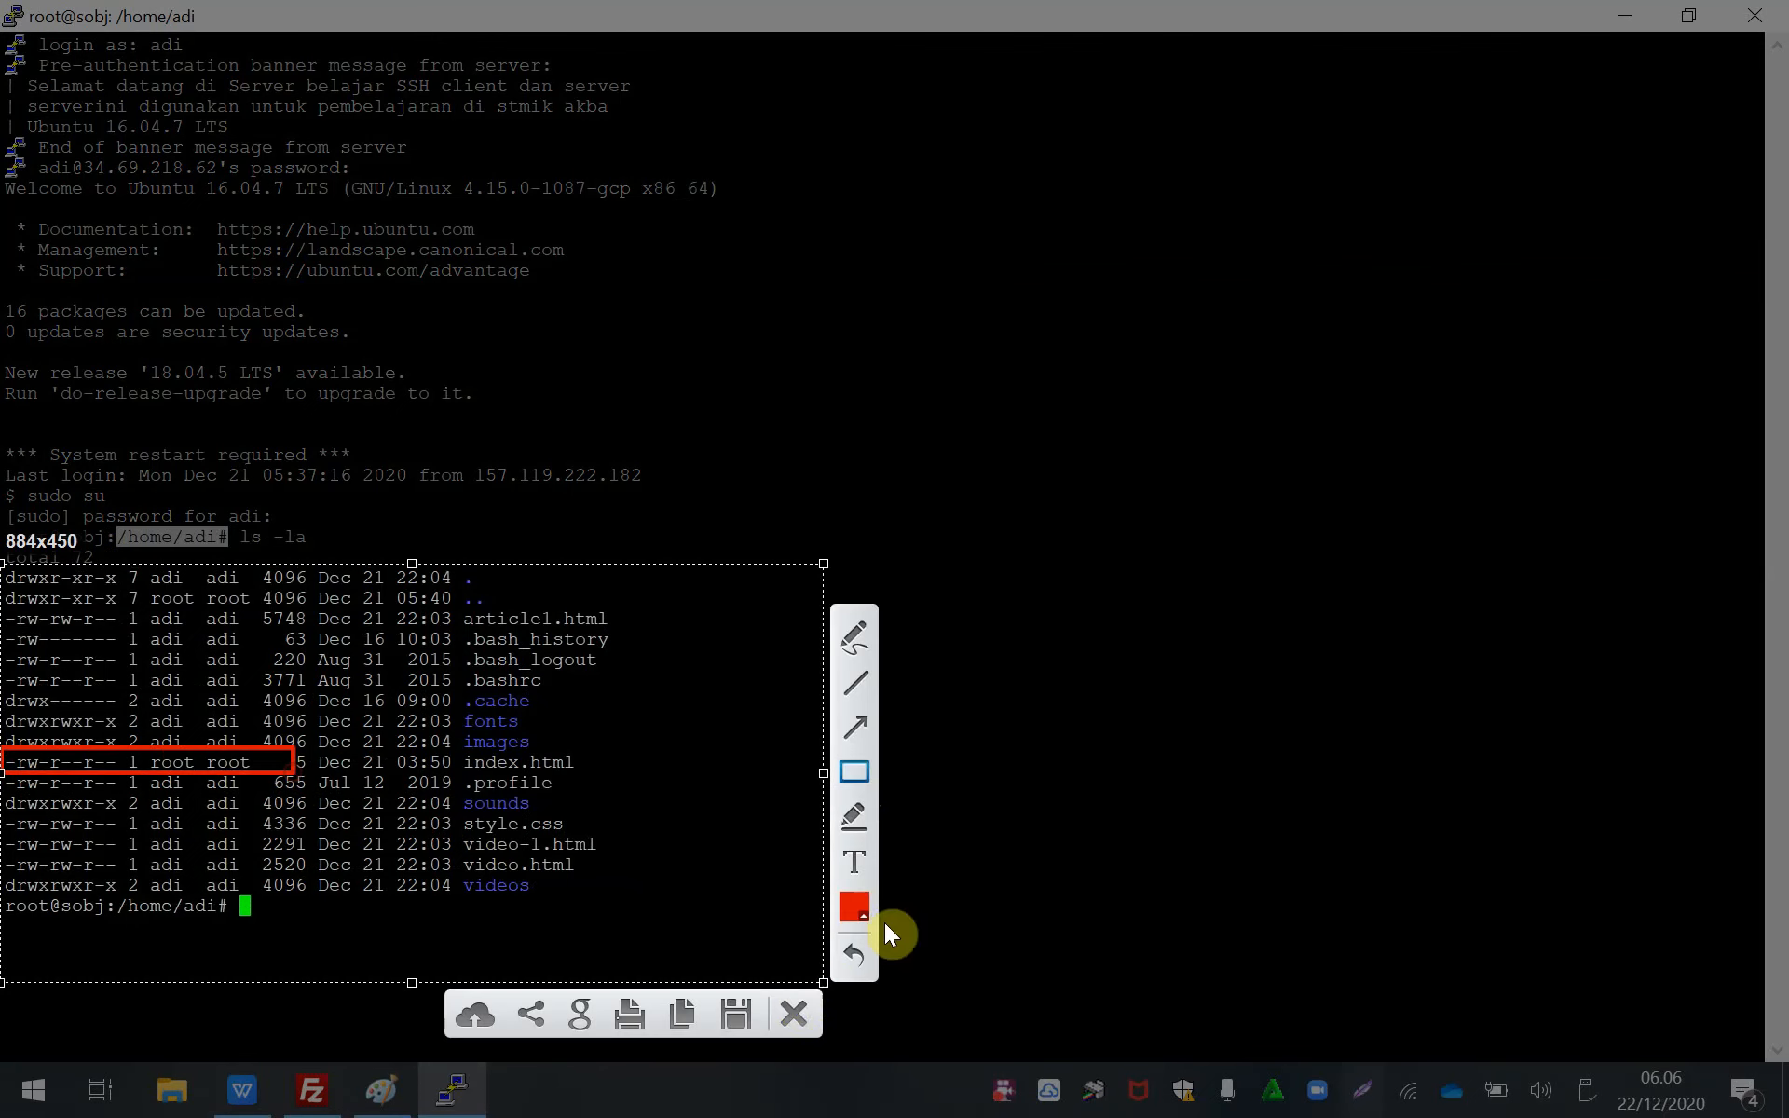
left_click(790, 1015)
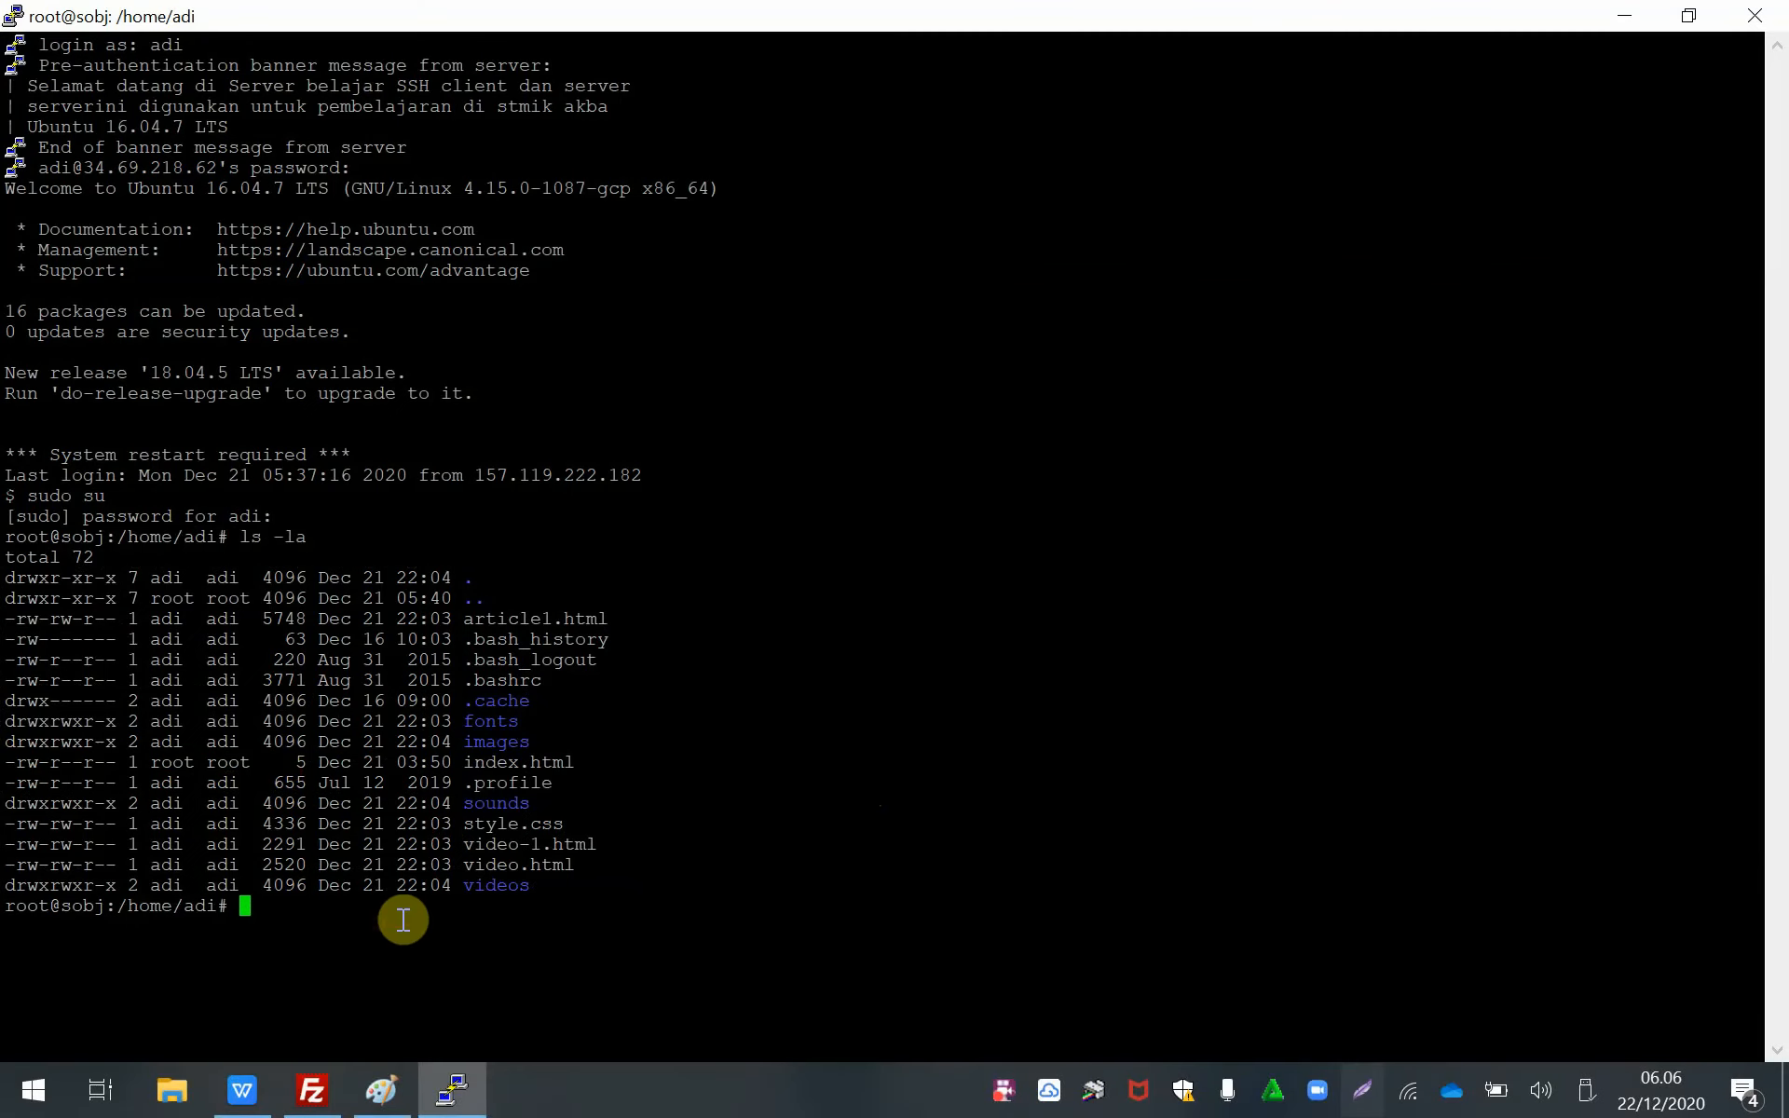
- Change the owner and group of index.html to the login account with chown -R
type("cho")
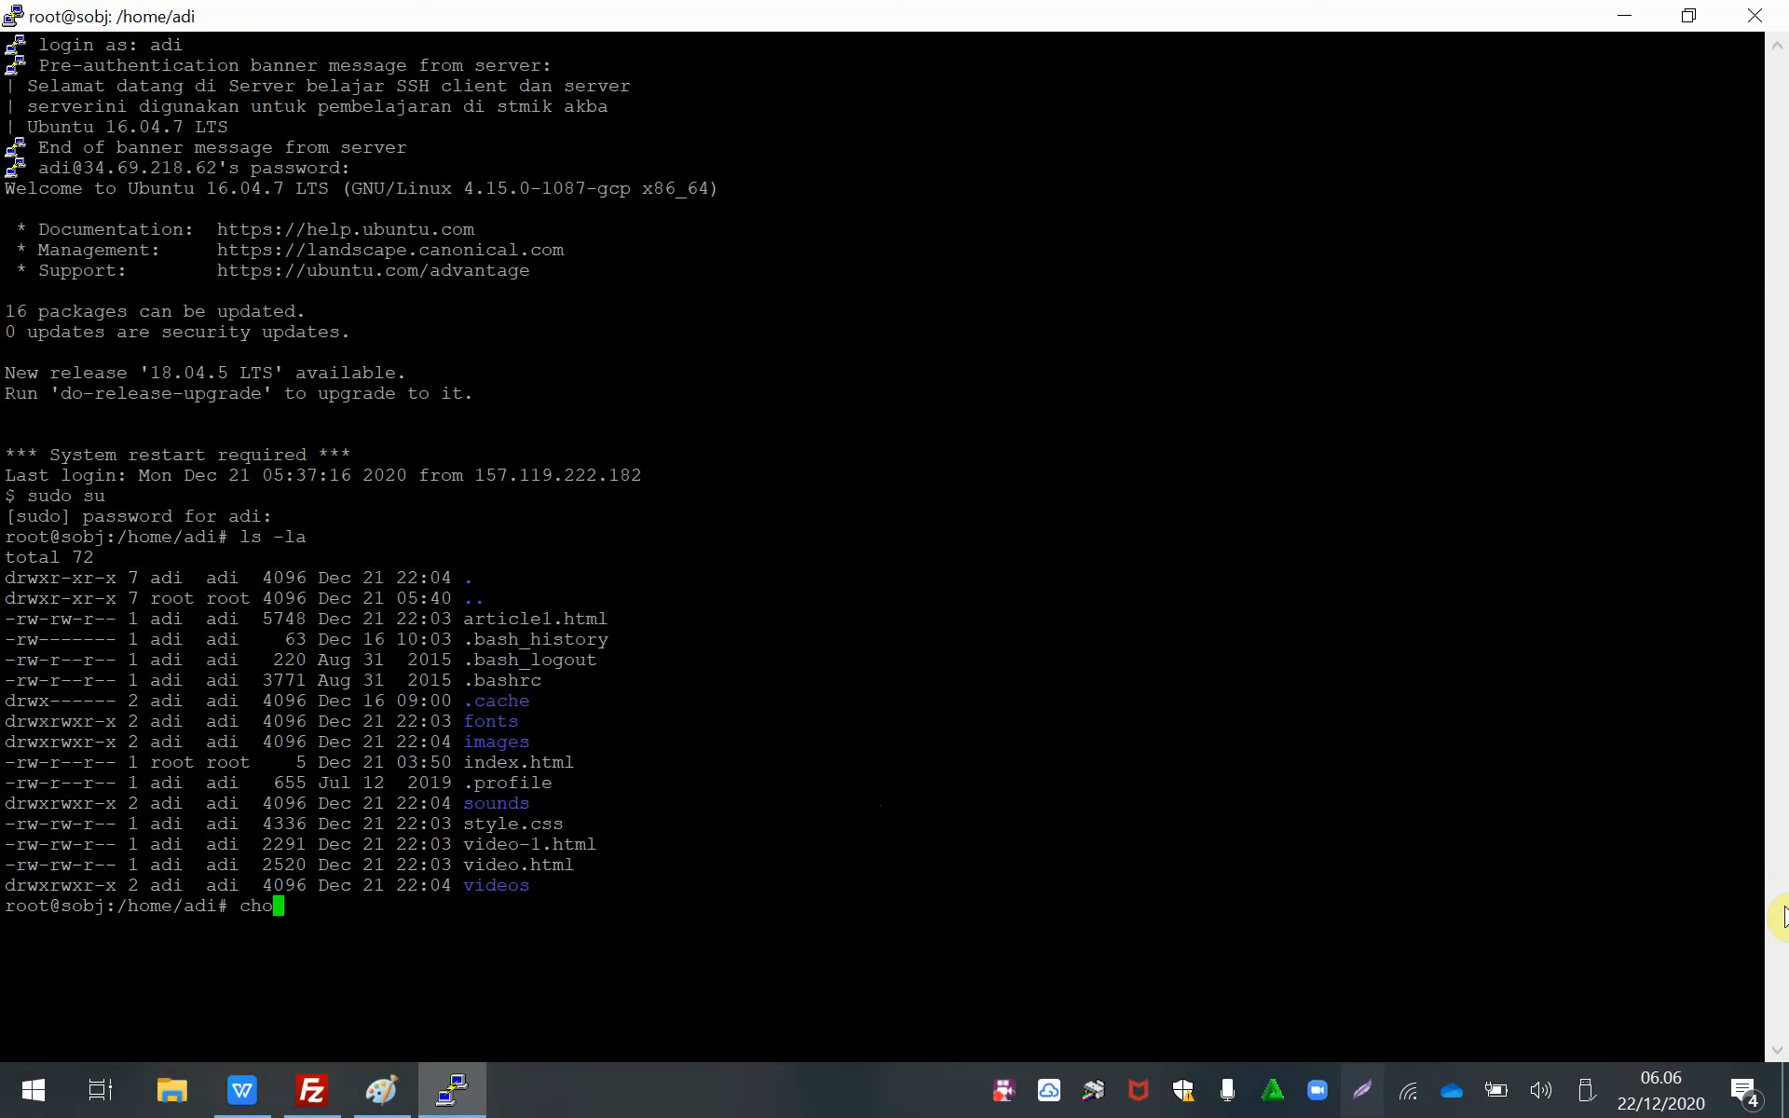
type("wn -R adi.adi index.html")
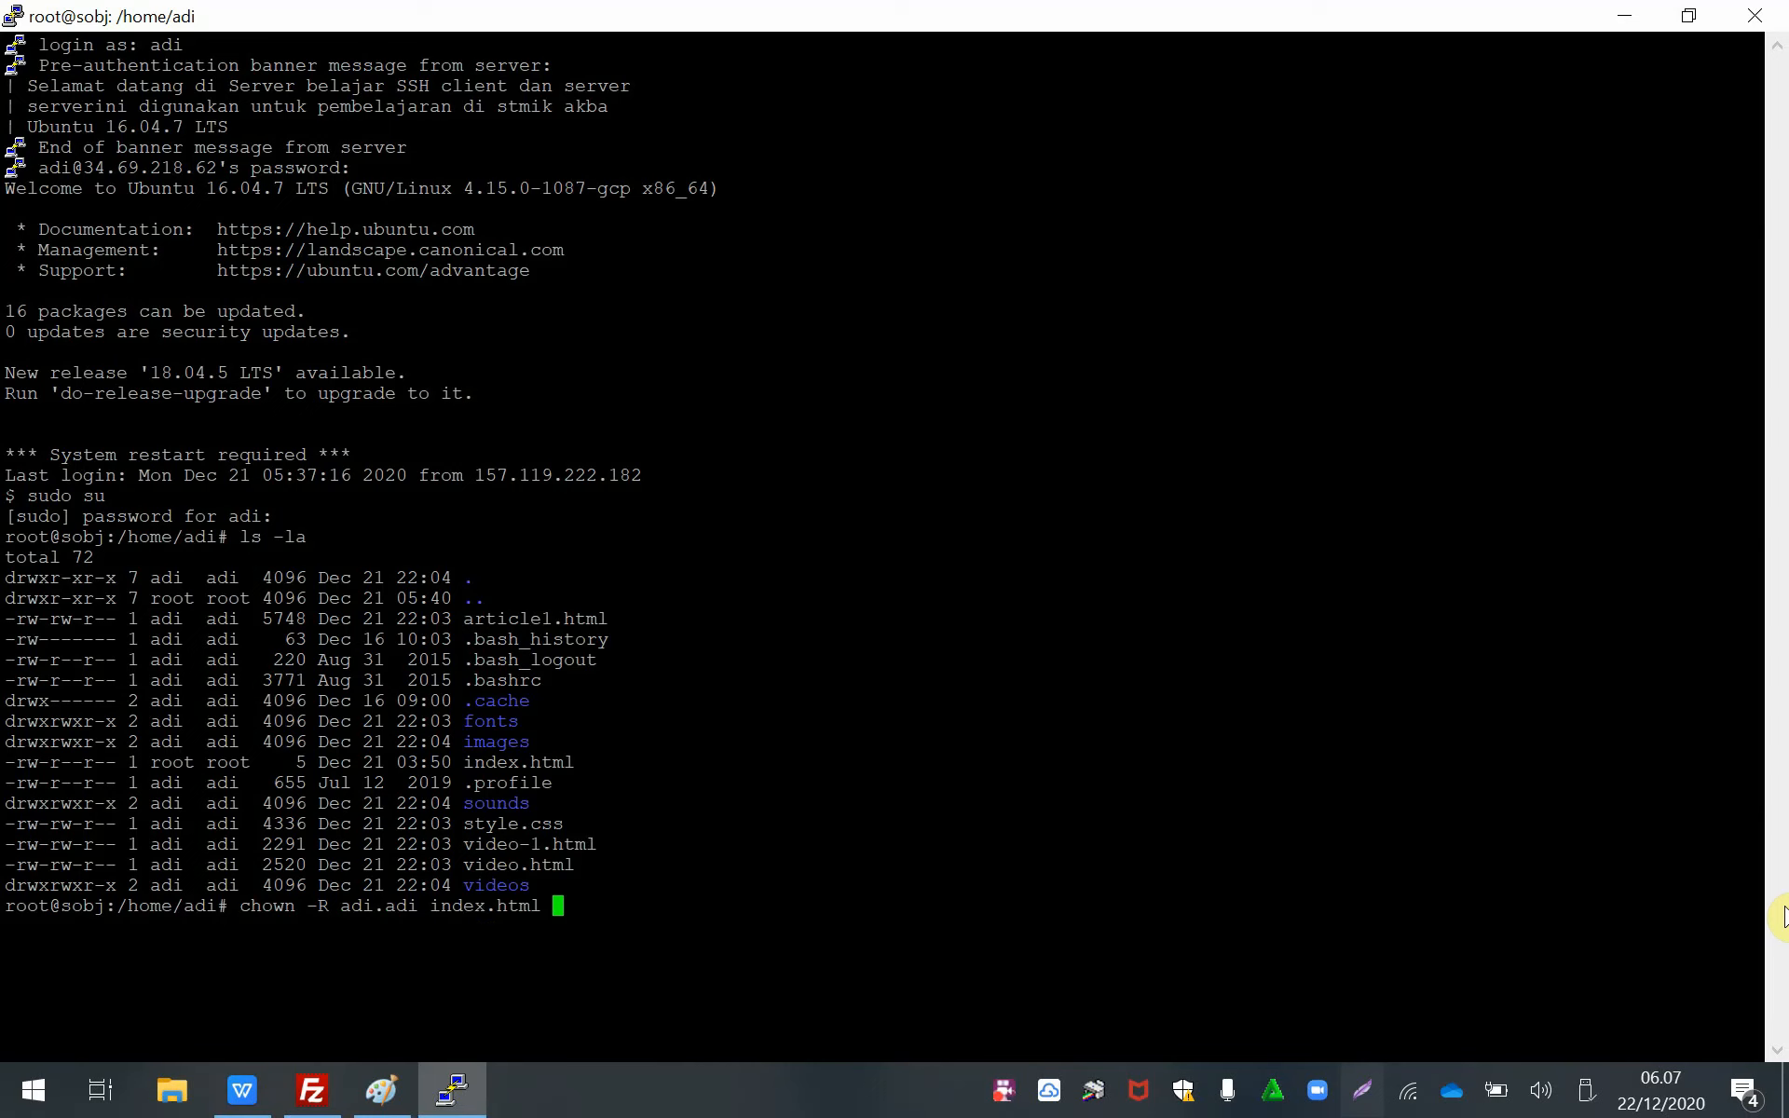
key("Return")
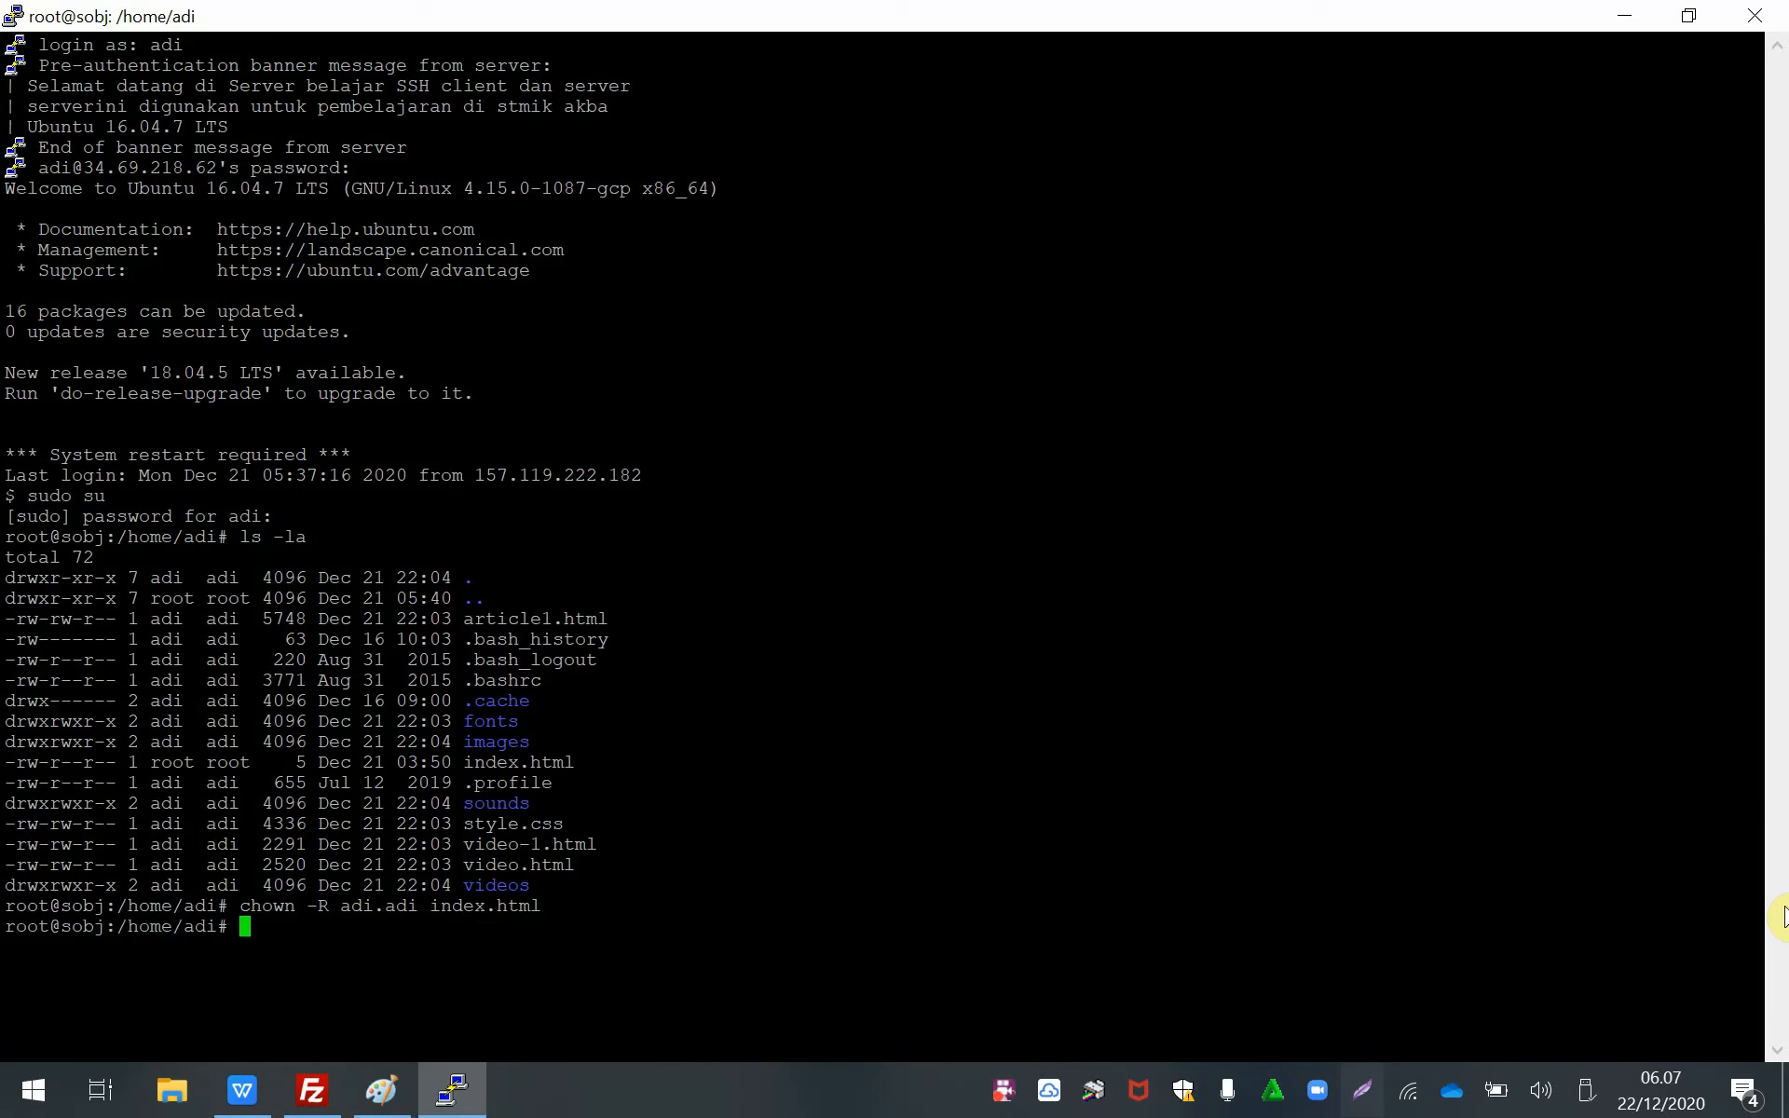
- Switch to FileZilla, reconnect to the server in a new tab, and check the owner of the remote index.html
left_click(312, 1090)
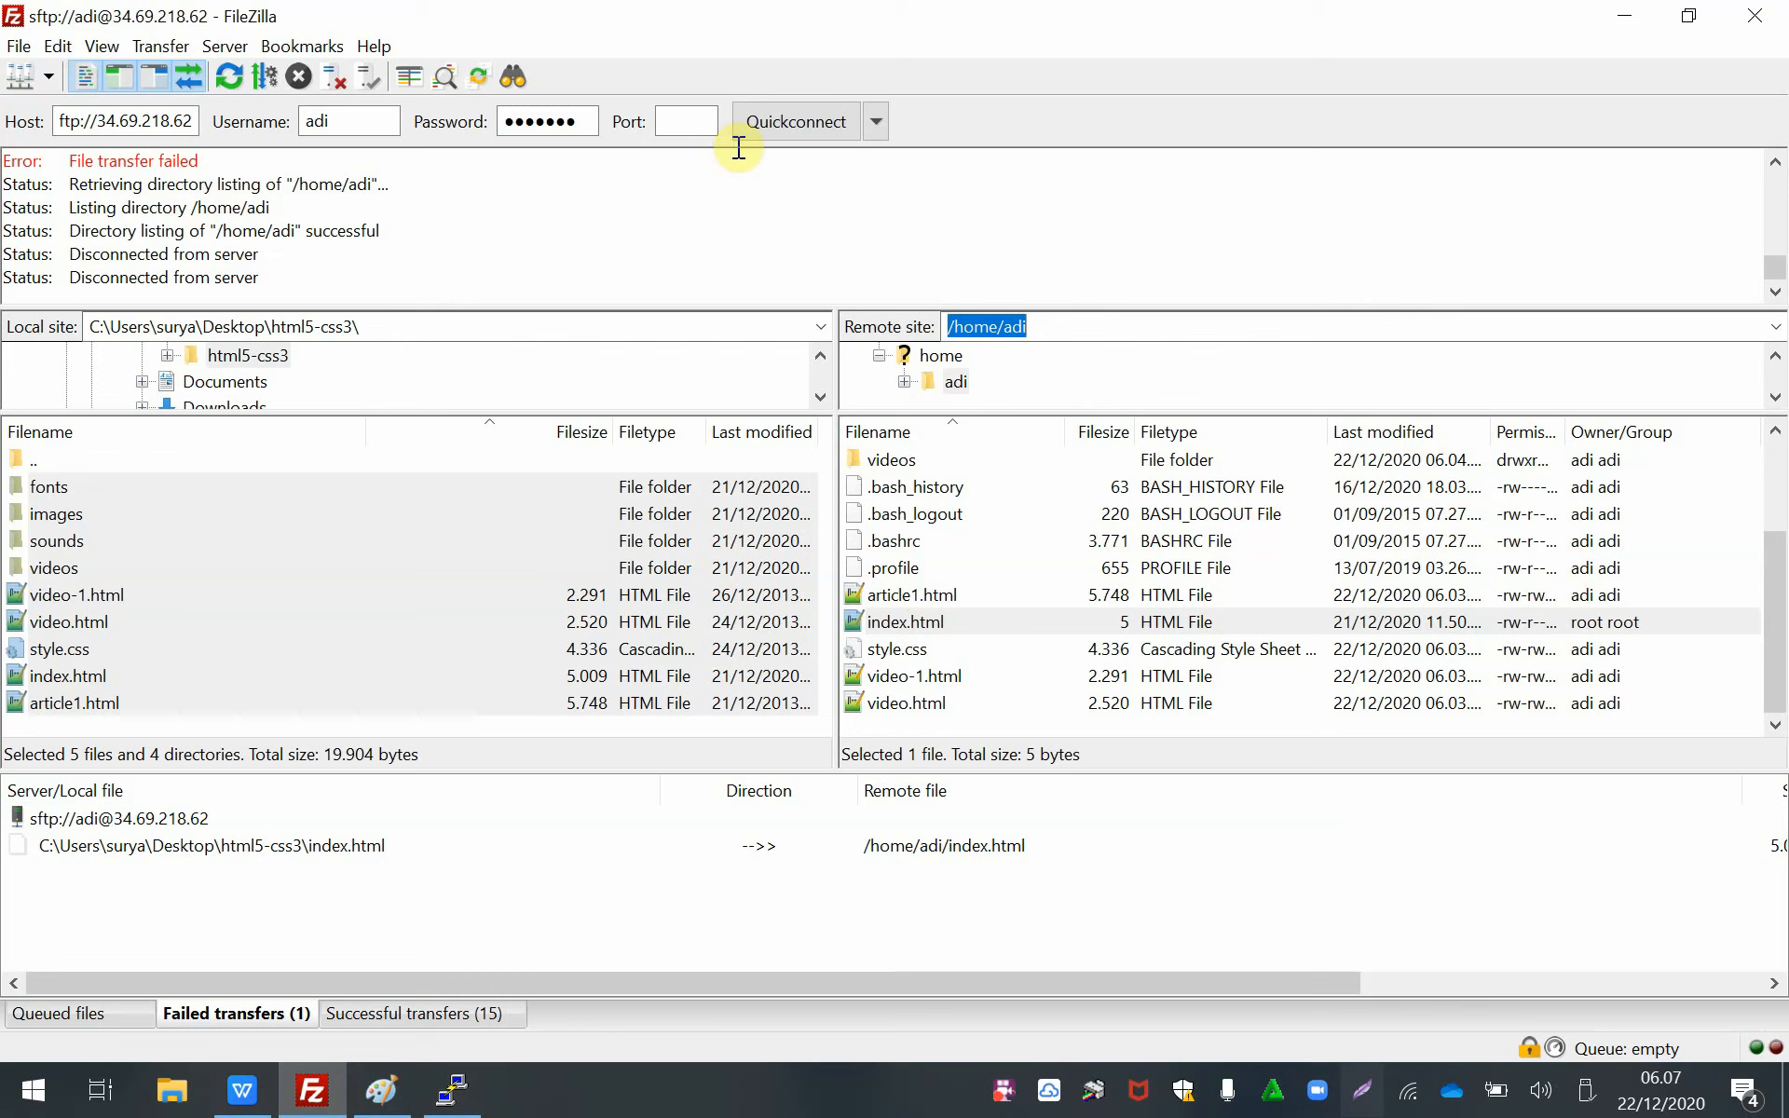
left_click(798, 121)
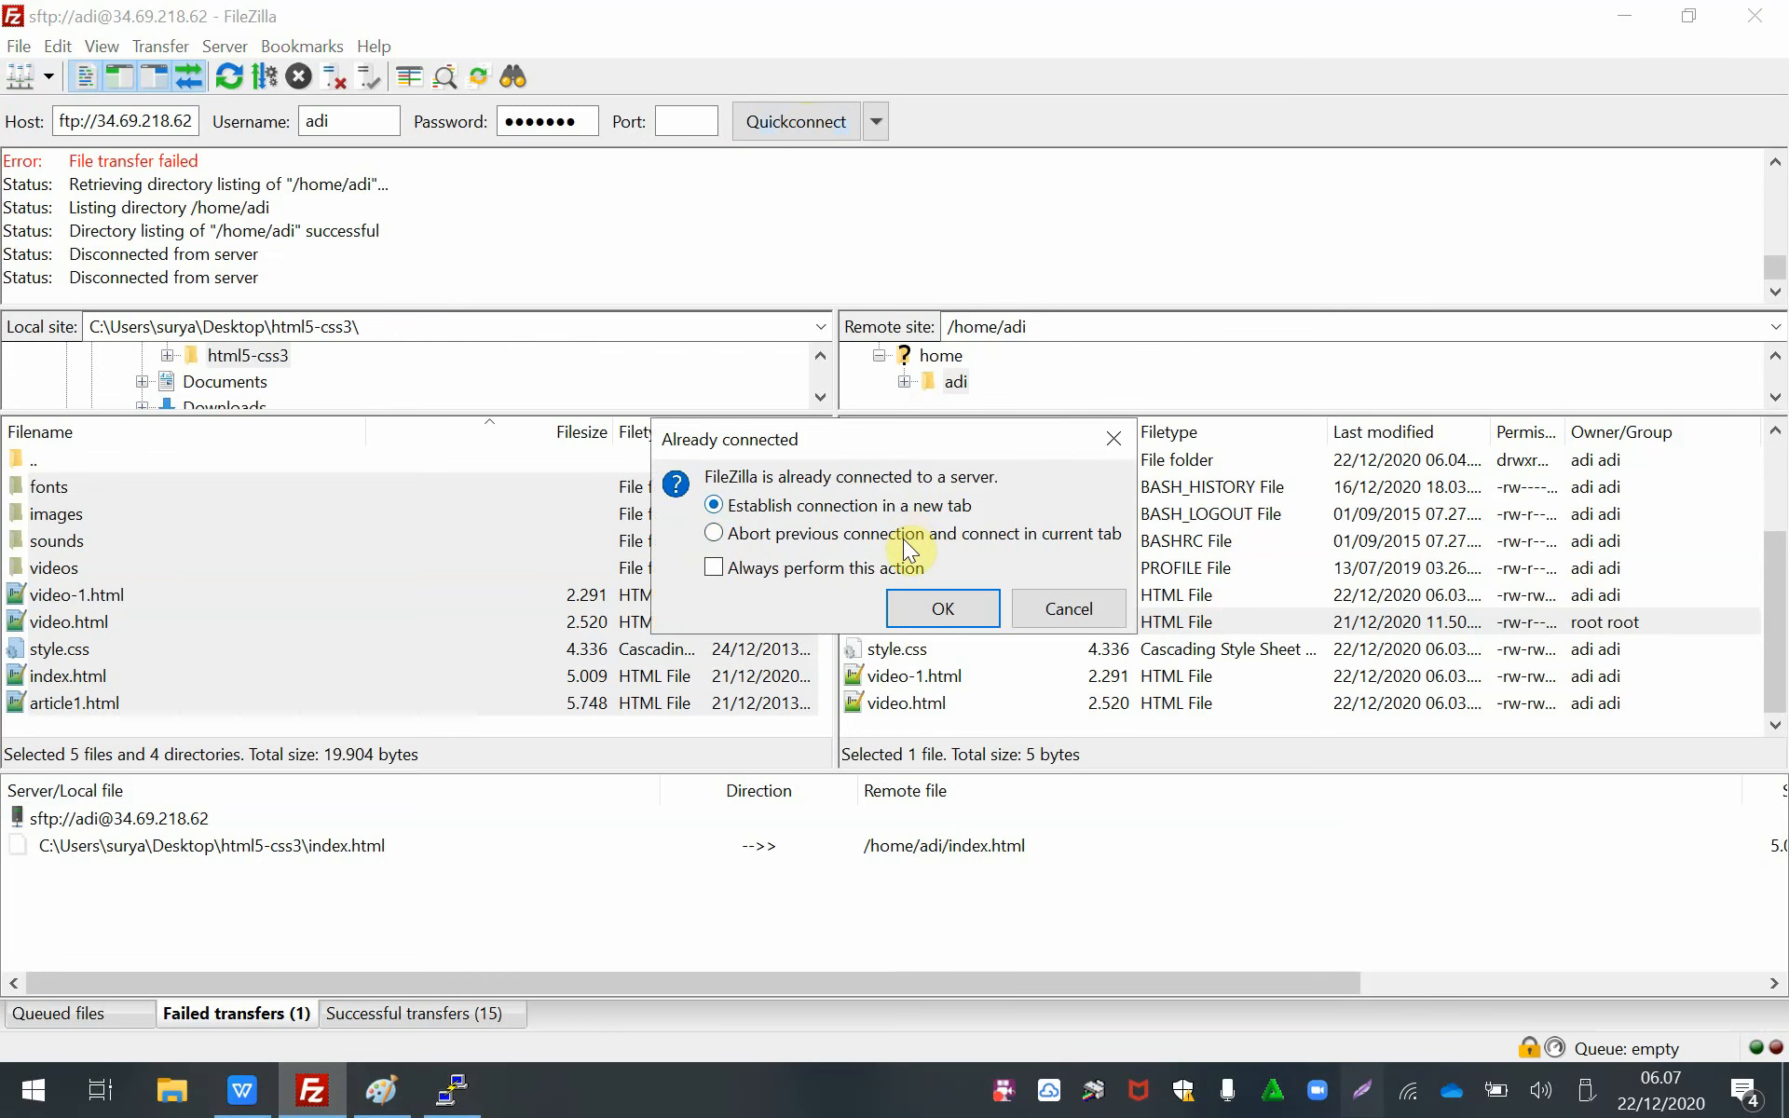
left_click(944, 609)
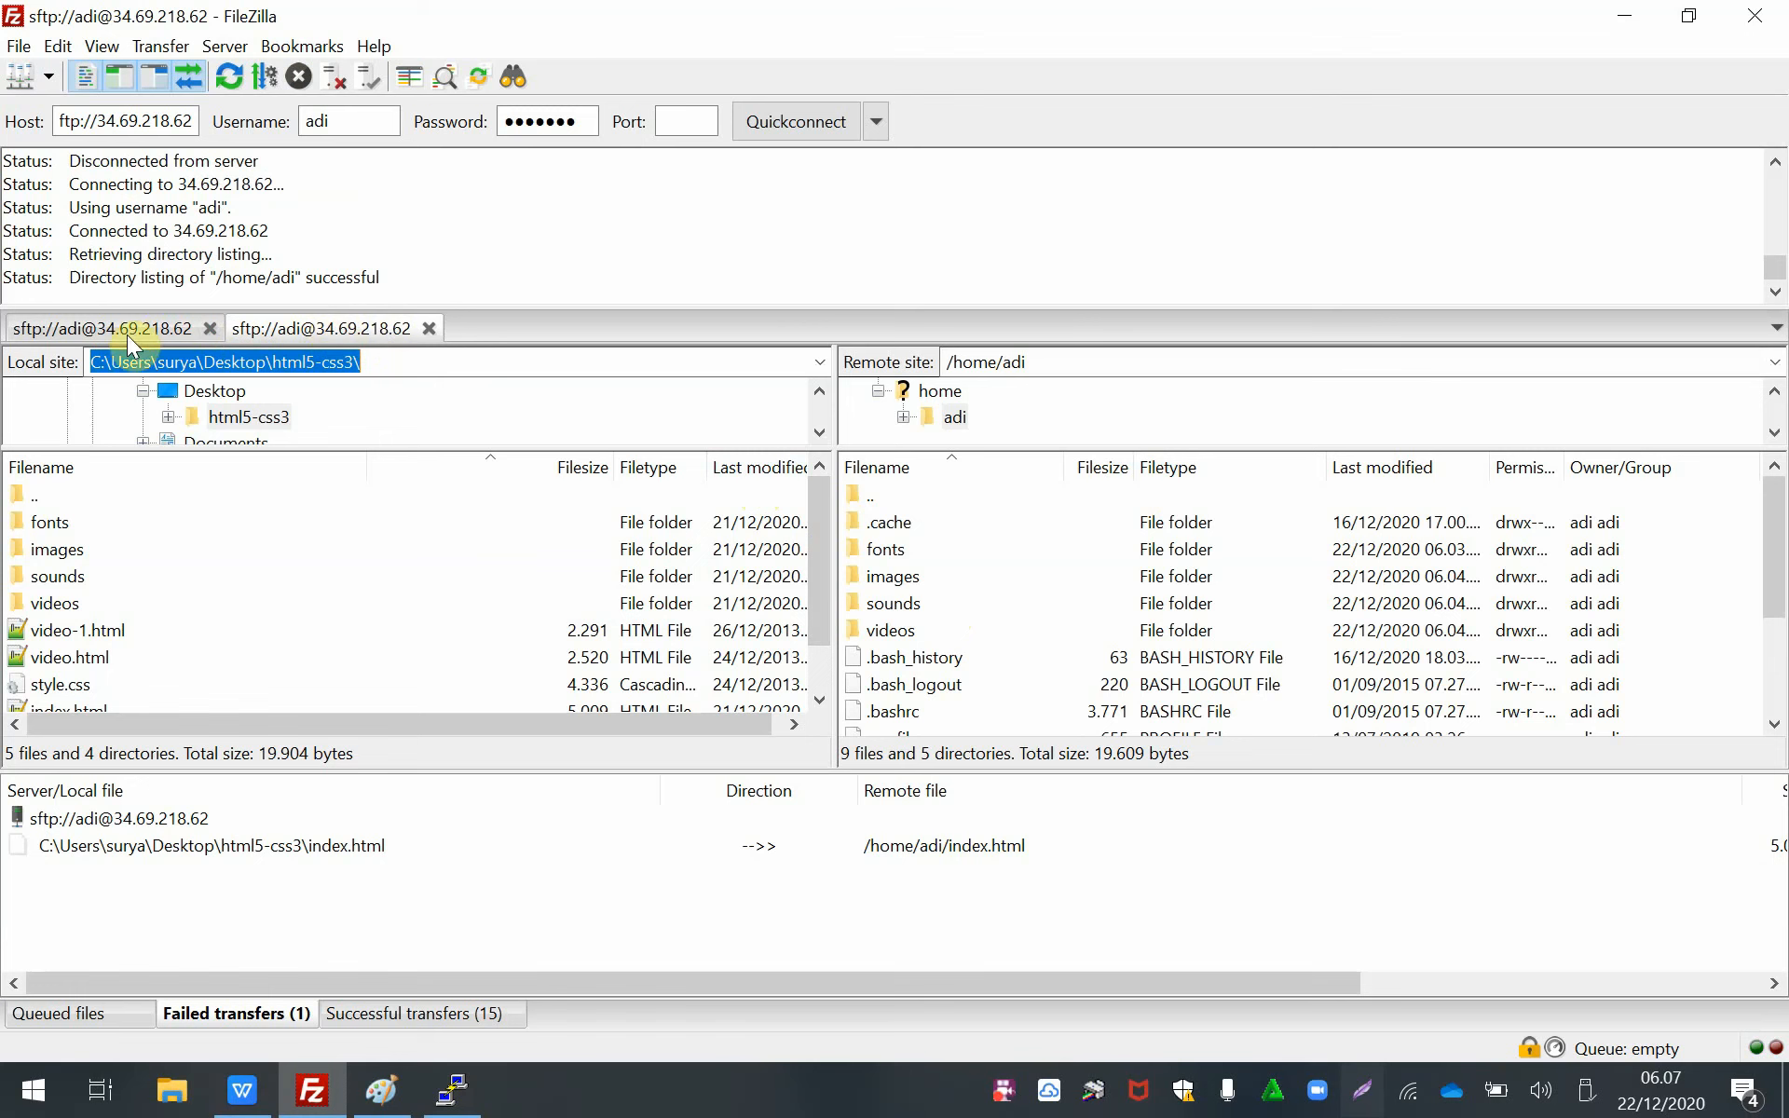
scroll(1782, 623, "down", 1)
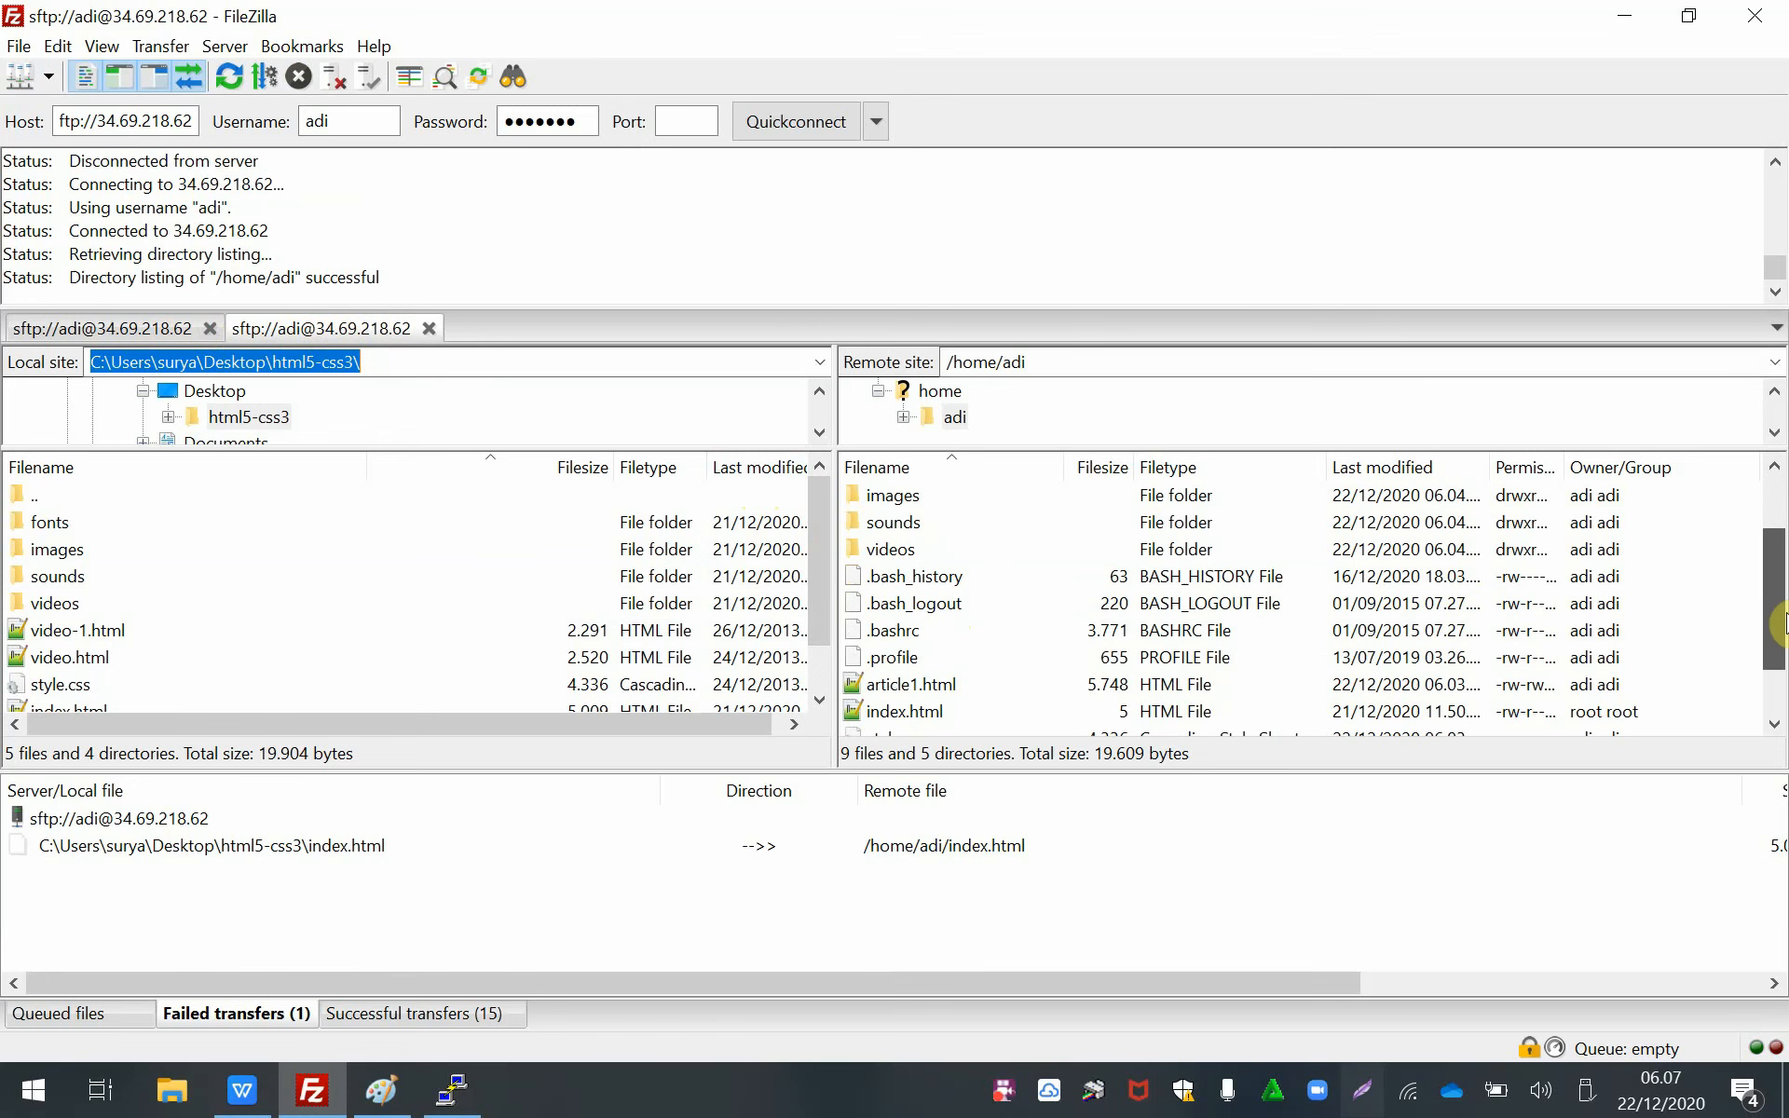
scroll(1781, 623, "down", 1)
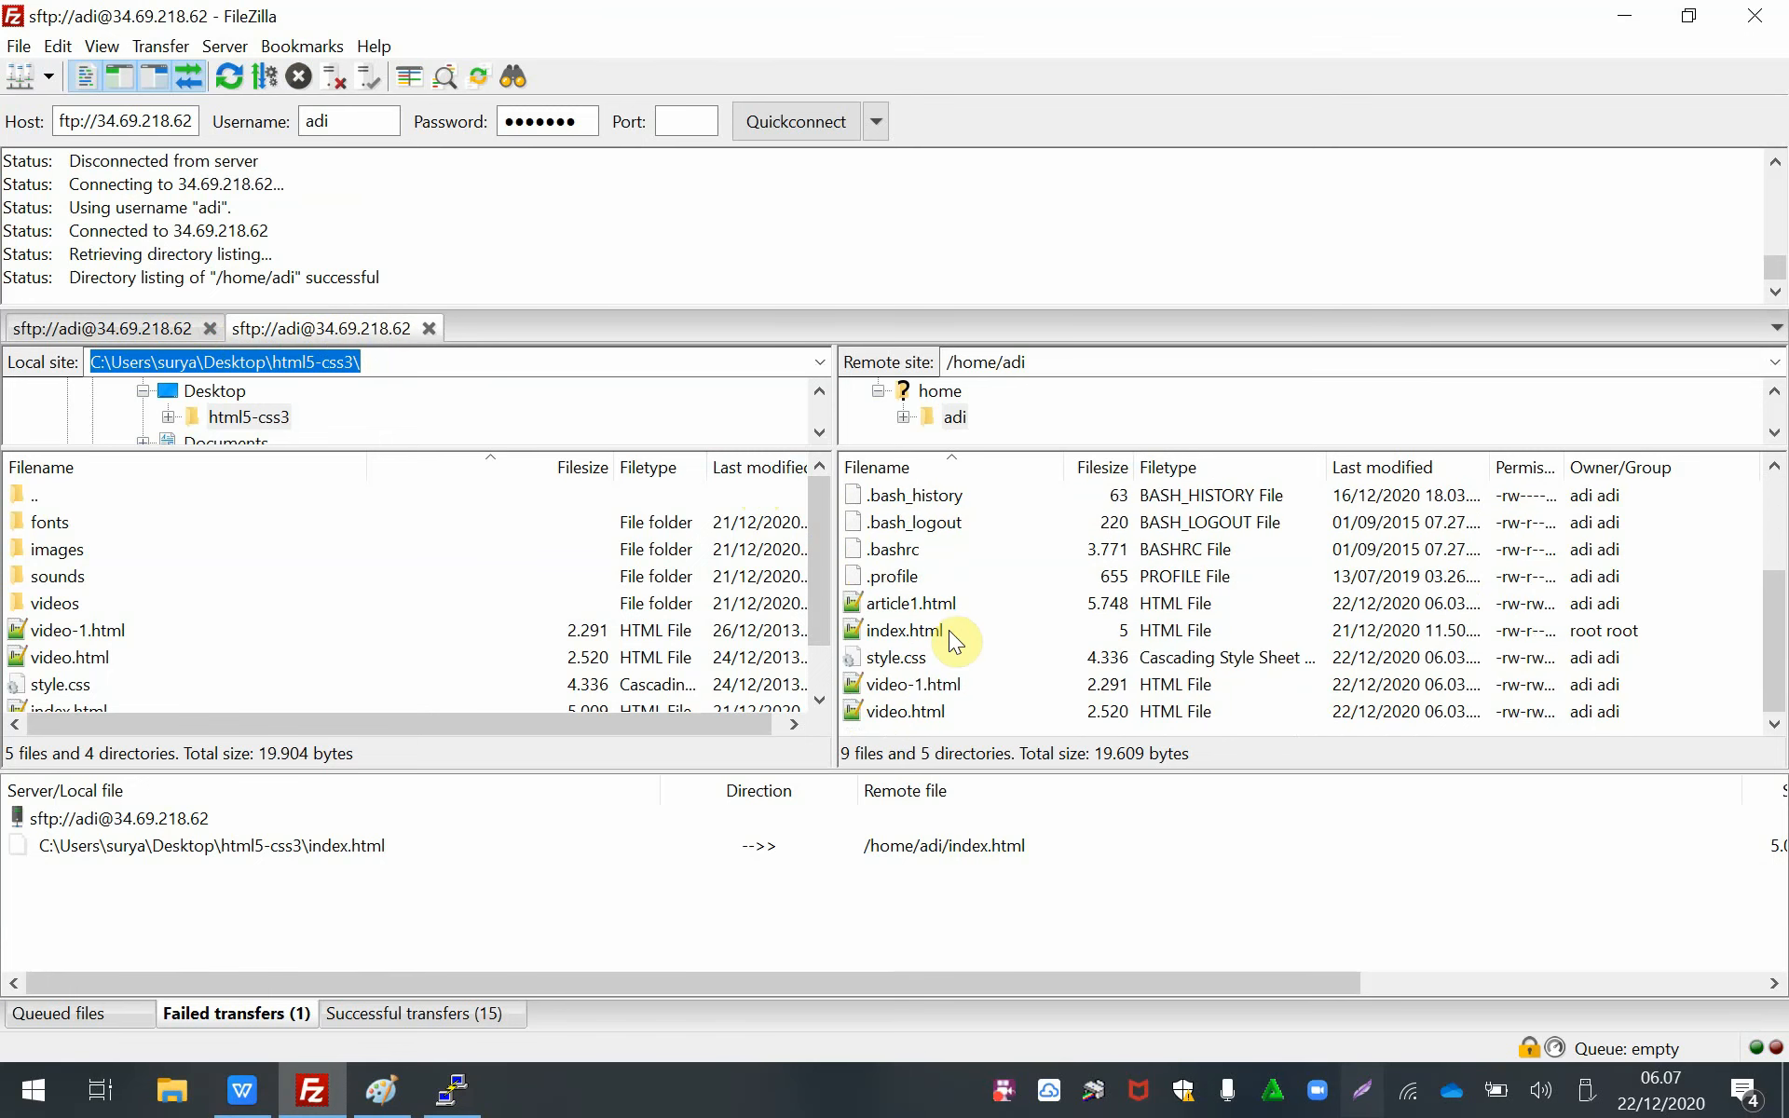
left_click(951, 637)
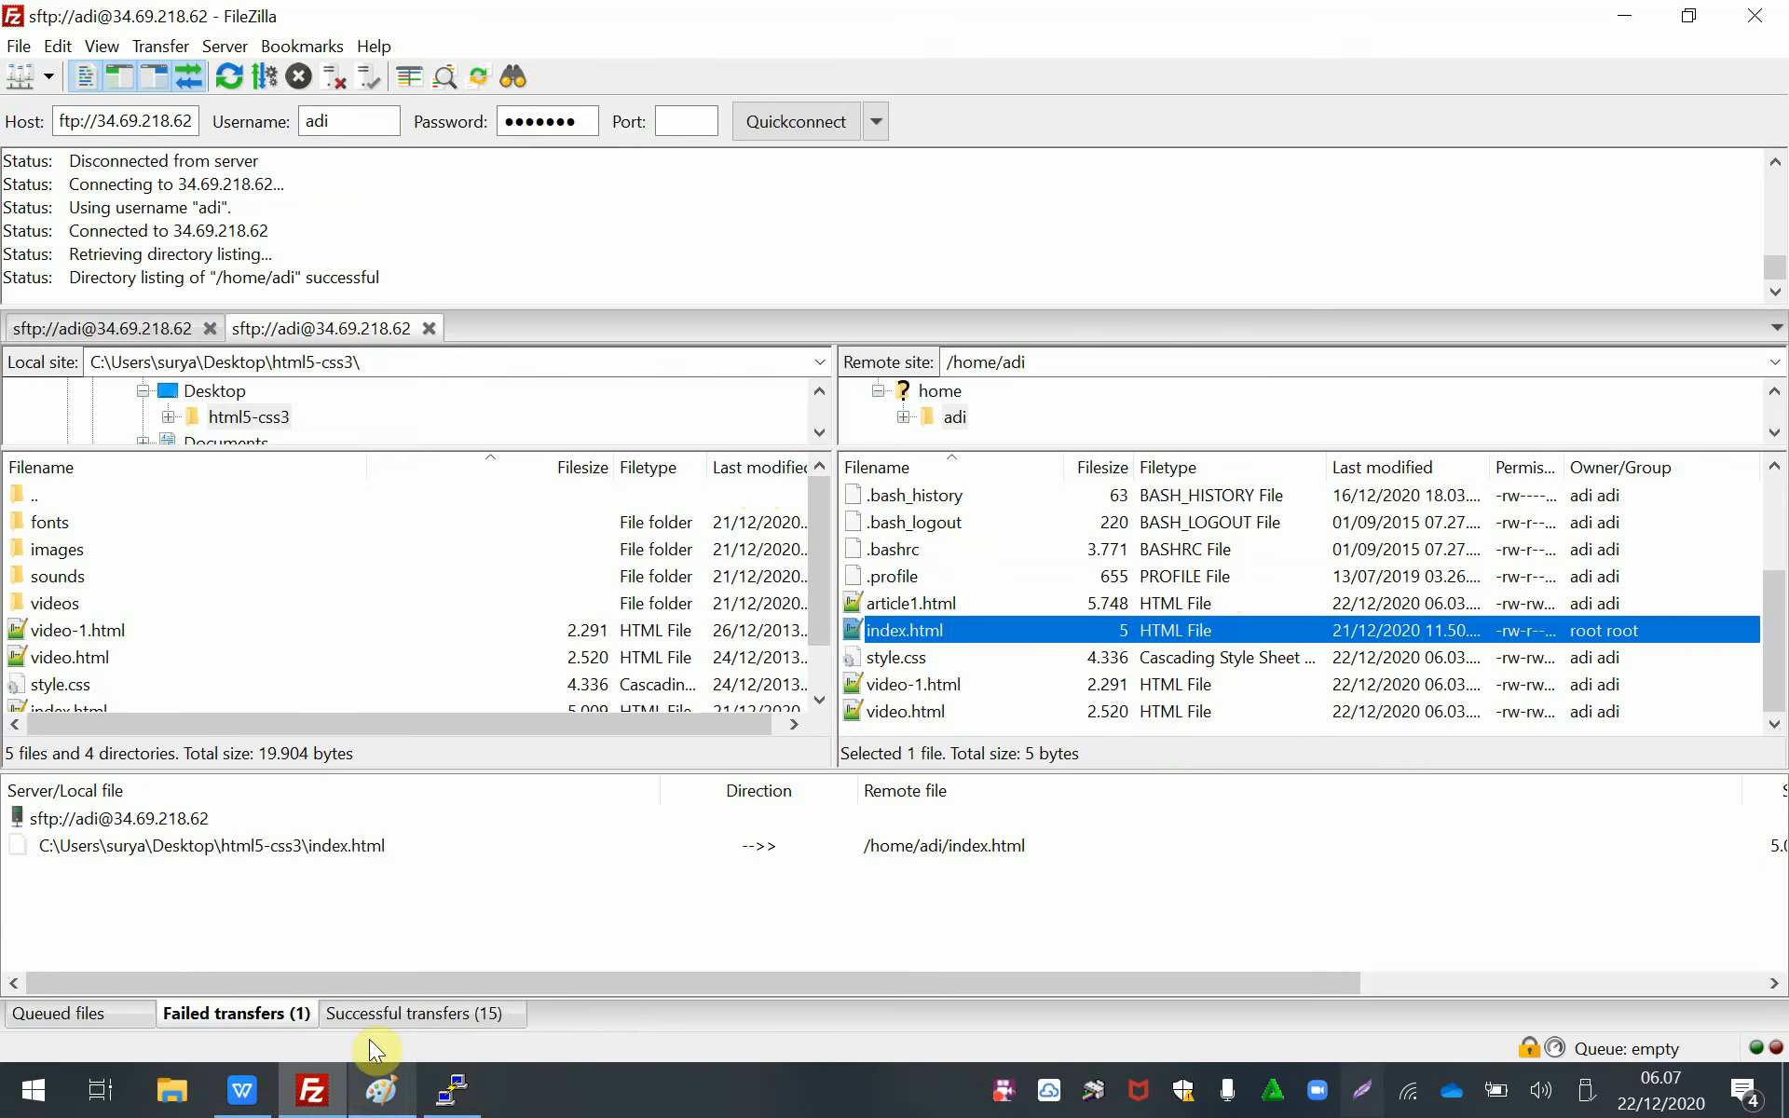
- Switch to PuTTY and list the home directory again with ls -la to check the index.html ownership
left_click(452, 1091)
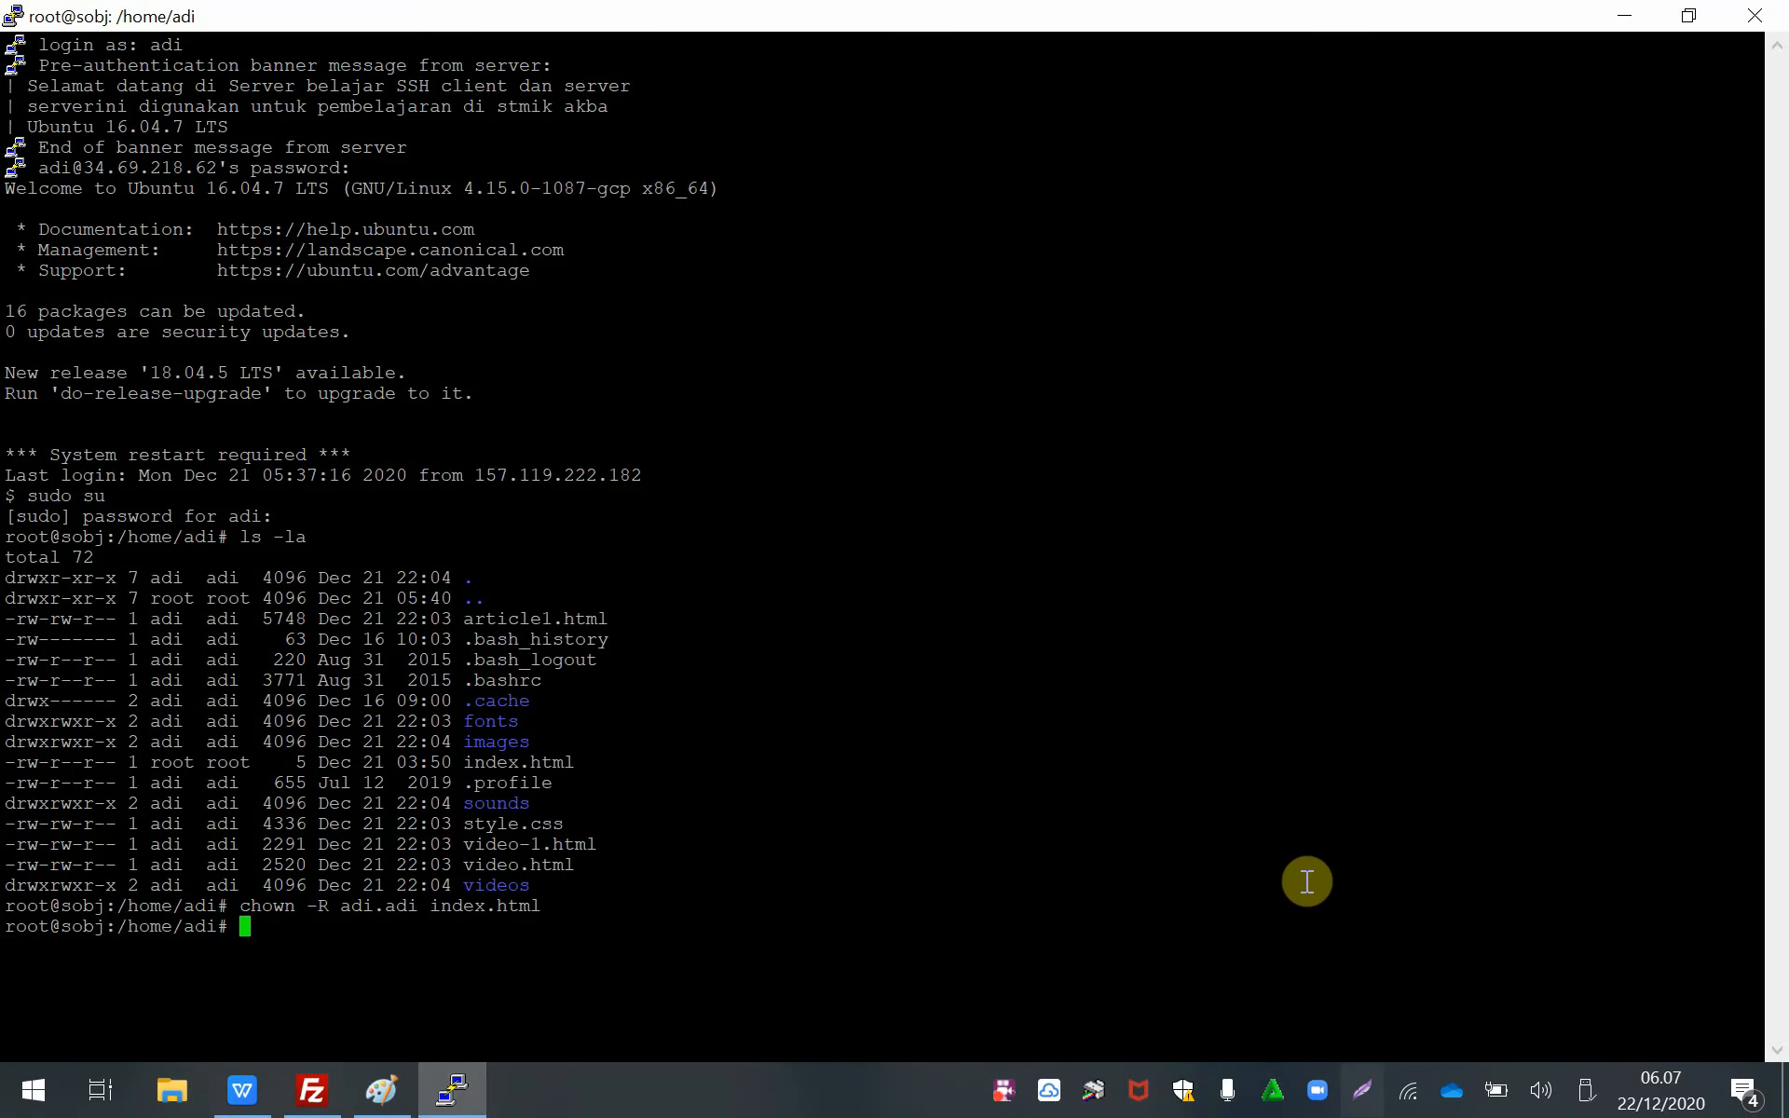
type("ls -la")
key("Return")
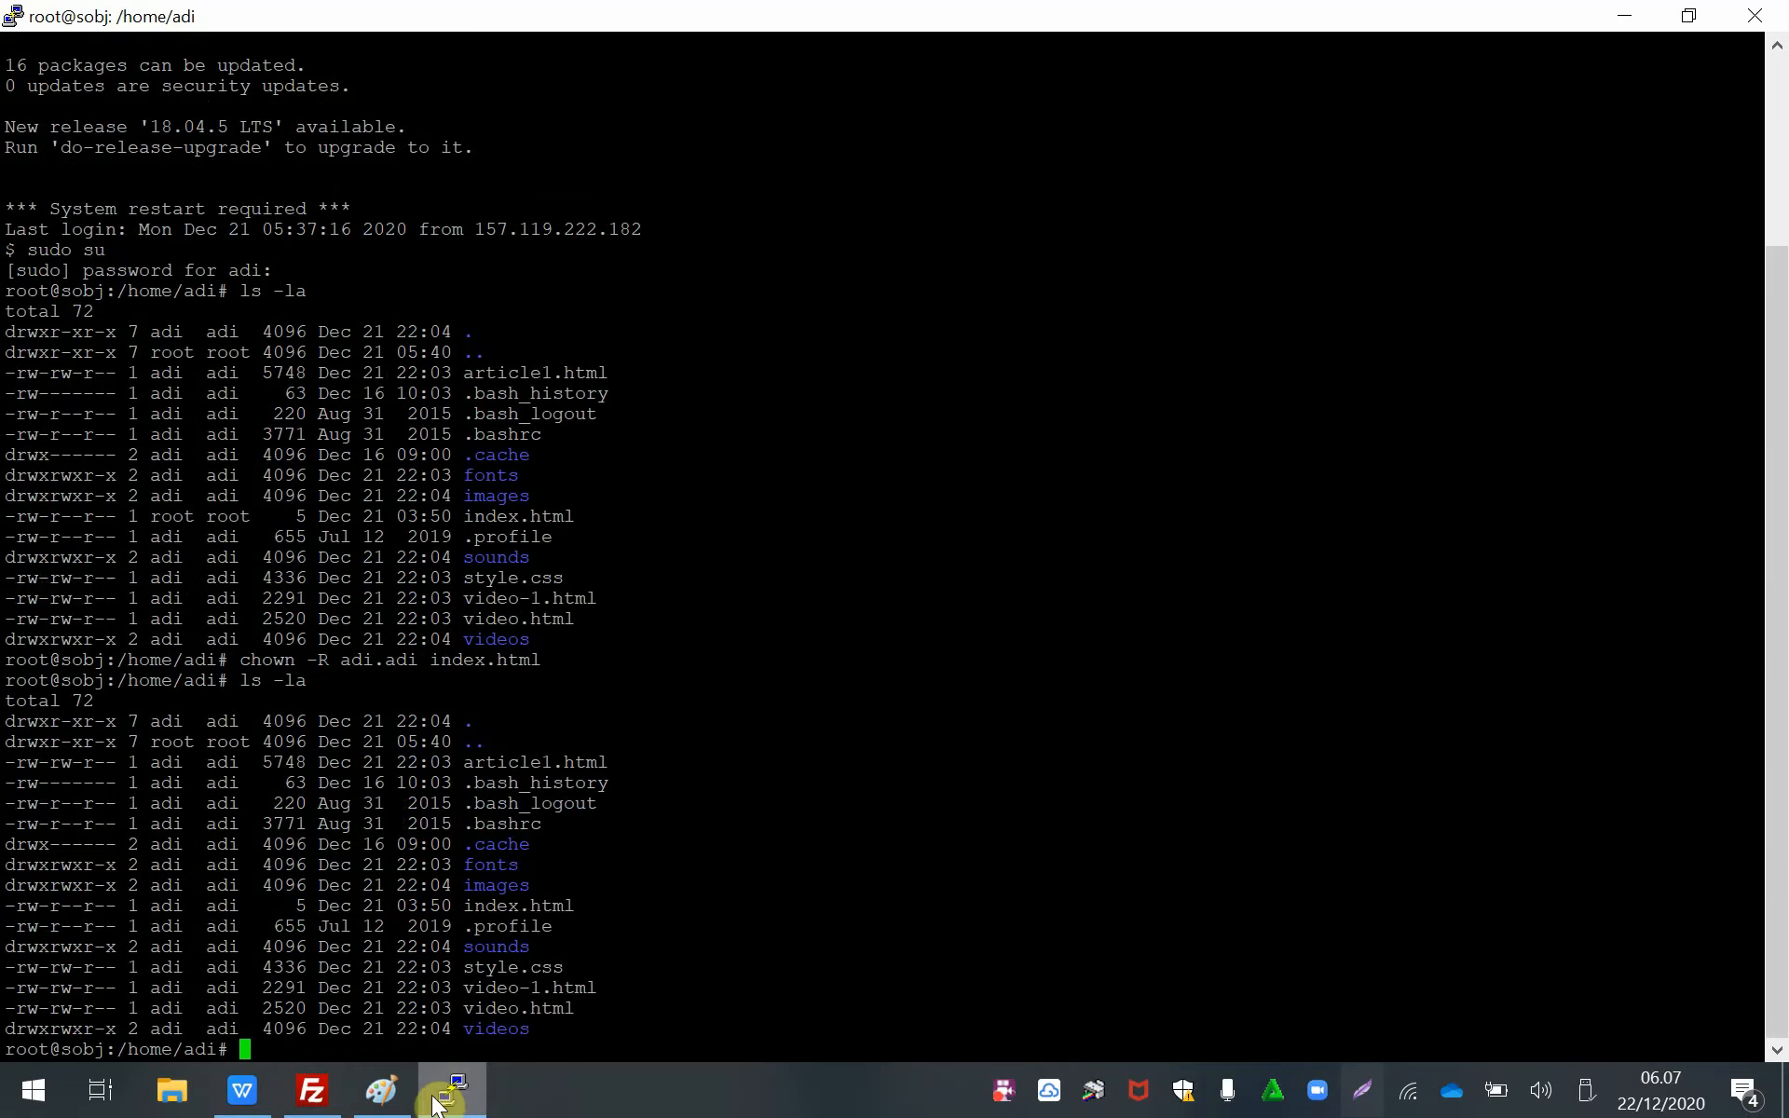
- Switch to FileZilla, close the older connection tab, and recheck the index.html owner in the remote file list
left_click(324, 1102)
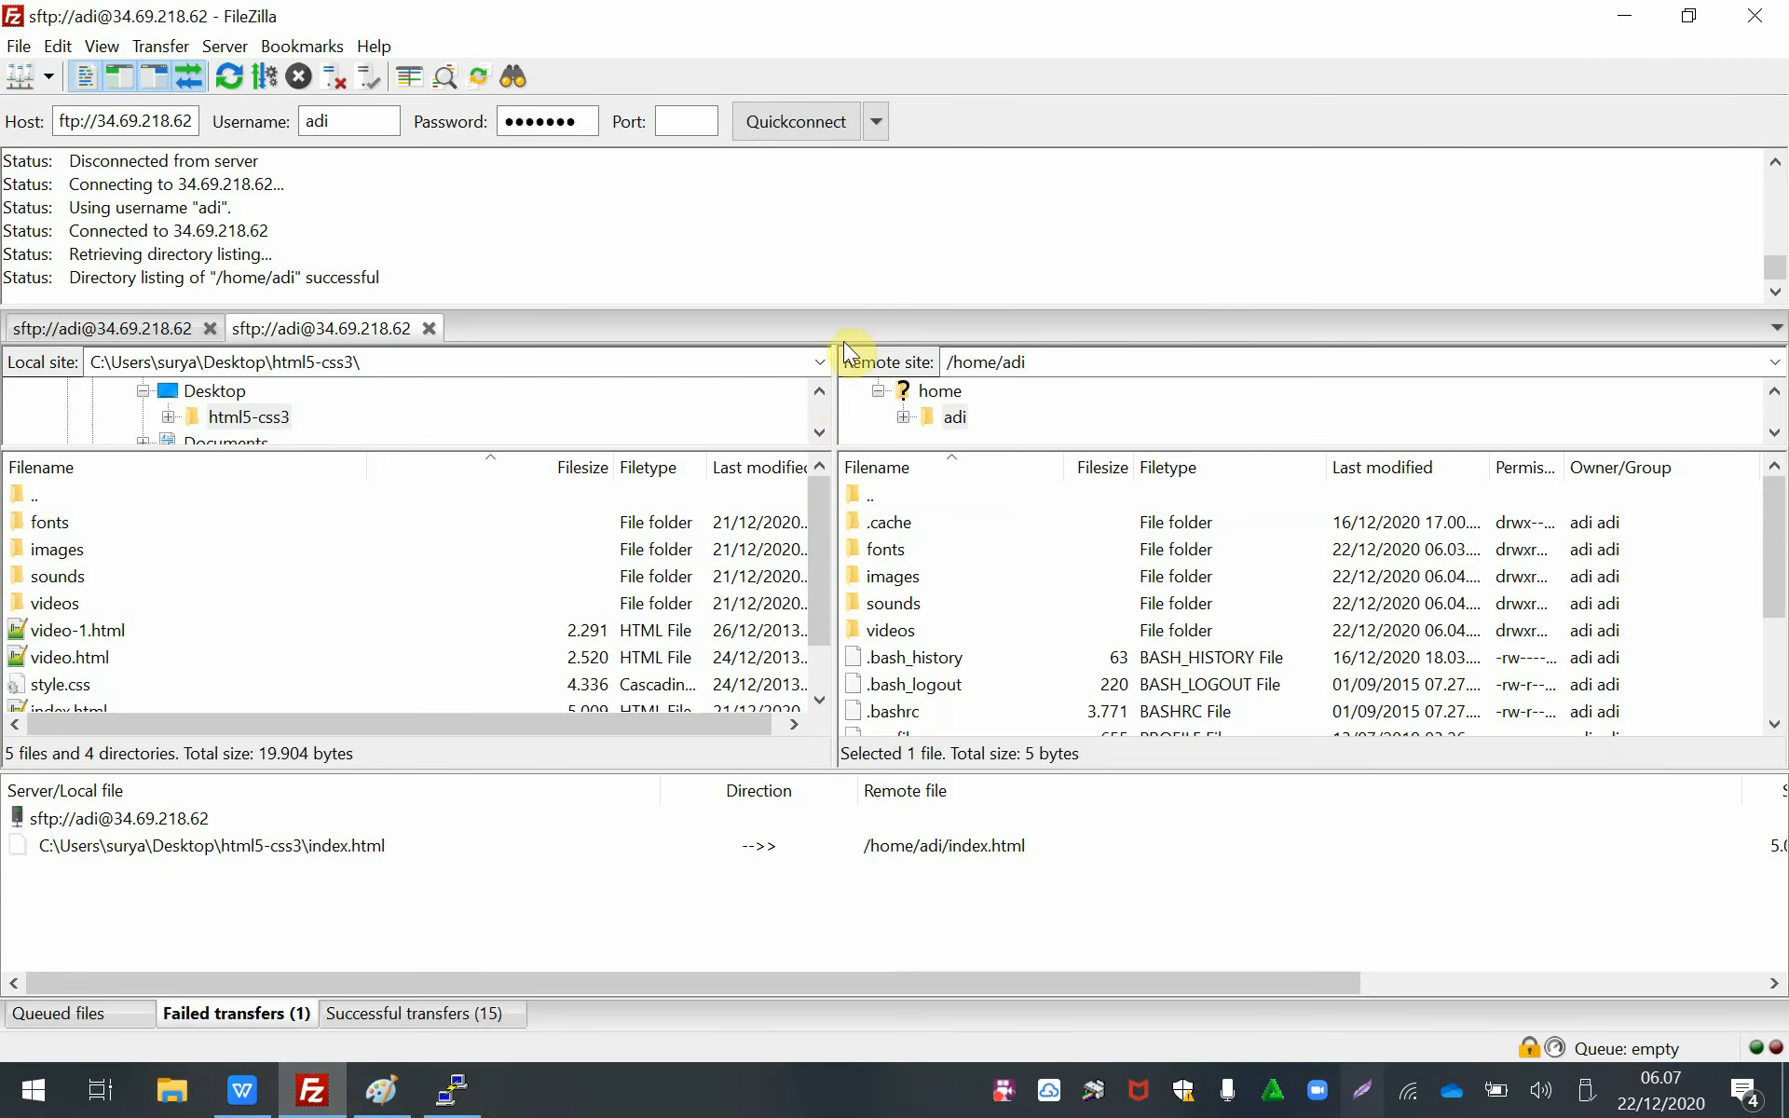
left_click(798, 351)
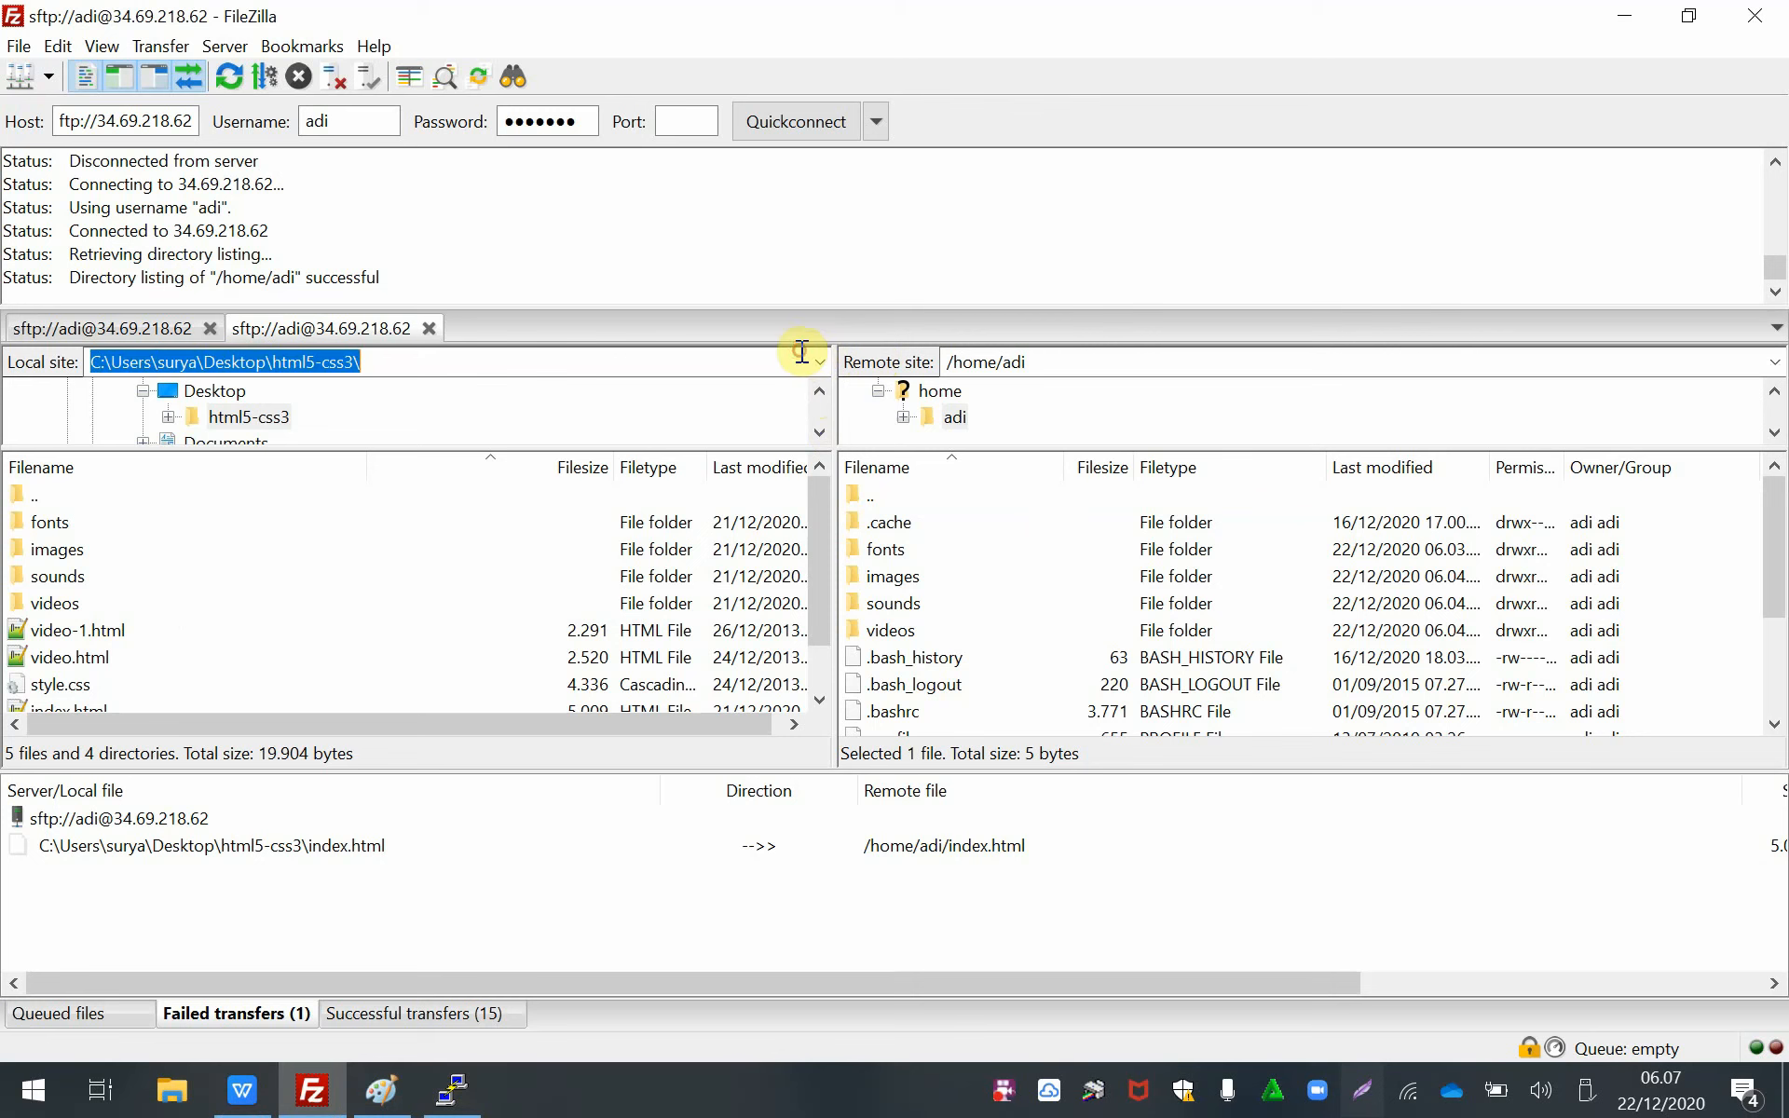
left_click(207, 328)
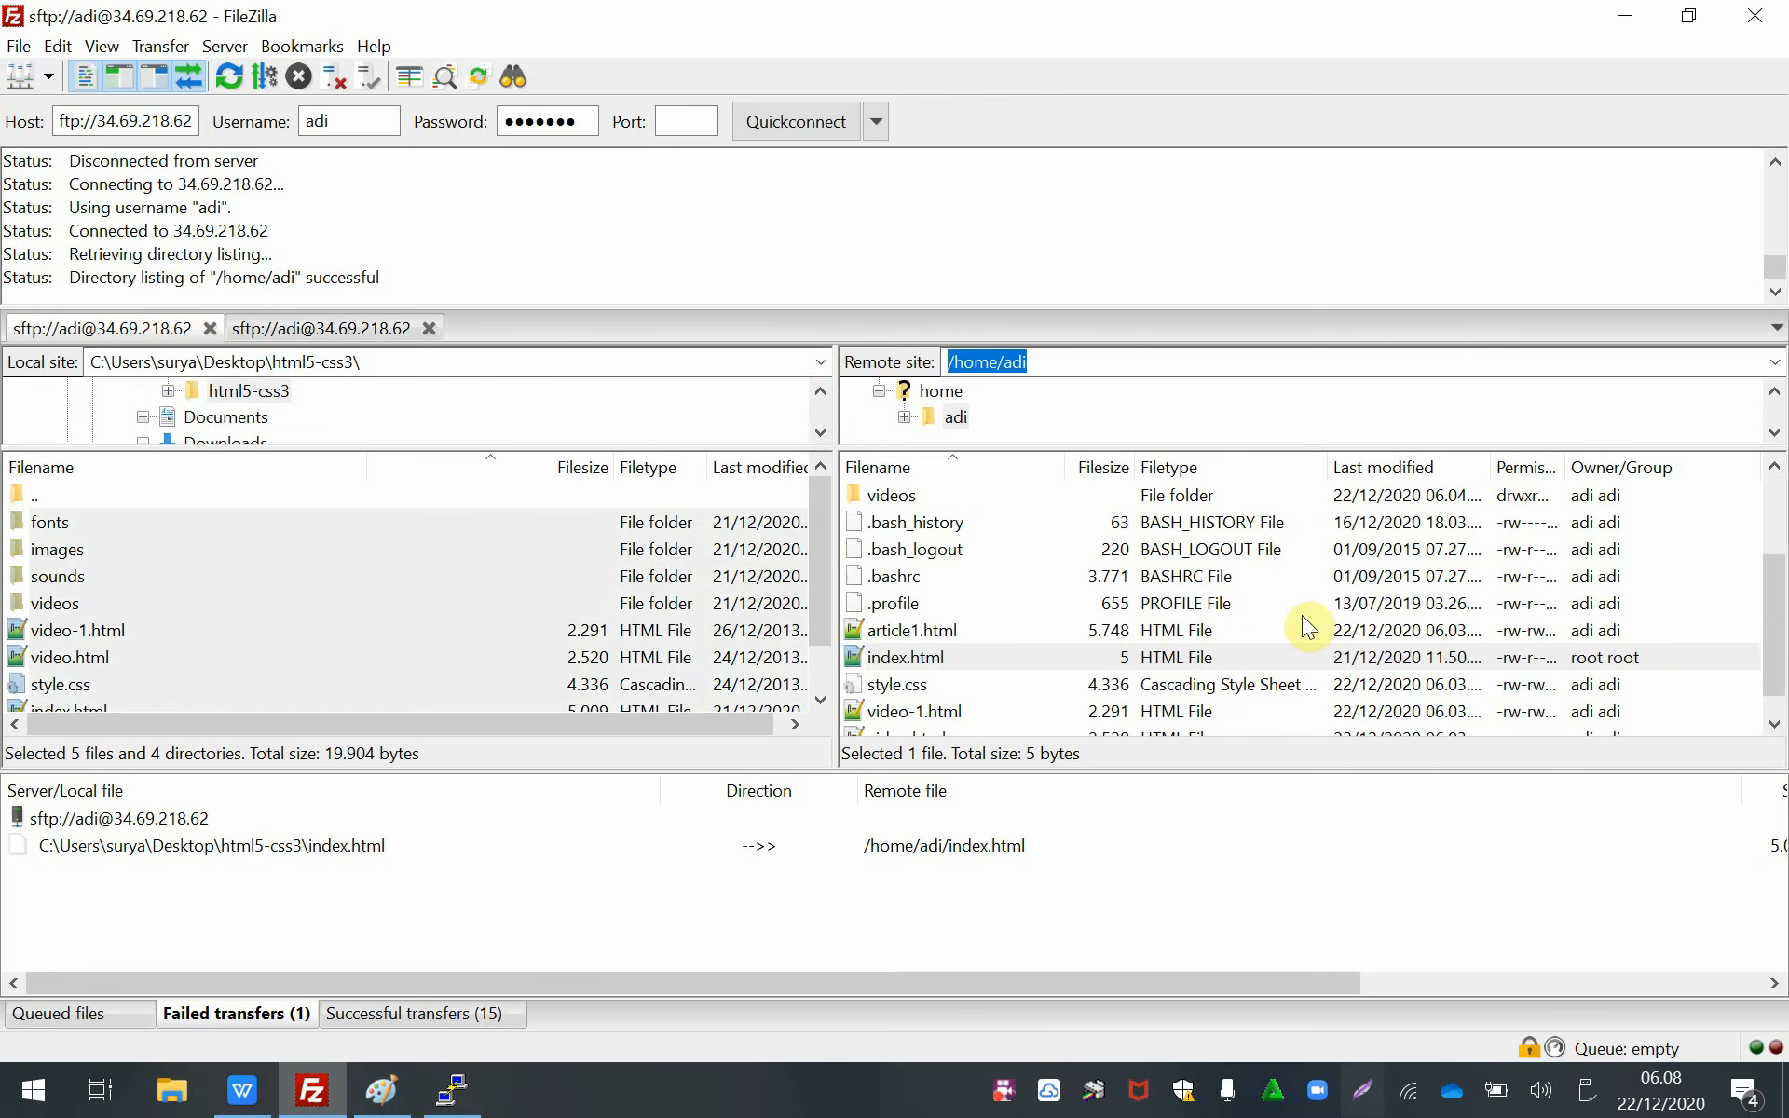
left_click(210, 328)
scroll(1370, 615, "down", 2)
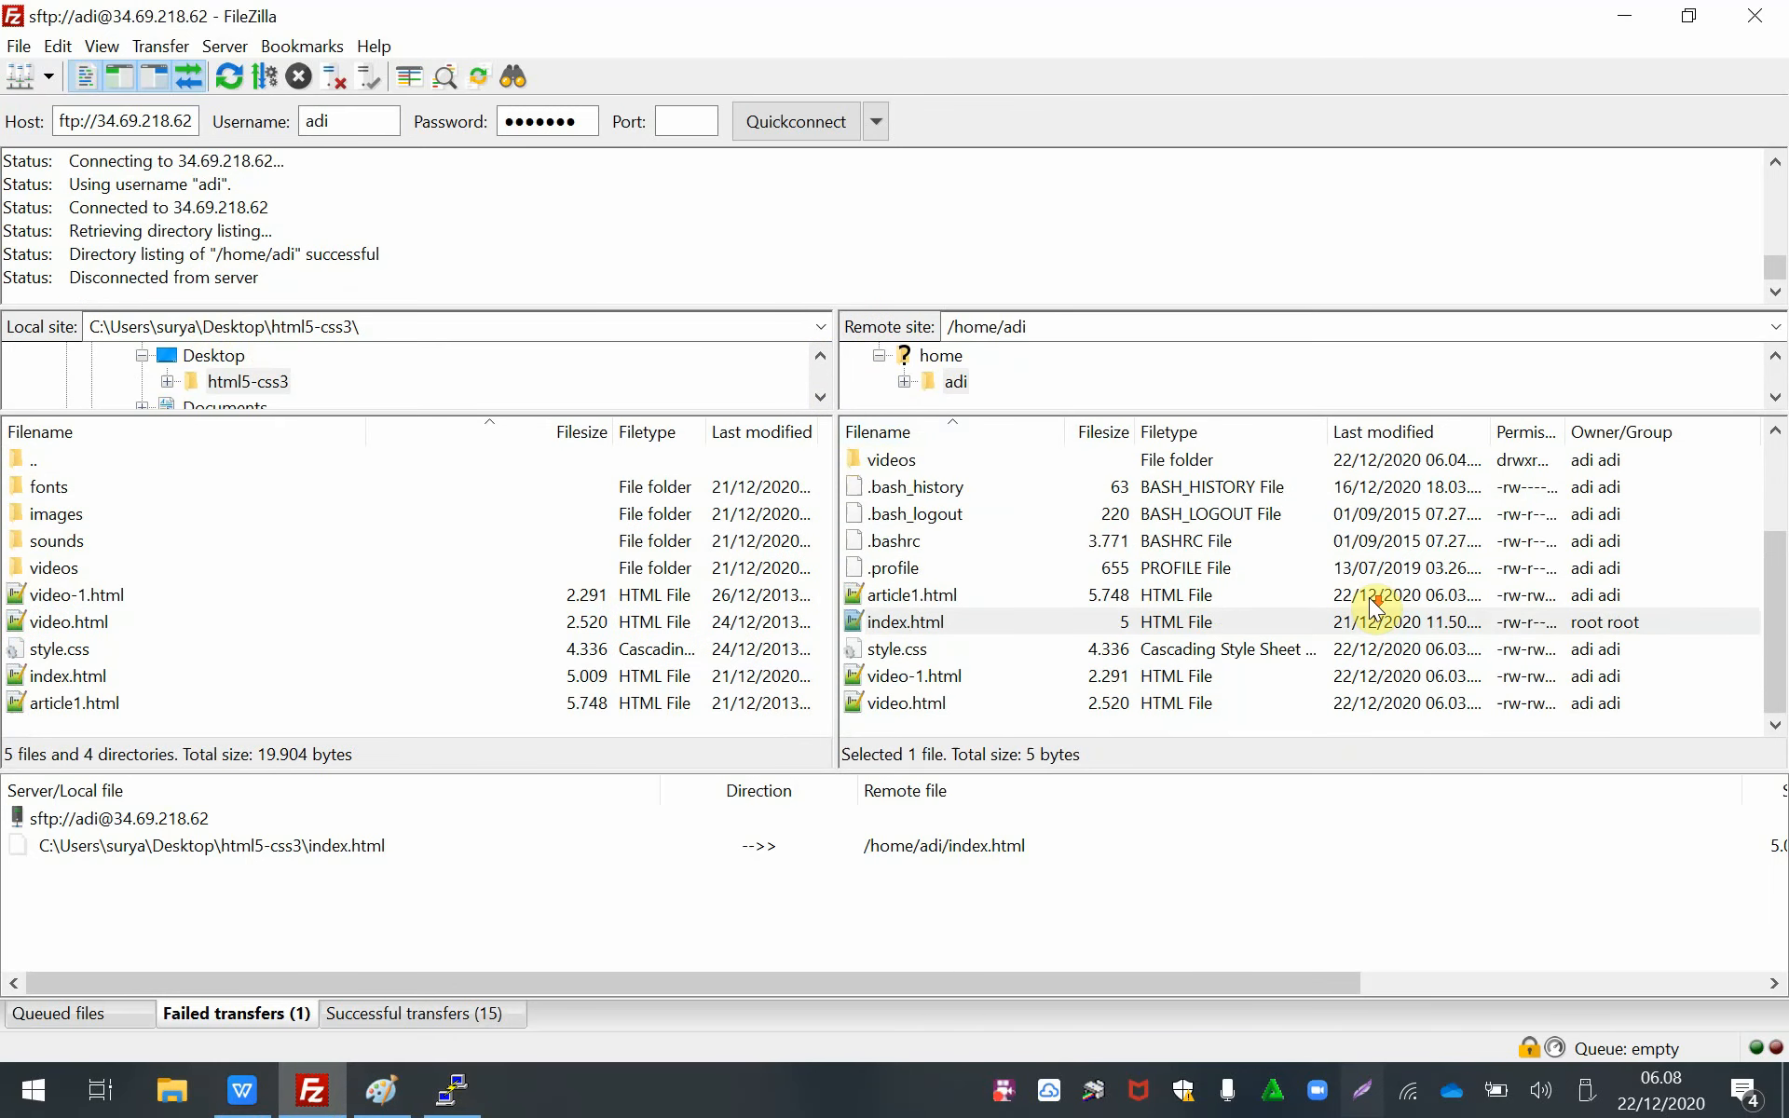
scroll(1370, 615, "up", 2)
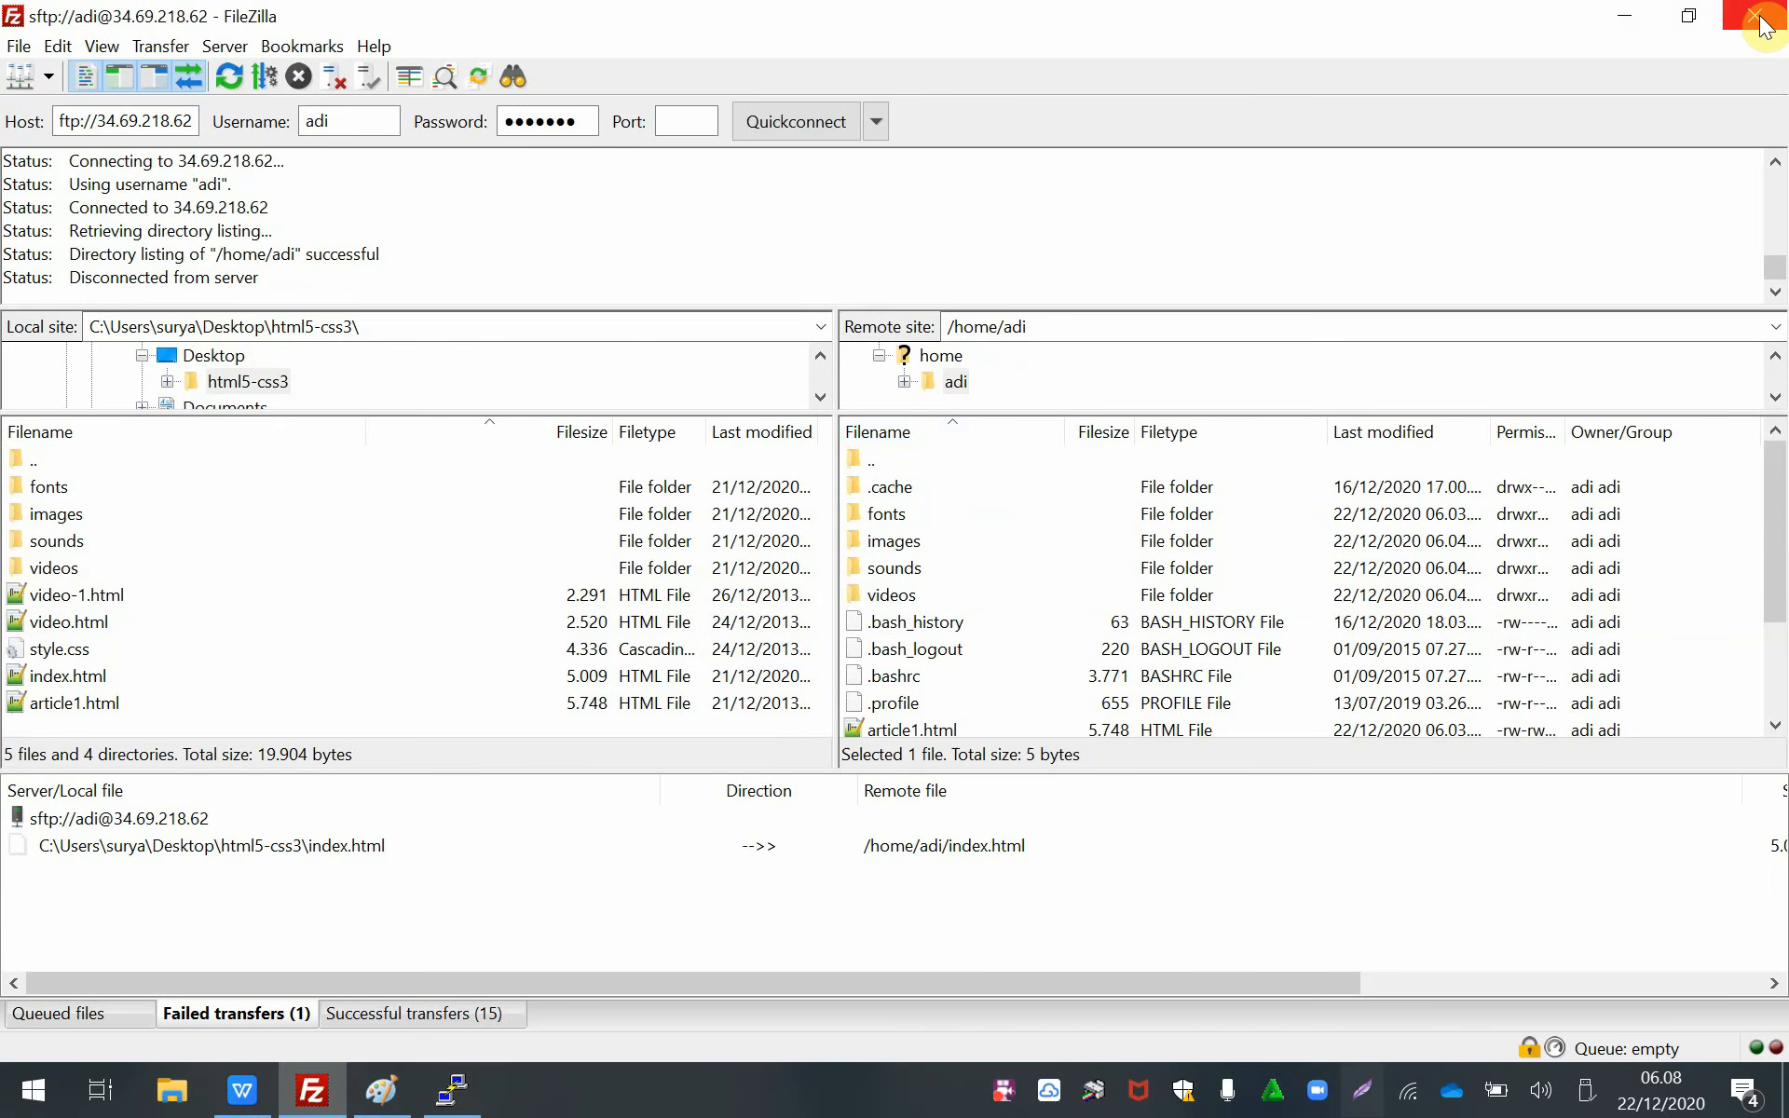
- Copy the server address from the host field, then close and relaunch FileZilla
left_click_drag(102, 121, 213, 122)
key("ctrl+c")
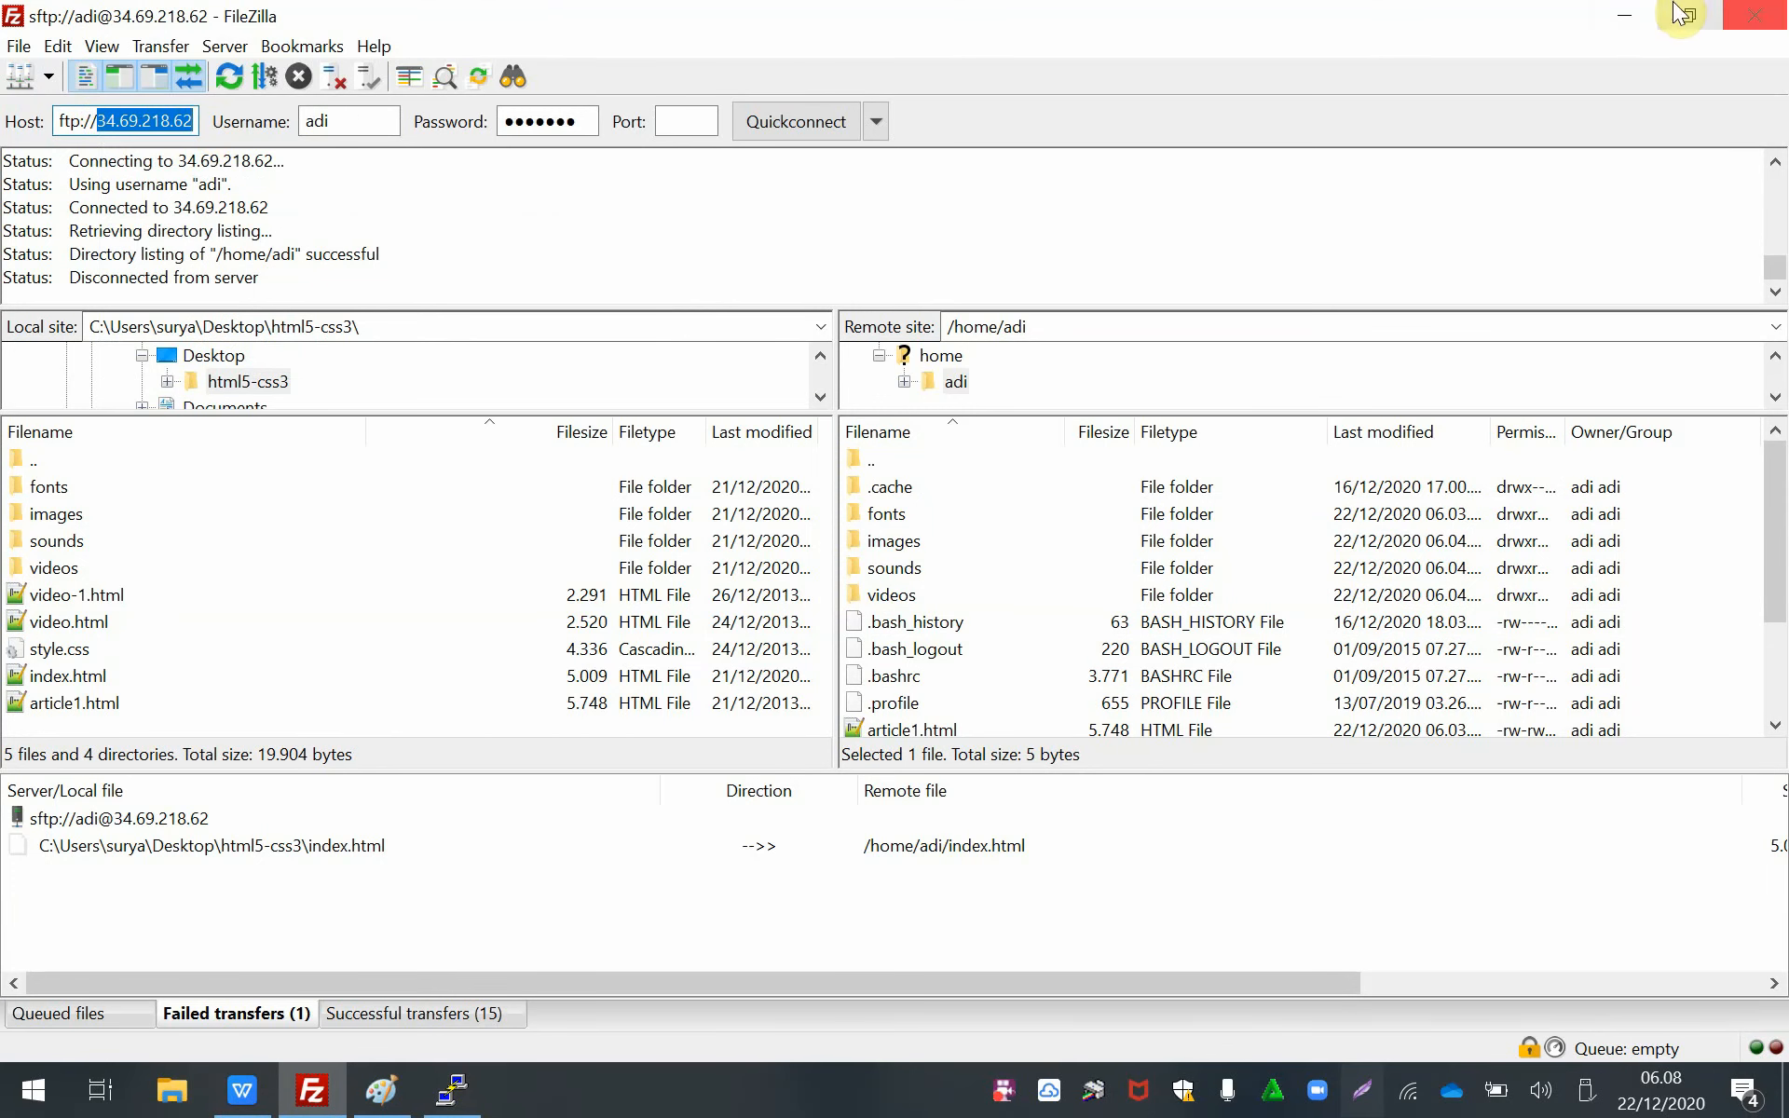
left_click(1758, 19)
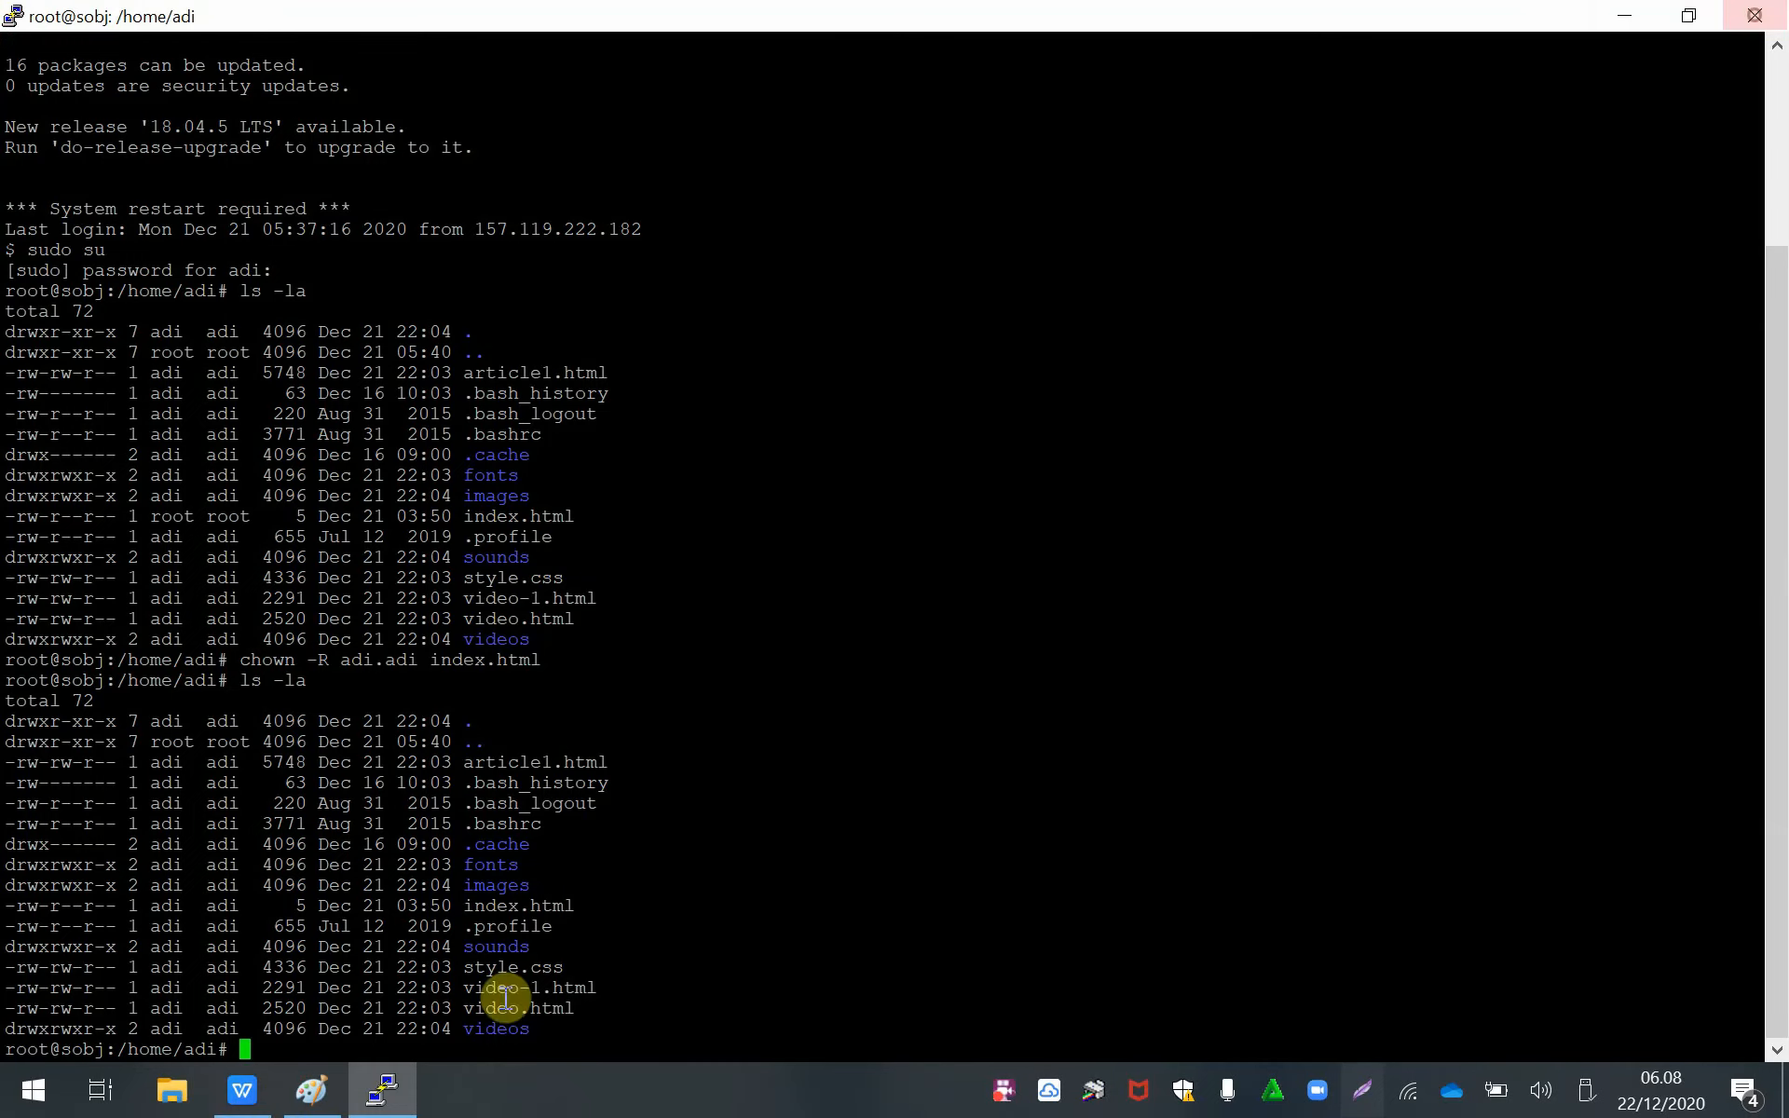
key("super")
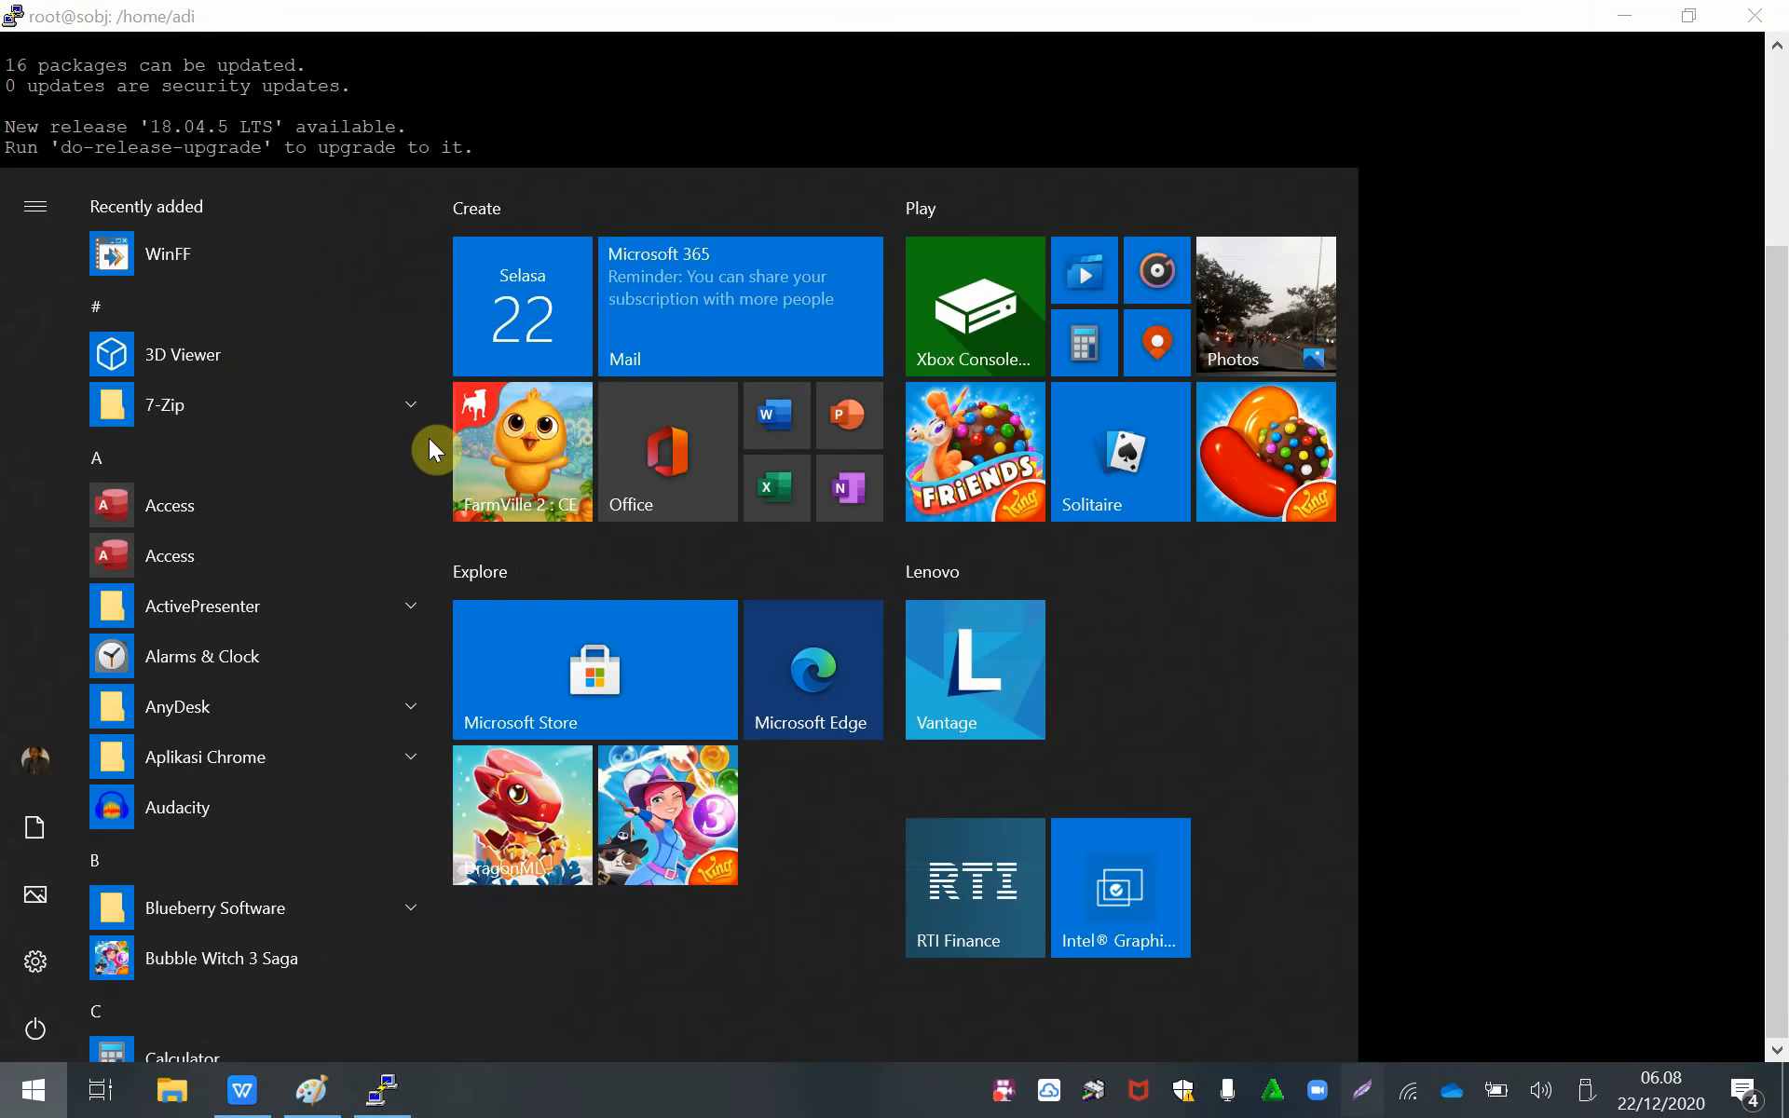
type("file")
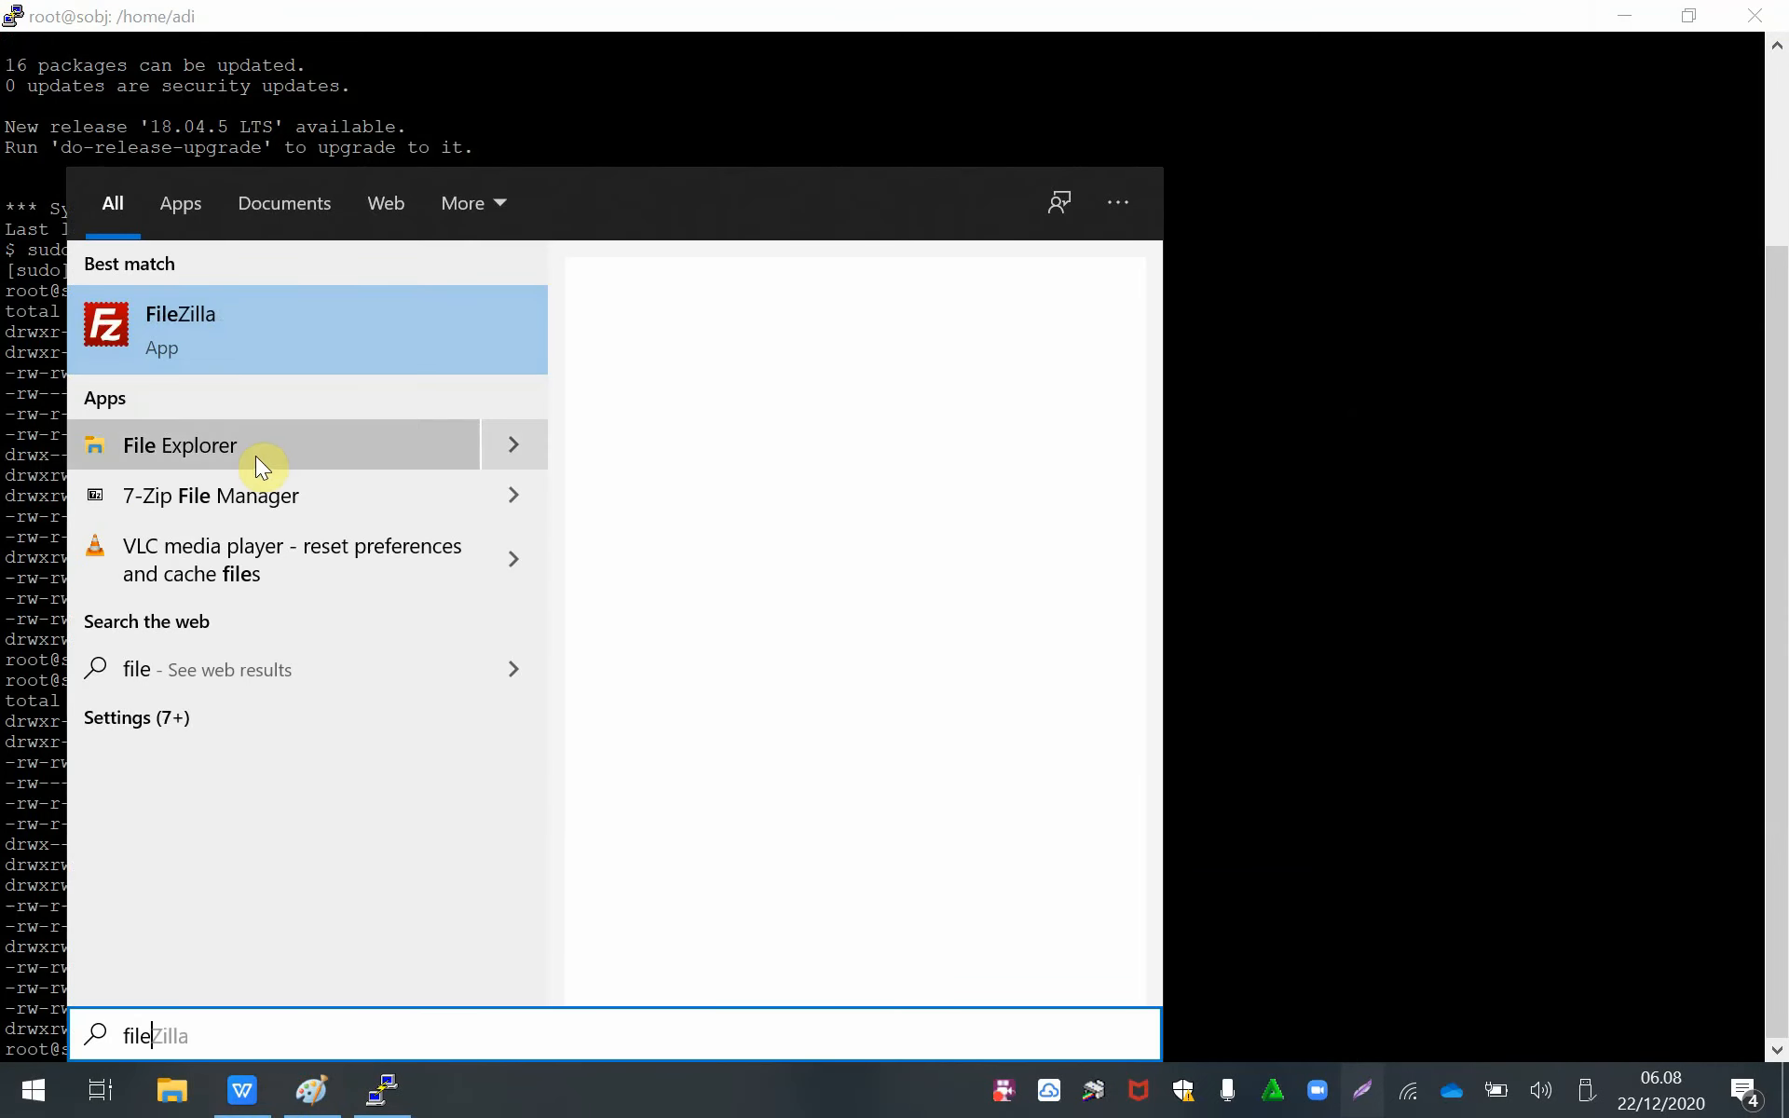
left_click(227, 345)
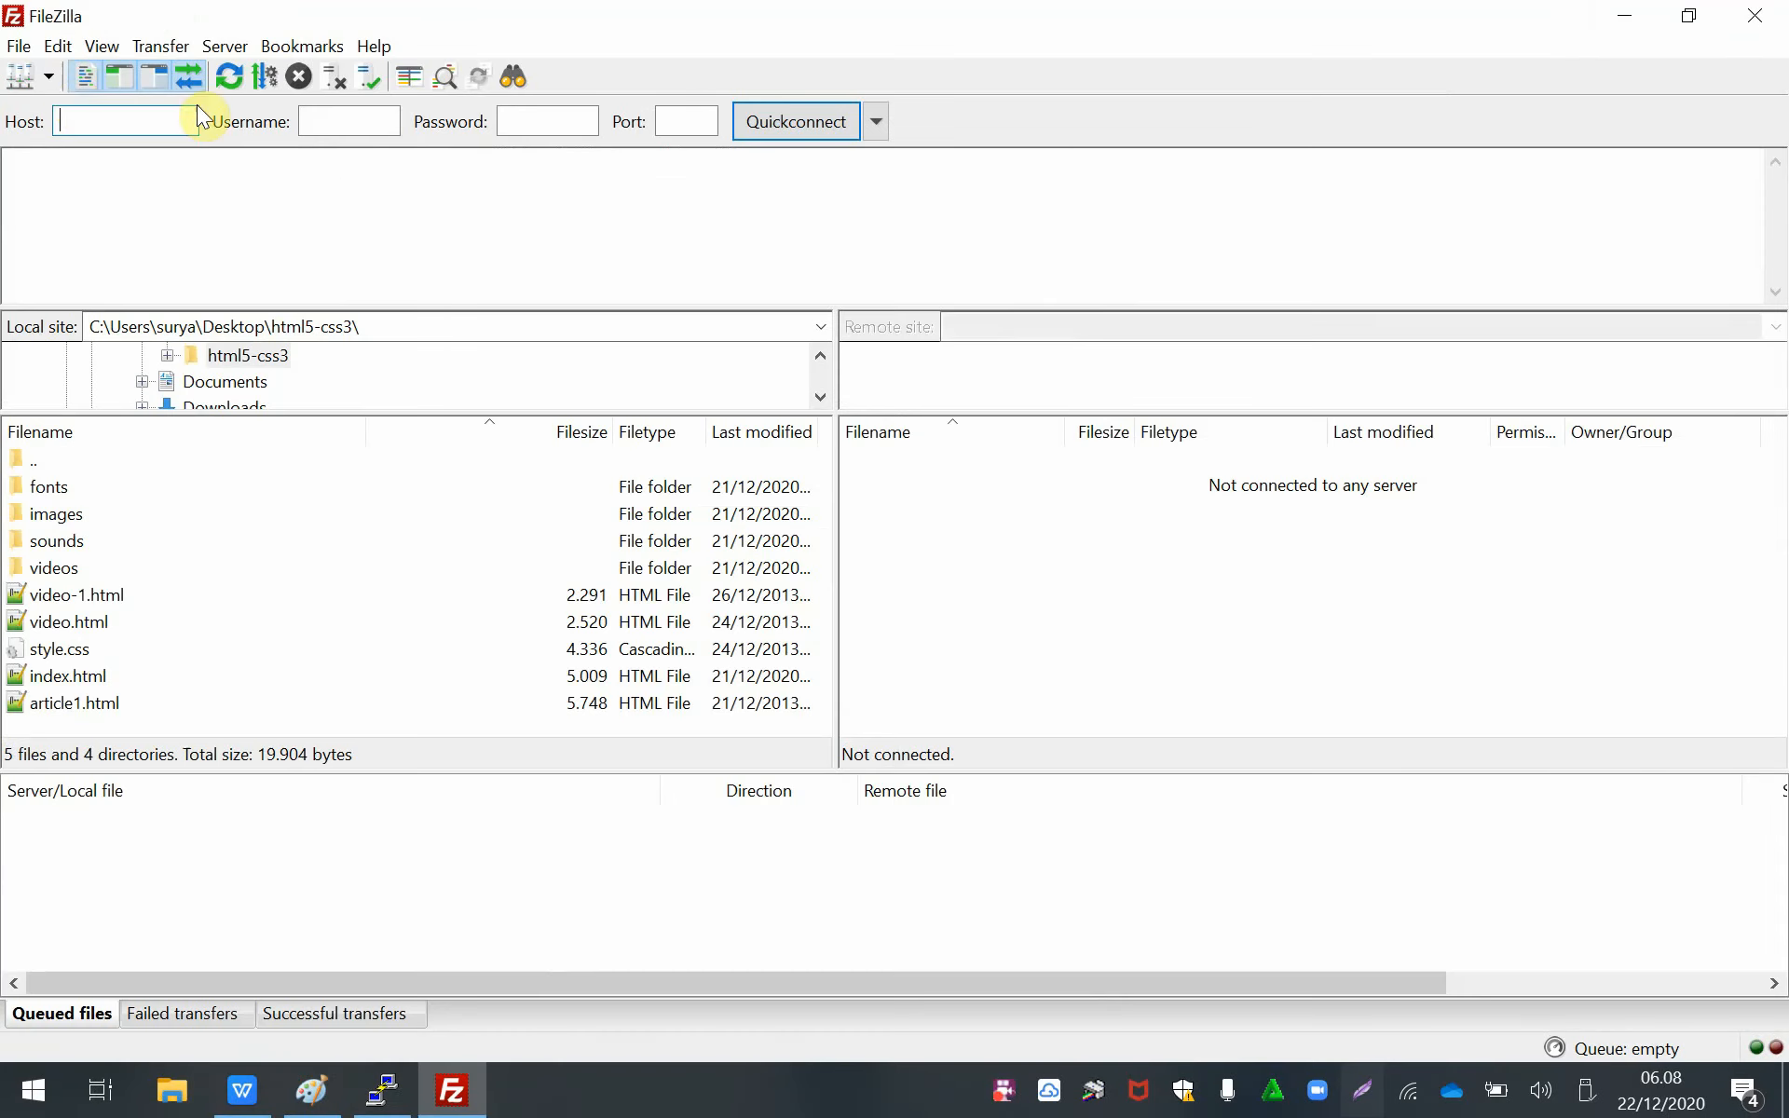
- Connect to 34.69.218.62 on port 22 with the account username and password
left_click(85, 117)
key("ctrl+v")
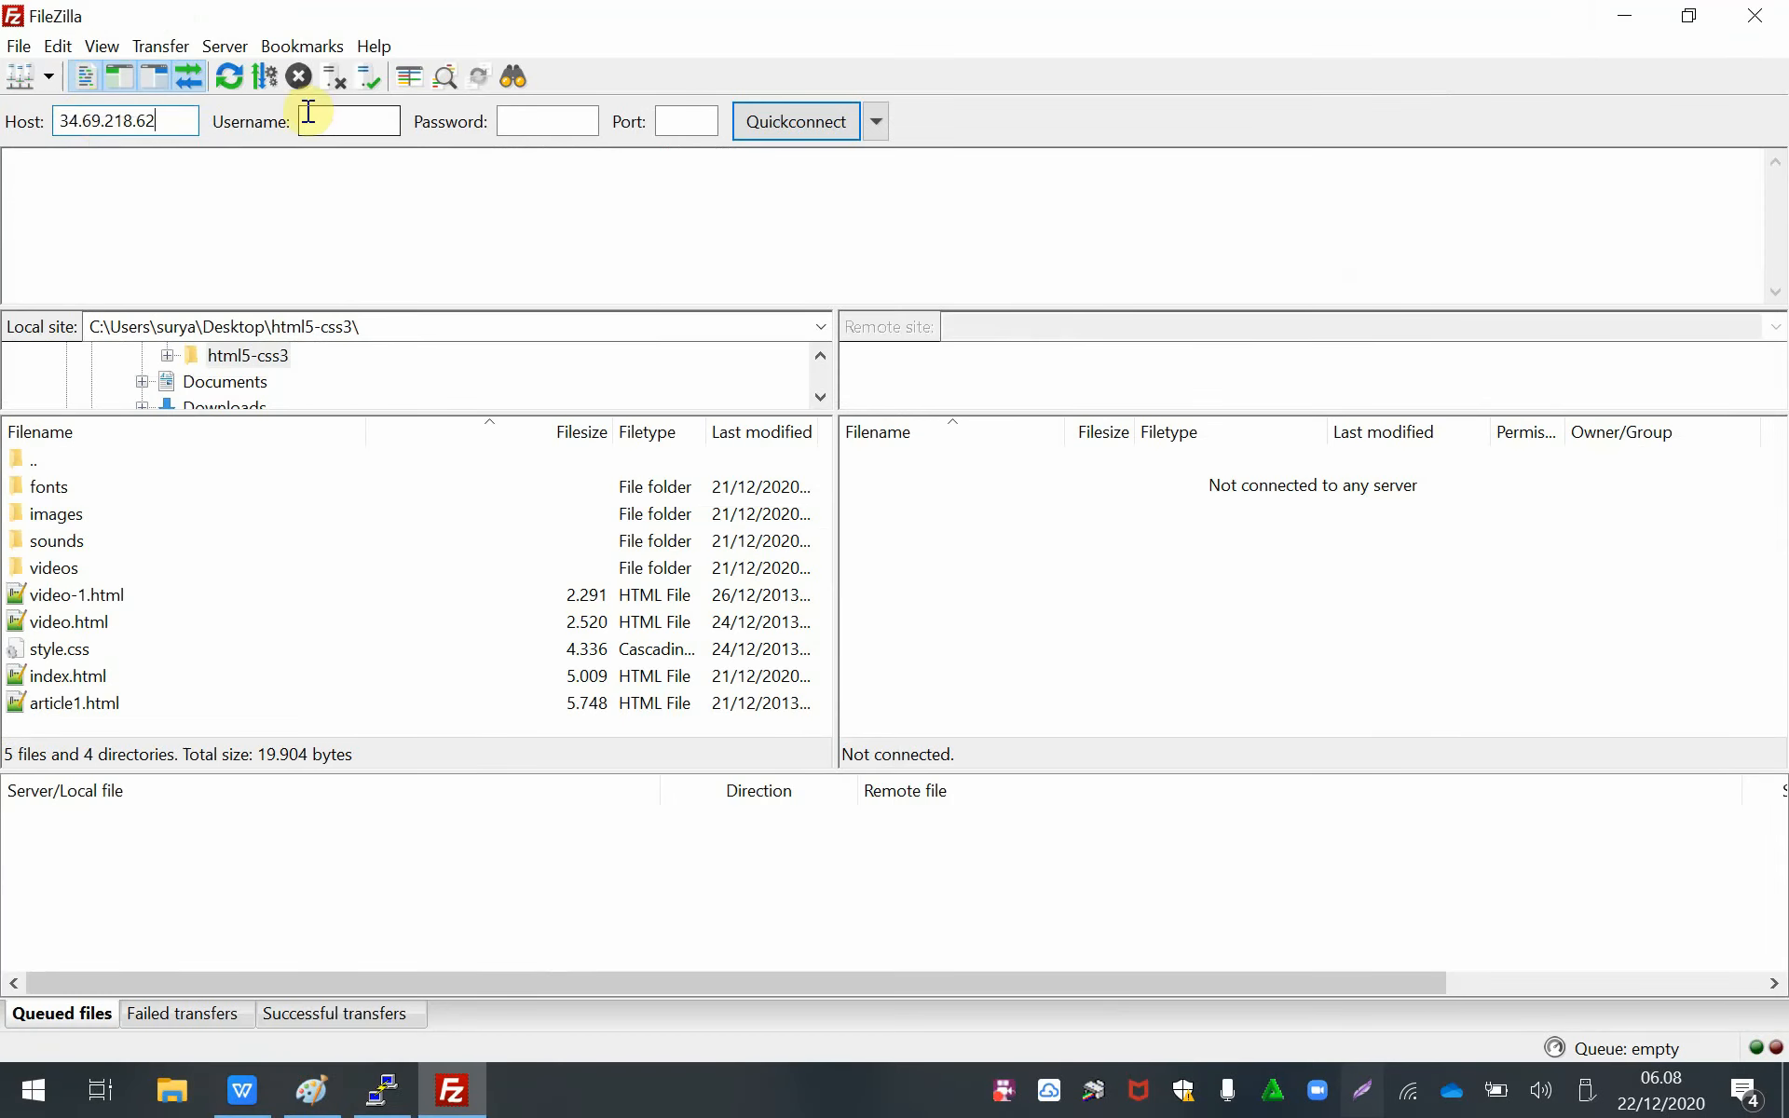
left_click(348, 125)
type("adi")
key("Tab")
key("Tab")
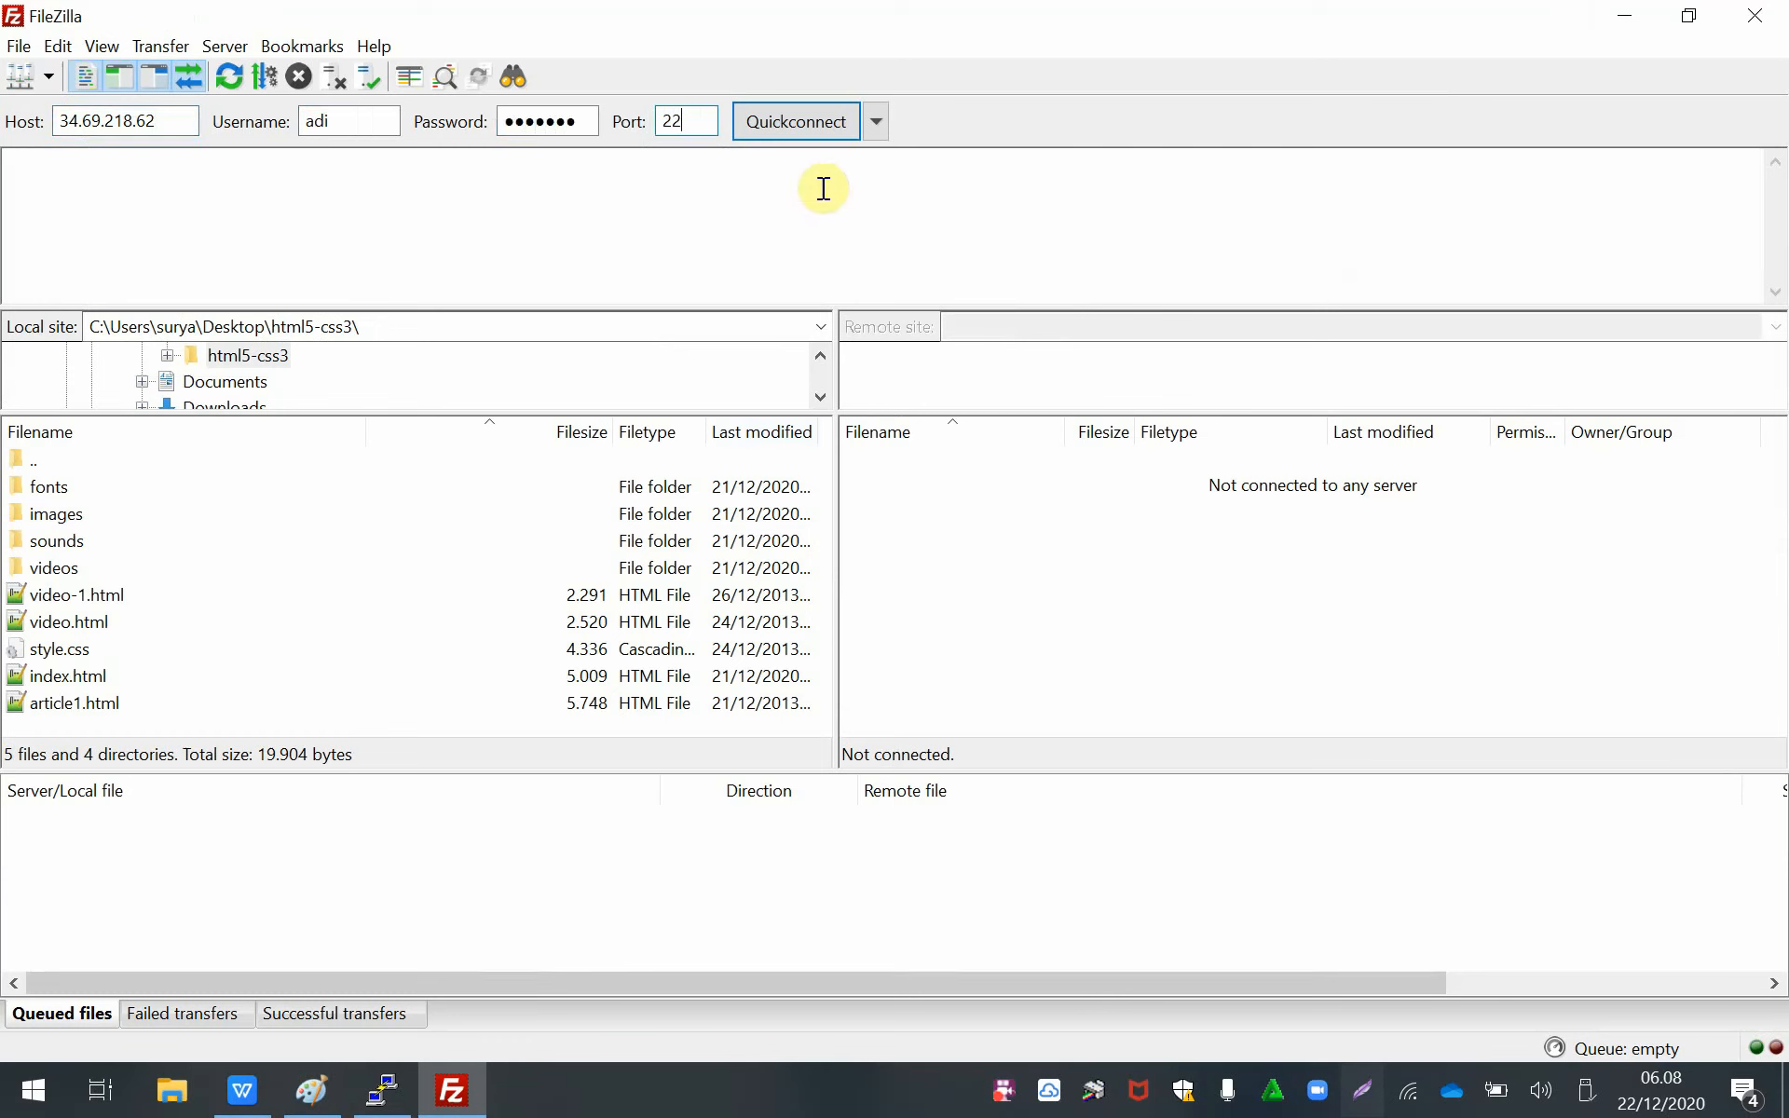
left_click(797, 133)
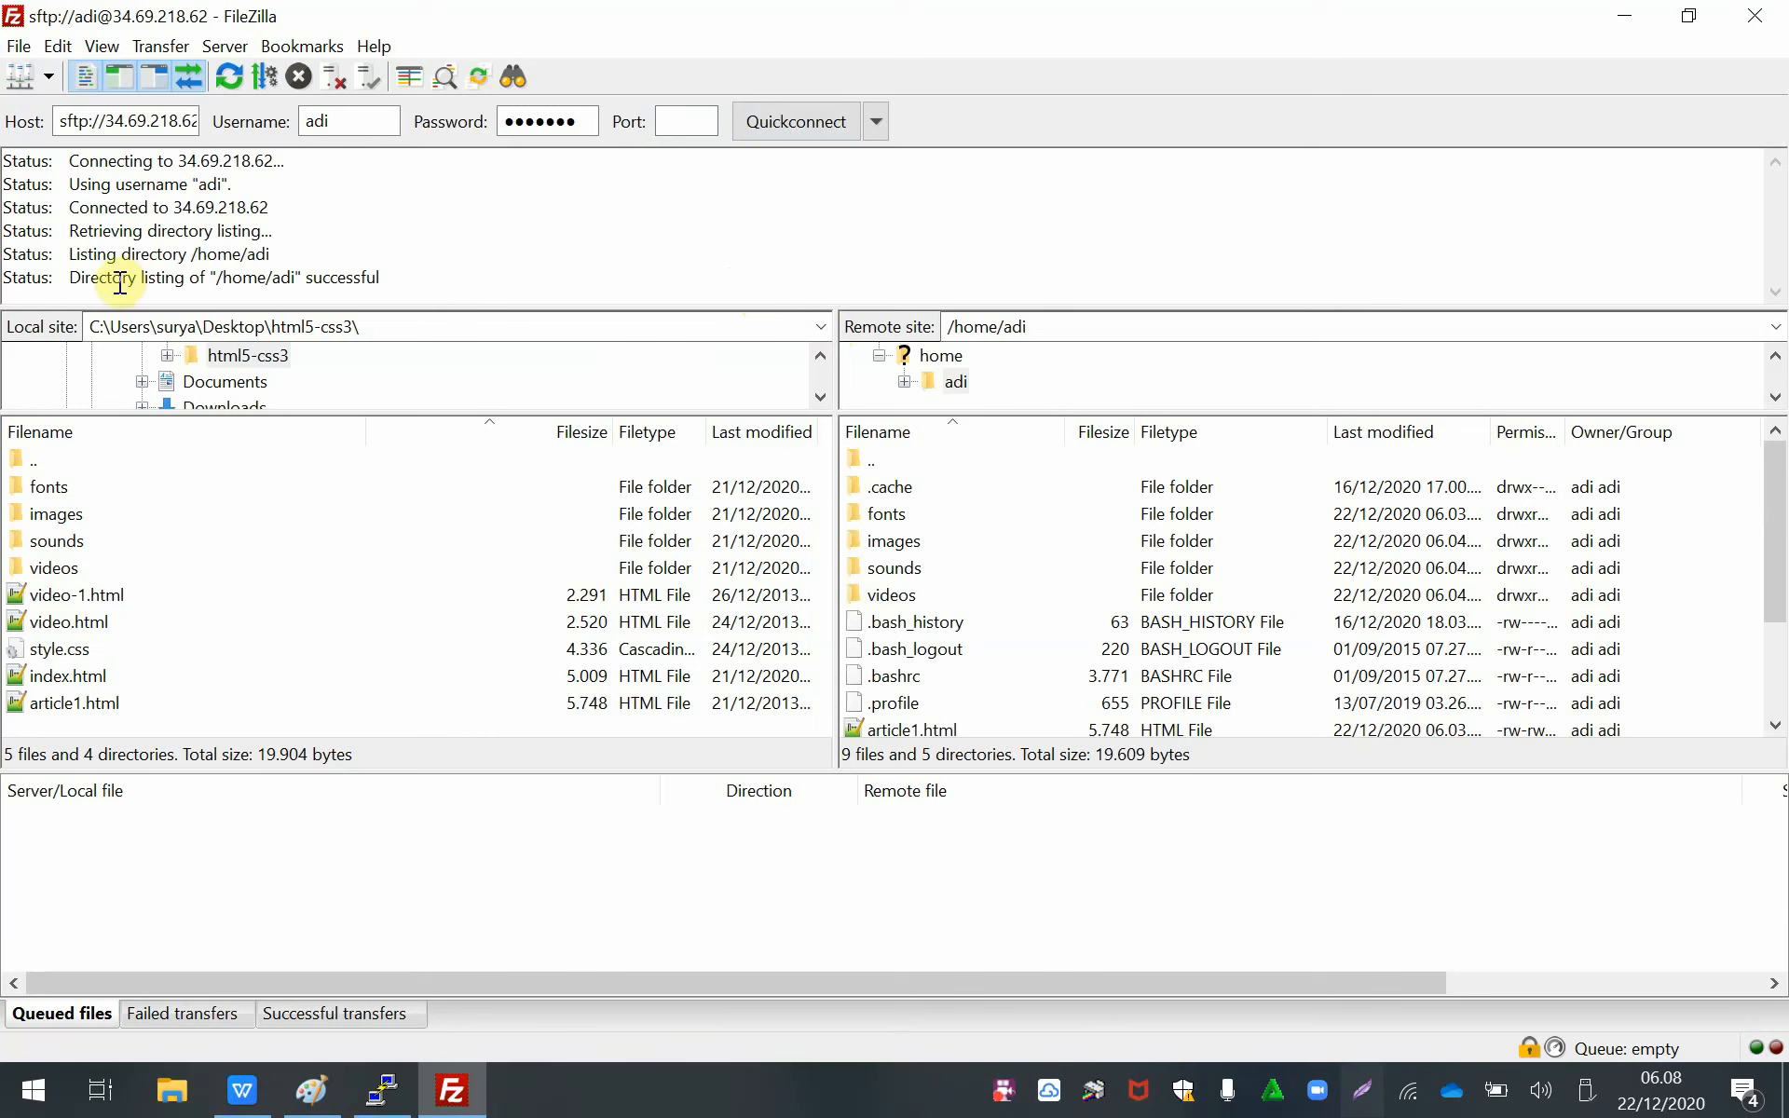
- Enlarge the file list area and check the owner and permissions of the remote index.html
left_click_drag(70, 277, 383, 278)
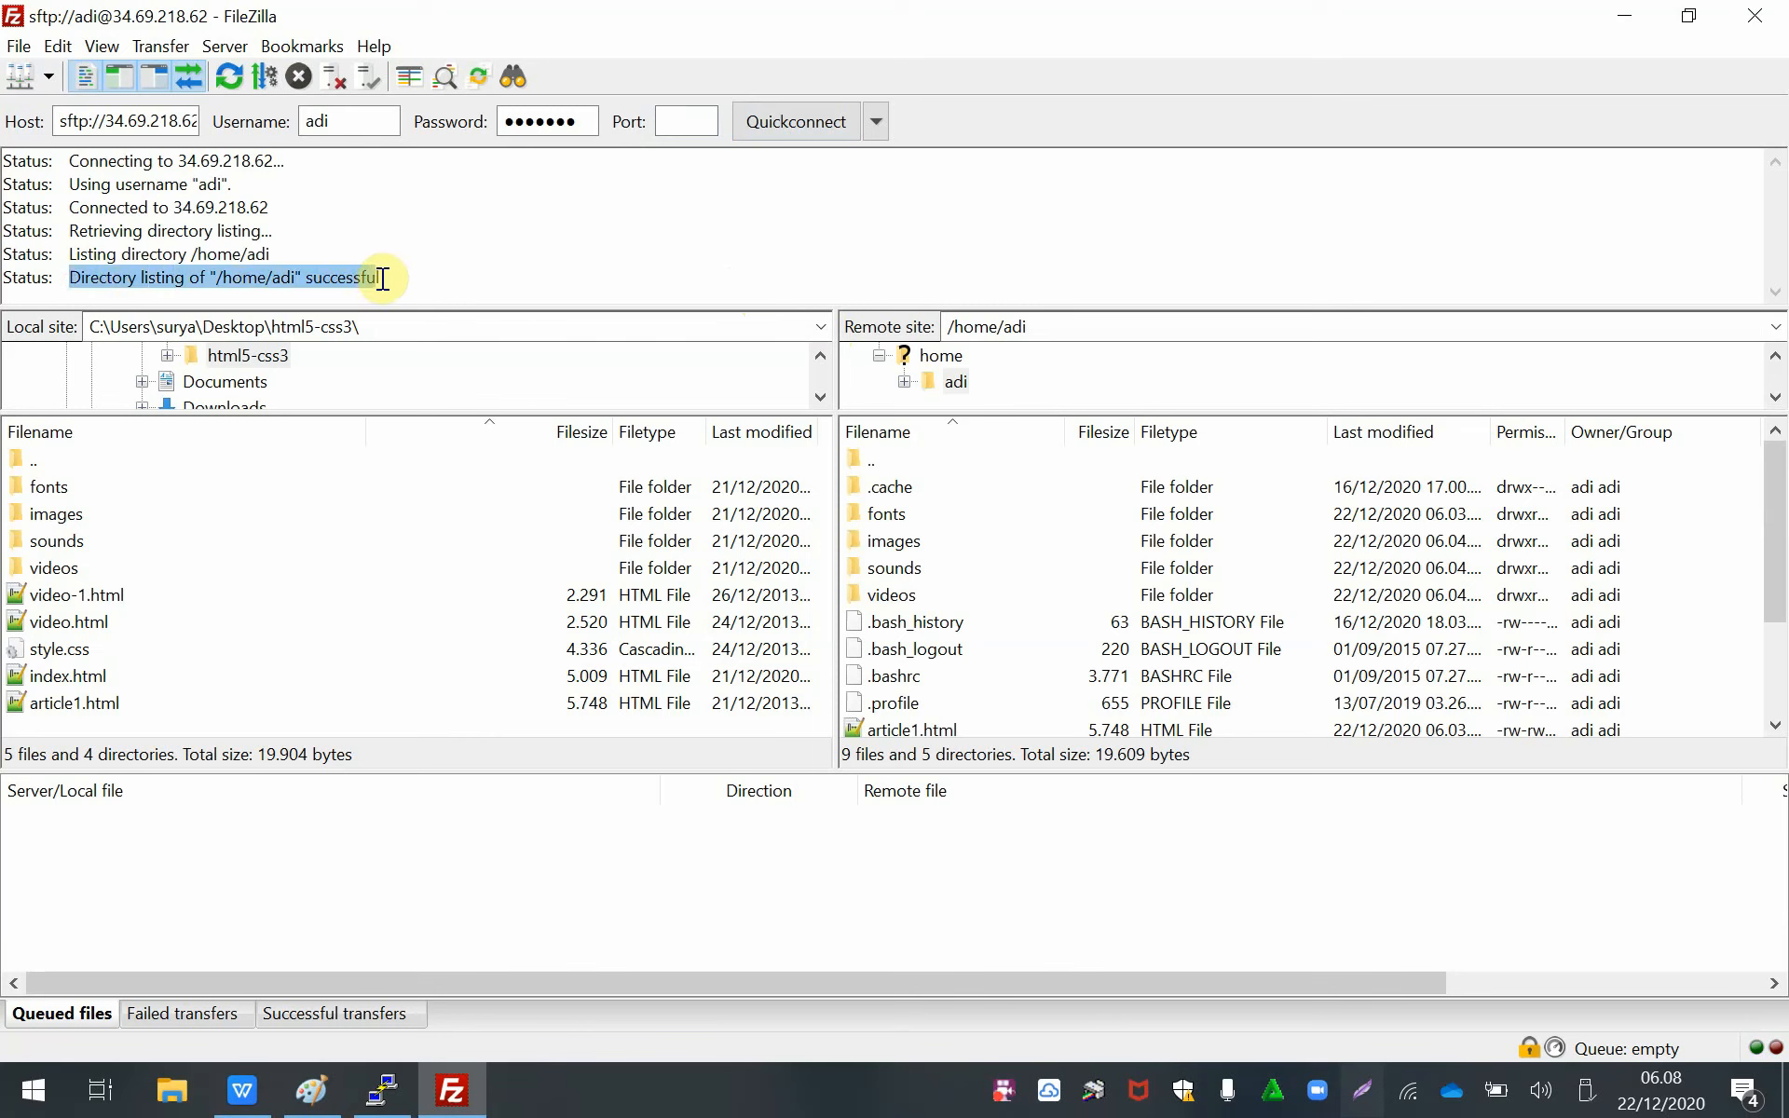
left_click_drag(1771, 524, 1773, 623)
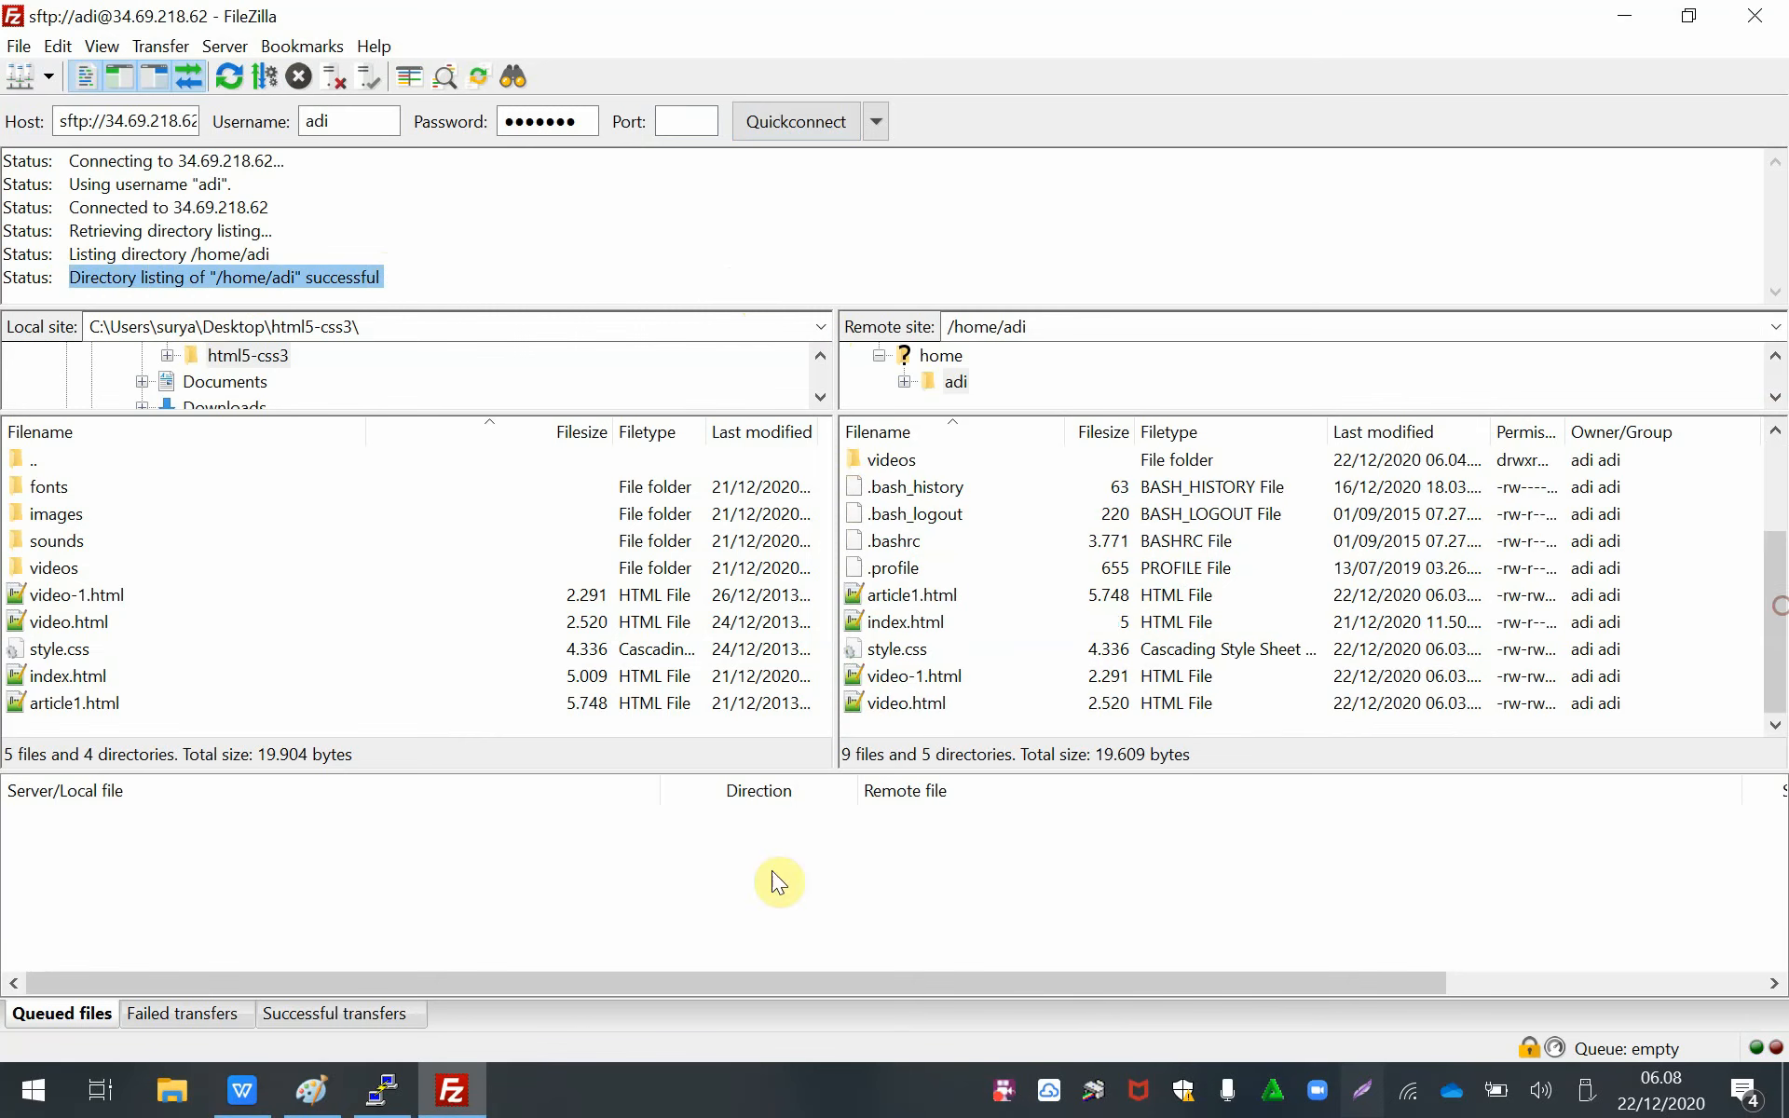
left_click_drag(811, 772, 811, 876)
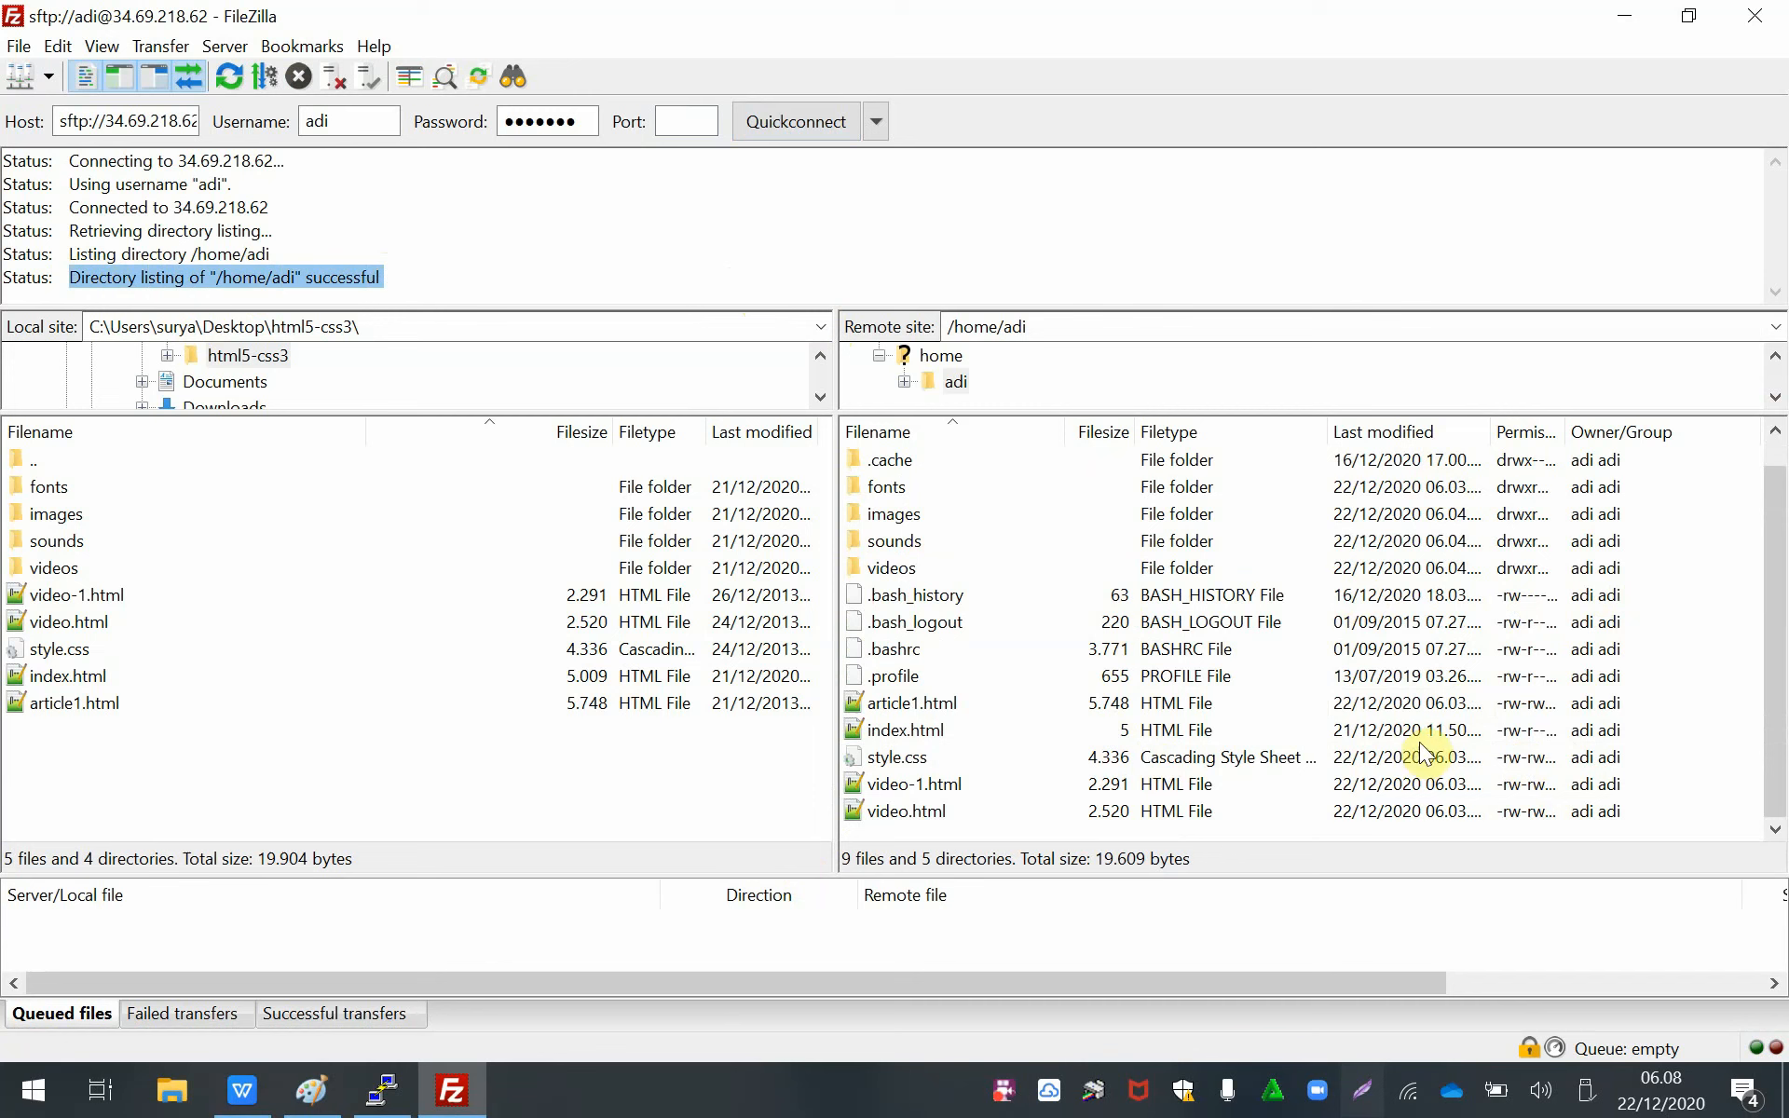
left_click(946, 736)
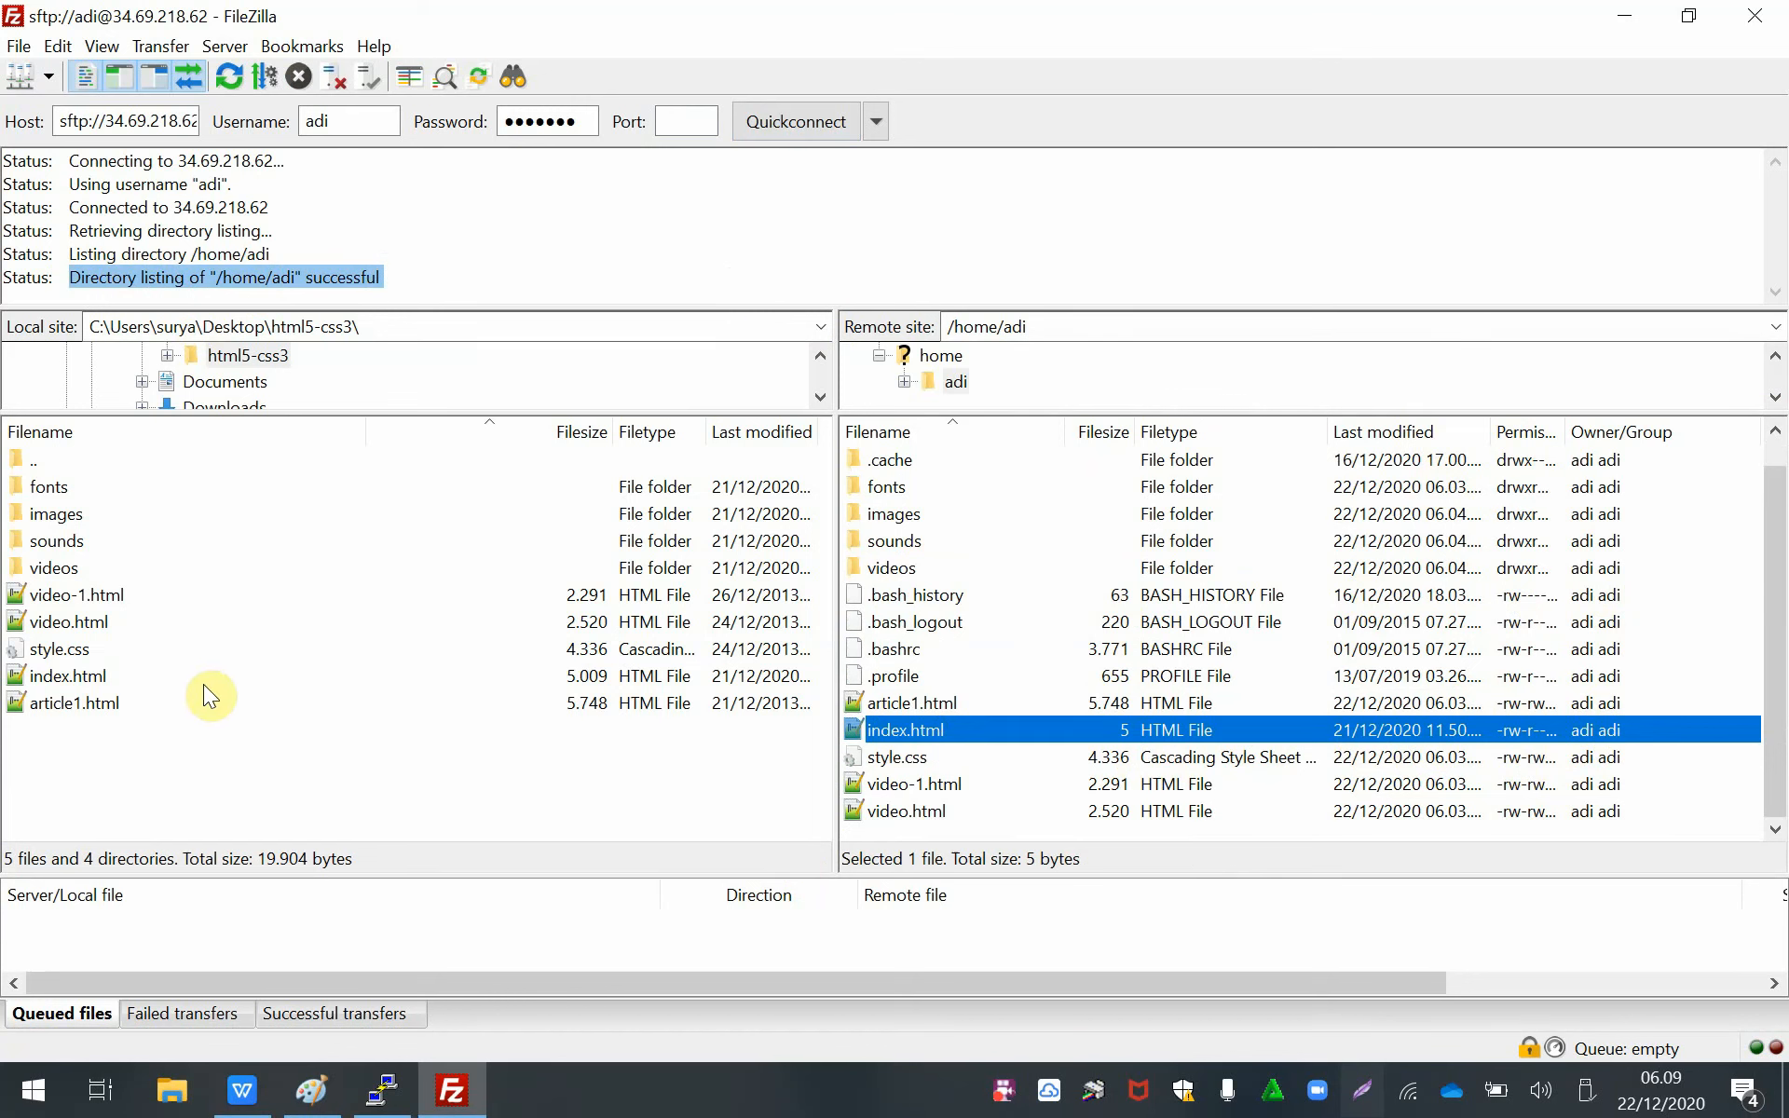
- Upload the local index.html to the server, overwriting the existing file and always using this action, and dismiss the transfer notification
left_click(62, 683)
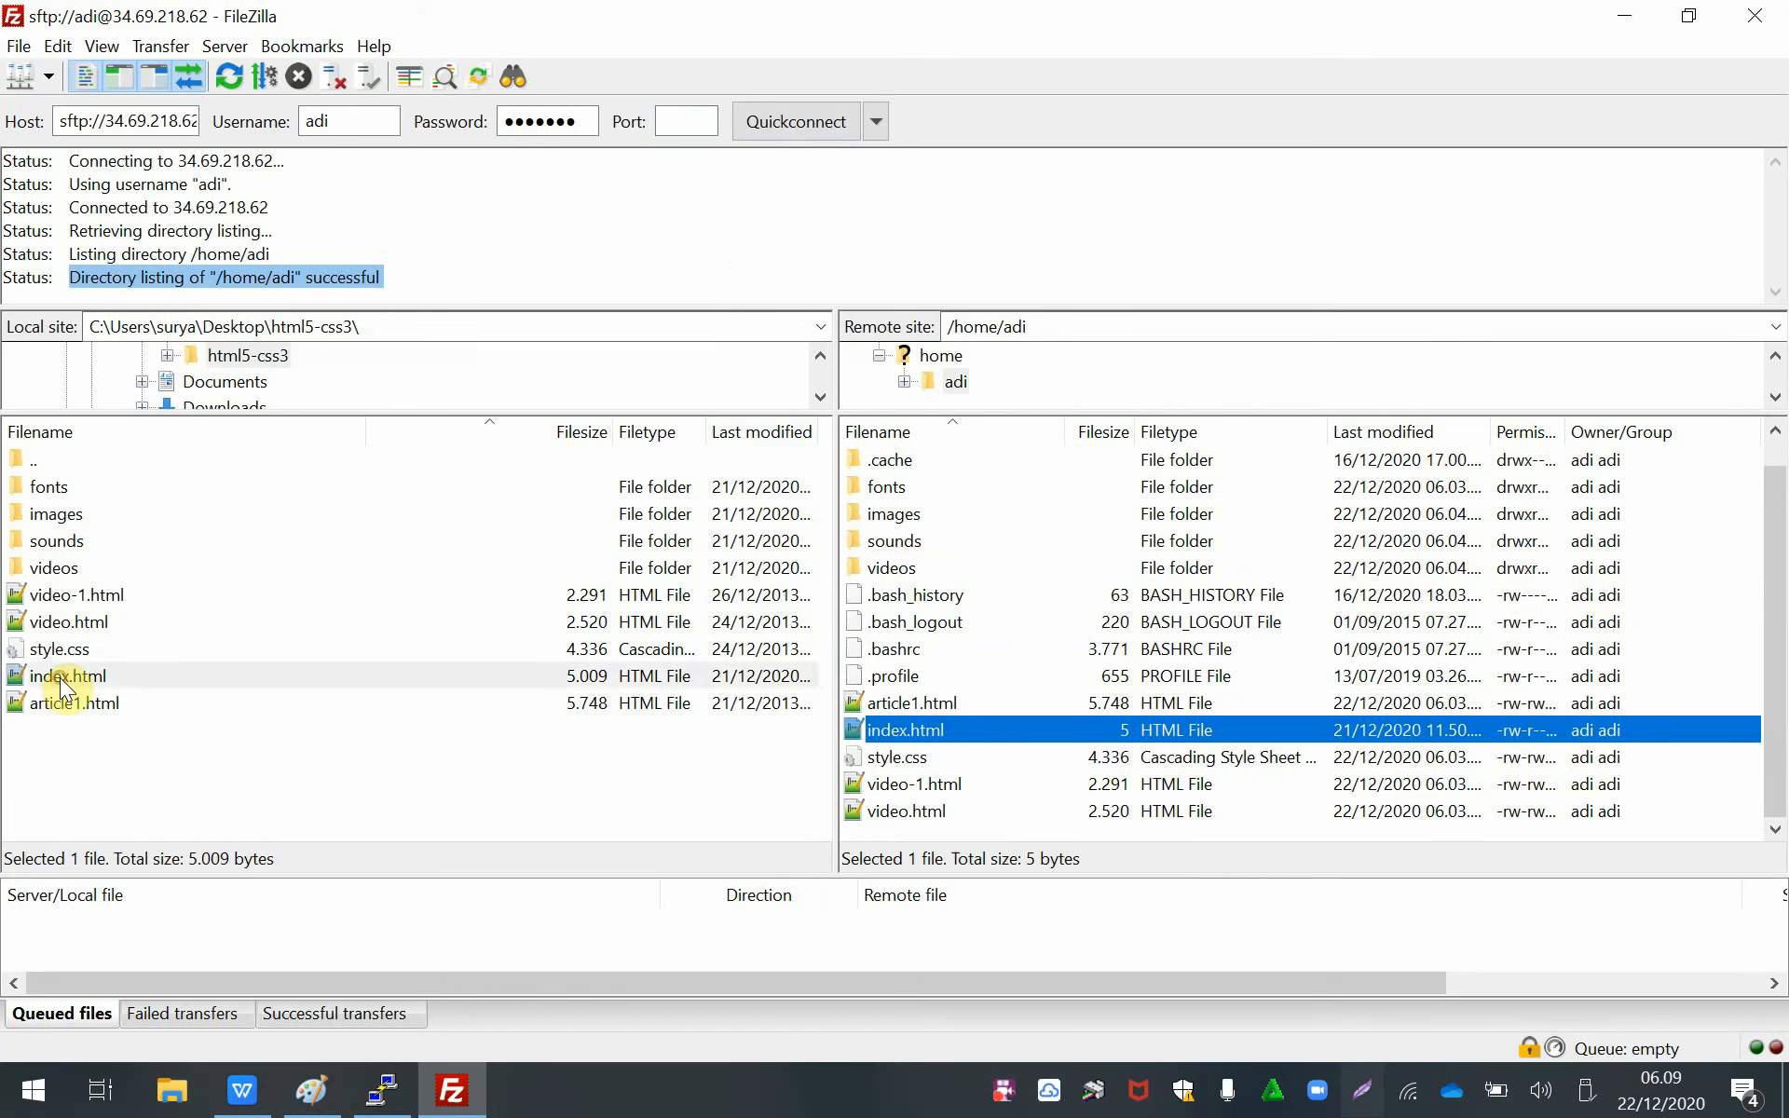
right_click(147, 671)
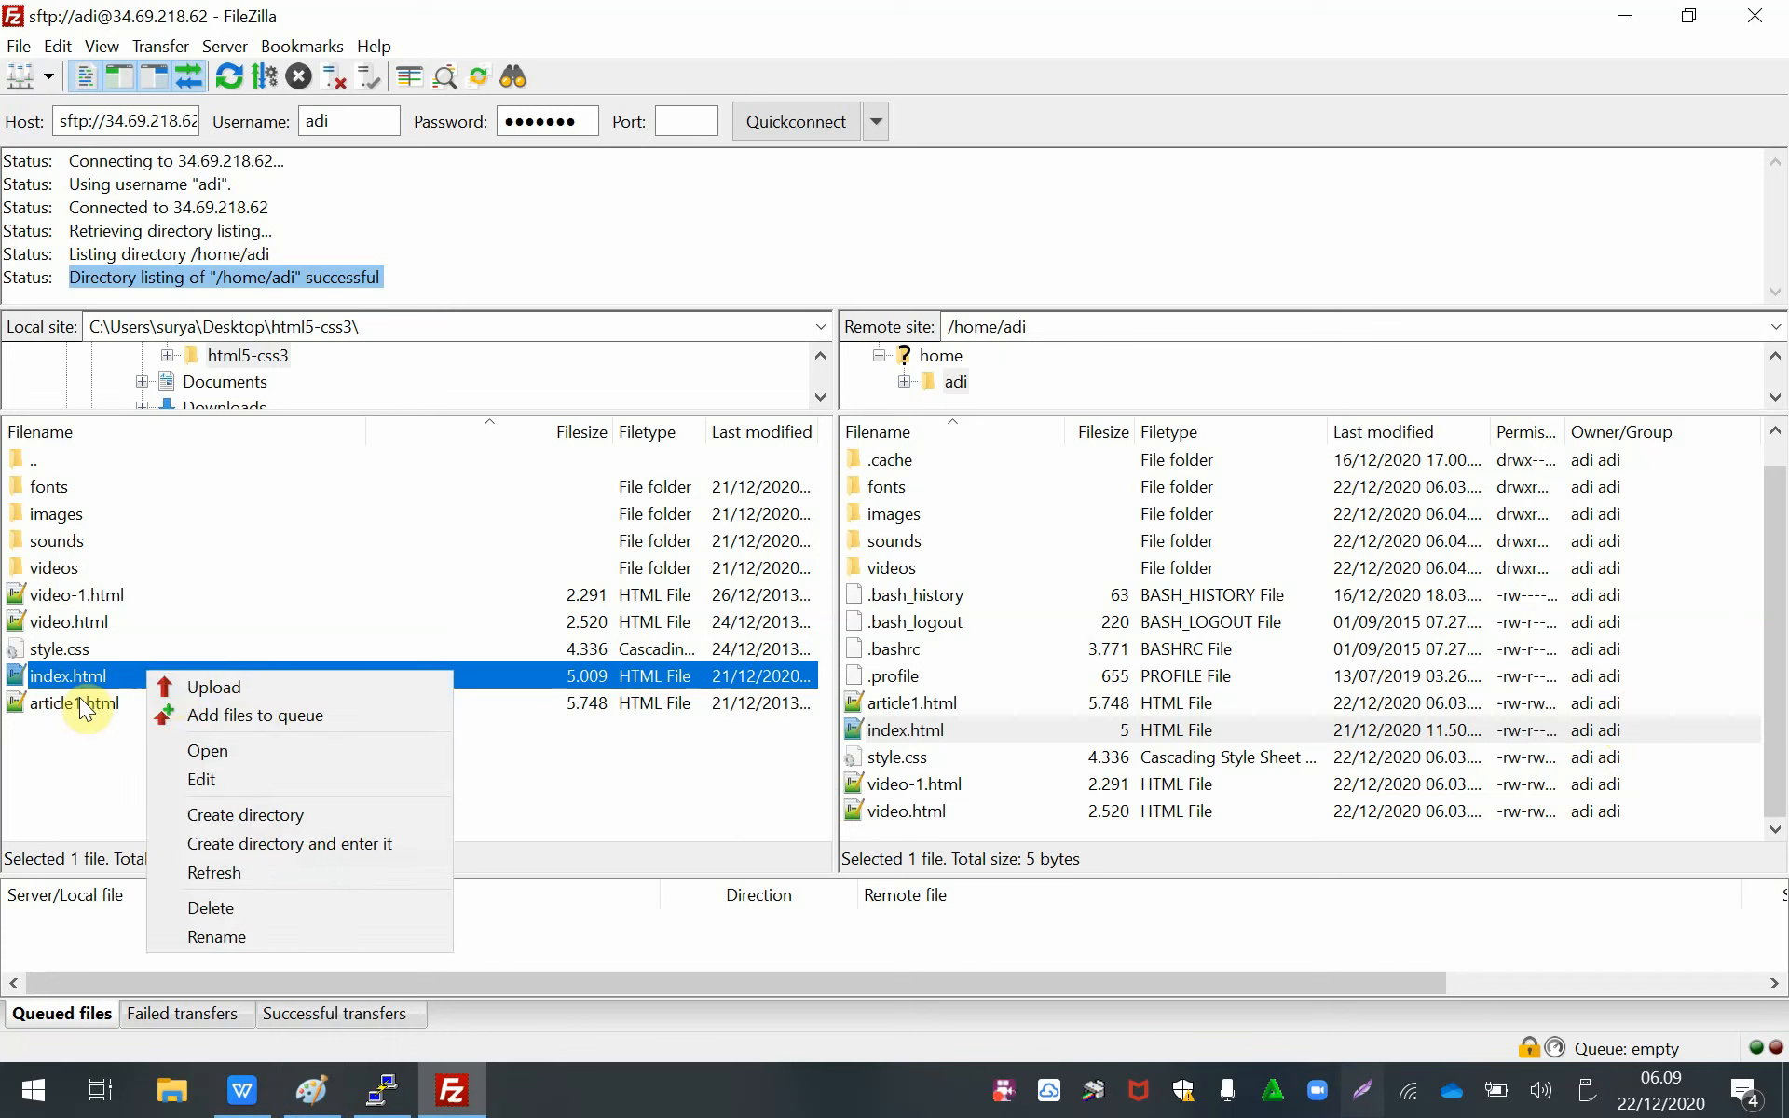
left_click(204, 688)
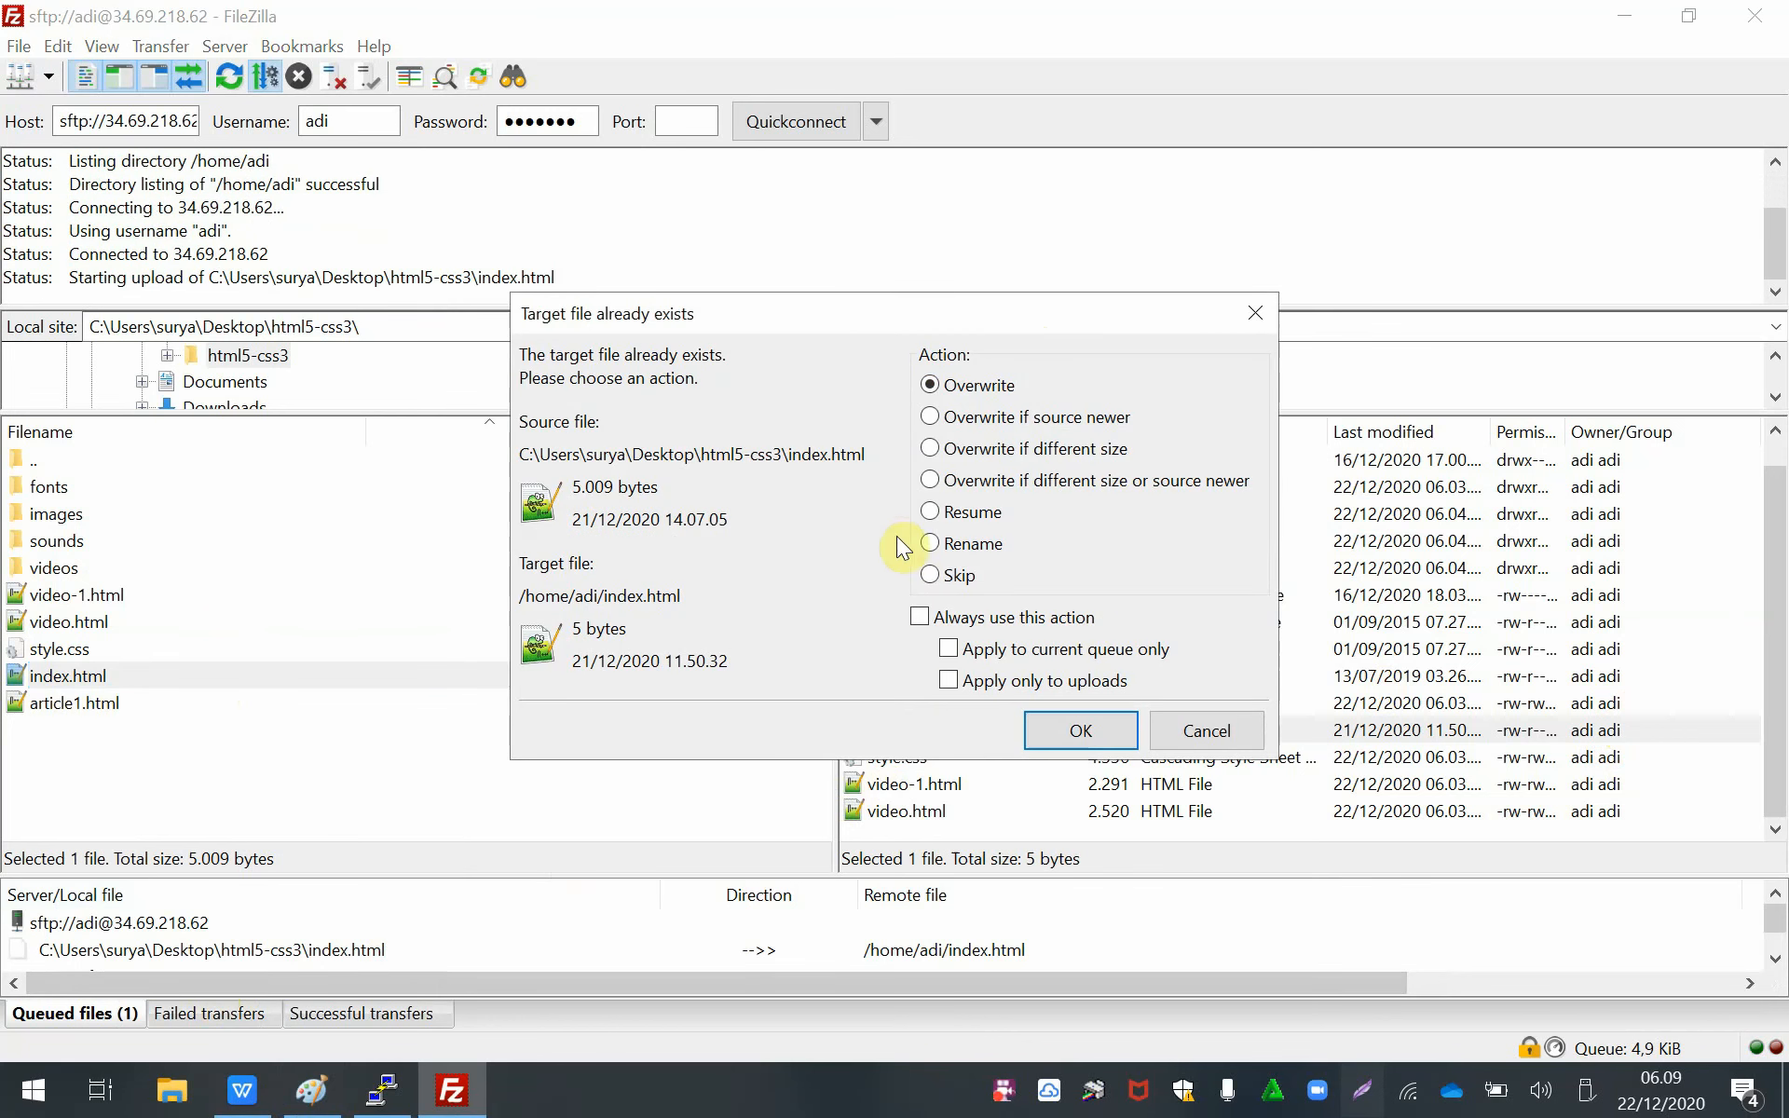
left_click(921, 618)
left_click(1081, 737)
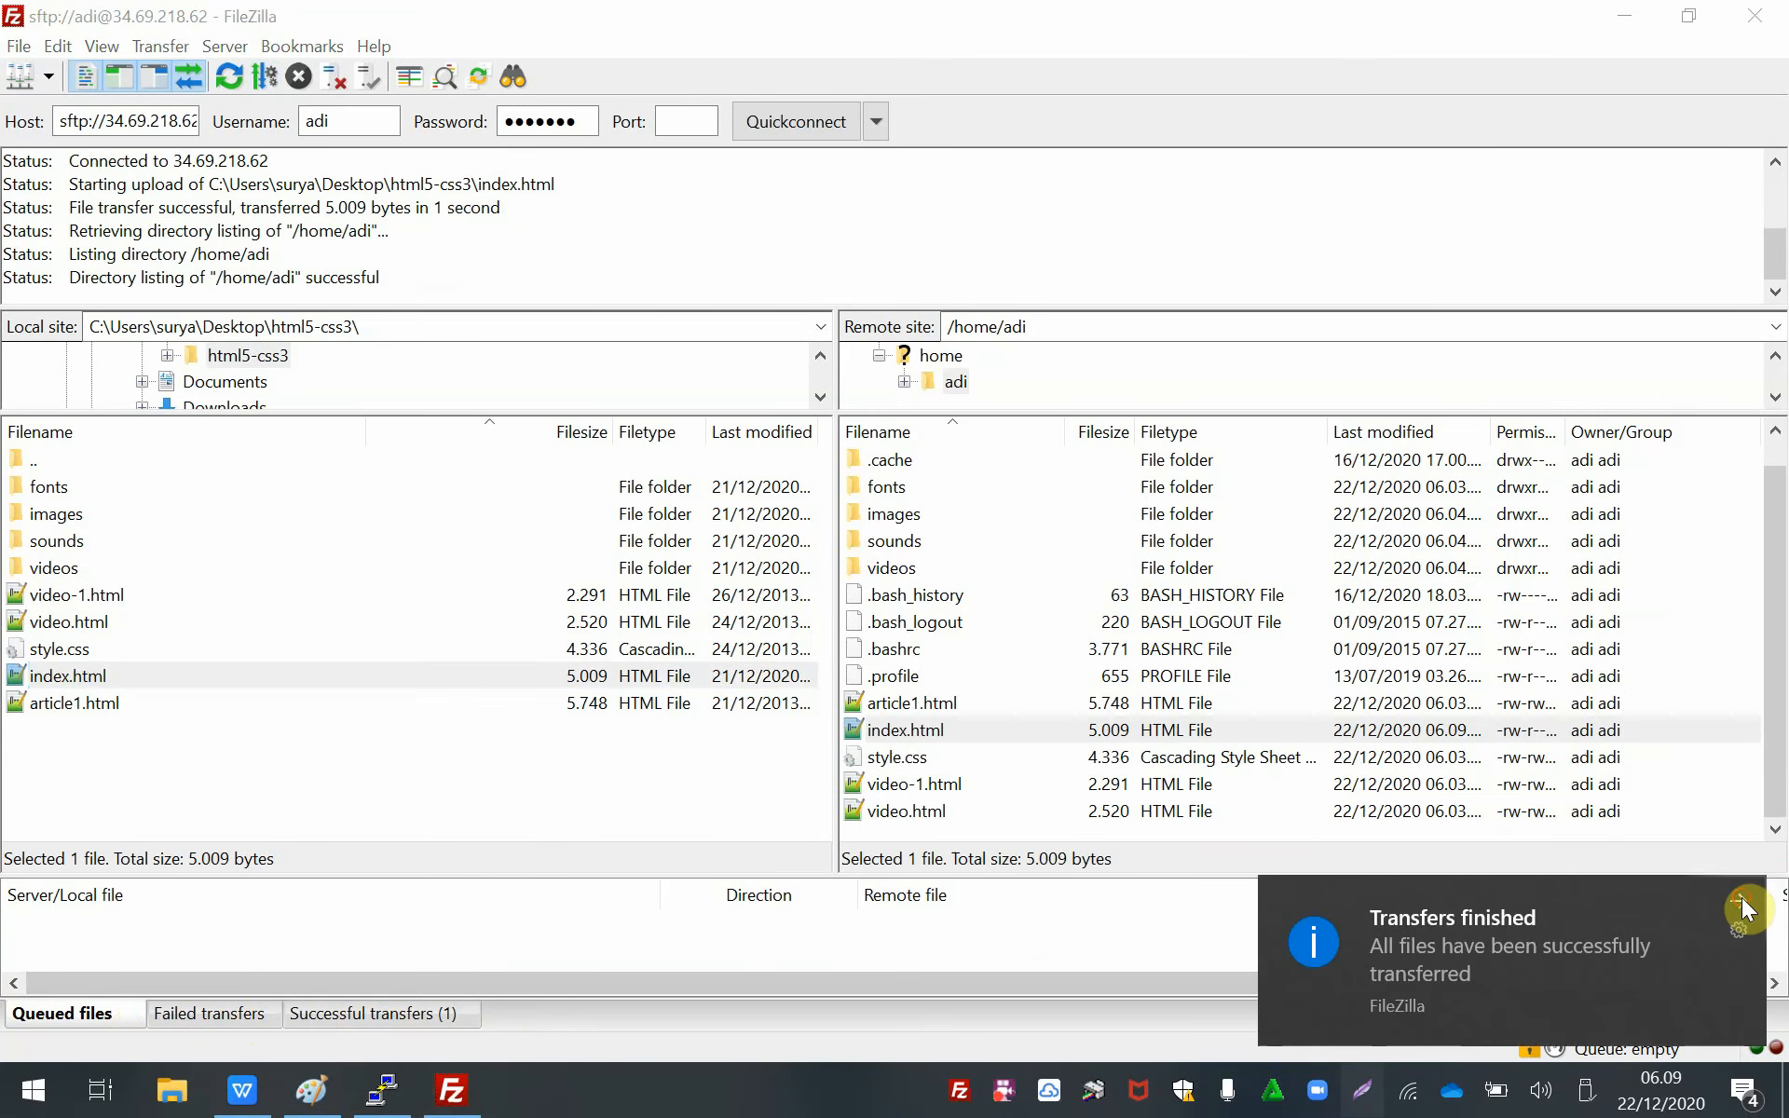
left_click(1742, 908)
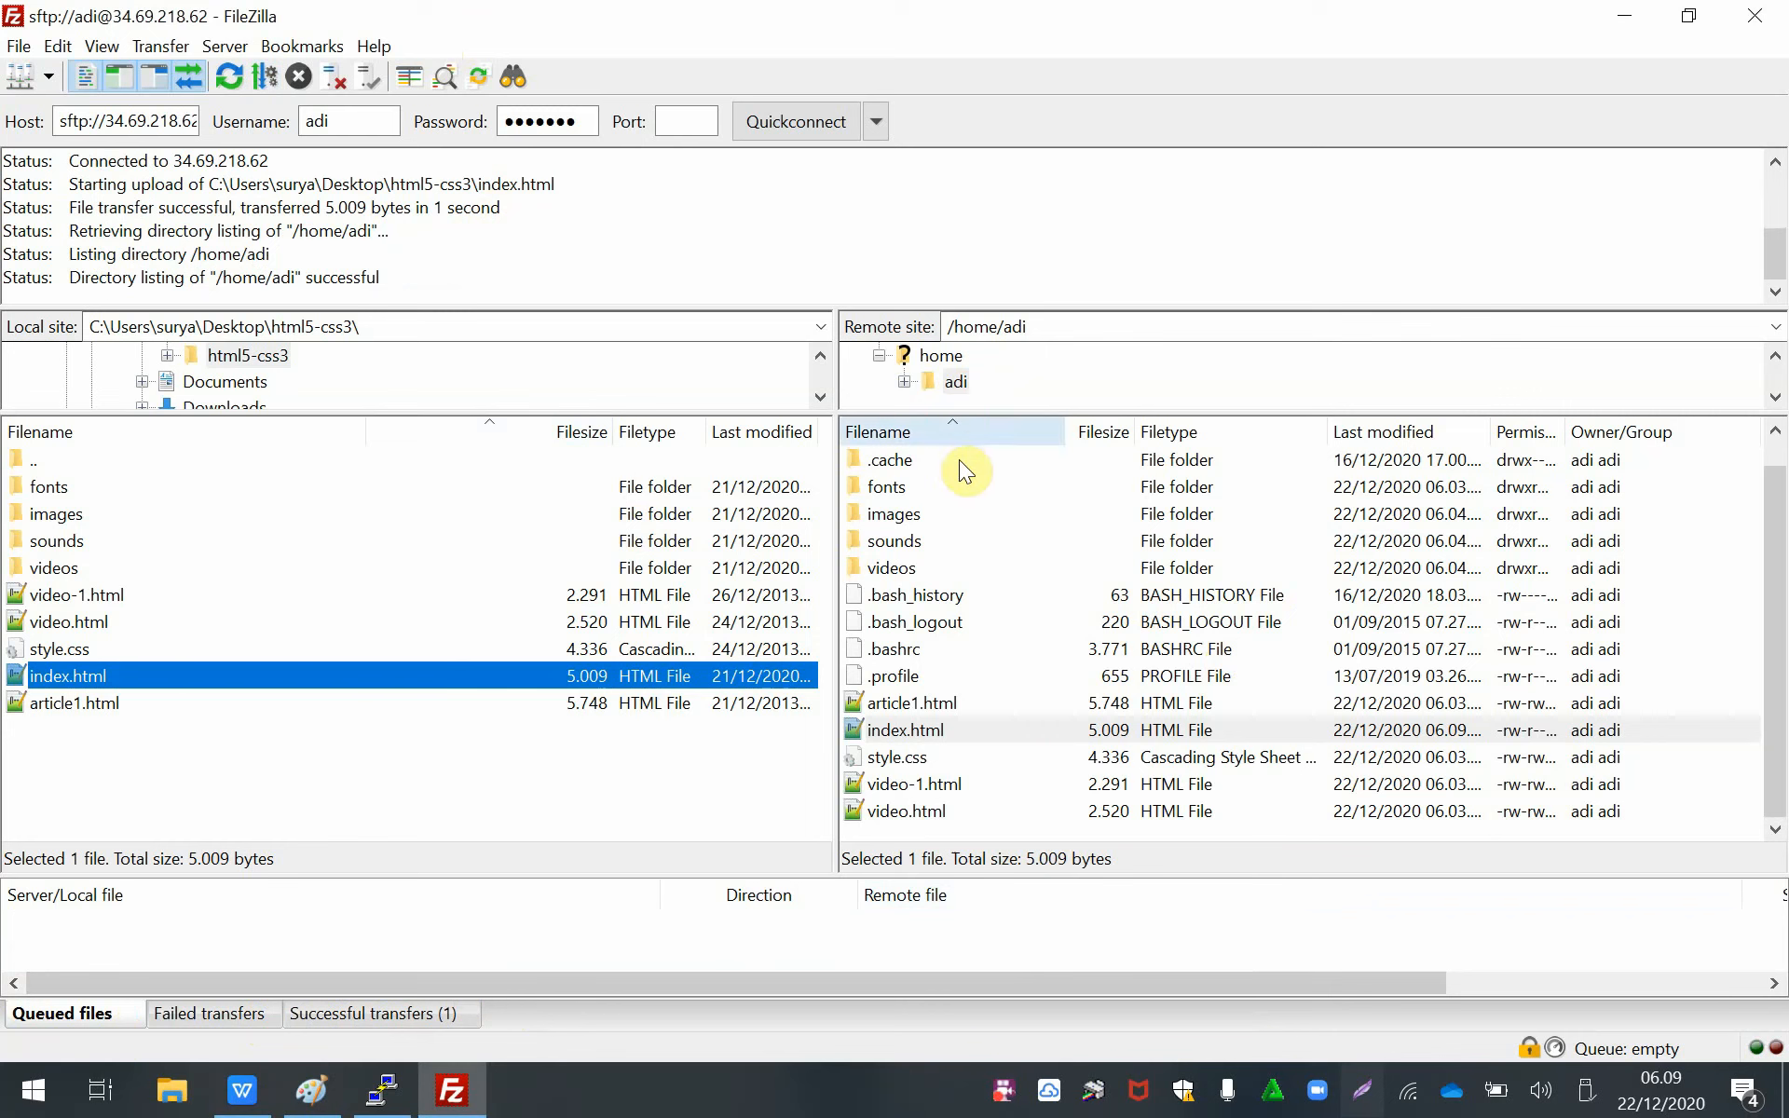
- Download header.jpg from the remote images folder into the local html5-css3 folder and select the local copy
double_click(900, 518)
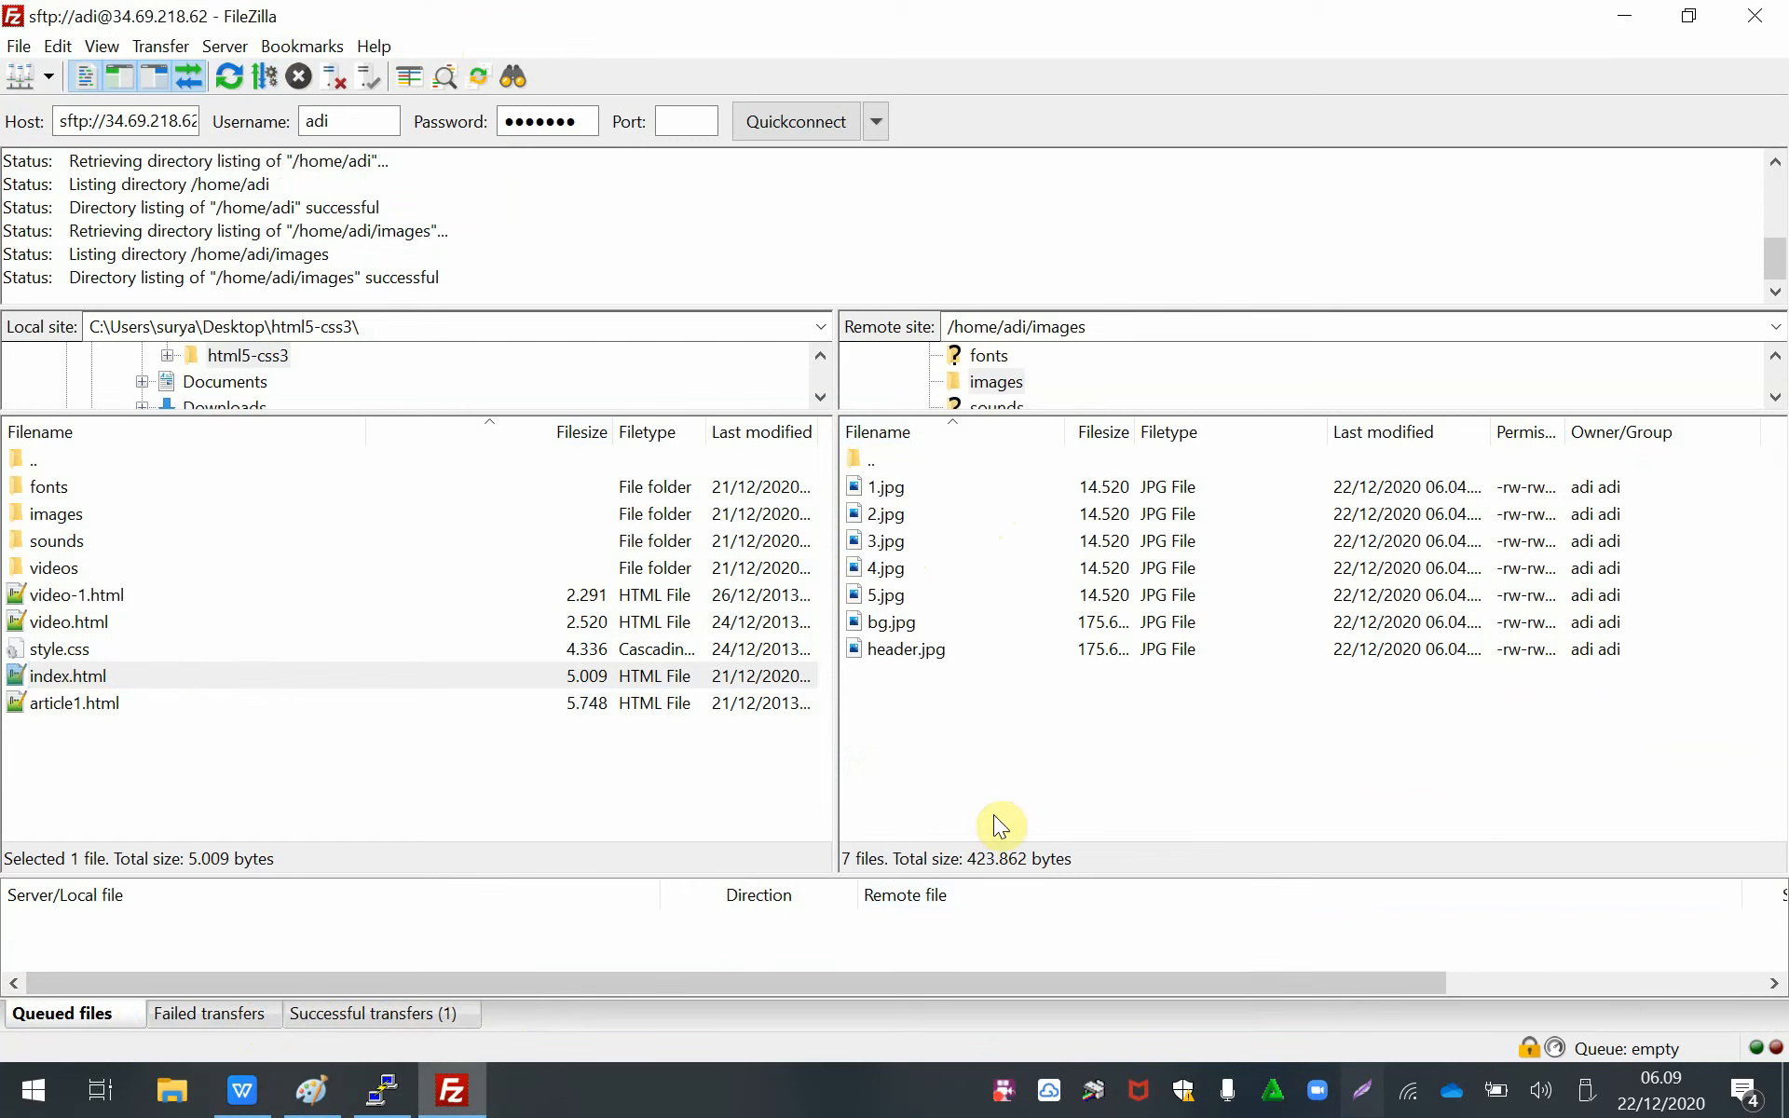
right_click(893, 650)
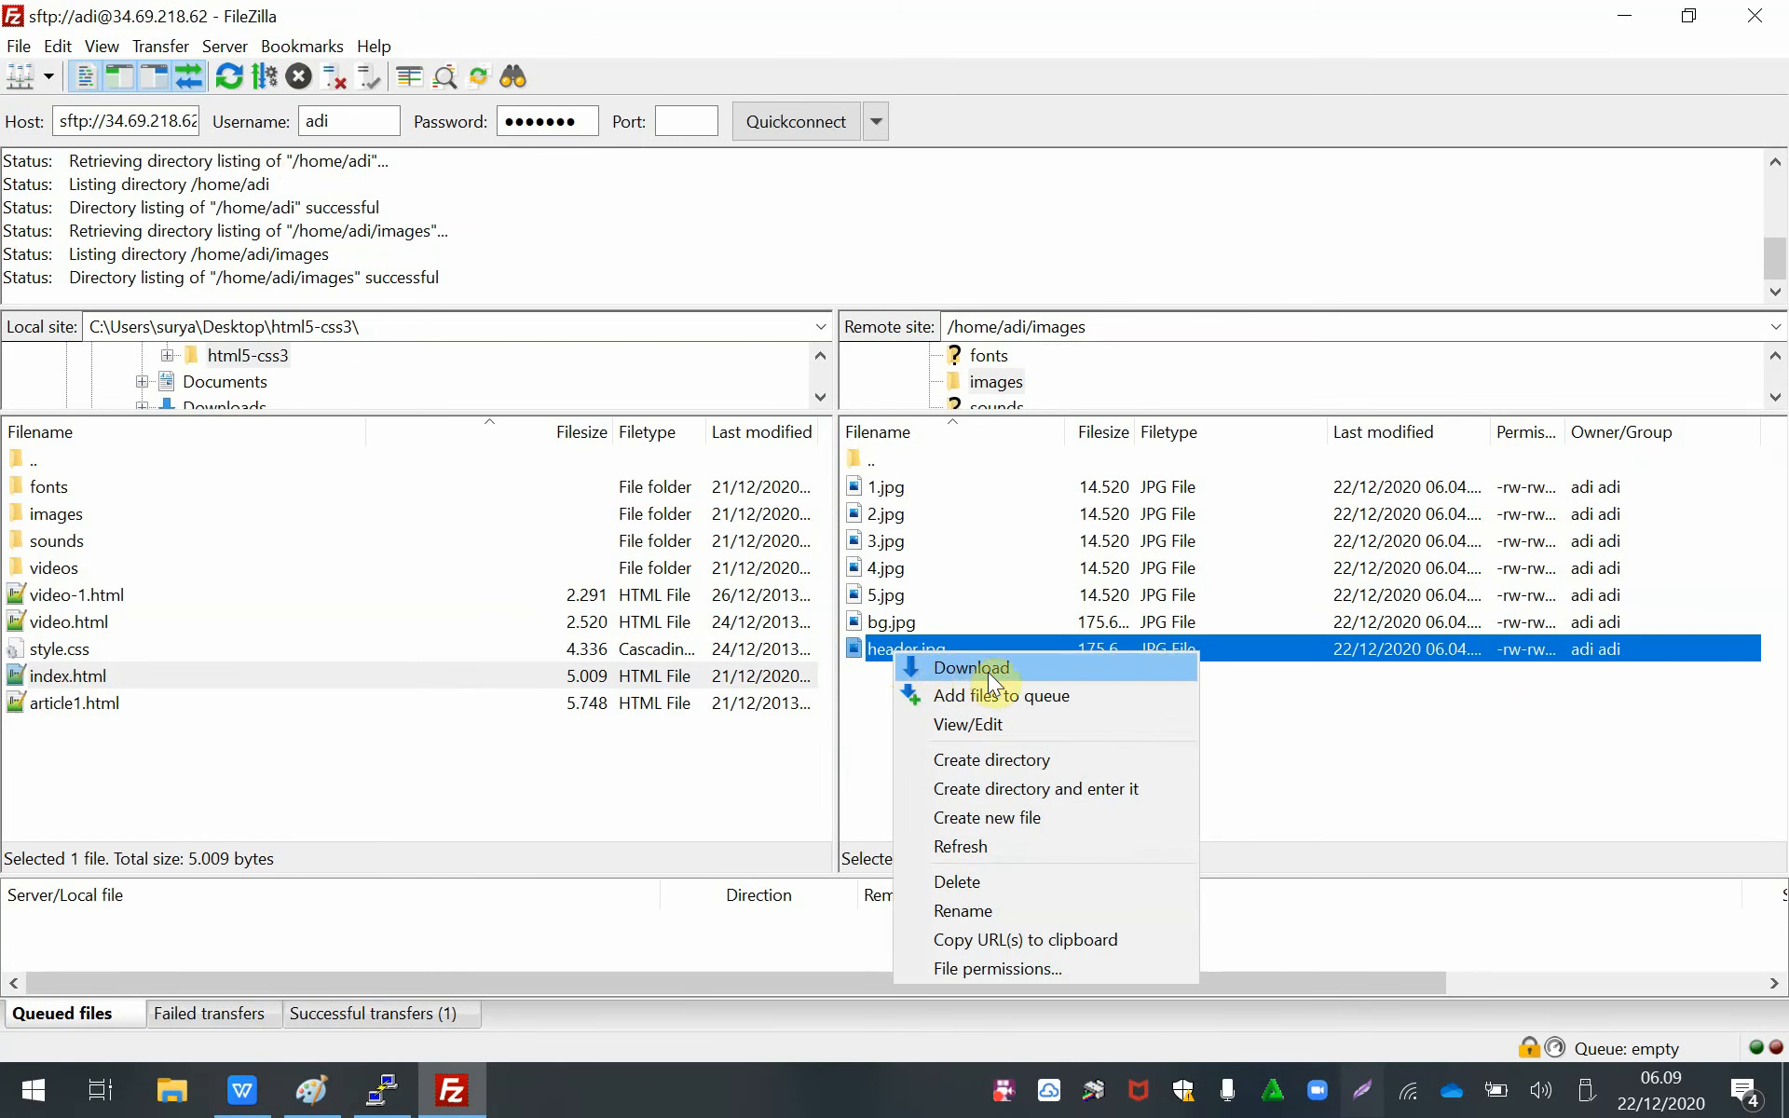
left_click(969, 668)
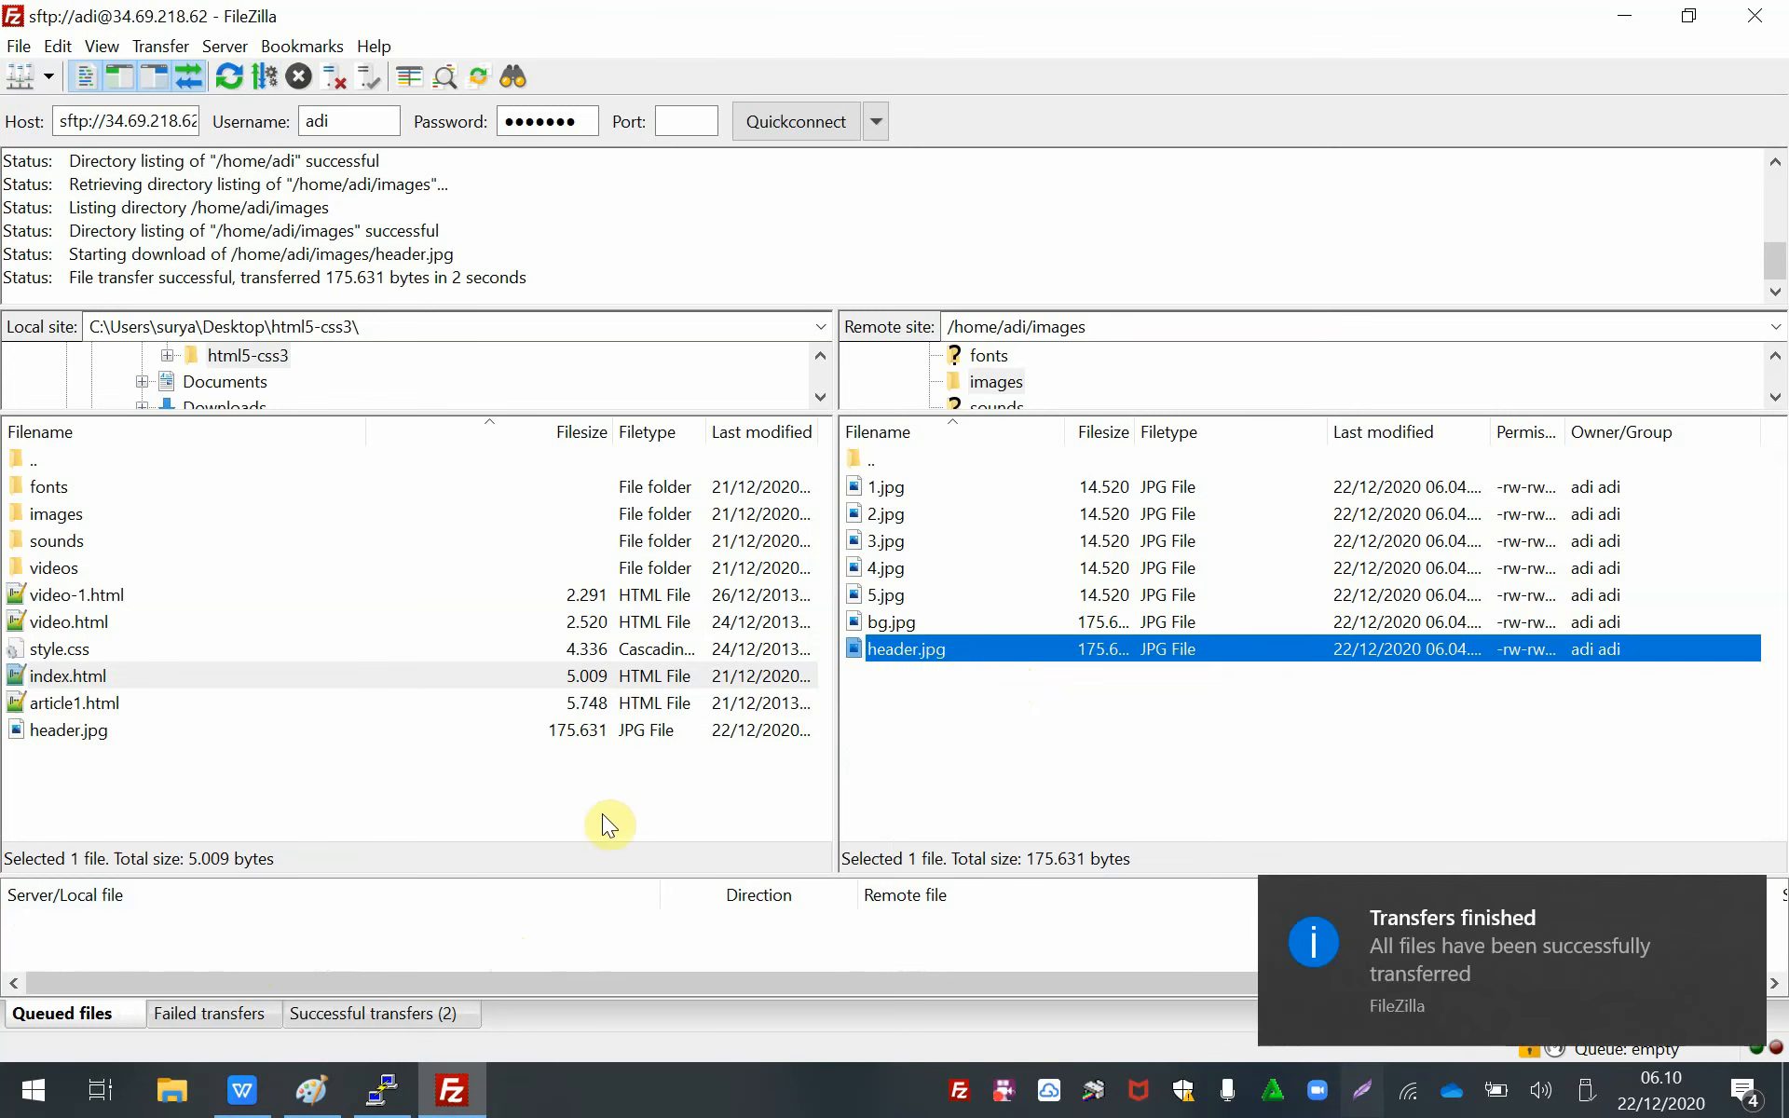
left_click(1740, 906)
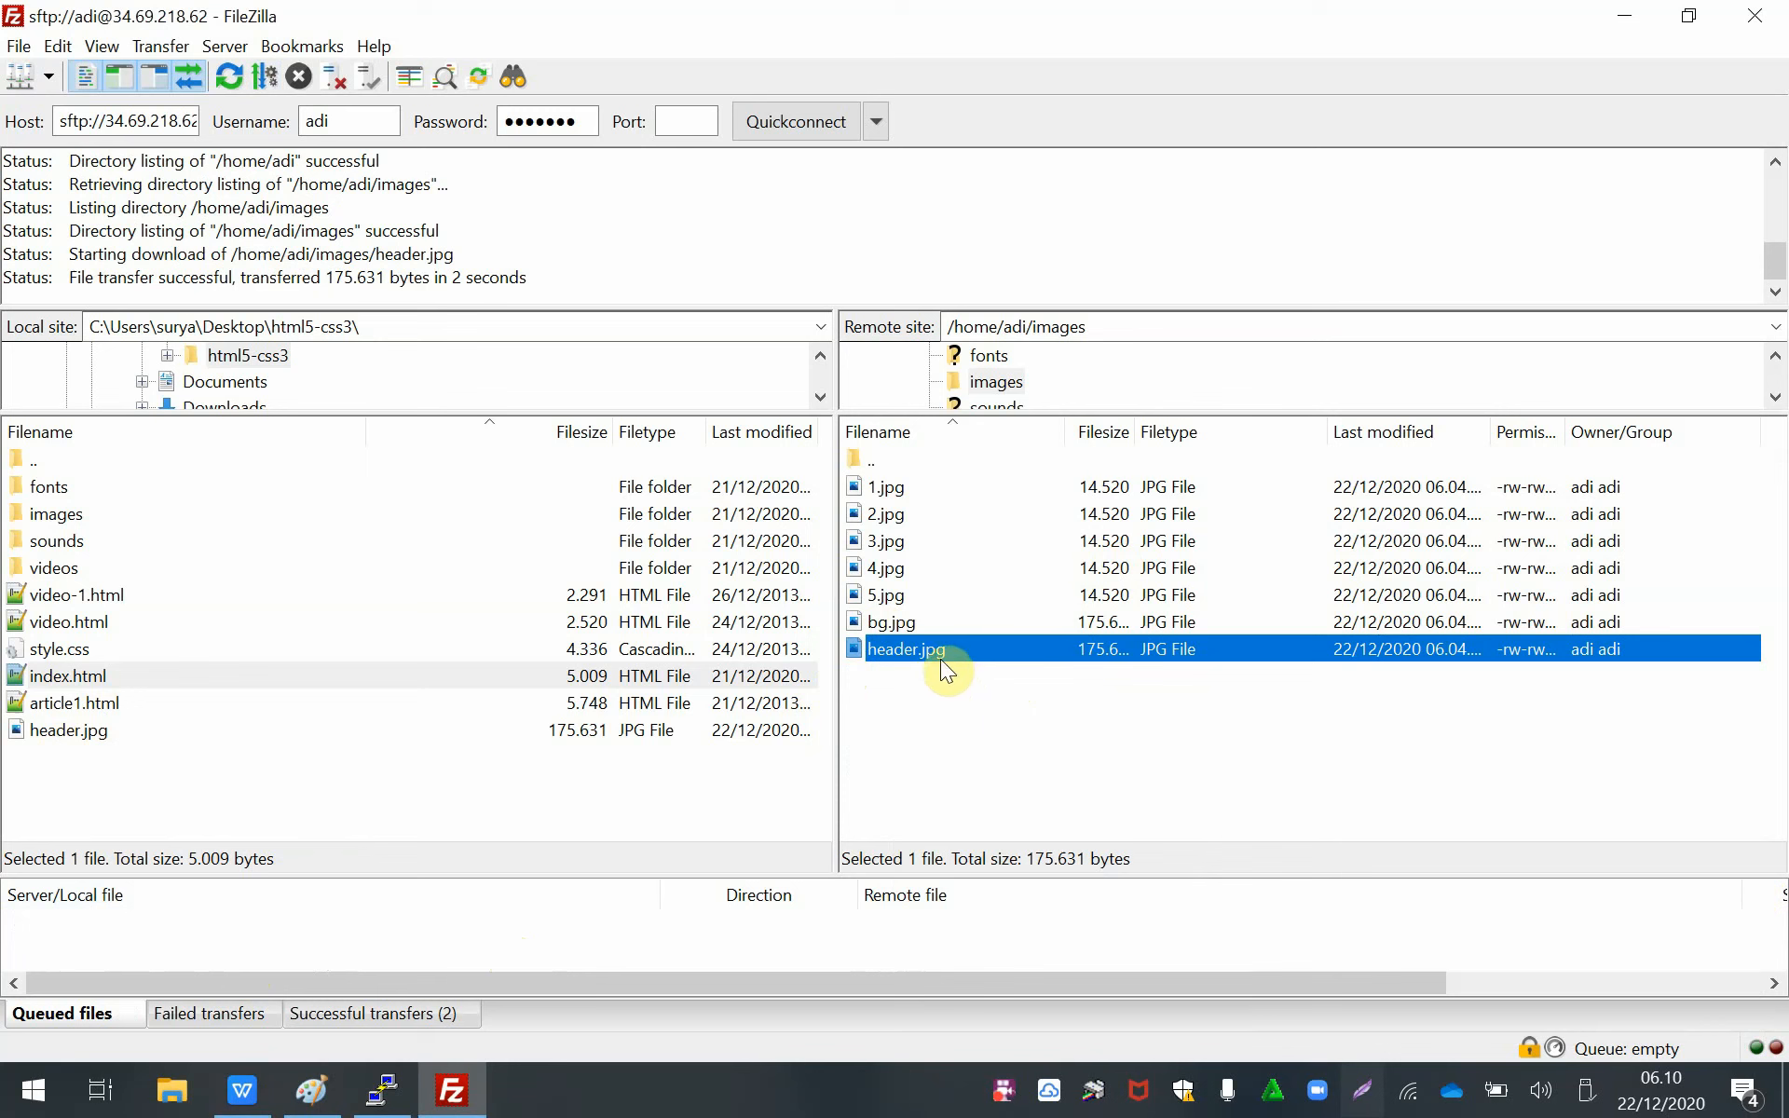
left_click(89, 732)
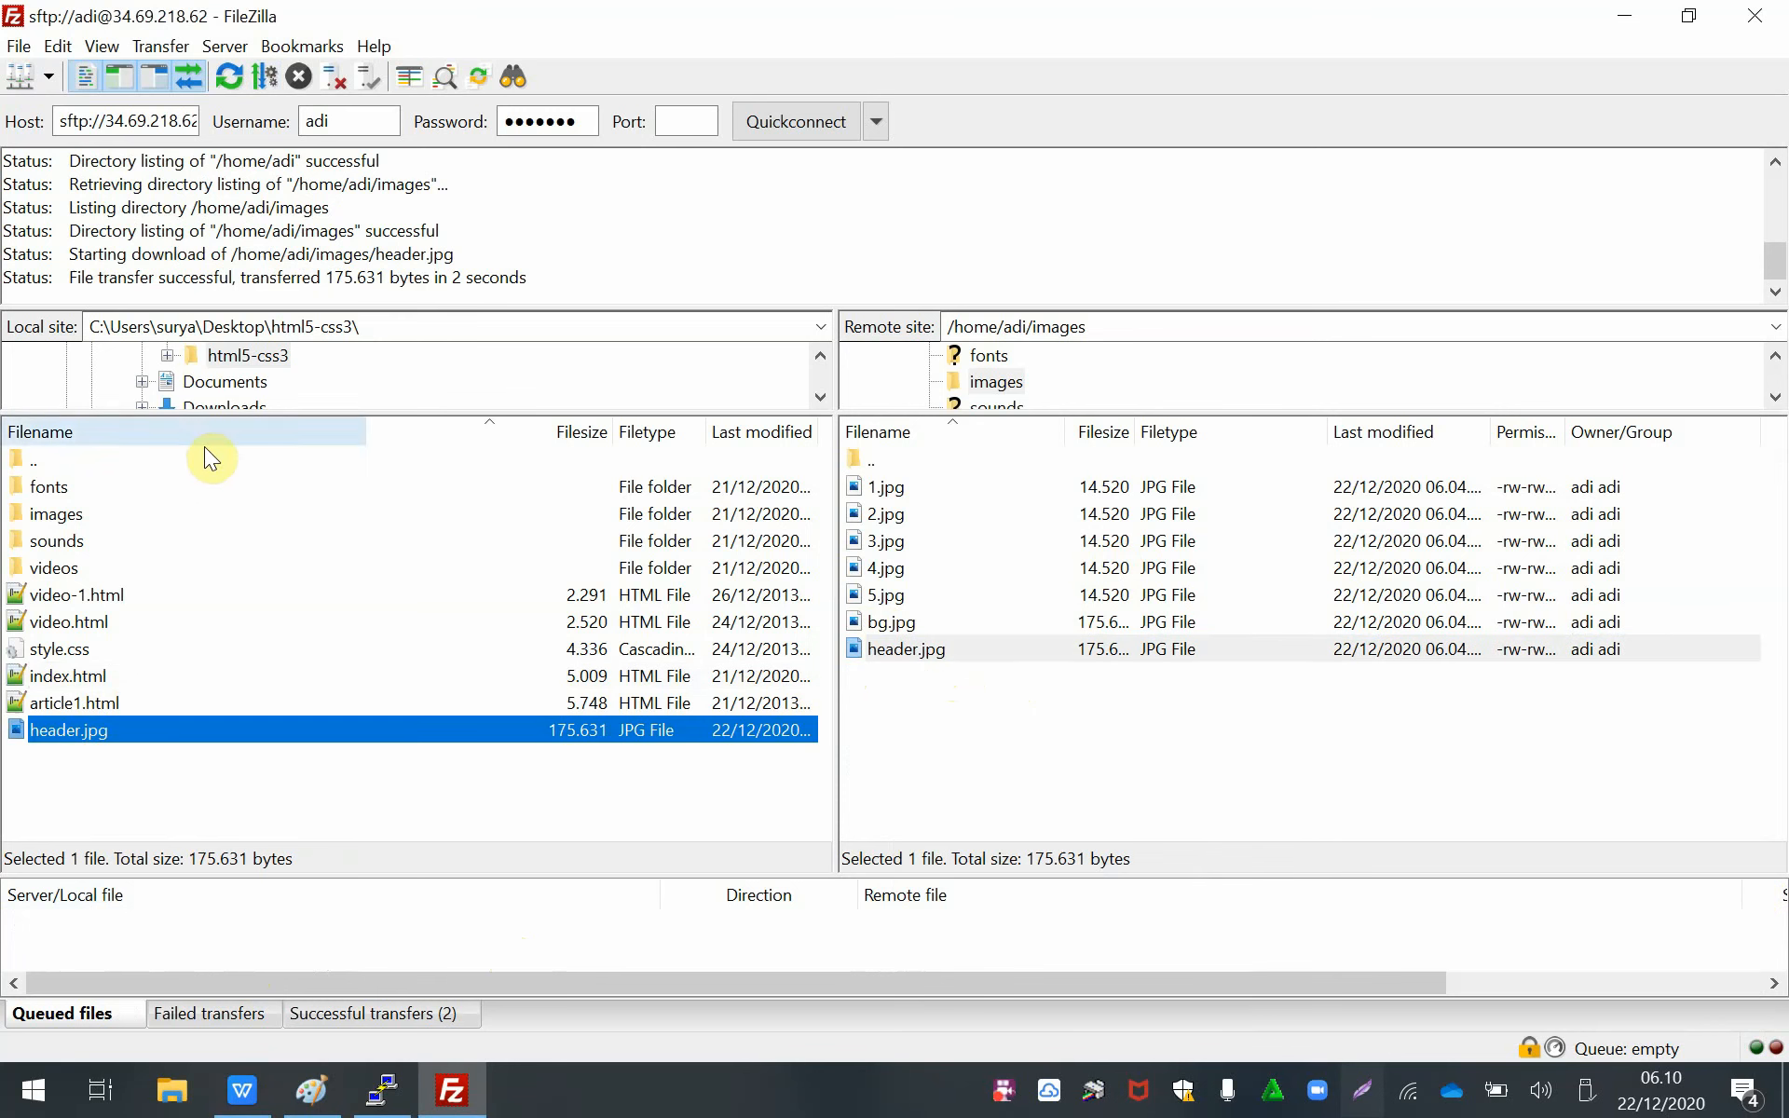
- Check the local site path, then sort the Desktop by date modified in File Explorer and open the html5-css3 folder
left_click(198, 1105)
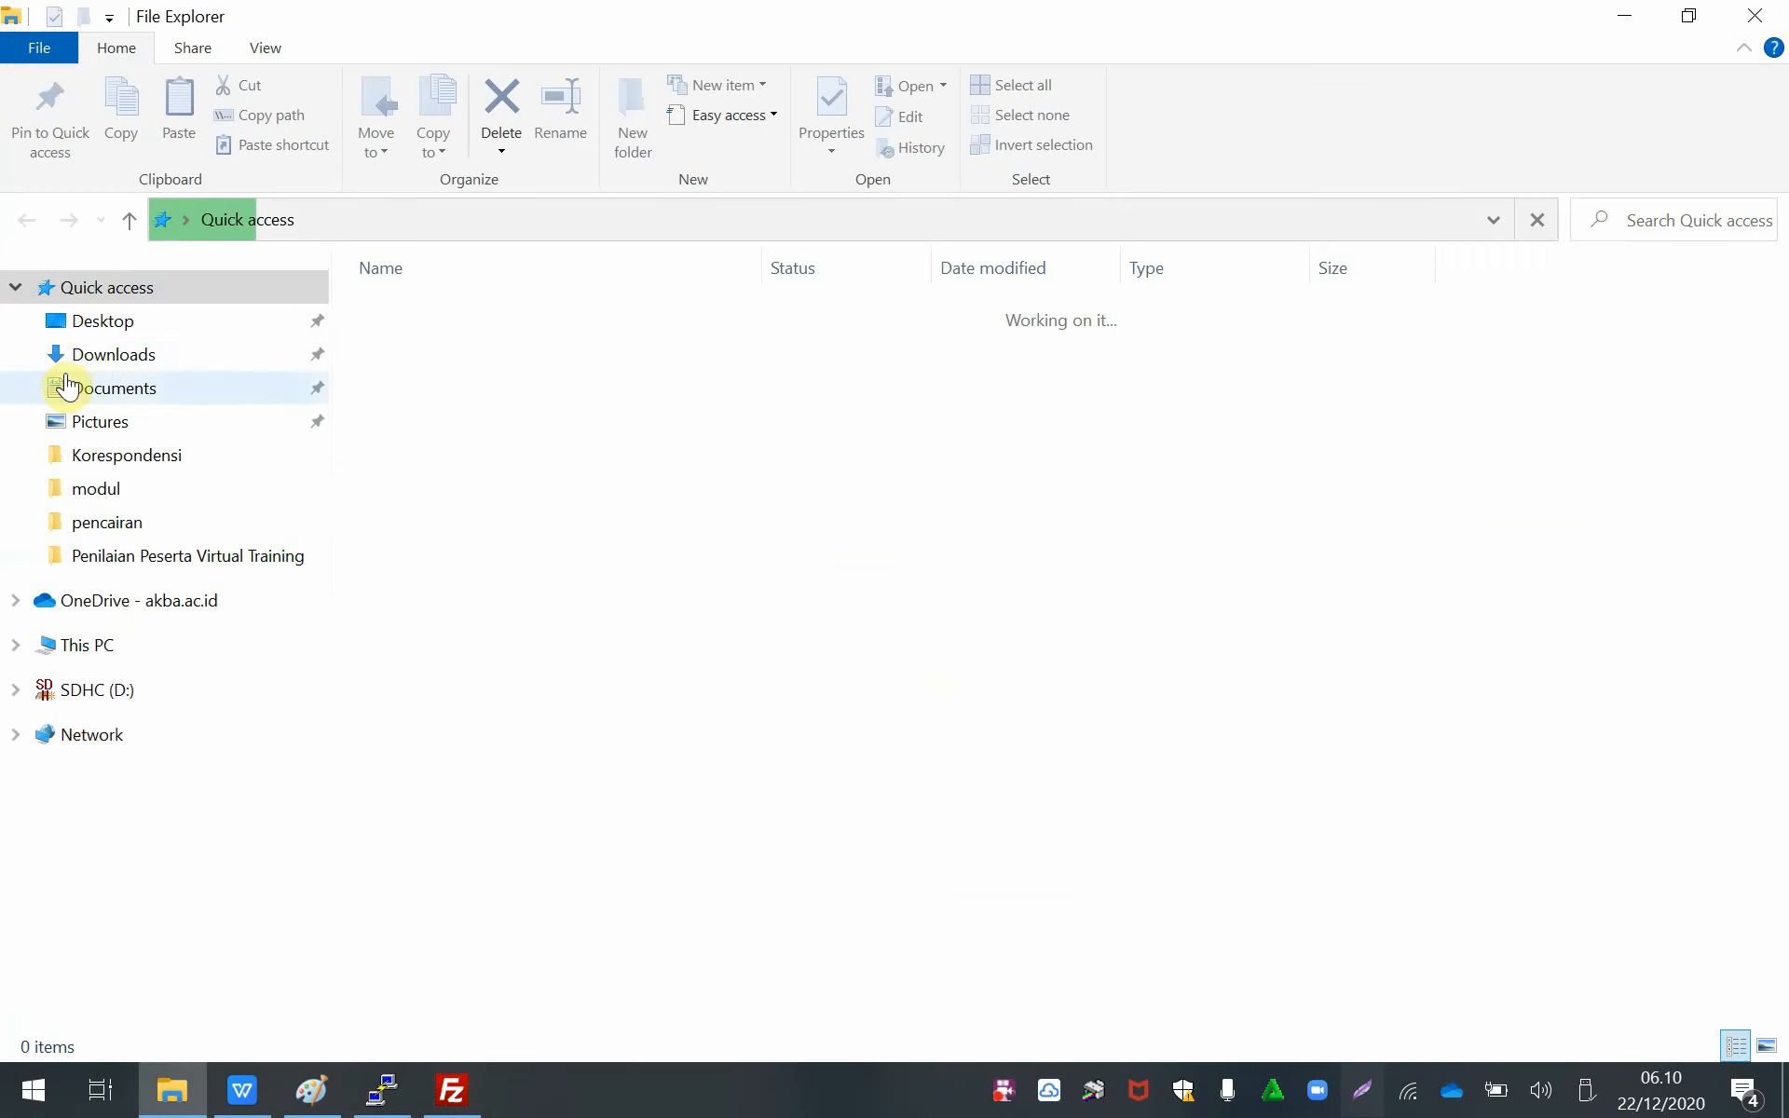
left_click(459, 1106)
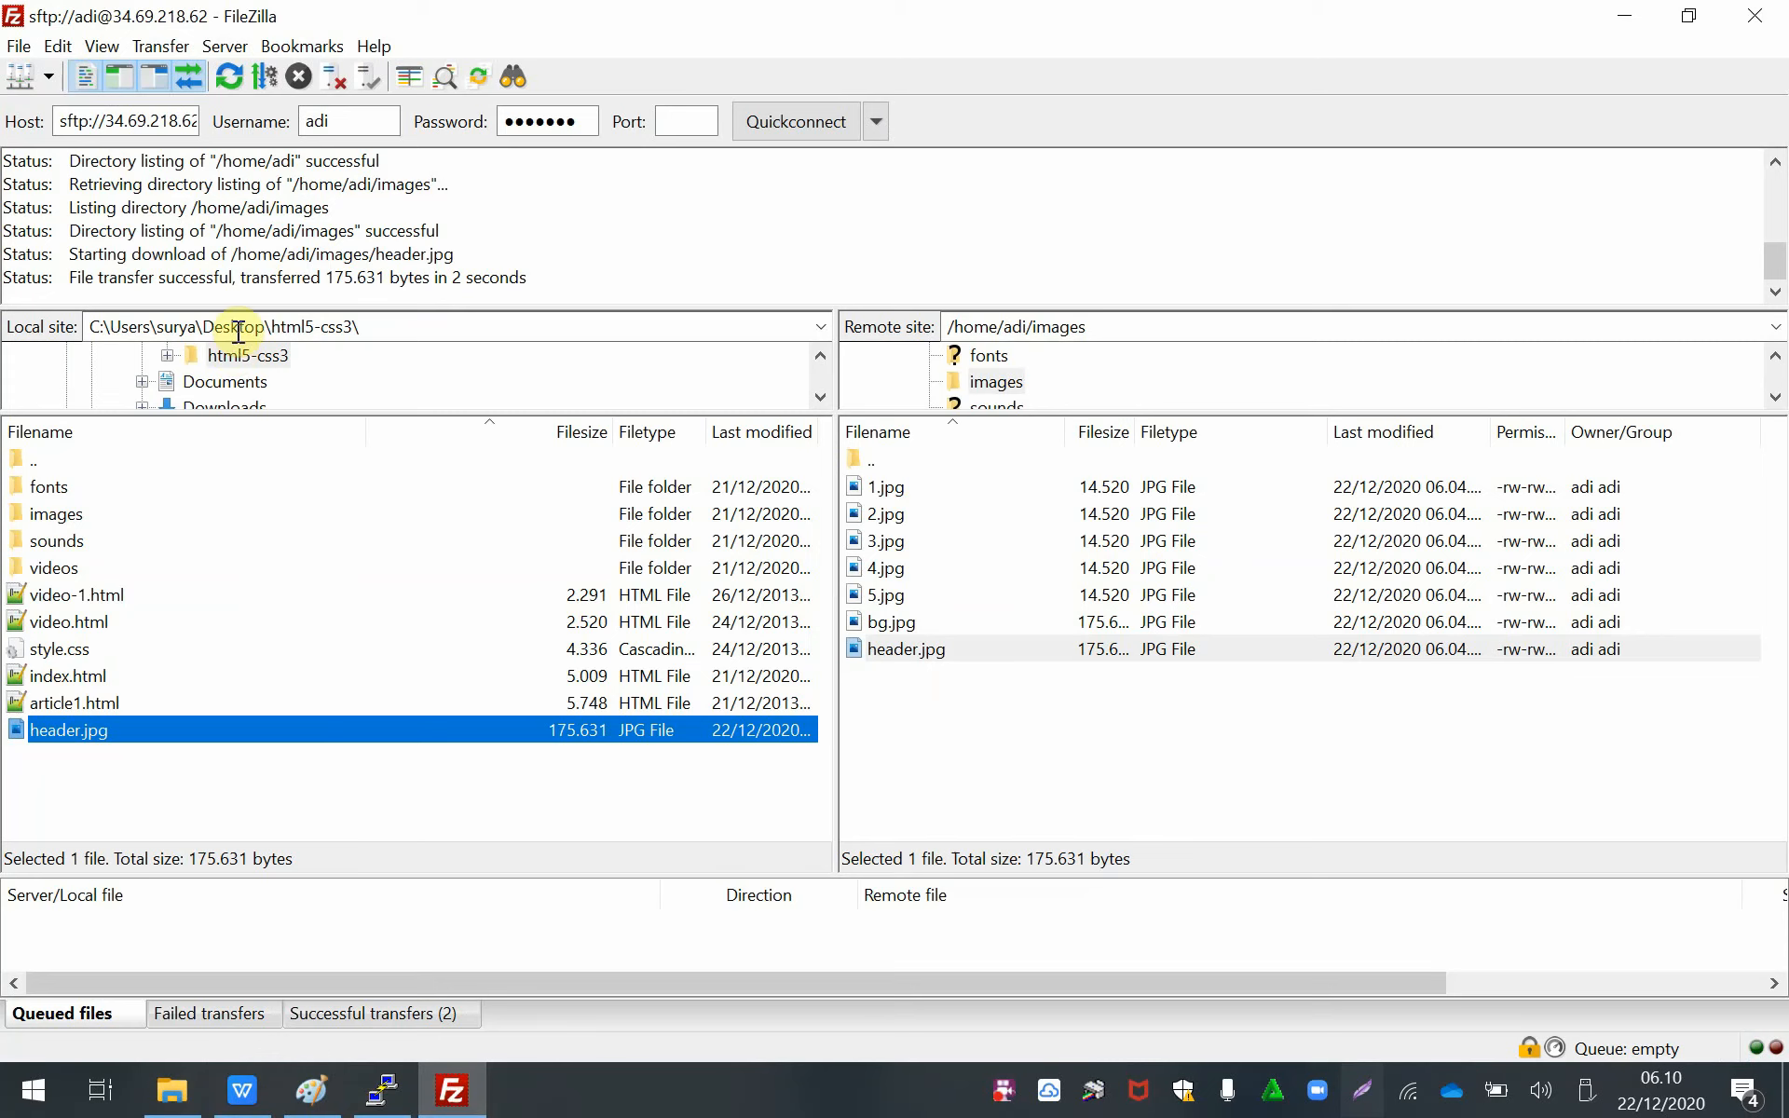
left_click(332, 334)
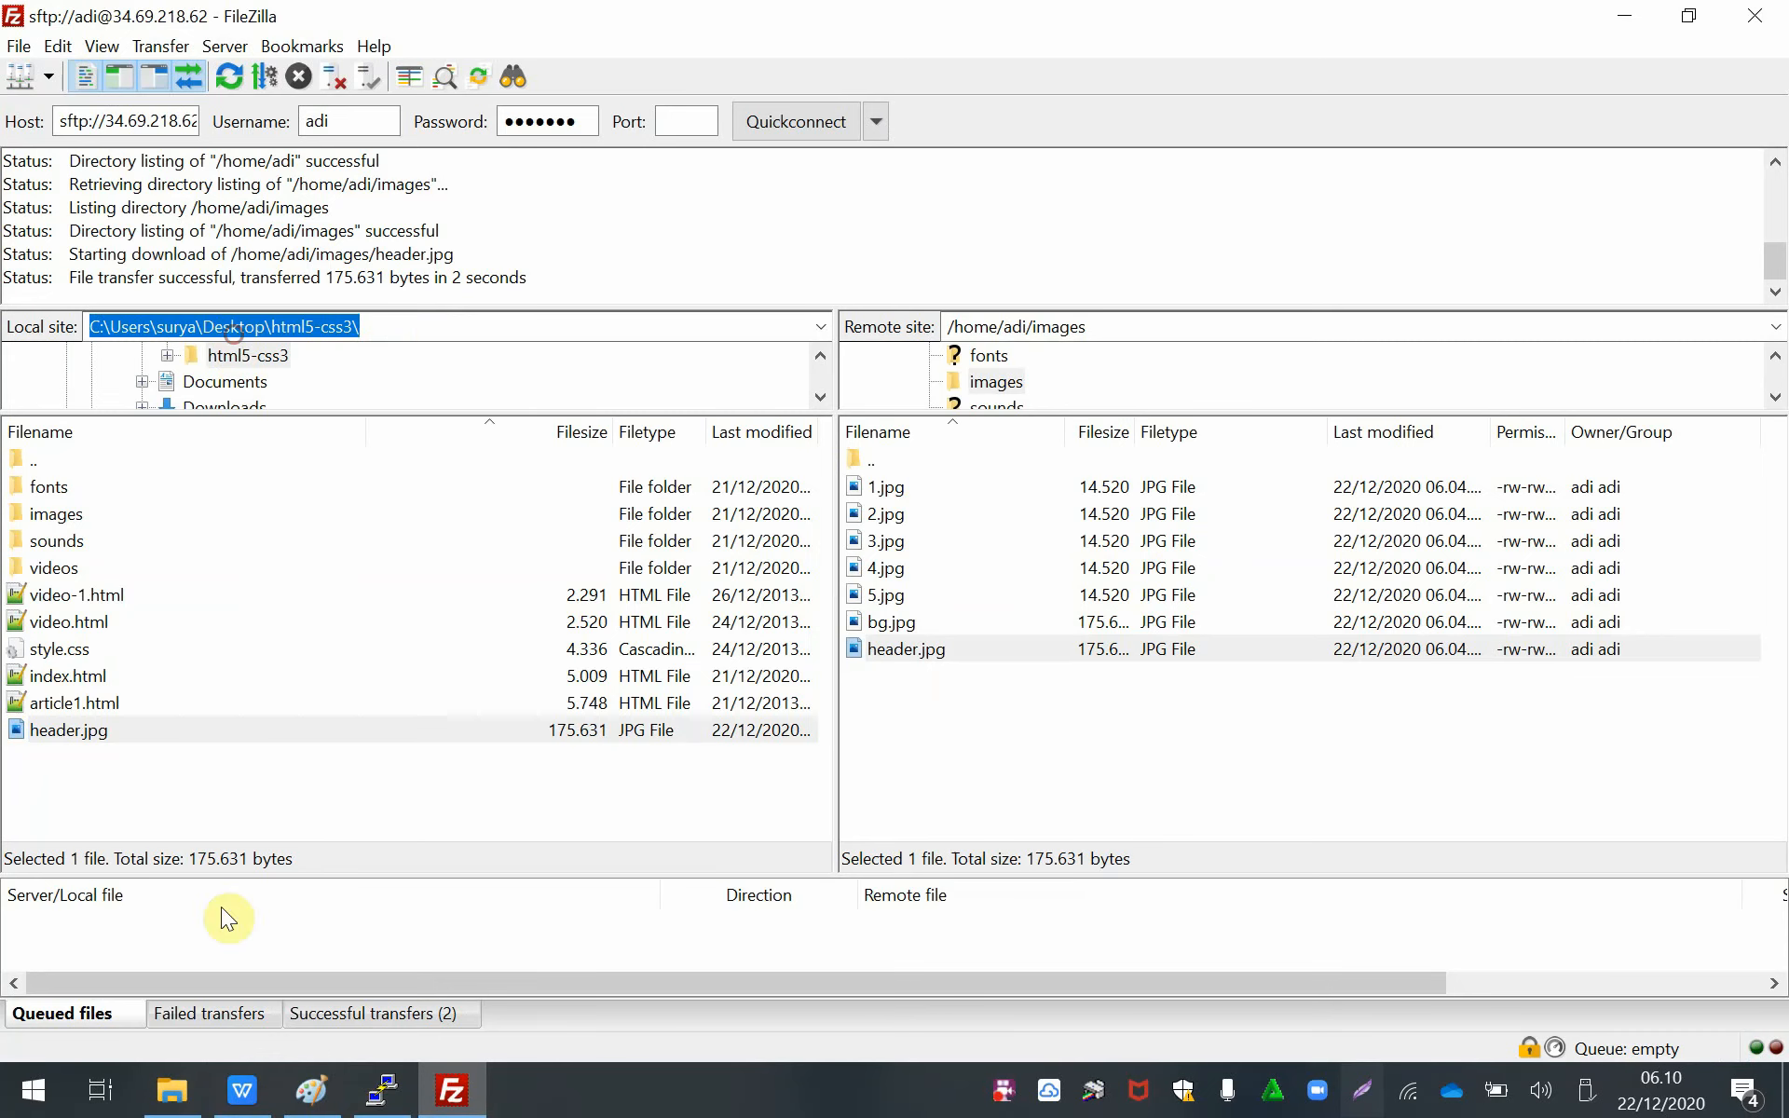
left_click(180, 1107)
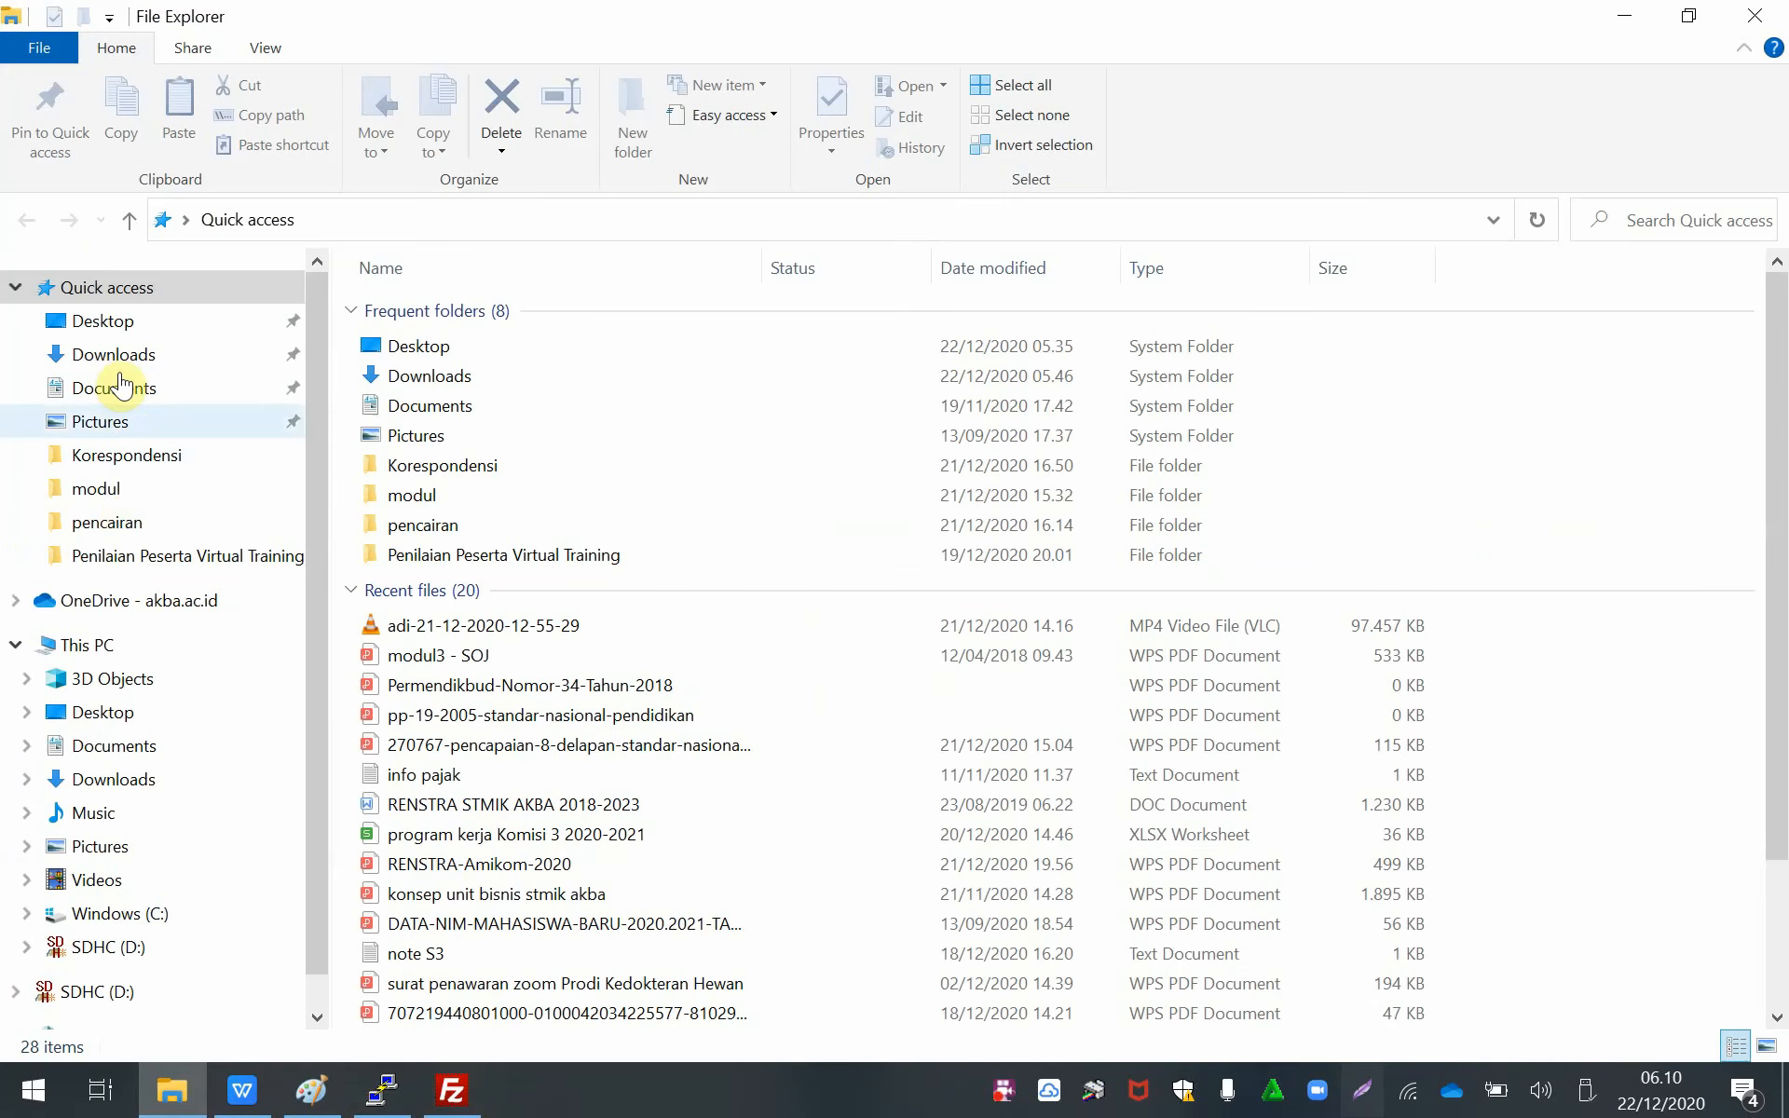
left_click(166, 321)
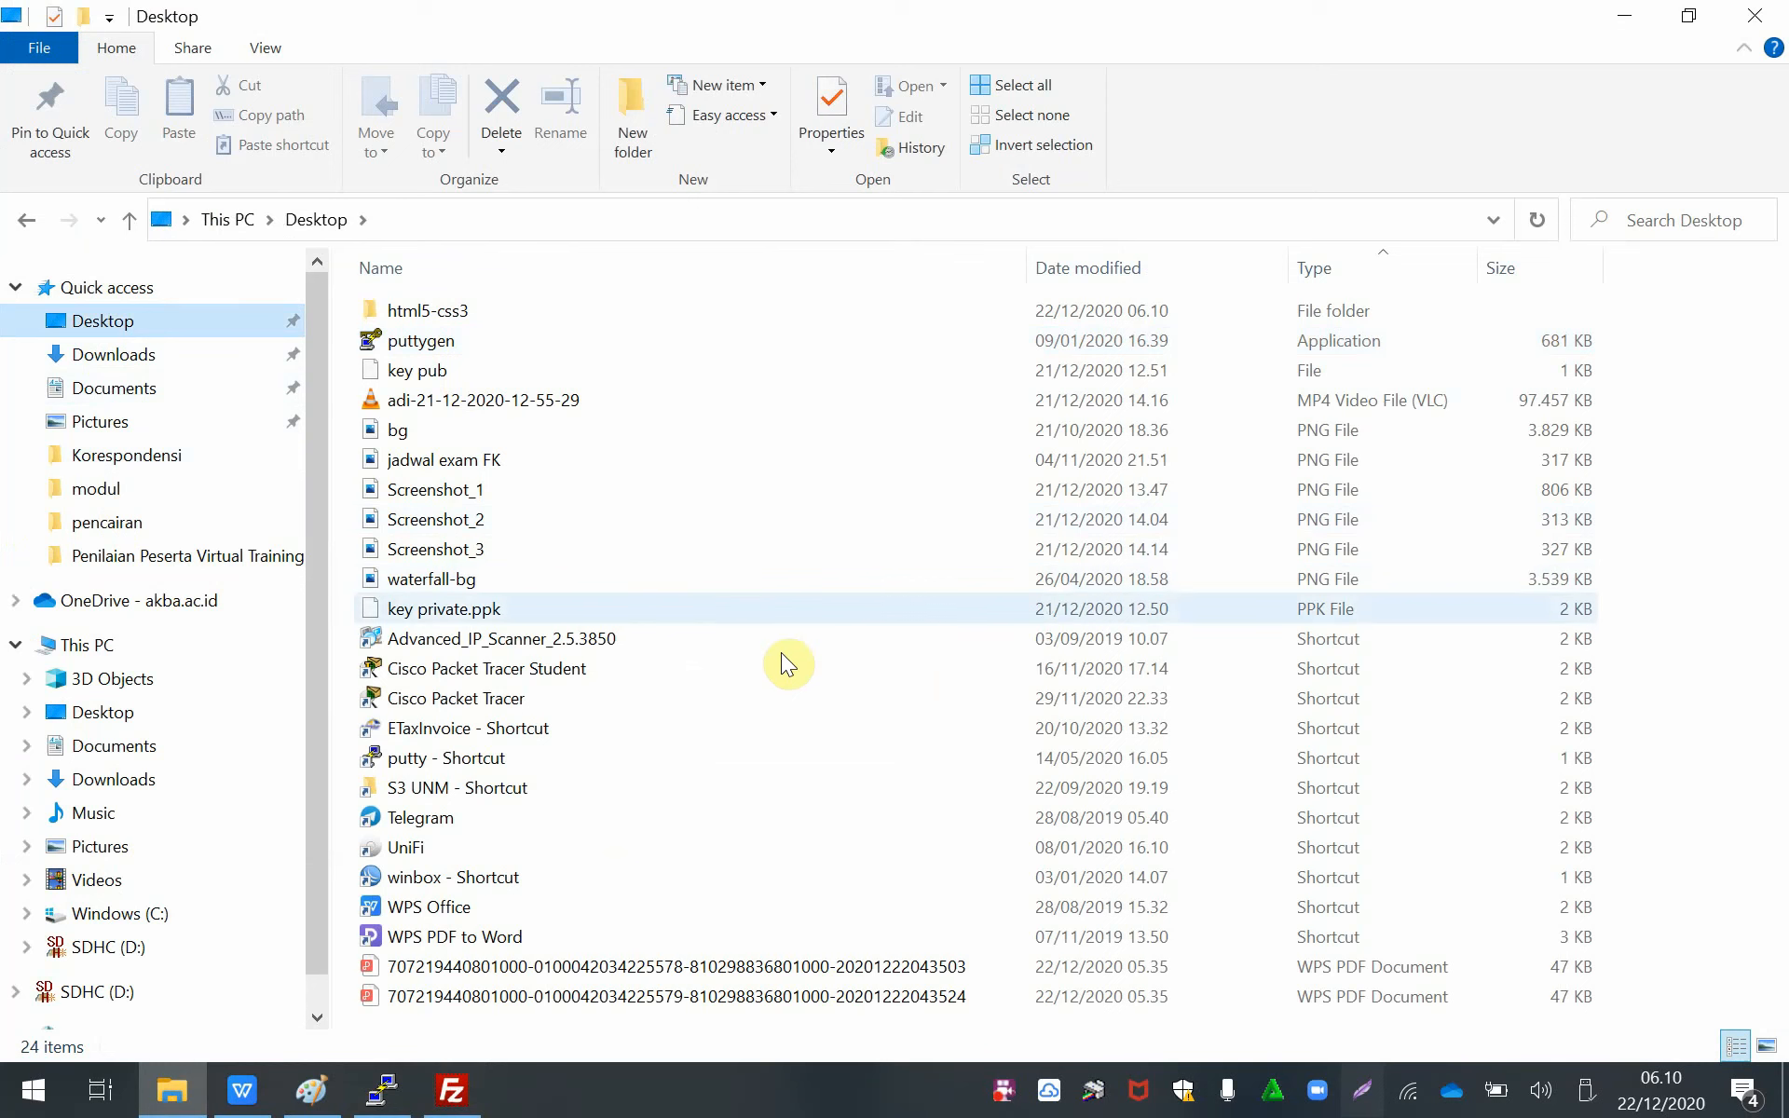
left_click(1187, 272)
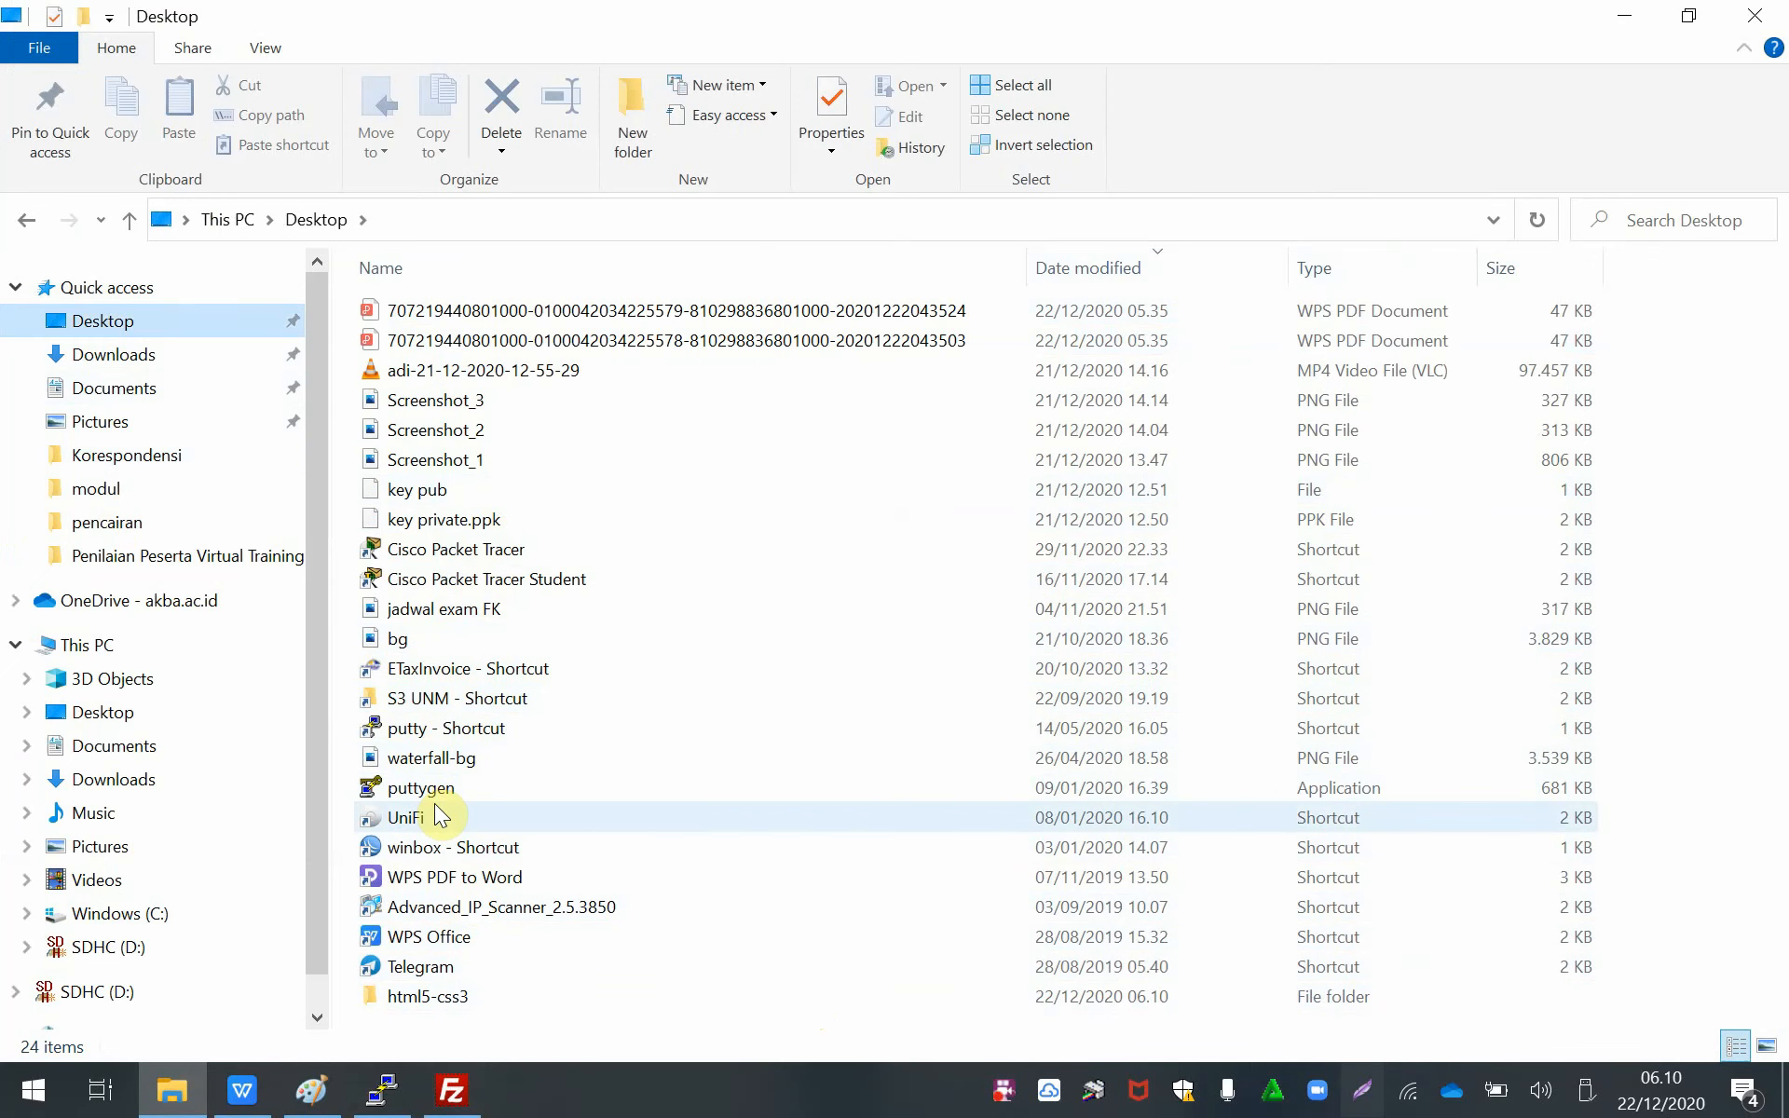
left_click(439, 610)
key("h")
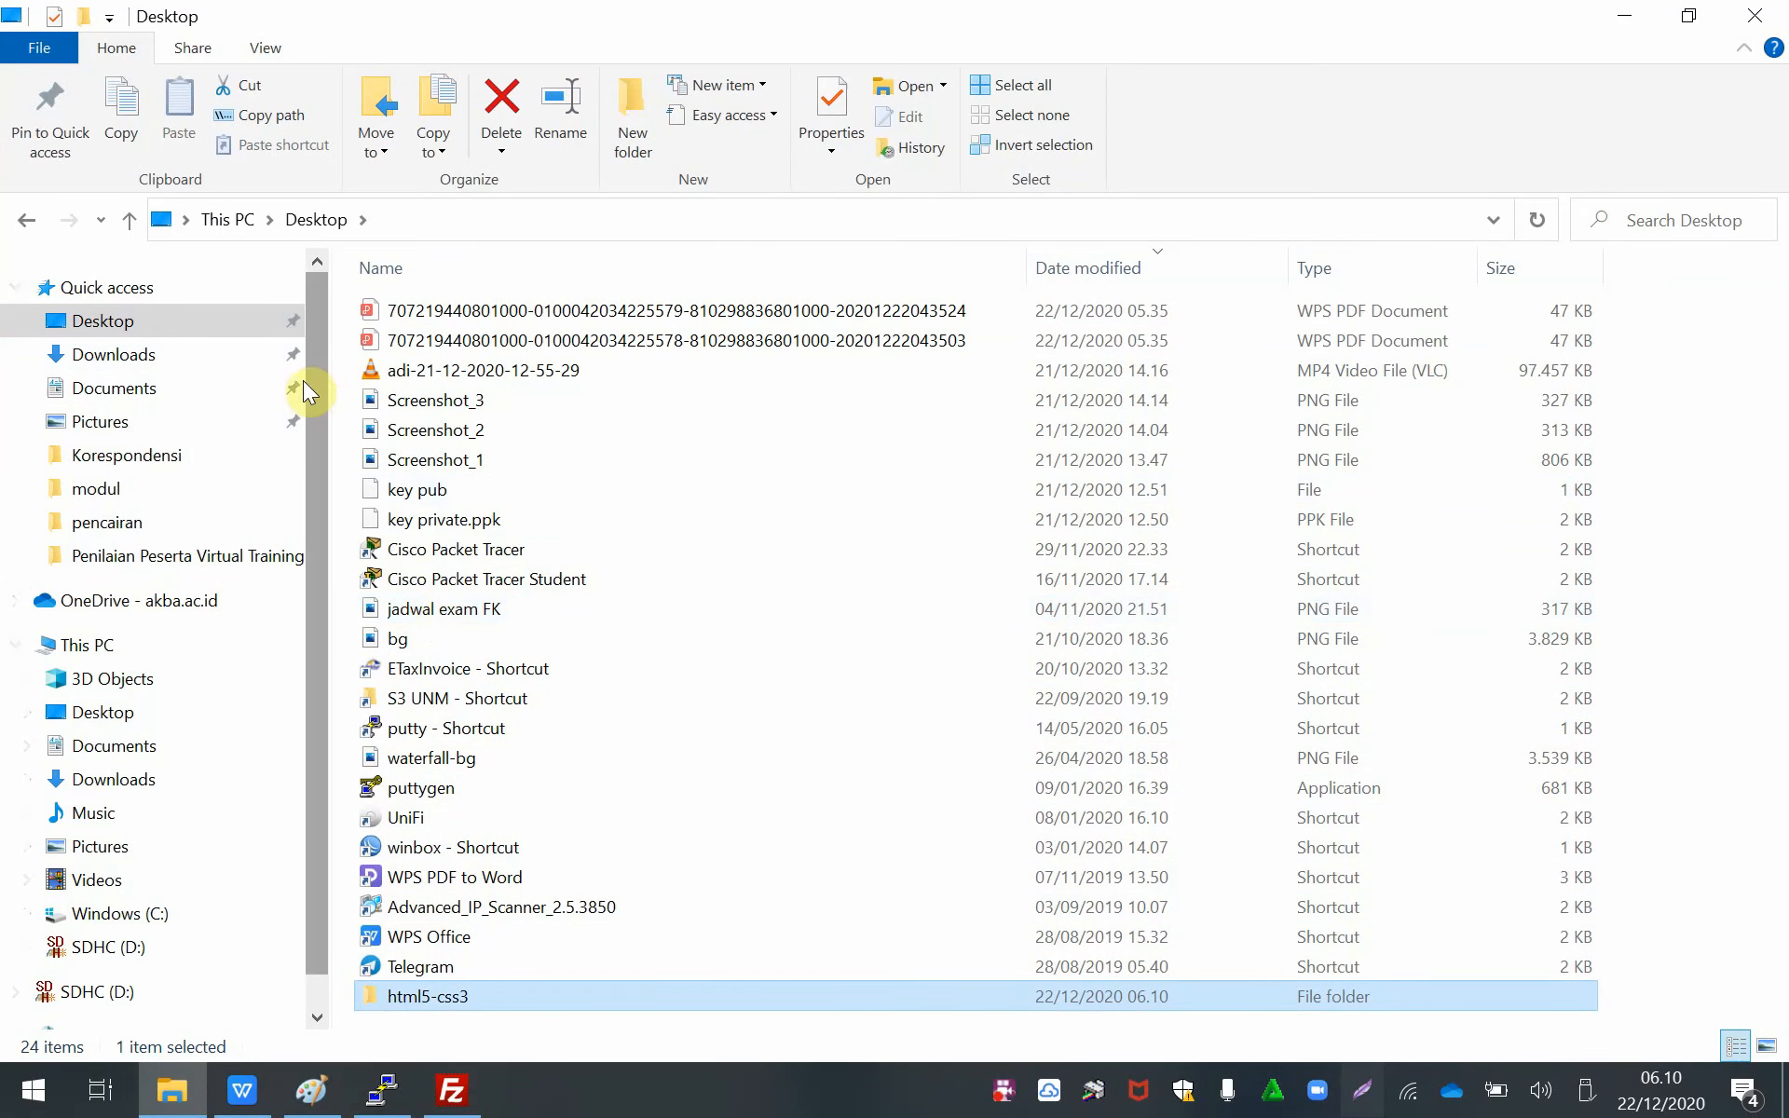
double_click(456, 1004)
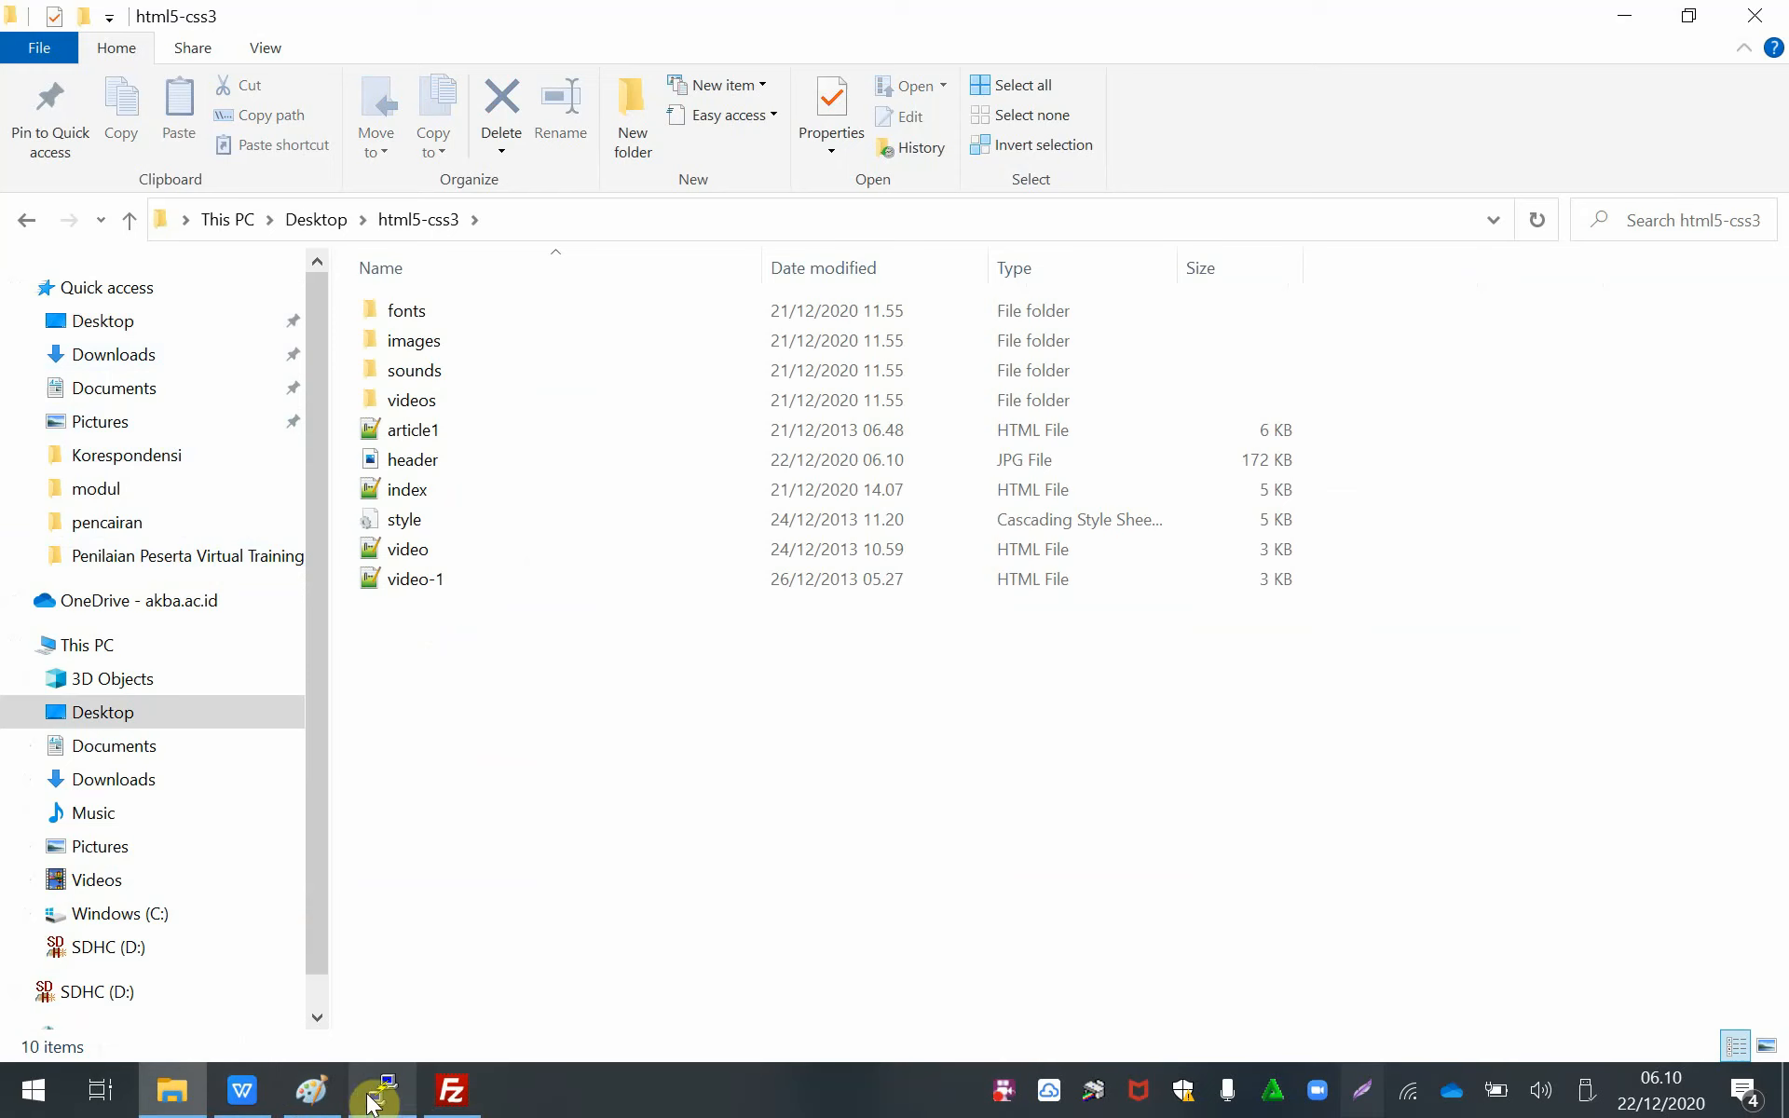
- Compare FileZilla's local file list with the html5-css3 folder in File Explorer and locate the header image there
left_click(451, 1091)
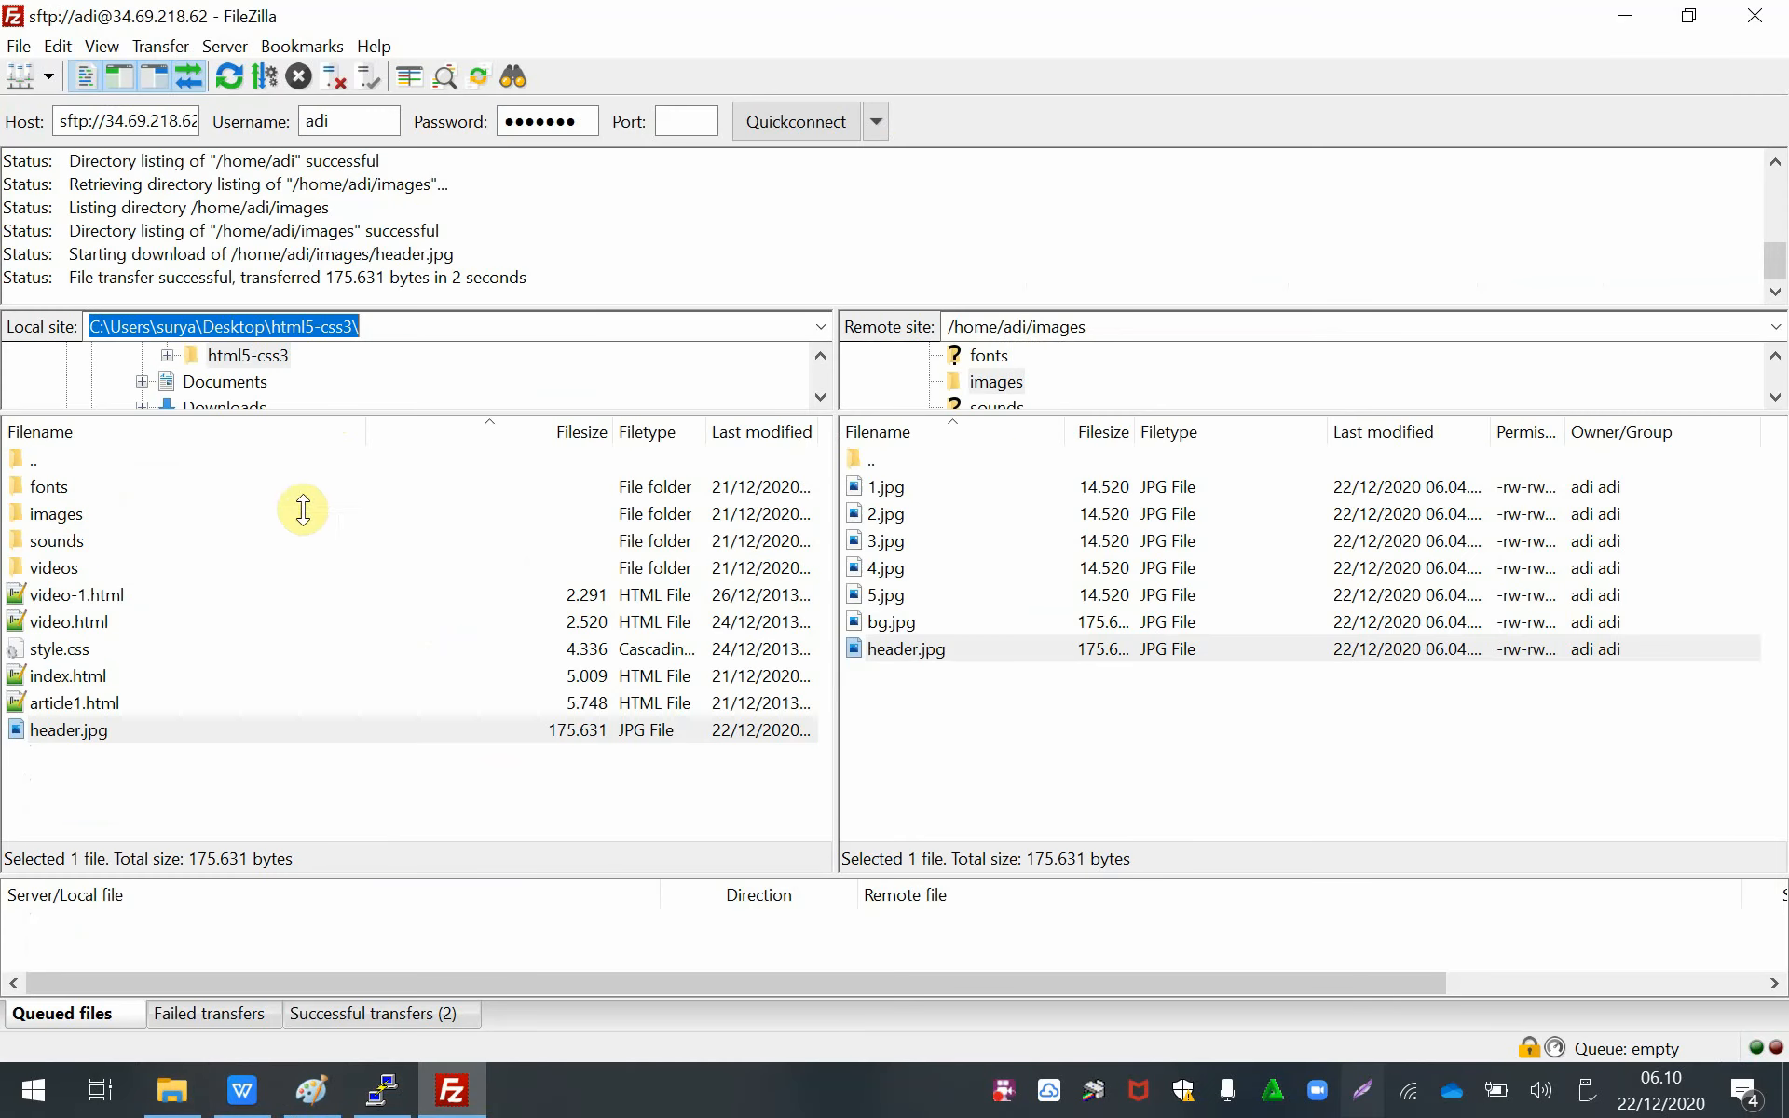
left_click(187, 1092)
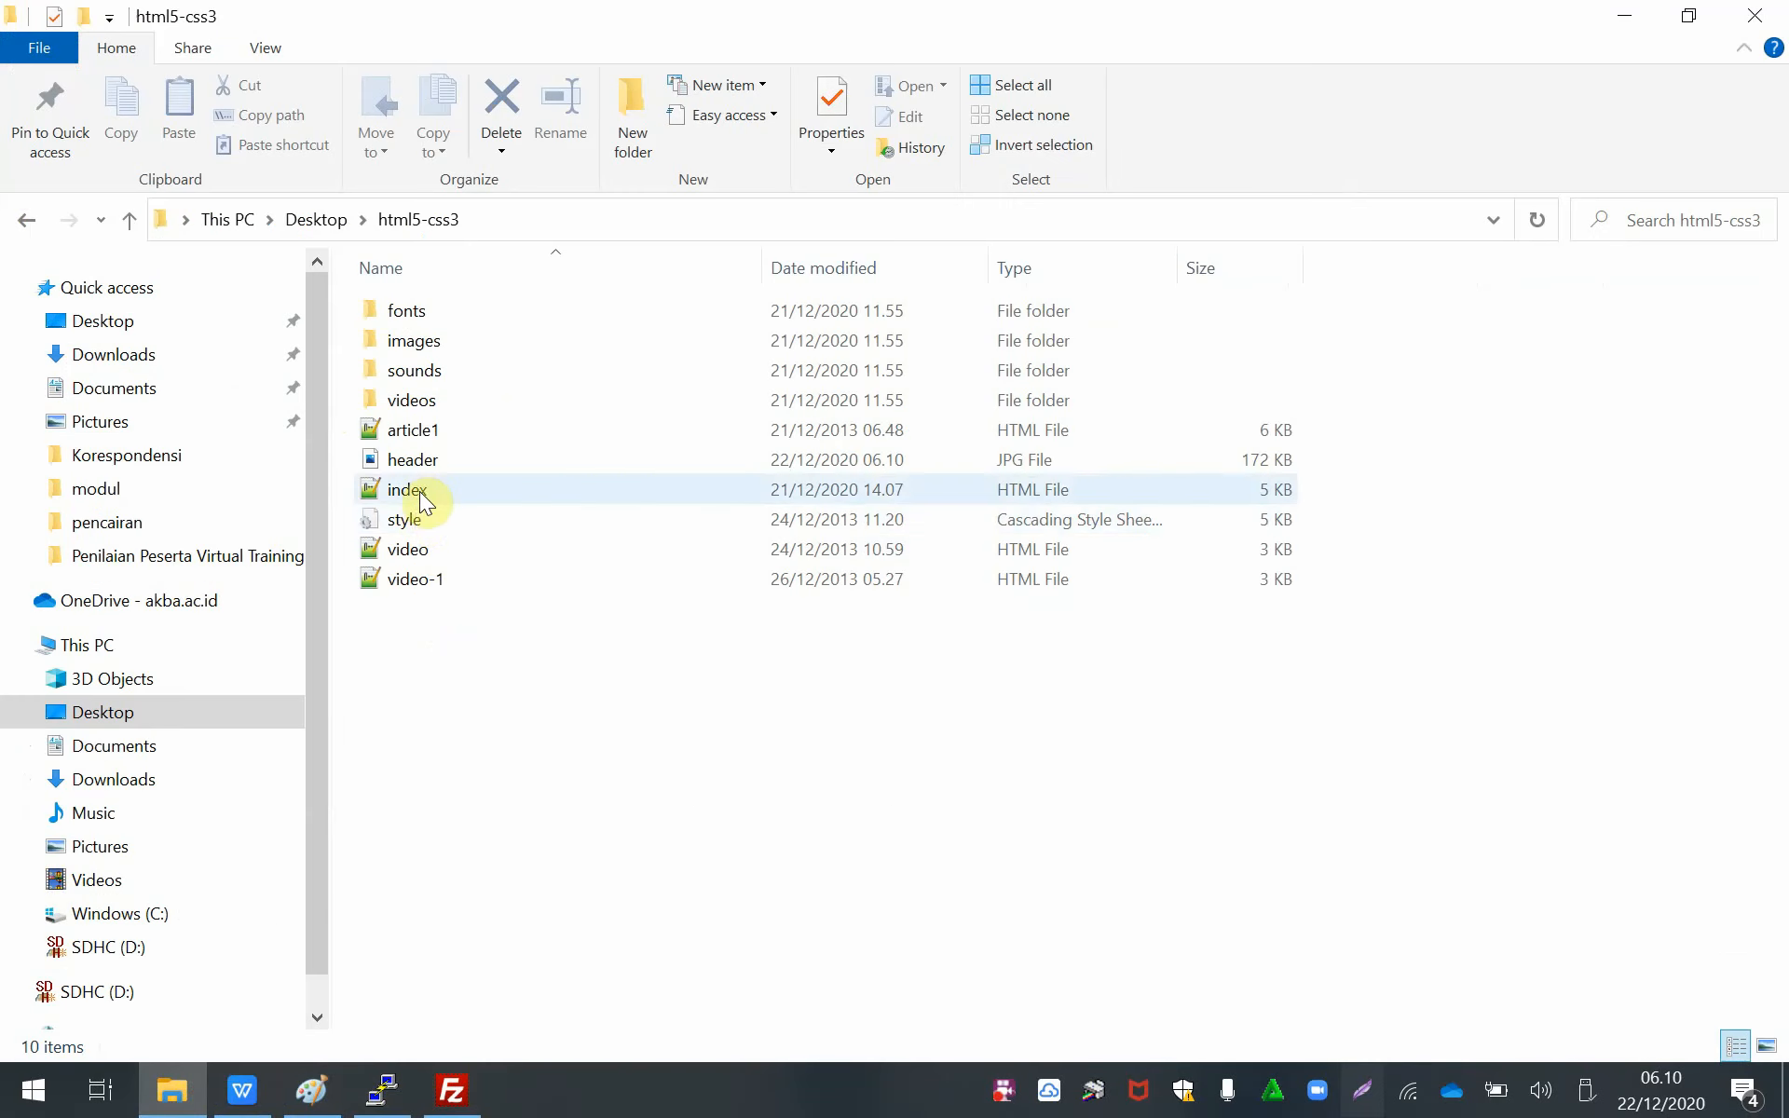
left_click(452, 469)
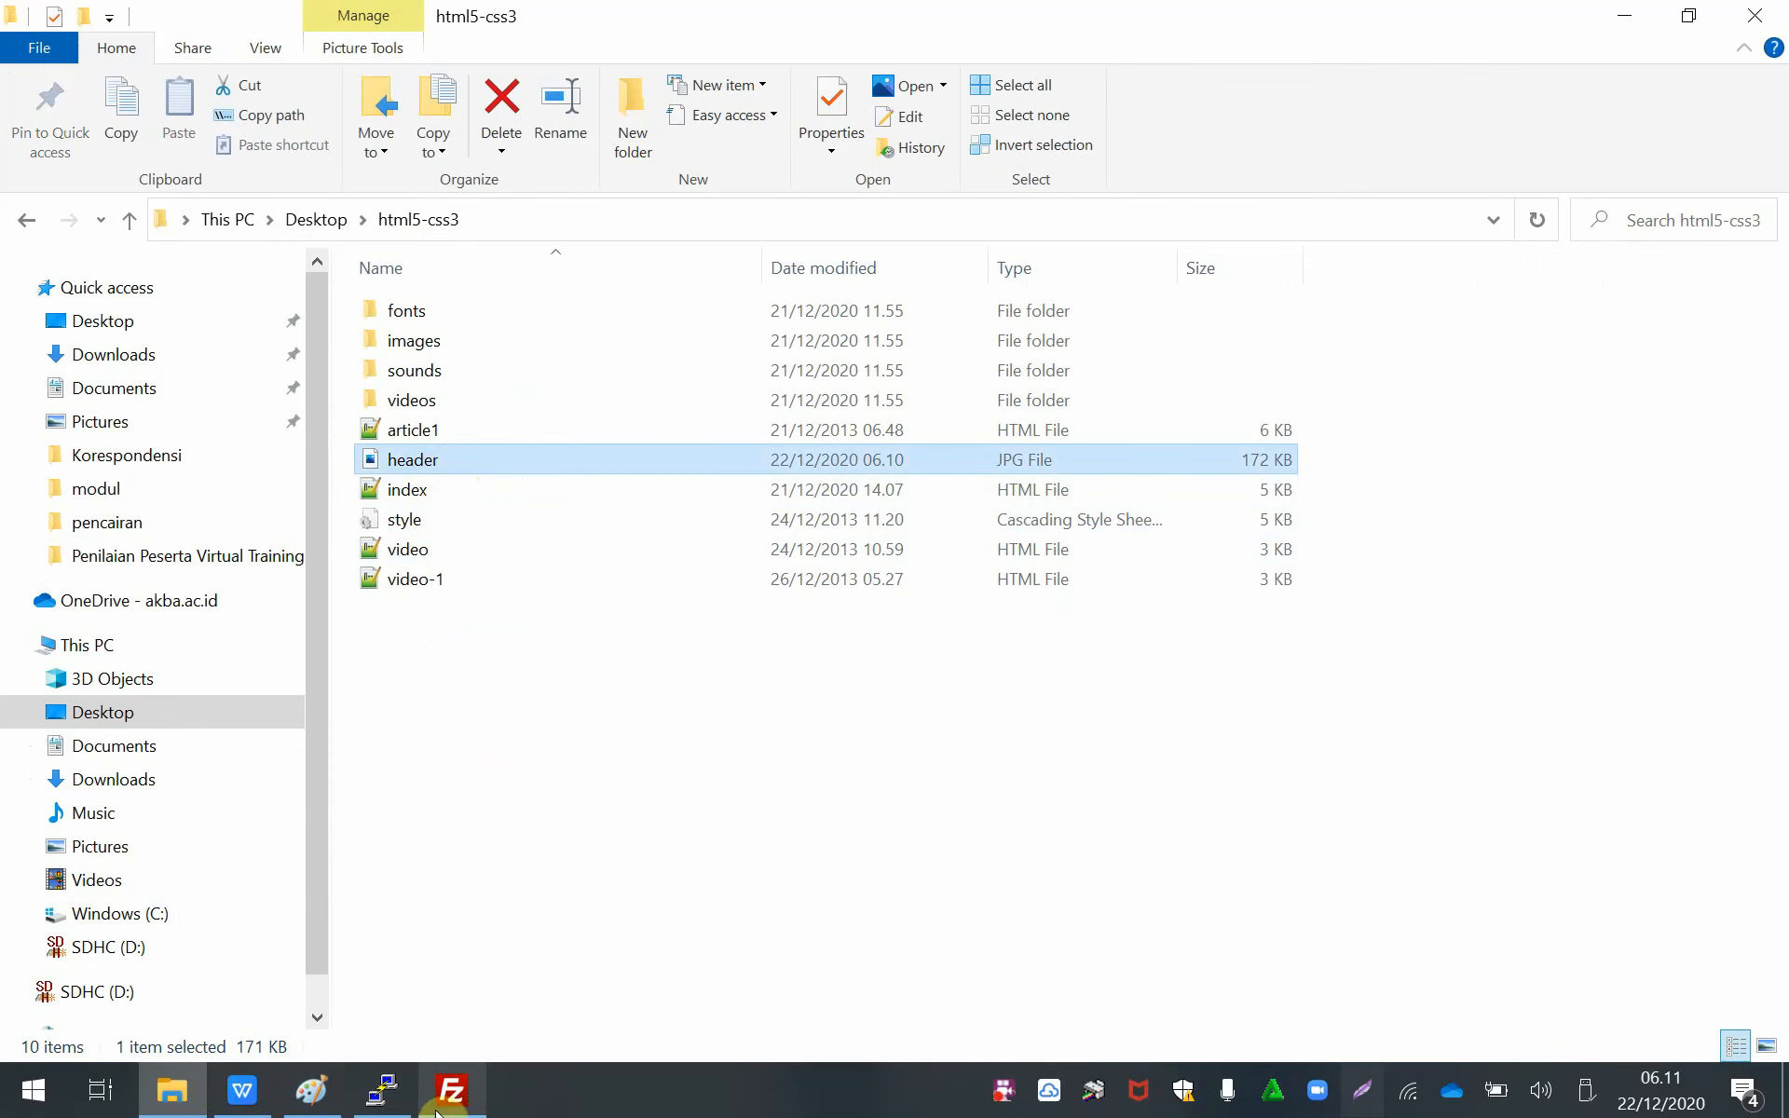
left_click(438, 1107)
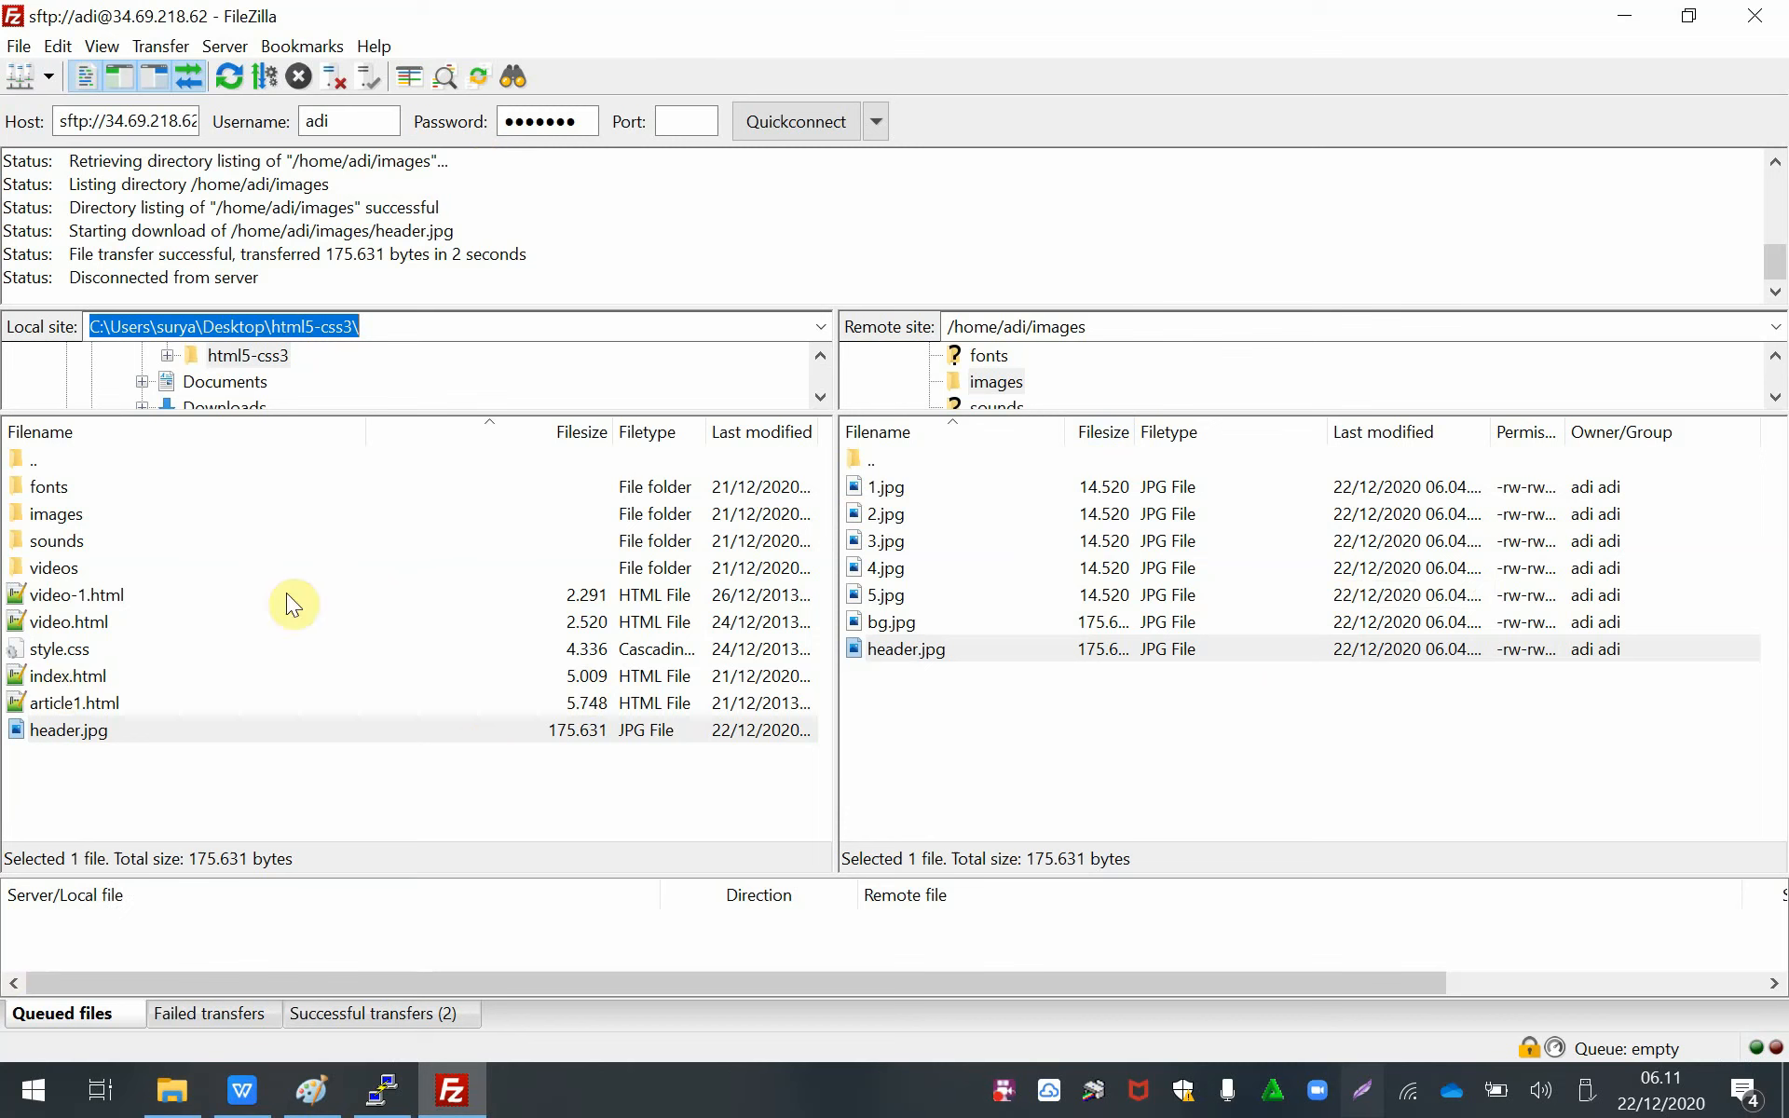
- Switch to modul3 - SOJ.pdf in WPS Office and read the FTP requirements, client and server differences, and active and passive mode diagrams
left_click(245, 1104)
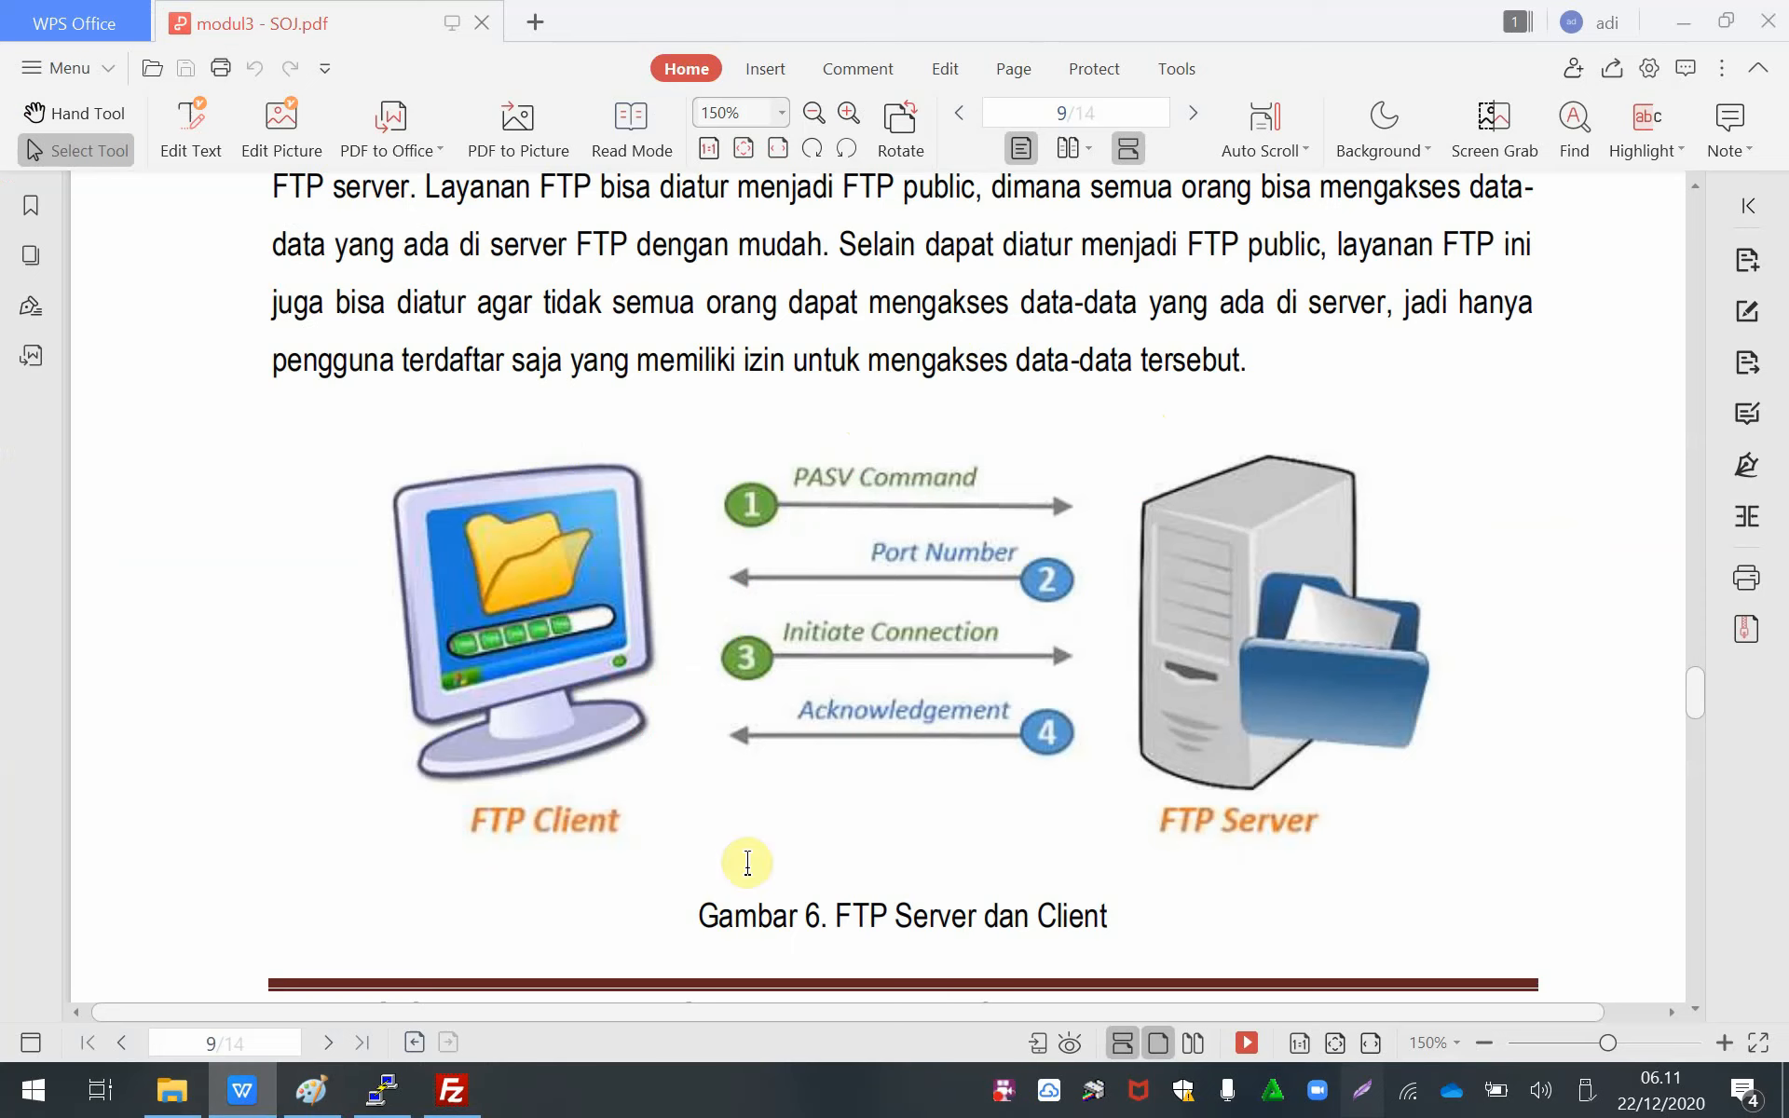
scroll(1158, 495, "up", 5)
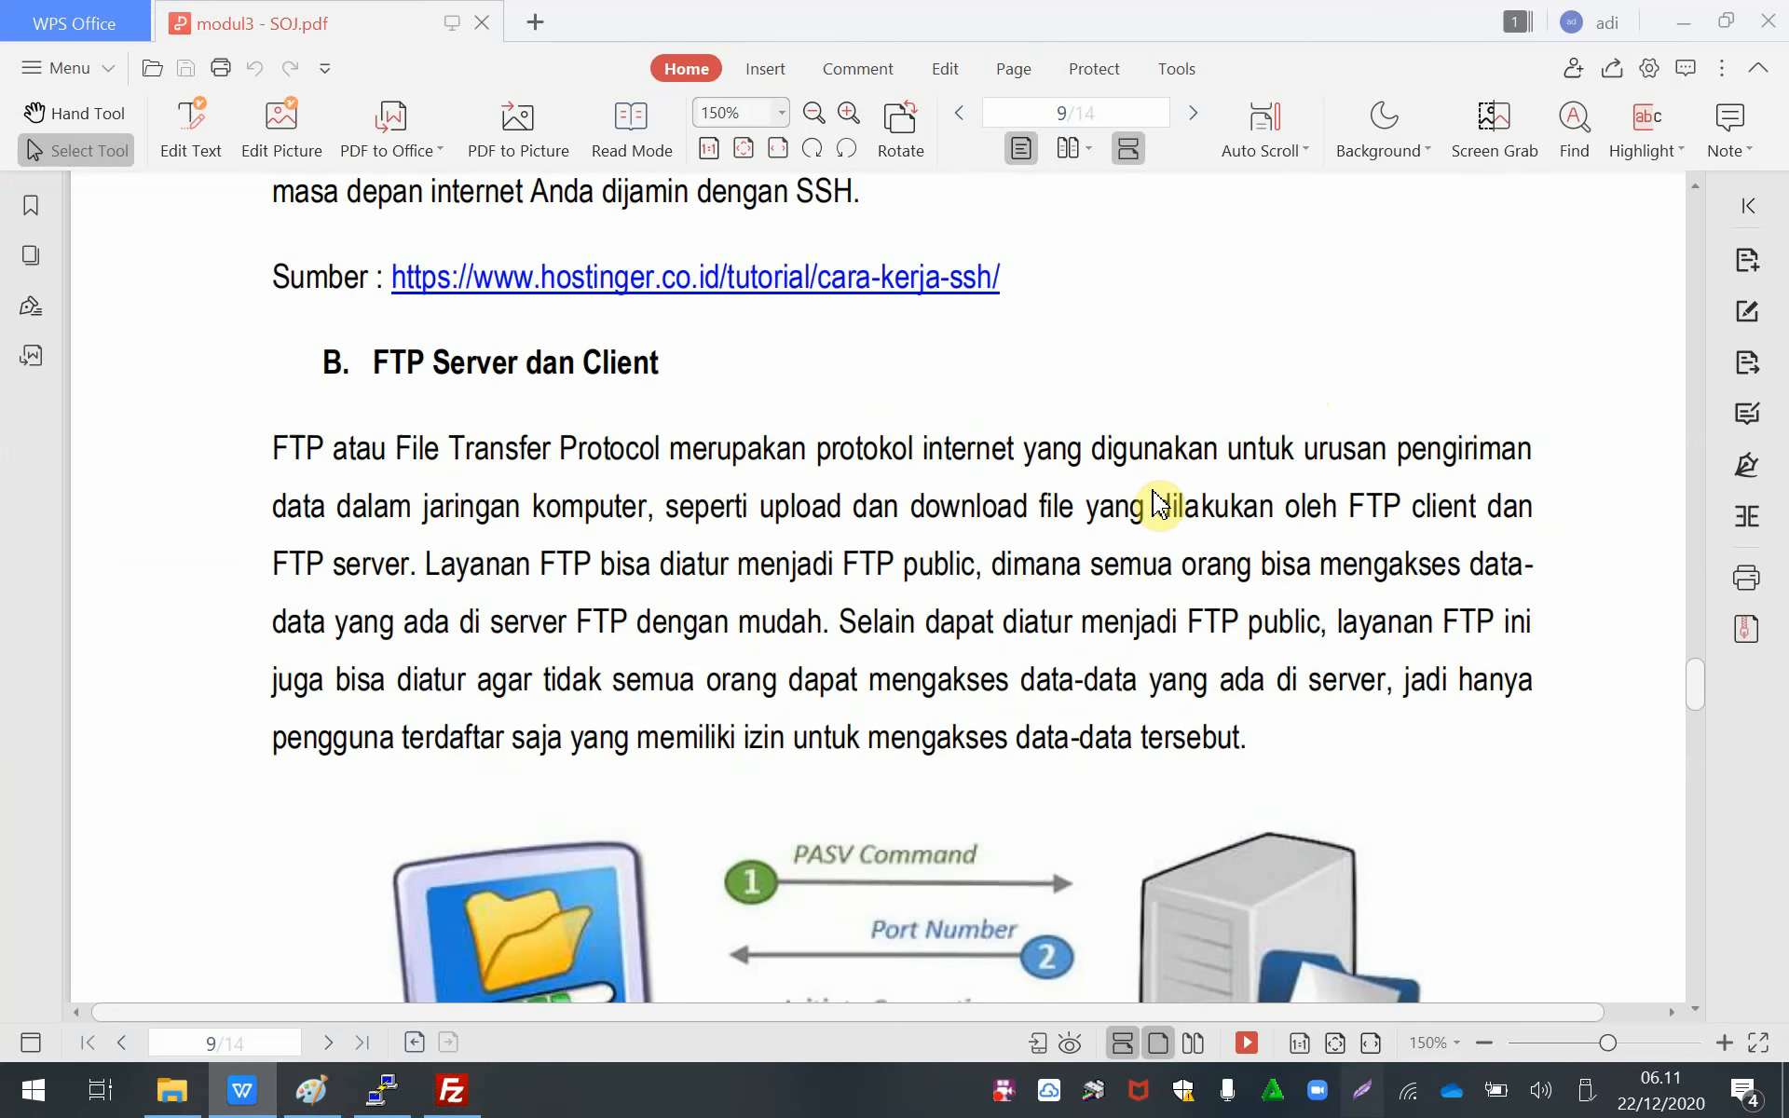
scroll(1158, 488, "down", 5)
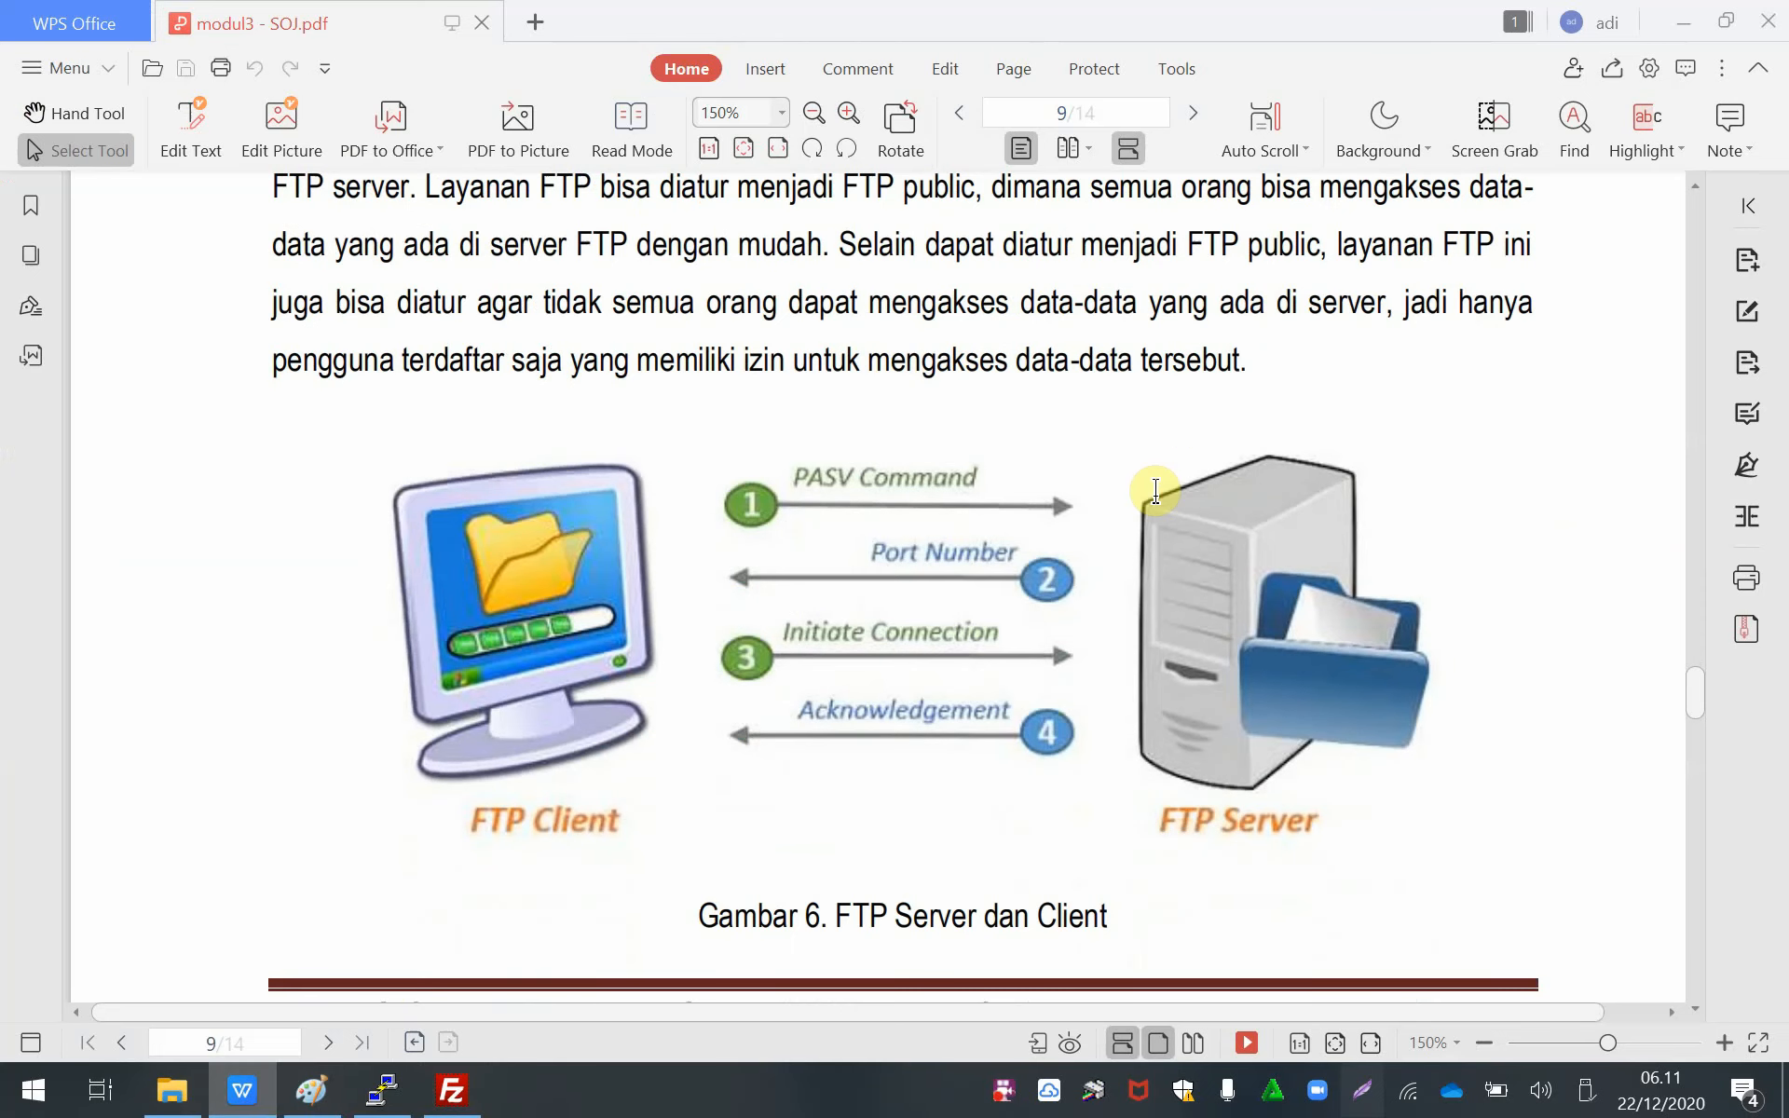
scroll(1156, 492, "down", 15)
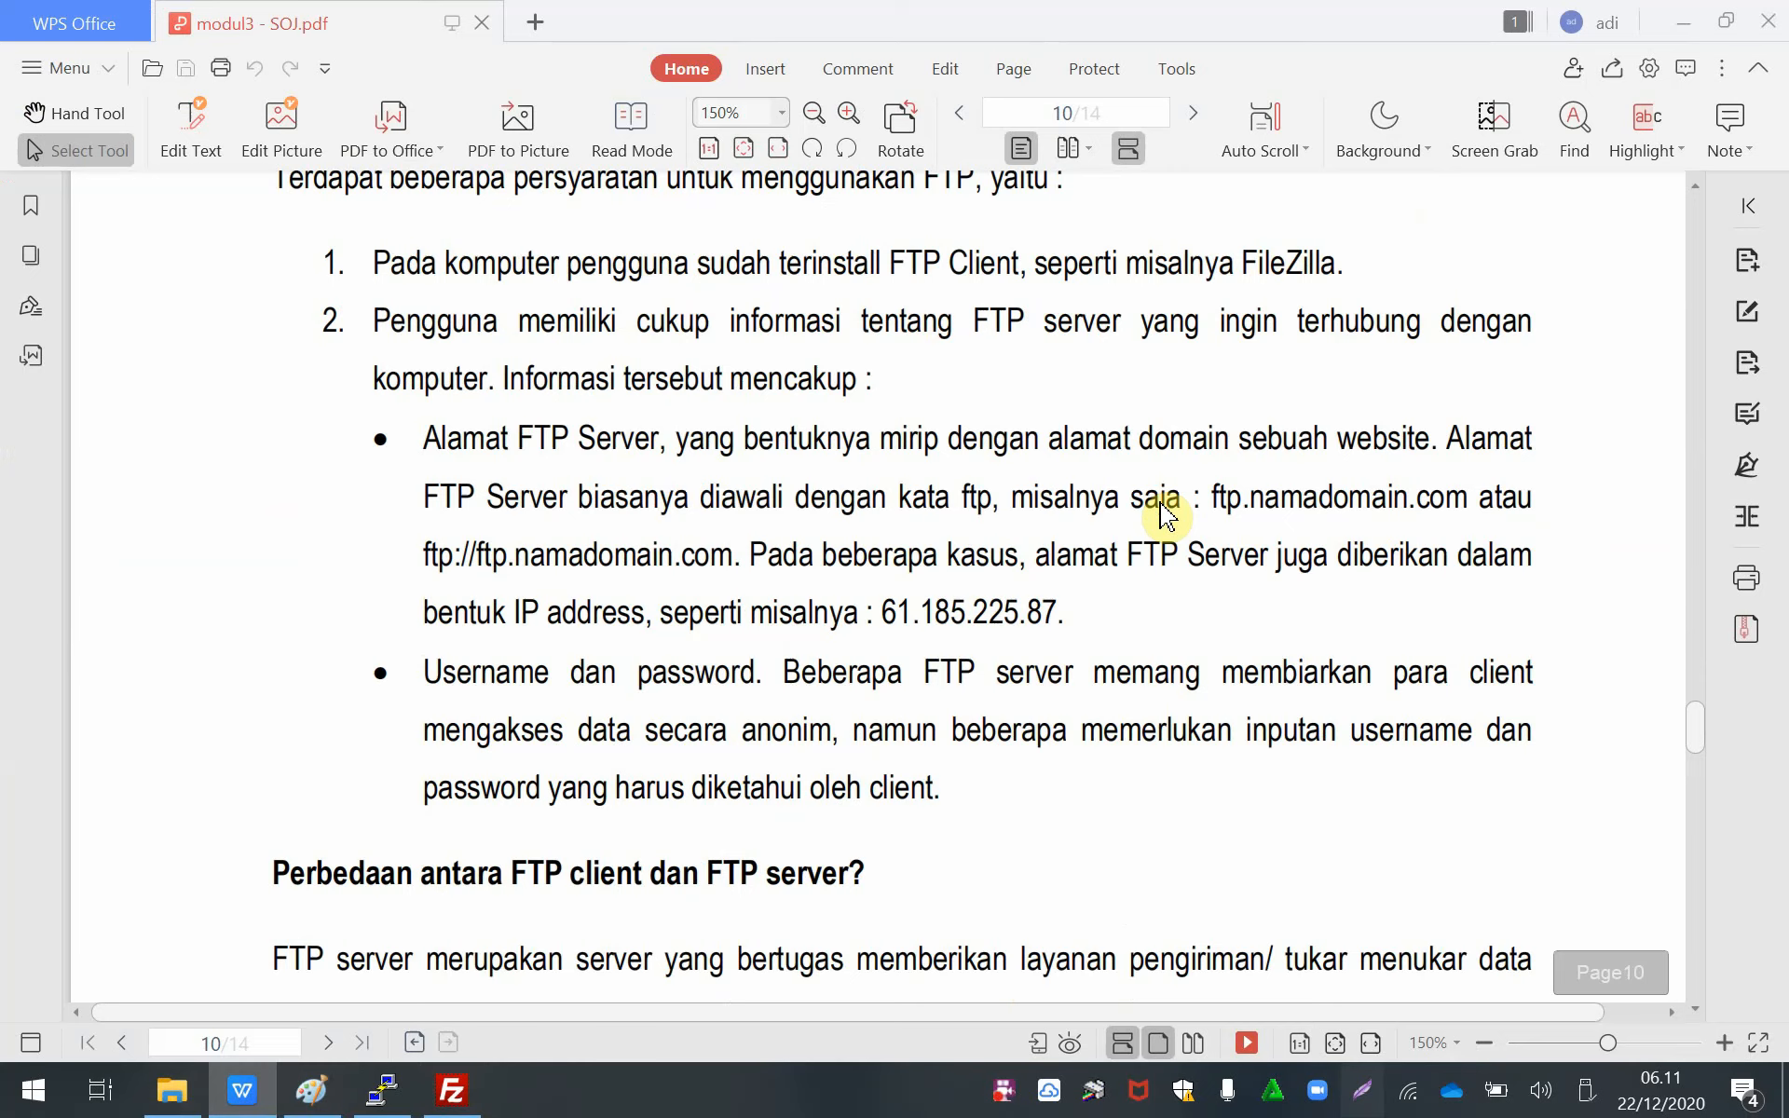
scroll(1165, 514, "up", 3)
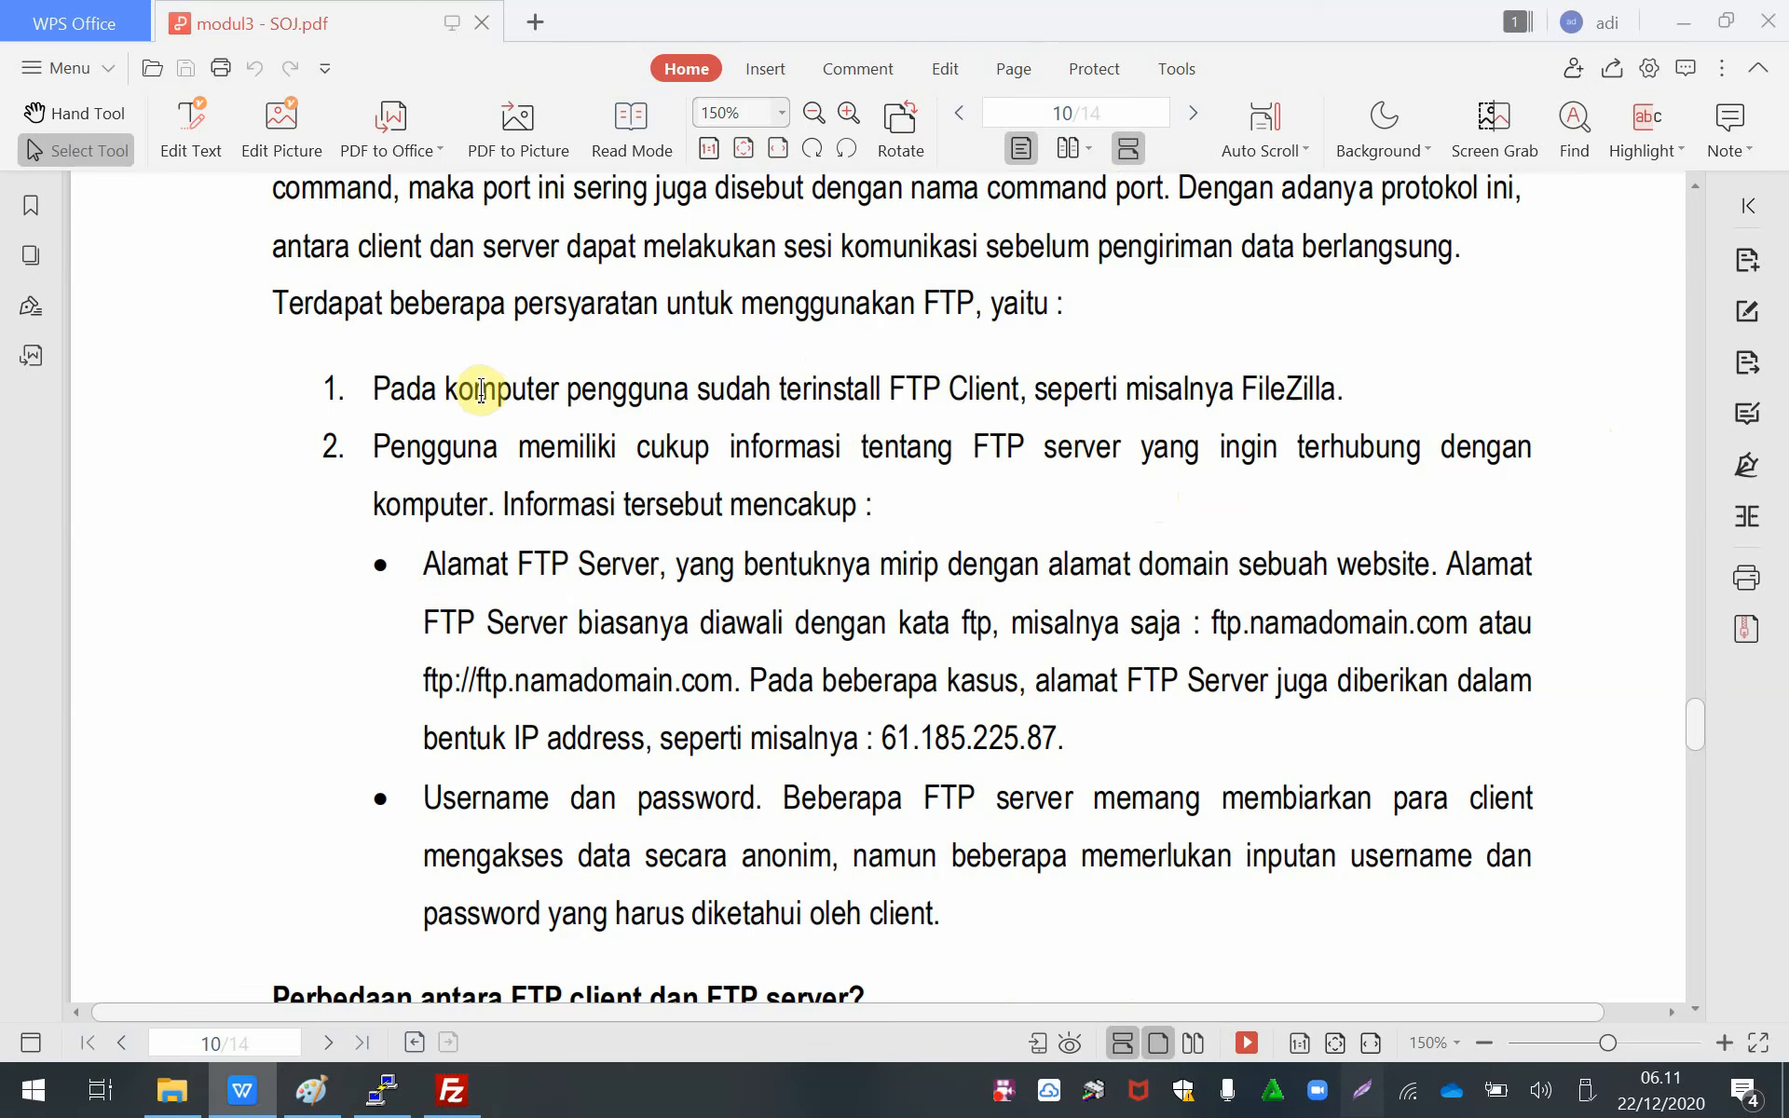
scroll(821, 680, "down", 5)
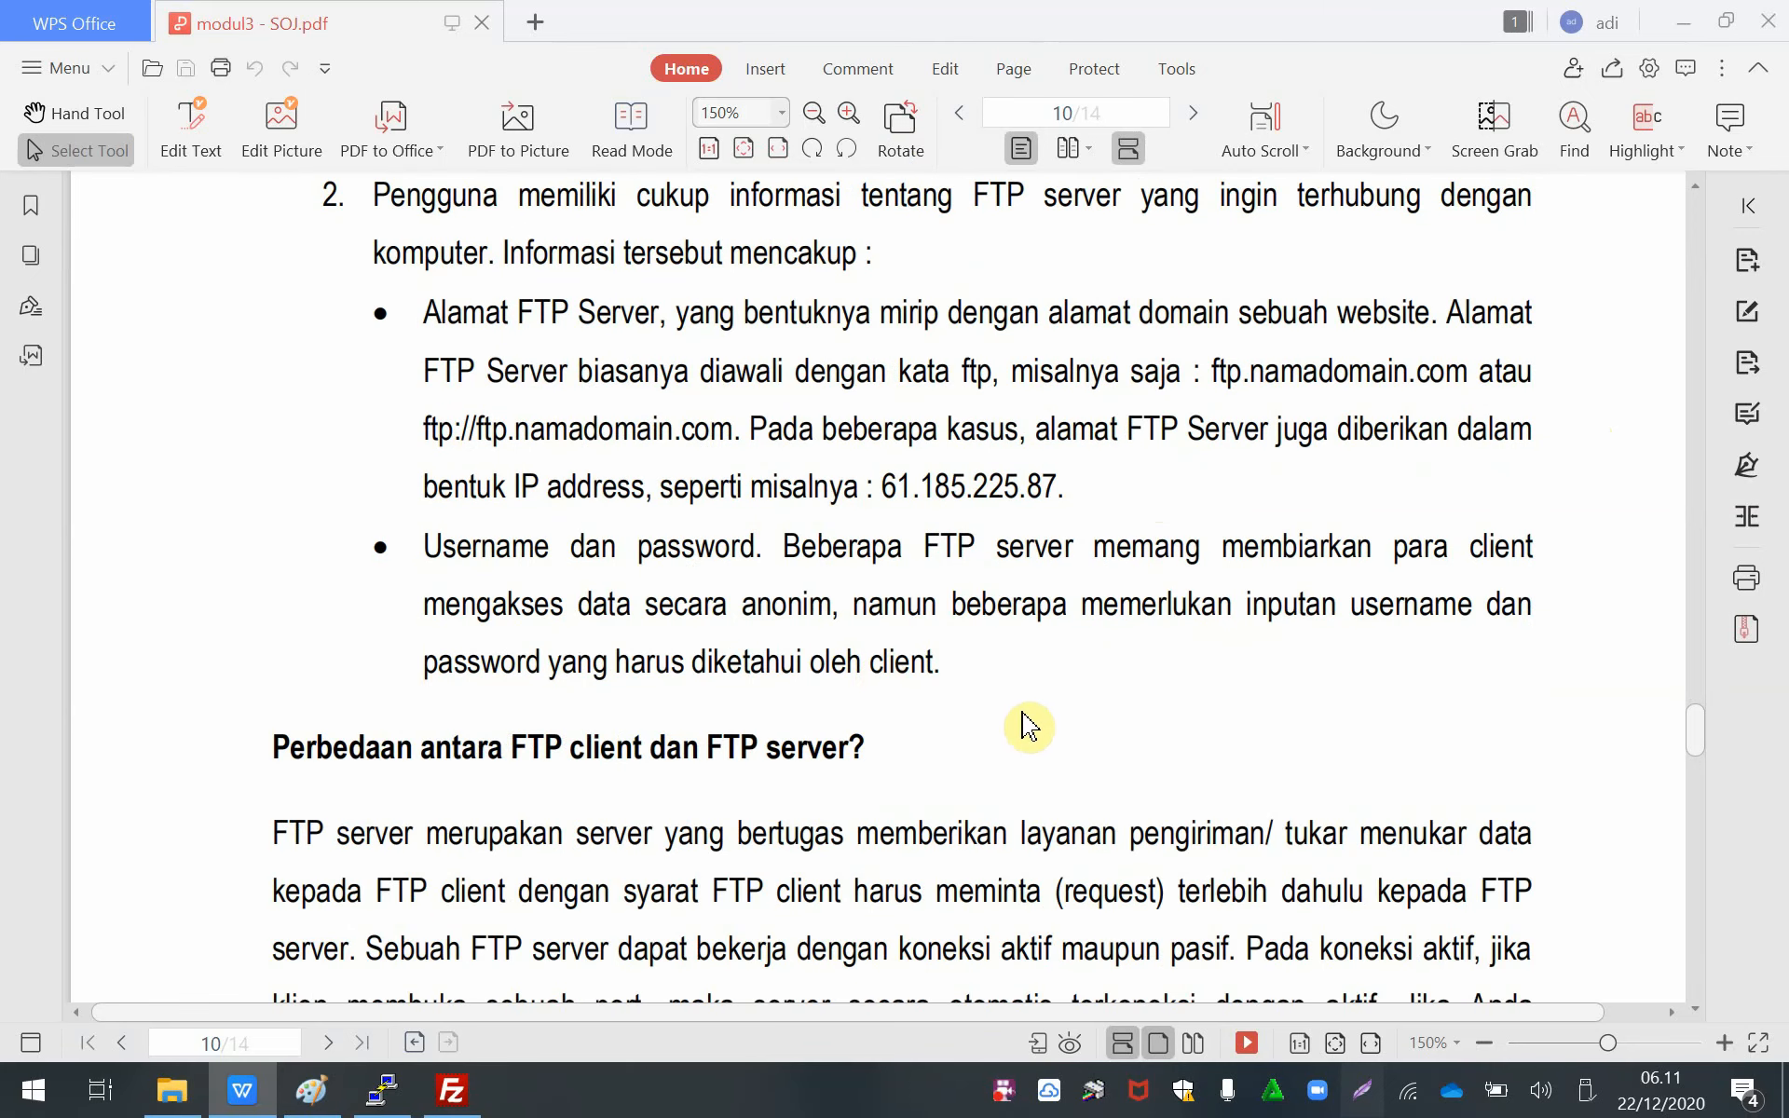
scroll(1049, 717, "down", 5)
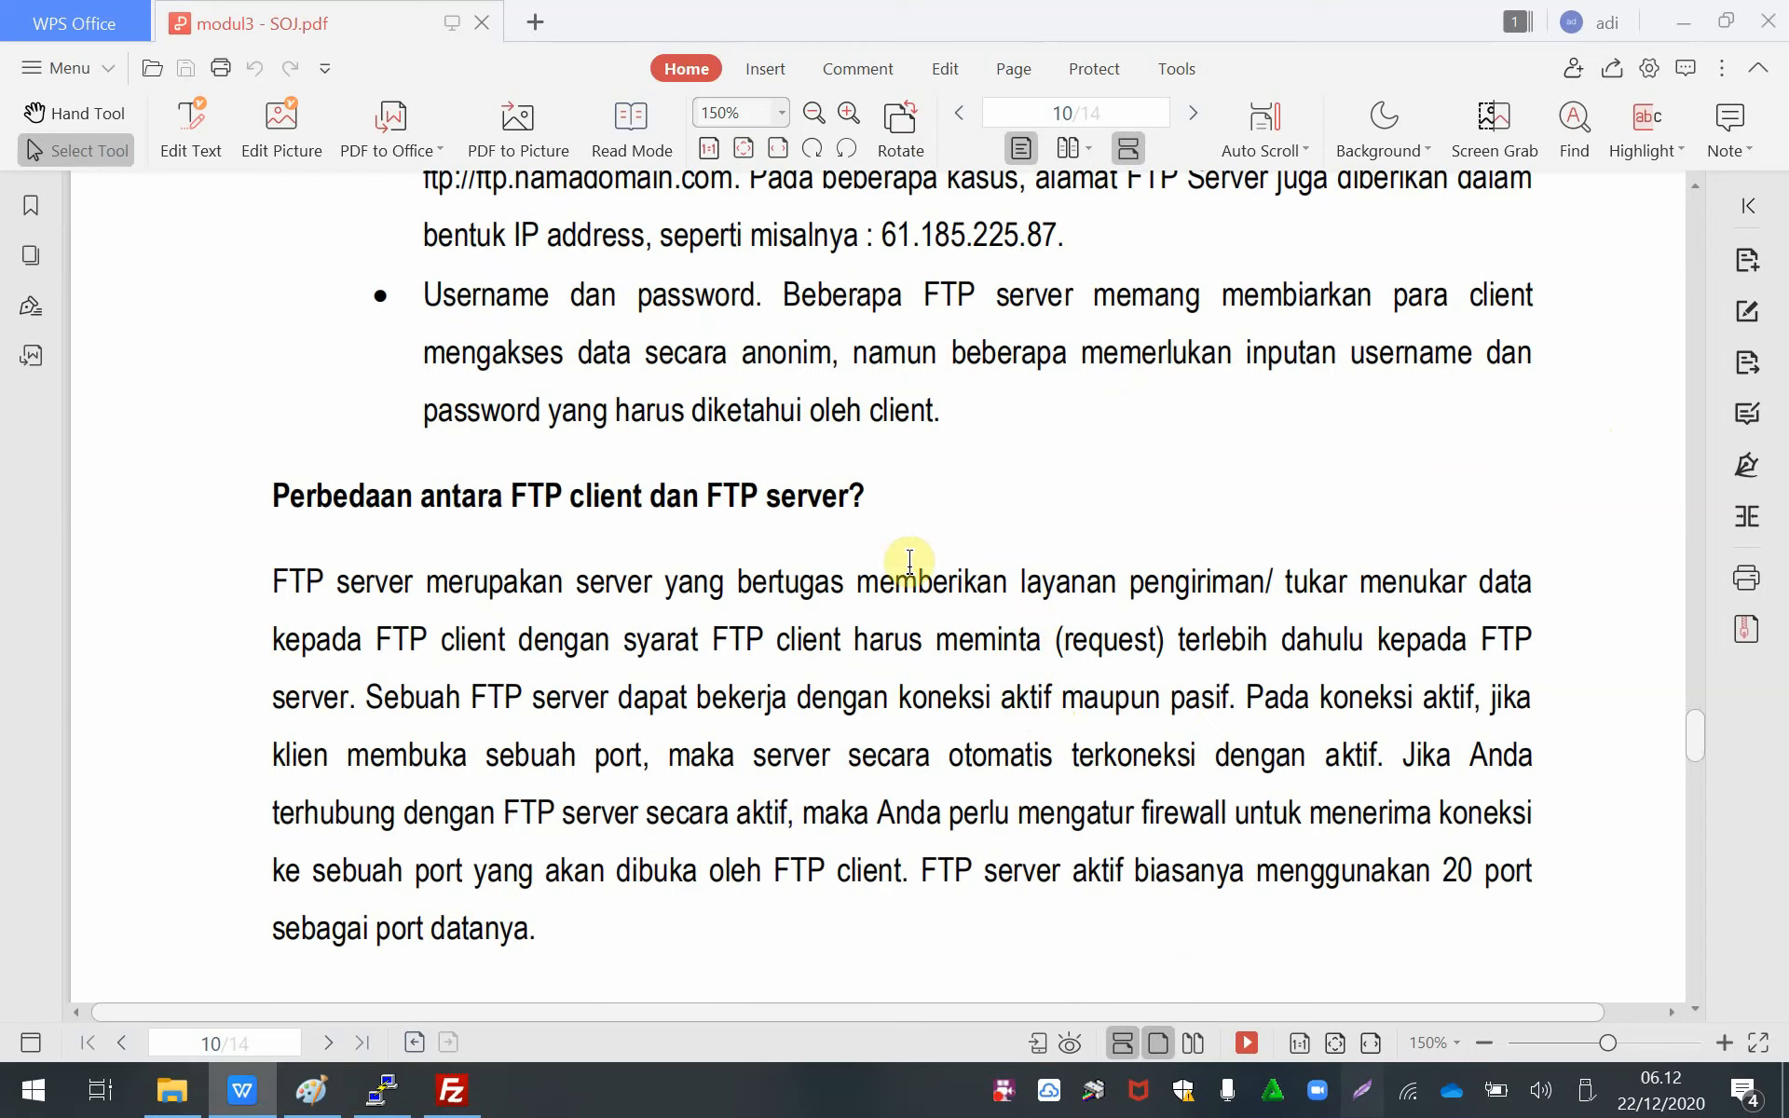
scroll(1011, 671, "down", 1)
scroll(1012, 671, "down", 10)
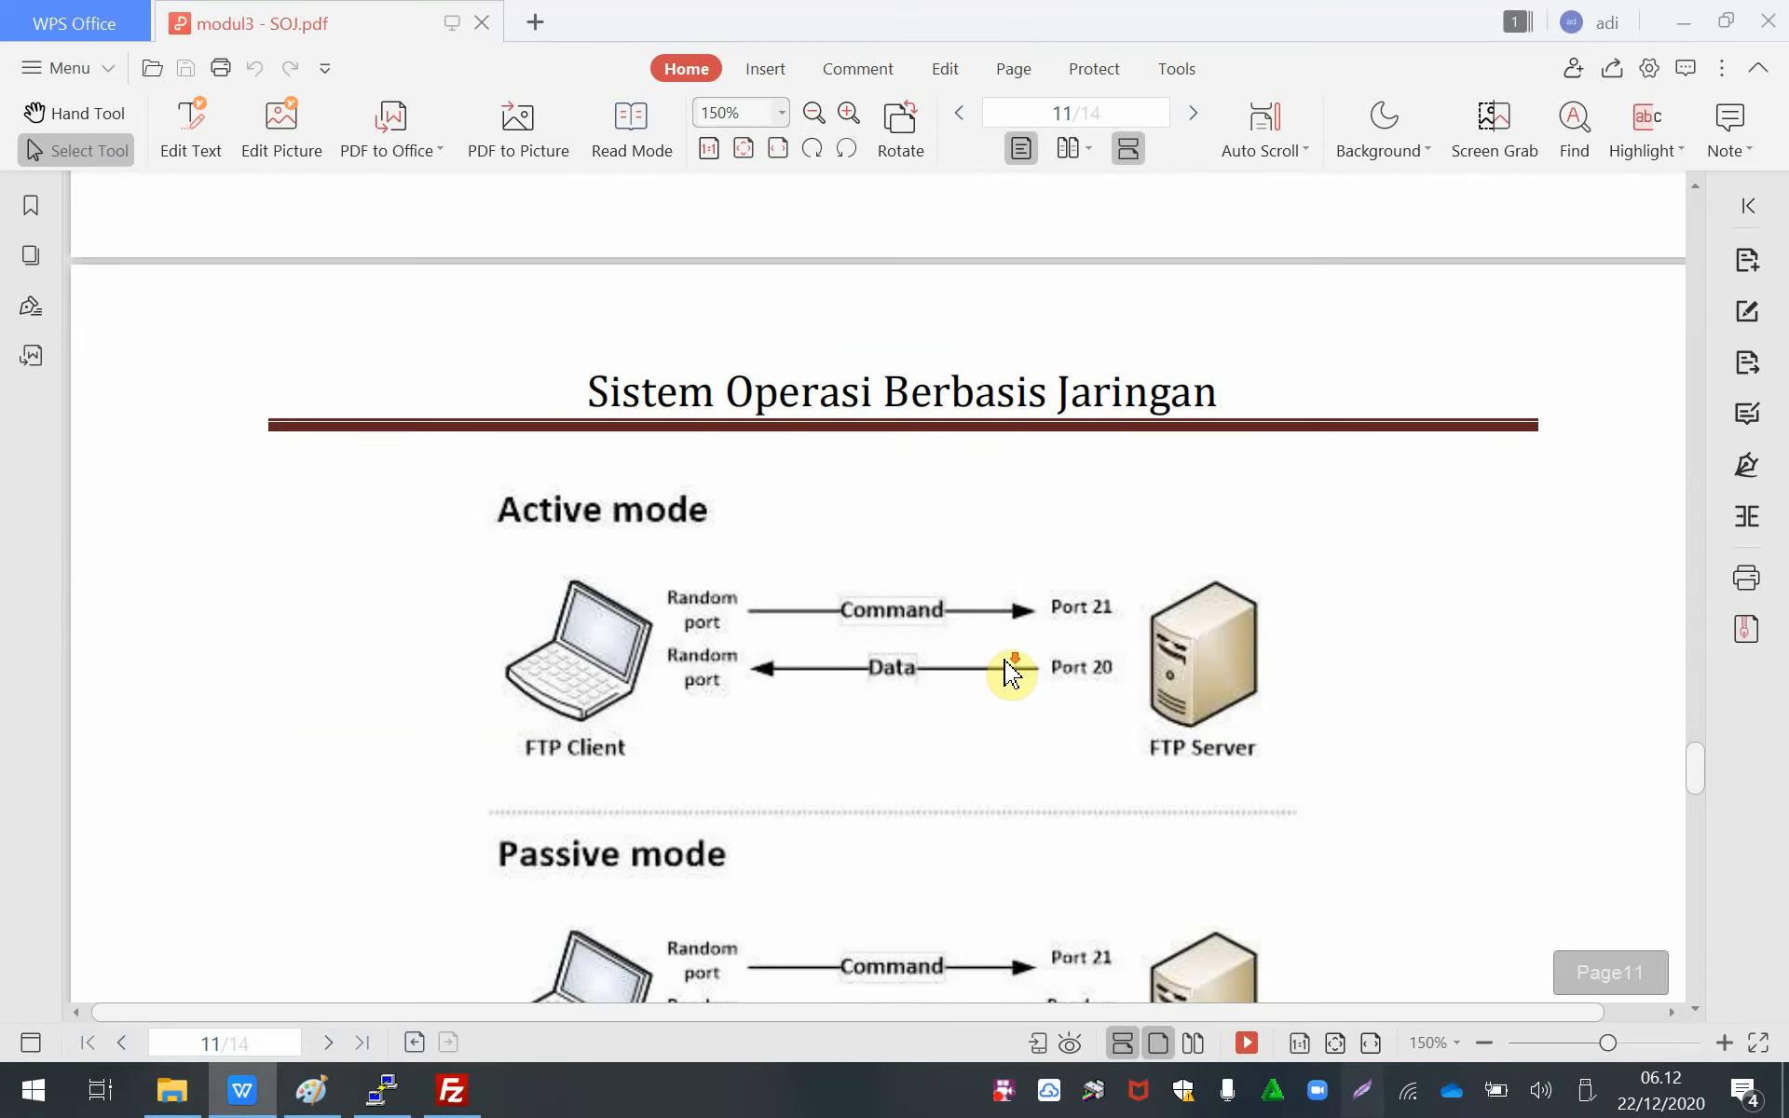
scroll(1010, 671, "down", 3)
scroll(1008, 671, "up", 2)
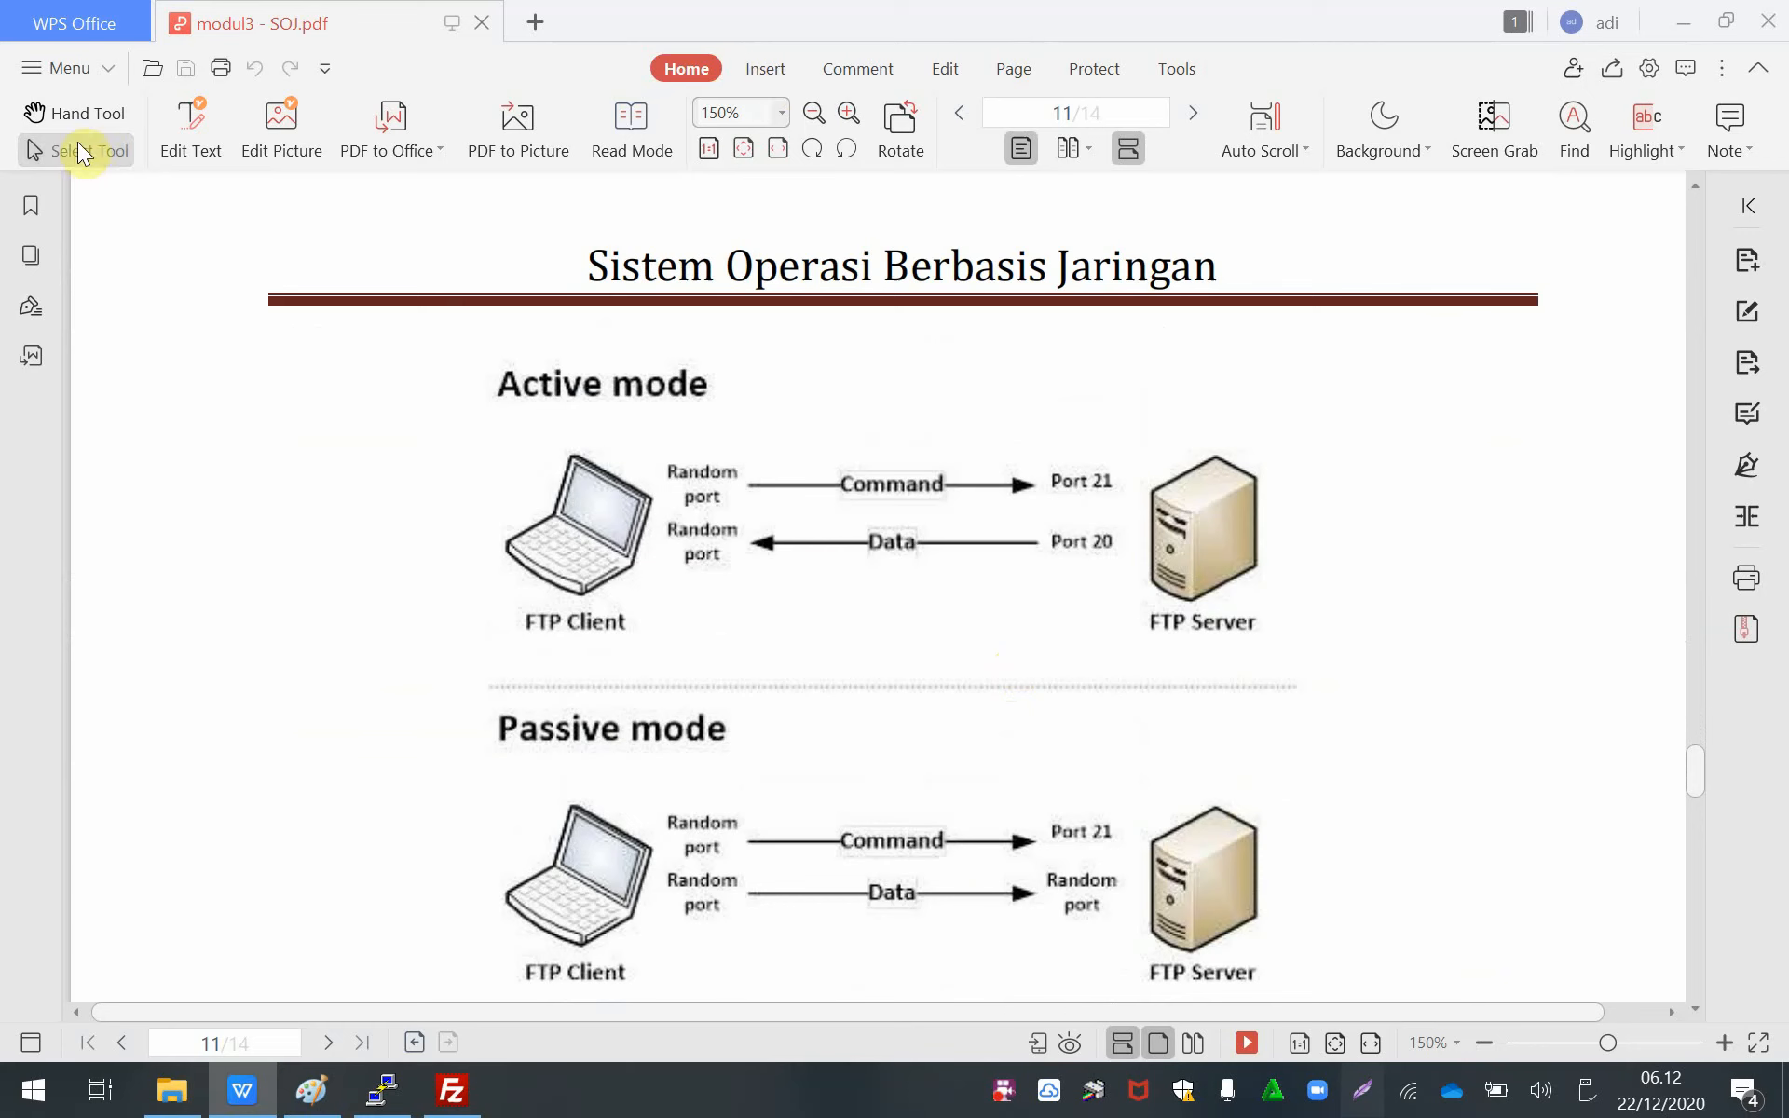
- Capture a 1094x736 screenshot area around the Active mode and Passive mode diagrams and choose the rectangle annotation tool
key("Print")
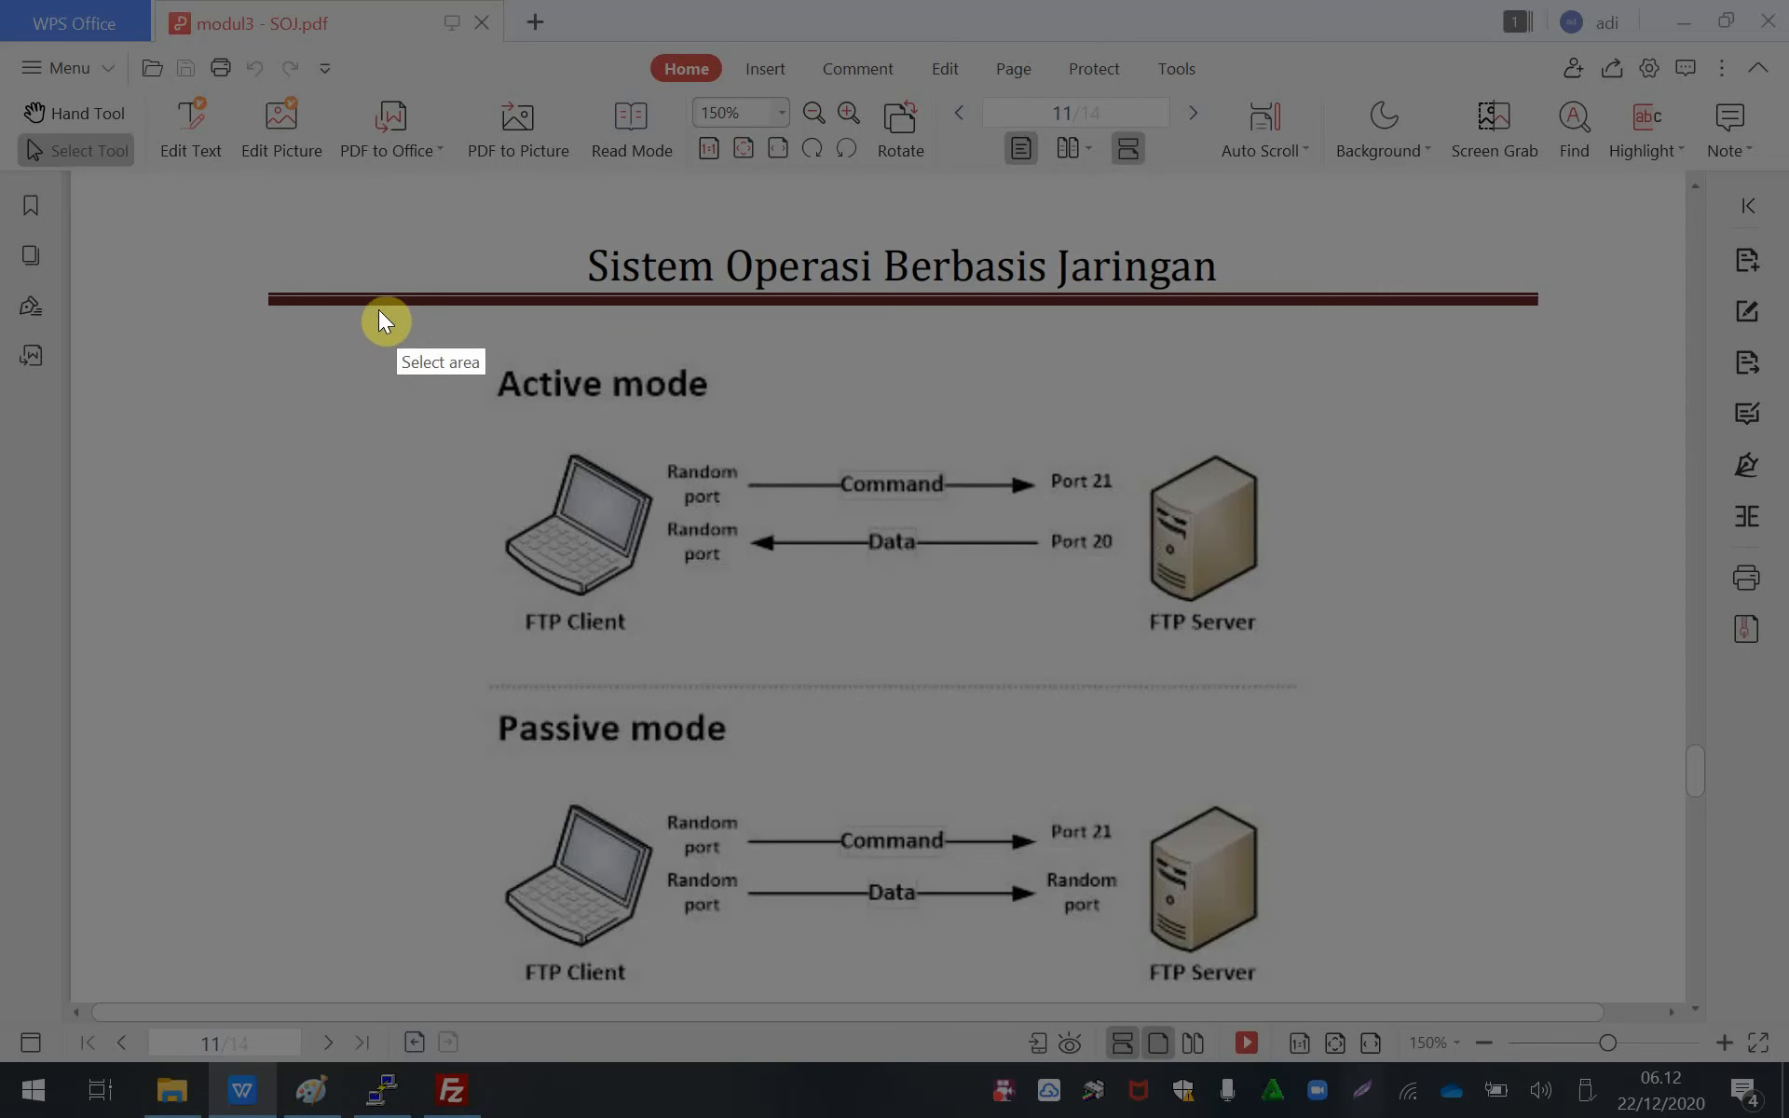
left_click_drag(361, 316, 1381, 1002)
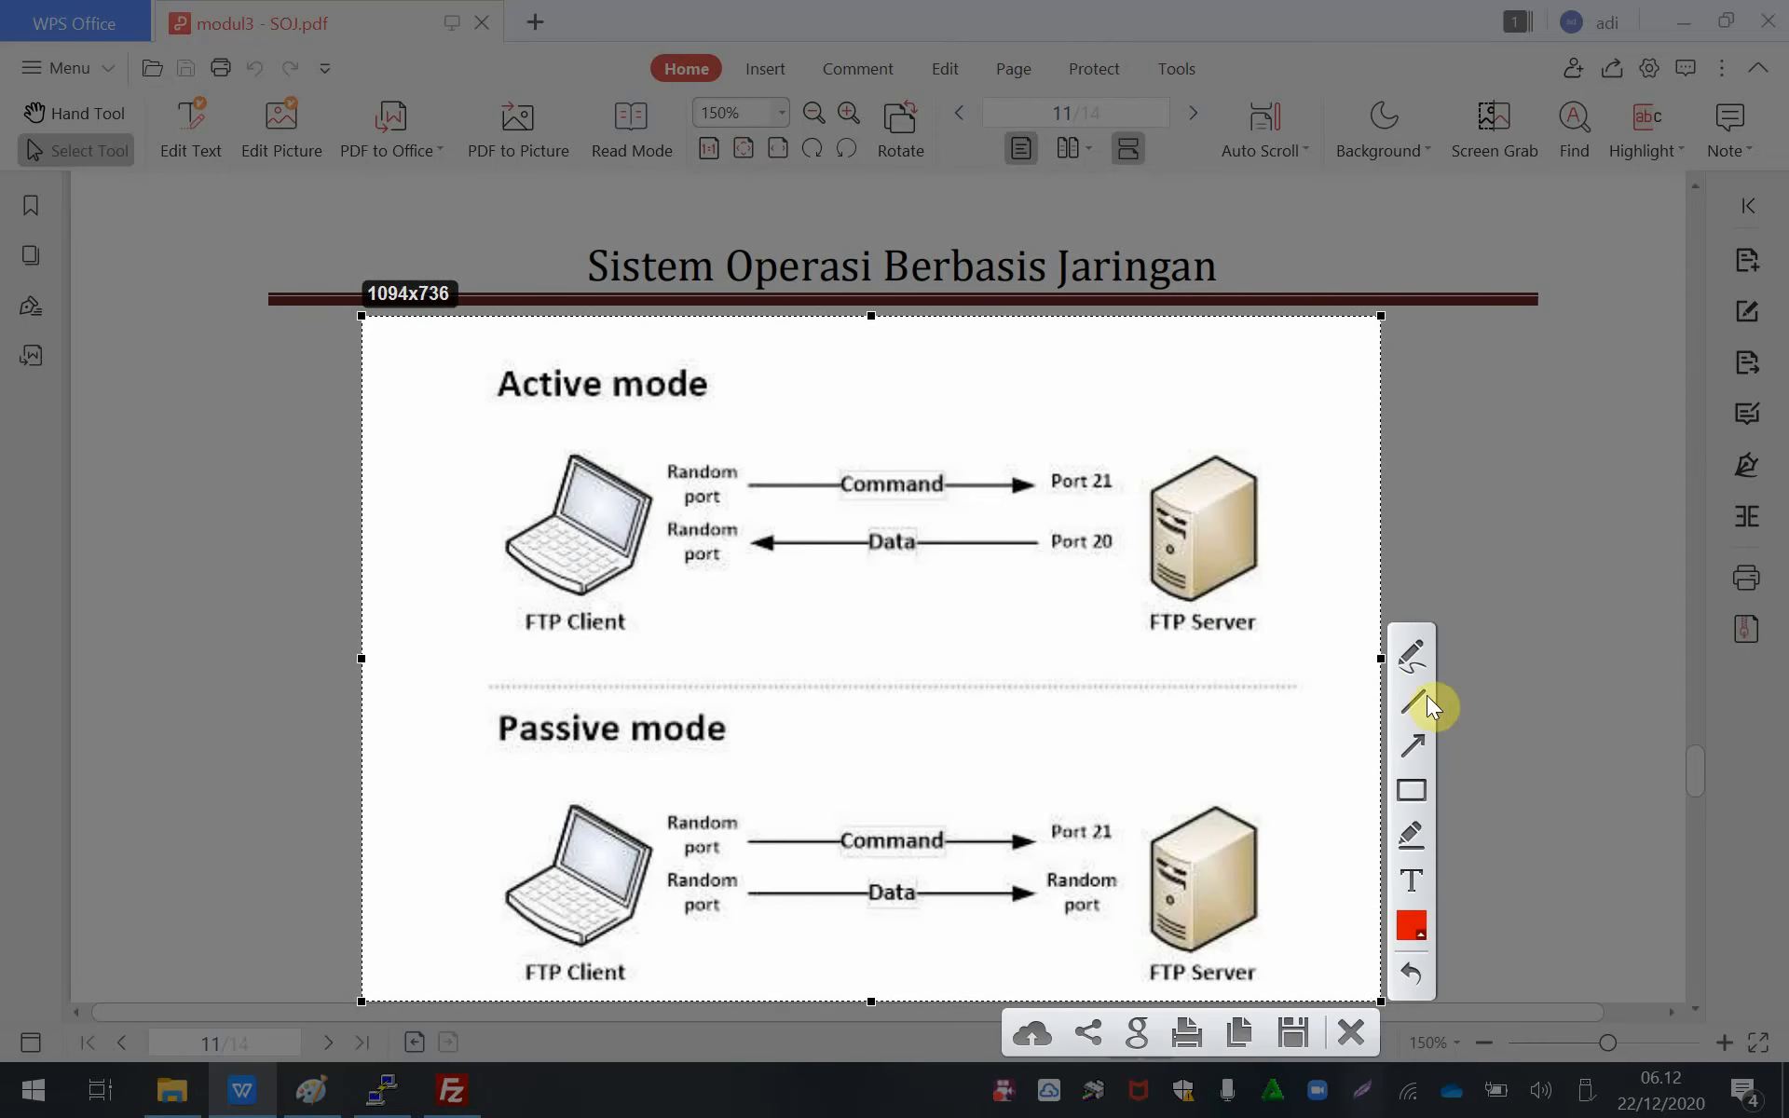
left_click(1417, 801)
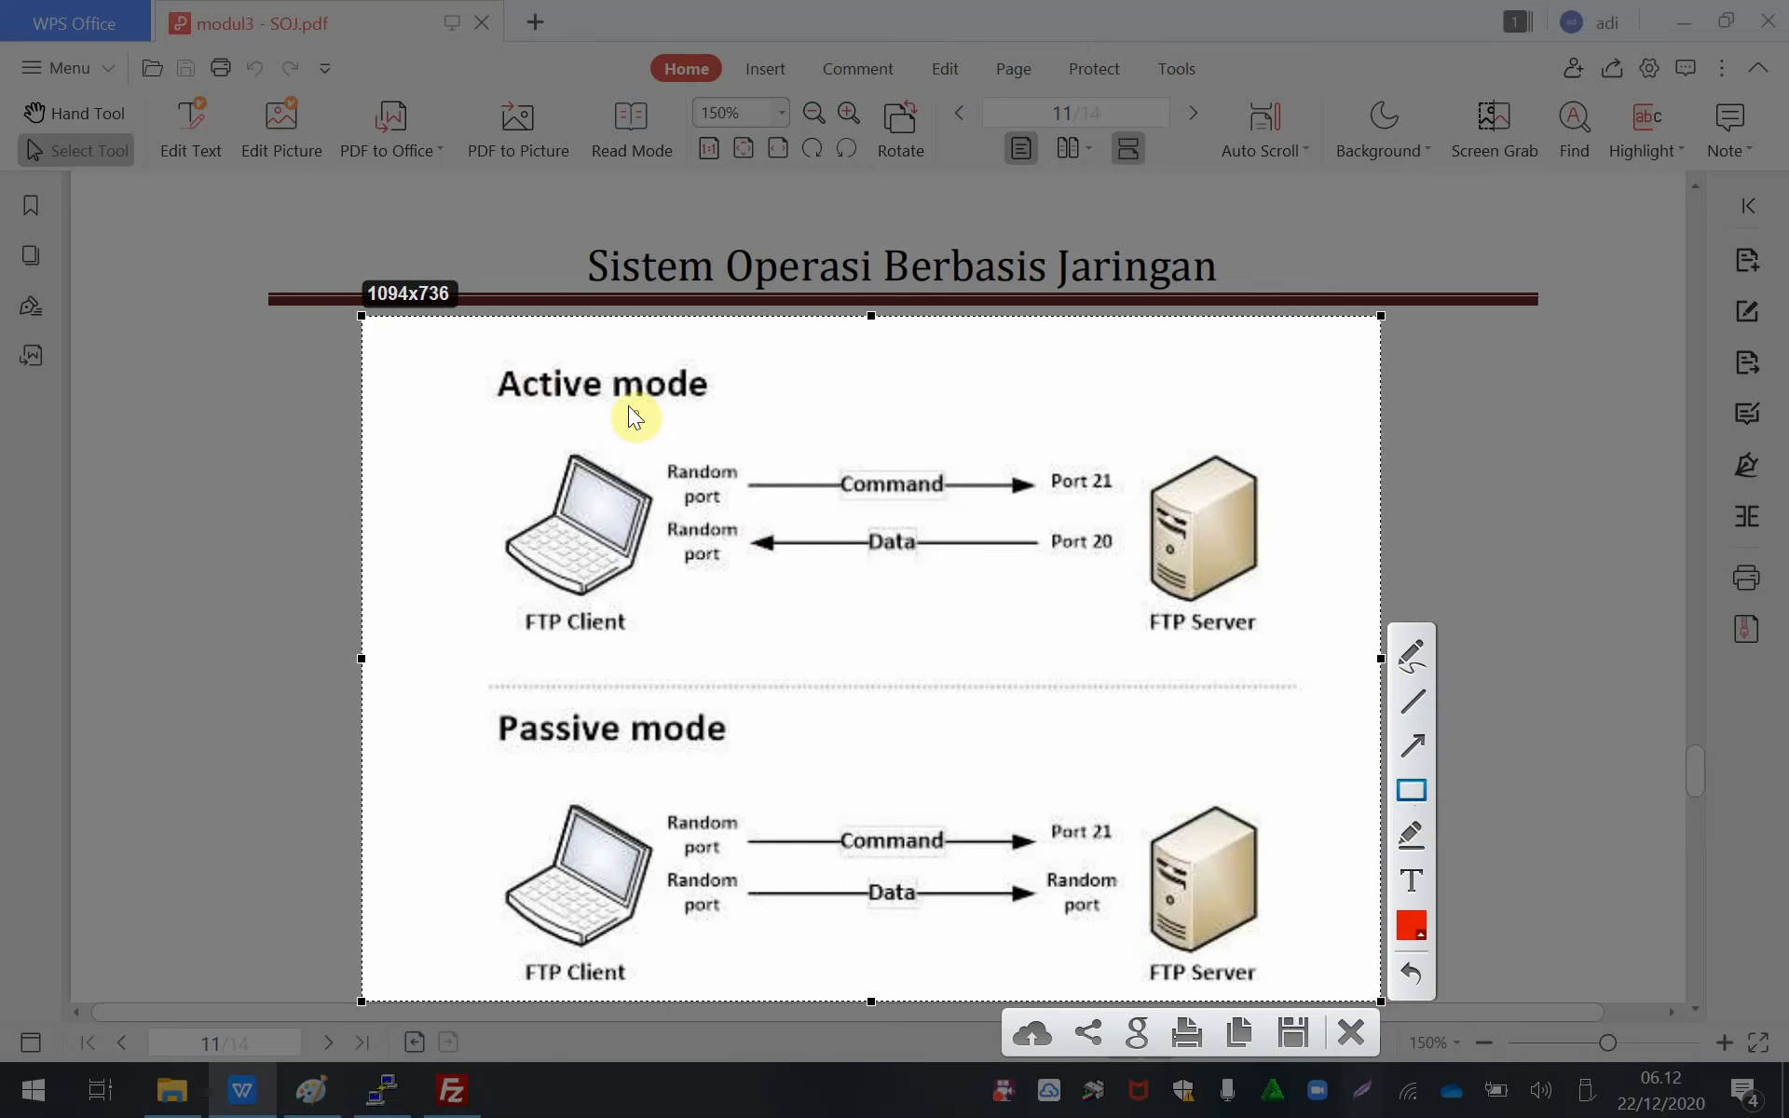